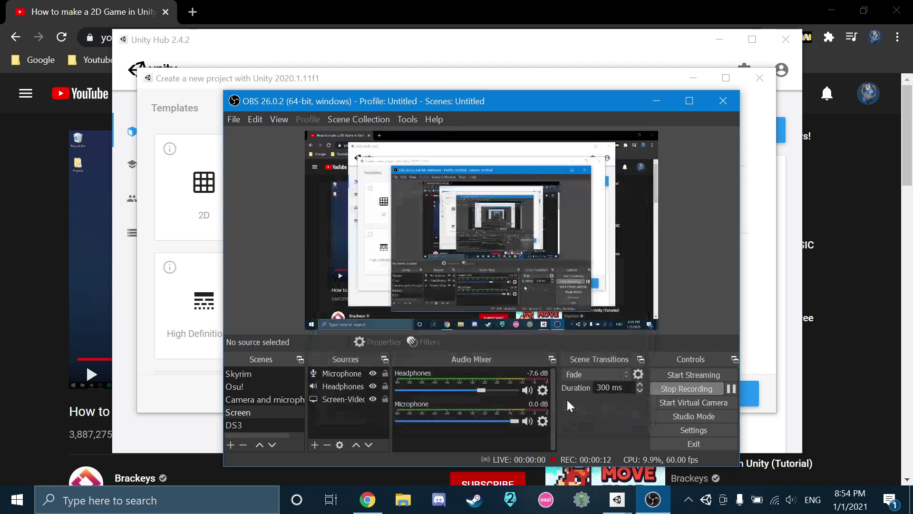
Set the Microphone source's device in OBS to Microphone (5- USB Audio Device) and check the system speaker volume
click(546, 425)
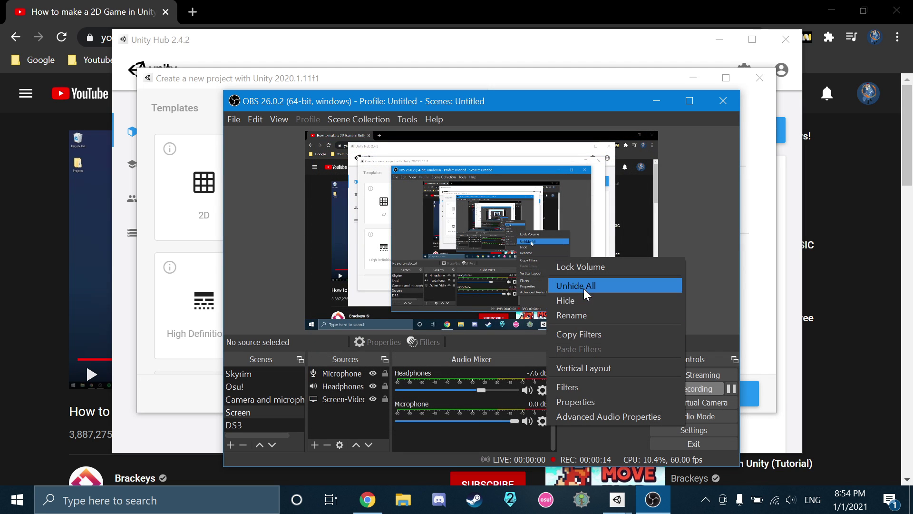
click(588, 400)
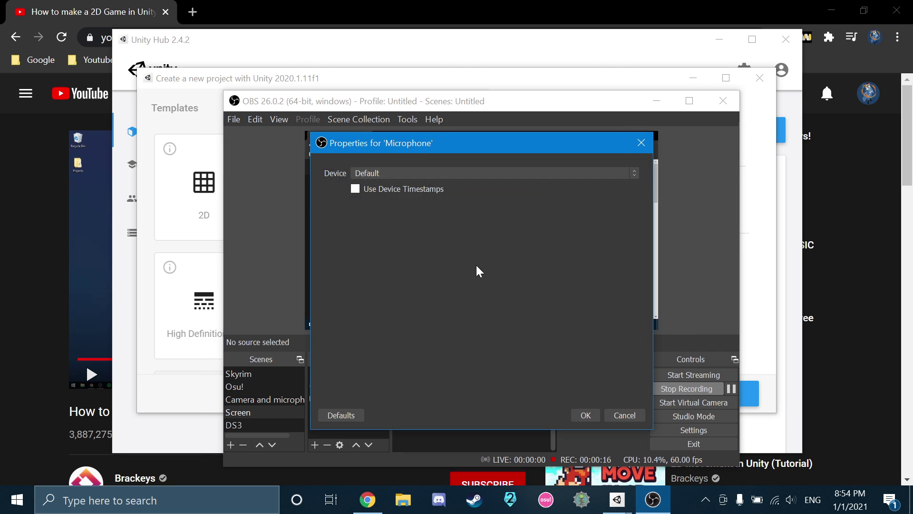
click(446, 176)
click(447, 201)
click(586, 414)
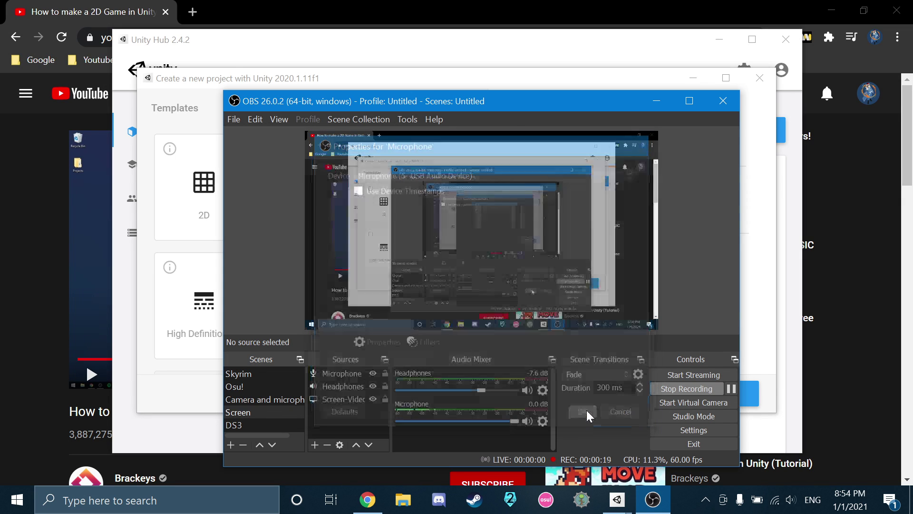
click(793, 507)
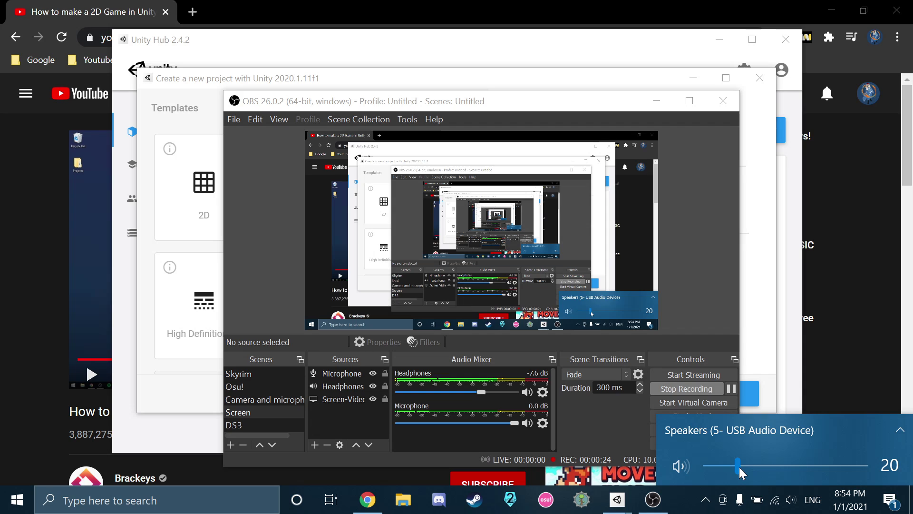
click(673, 183)
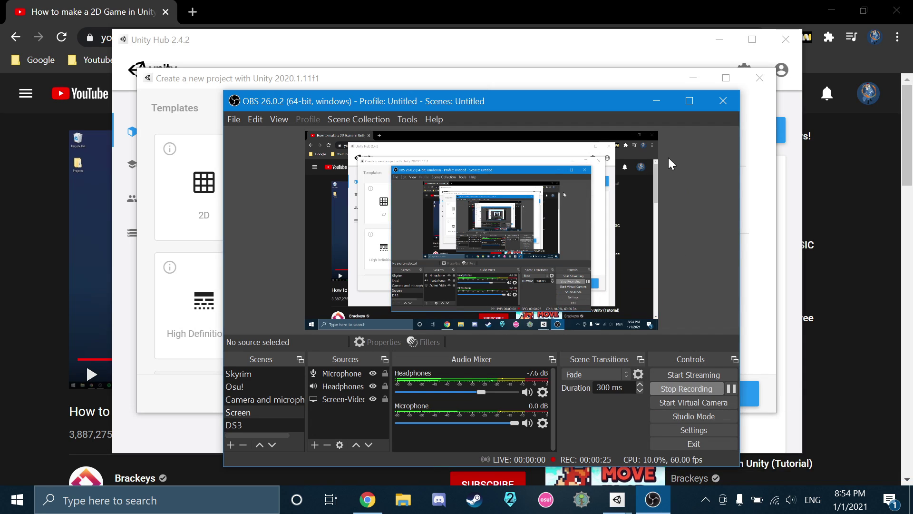
Minimize OBS and choose the 2D template for the new Unity project 2D Unity Test
click(655, 100)
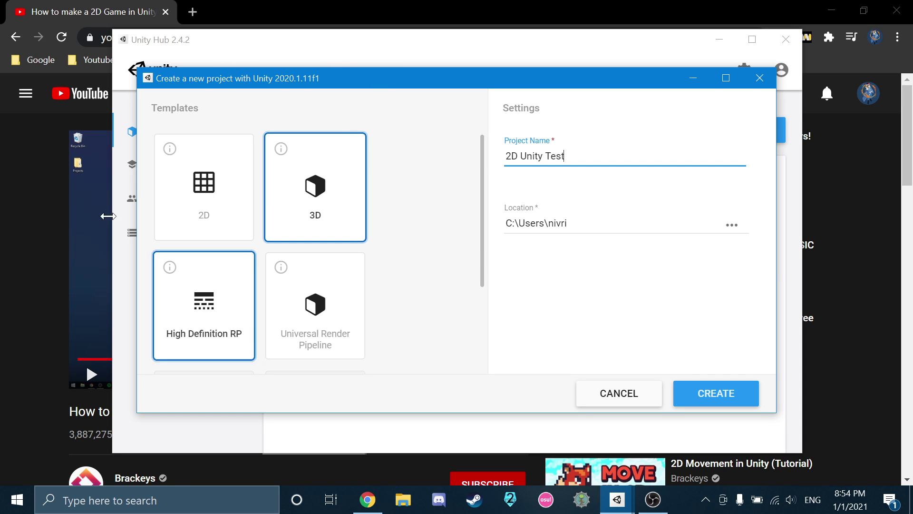
click(231, 206)
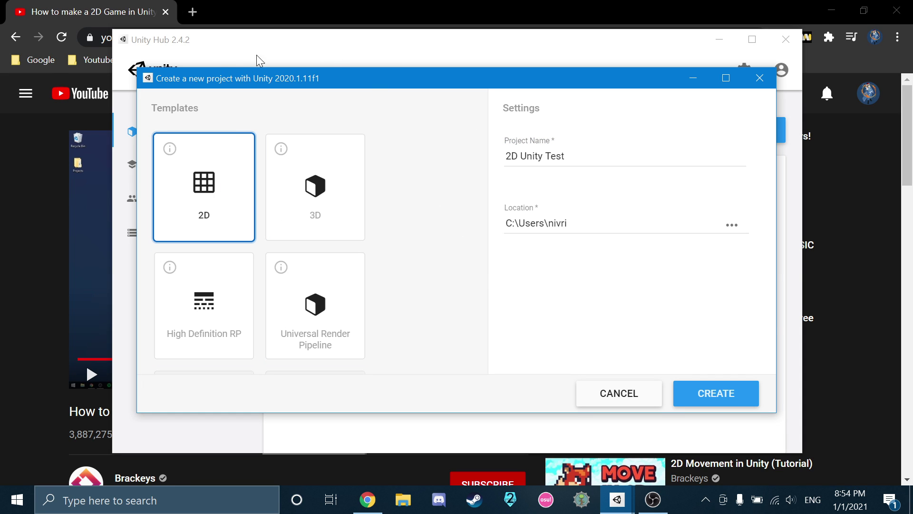
Switch to the YouTube video "How to make a 2D Game in Unity", play it in theater mode and pause at 1:51
key(alt+Tab)
click(247, 313)
key(Left)
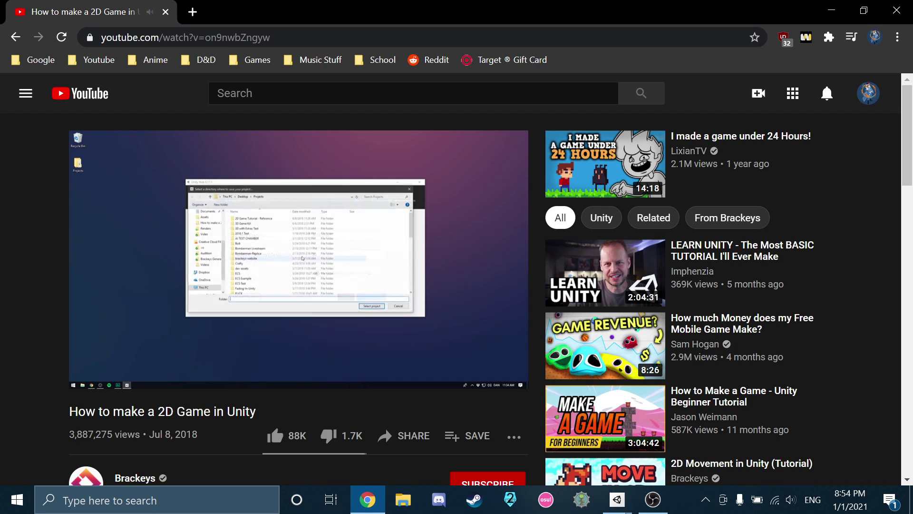
key(t)
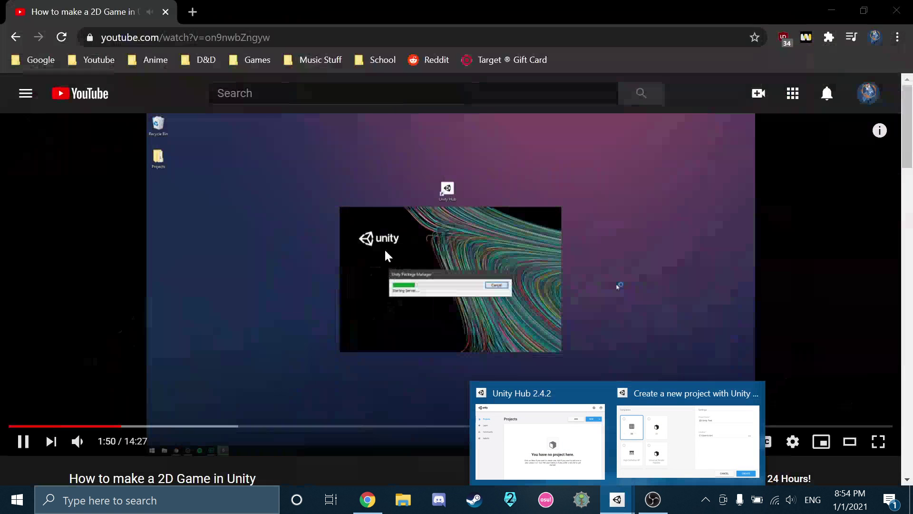
click(461, 325)
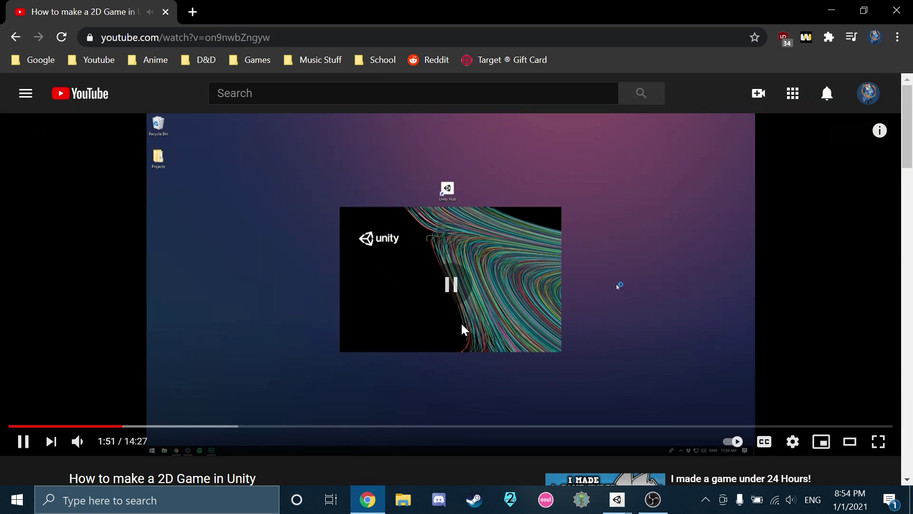
Return to Unity Hub's new project window and create the 2D Unity Test project
mouse_move(617, 500)
click(640, 431)
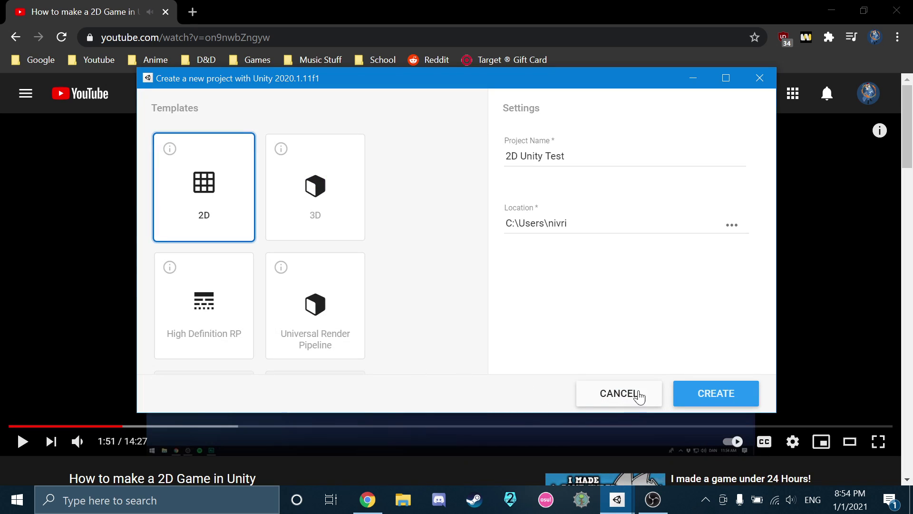
click(699, 388)
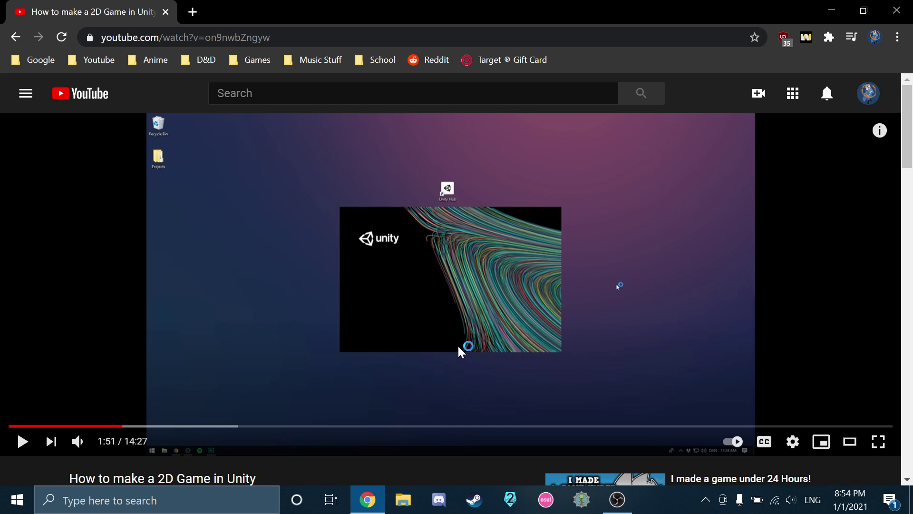
Locate the 2D Unity Test folder in the user's home folder under C:\Users in File Explorer and minimize the window
key(super+e)
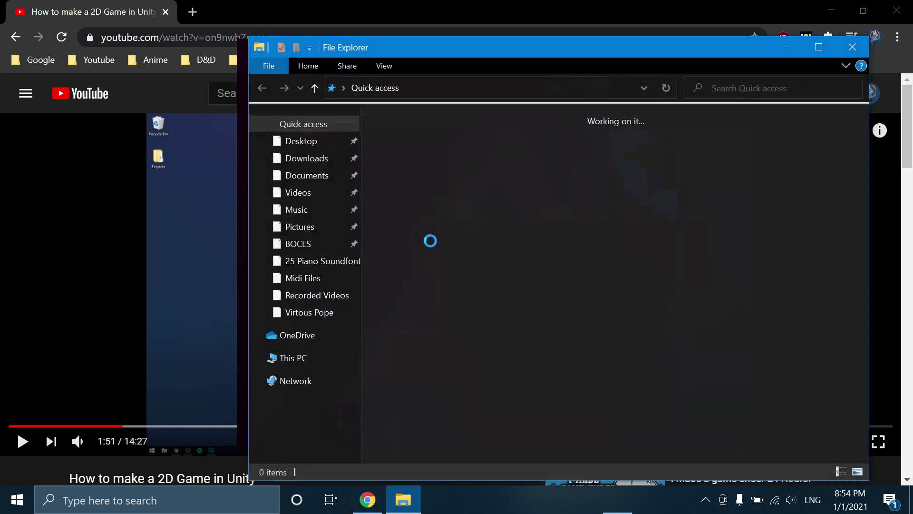
click(320, 176)
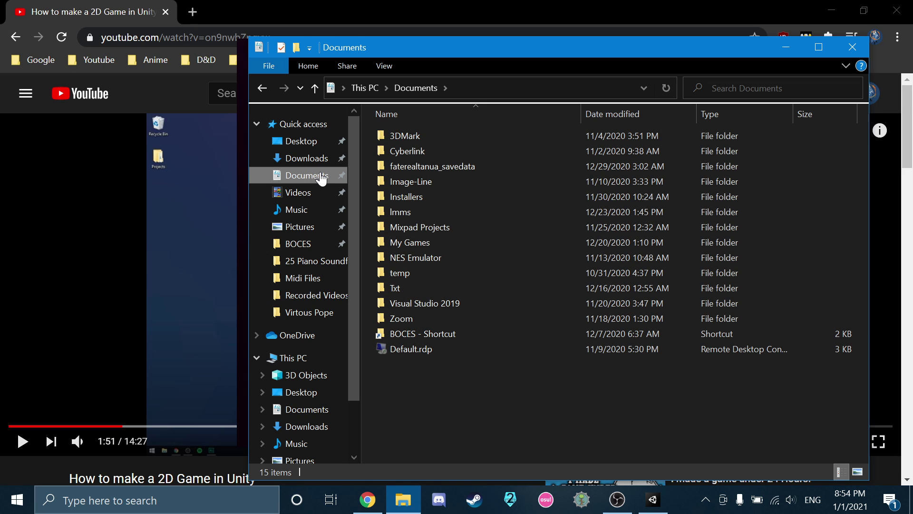
scroll(335, 389, down, 2)
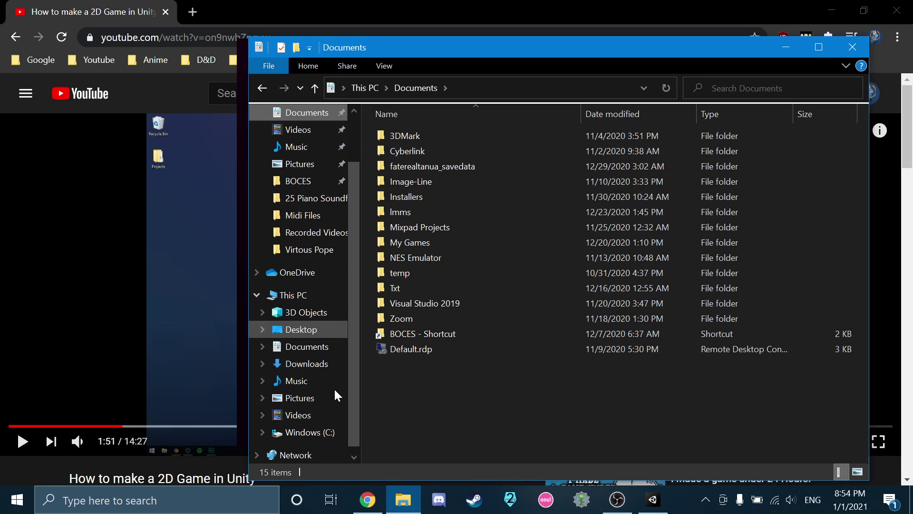
click(310, 415)
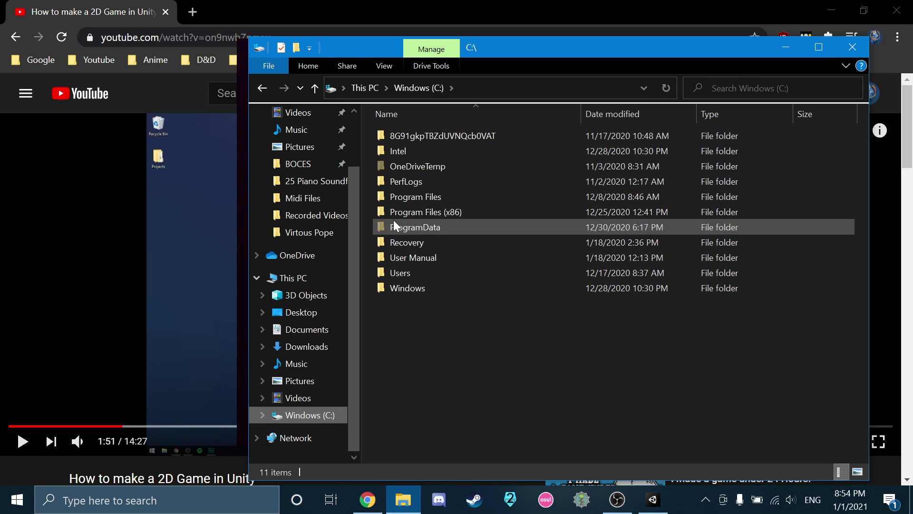
double_click(401, 276)
double_click(409, 164)
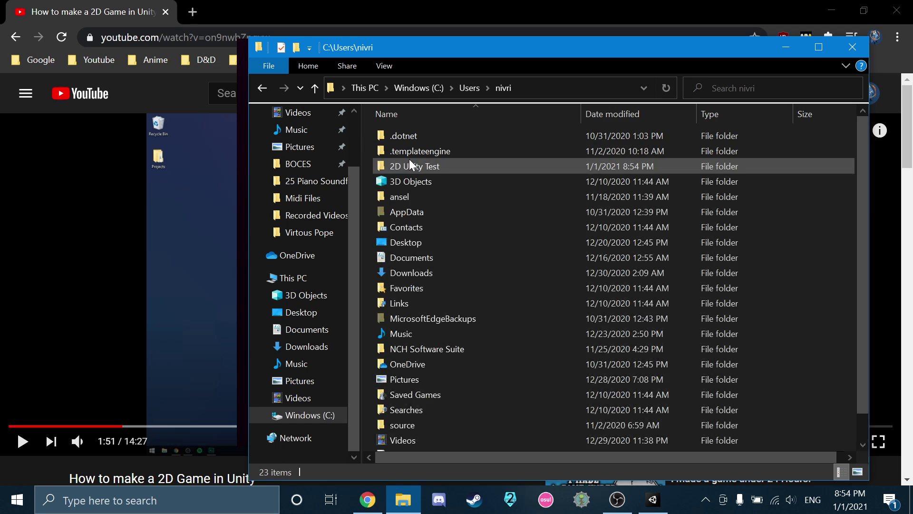
scroll(410, 161, down, 1)
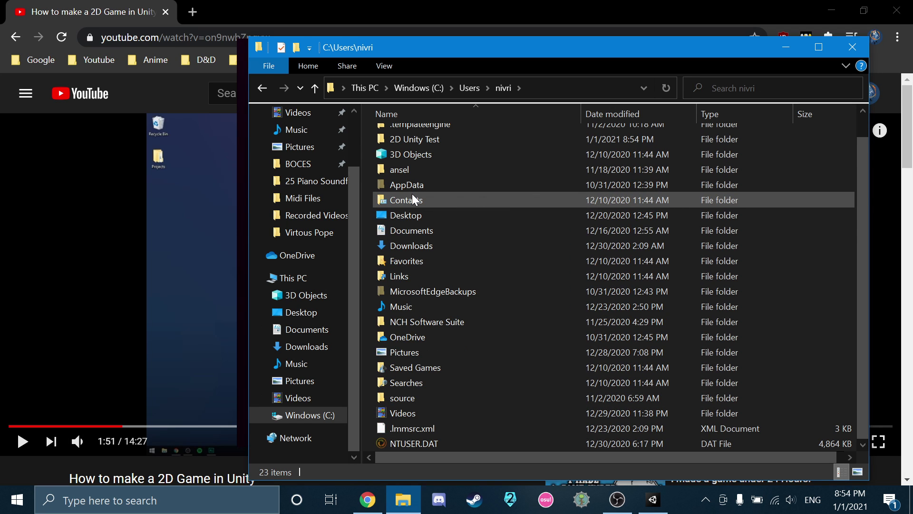
scroll(412, 205, up, 1)
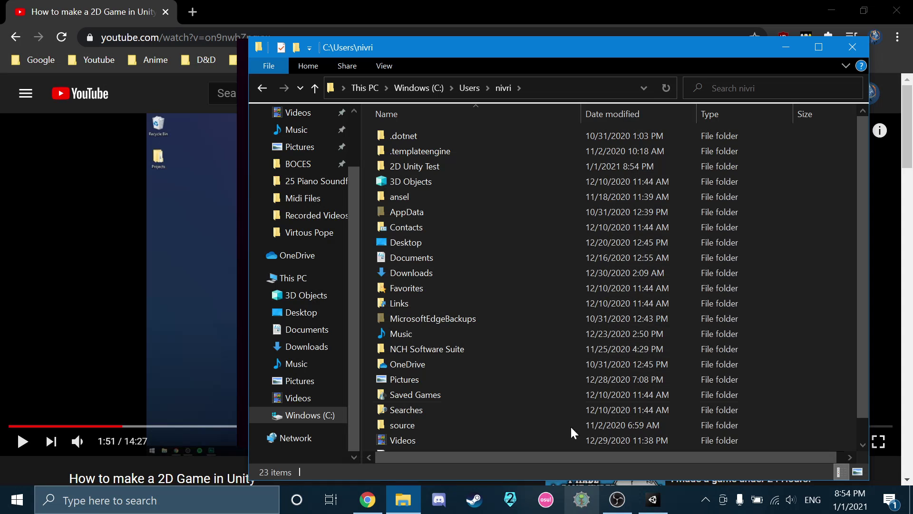
click(785, 46)
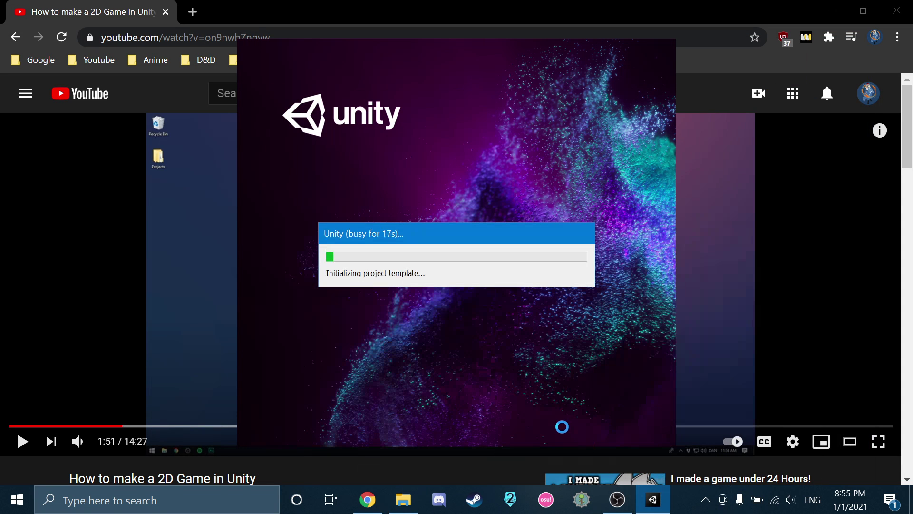
Play the 2D game tutorial, pause it at 3:06 to check Unity's project loading progress, and resume playback
click(469, 262)
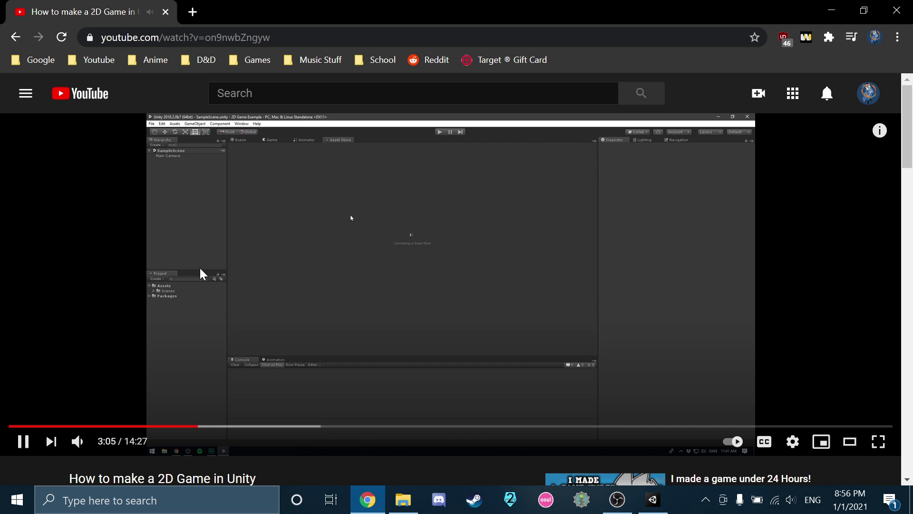
click(199, 266)
click(649, 510)
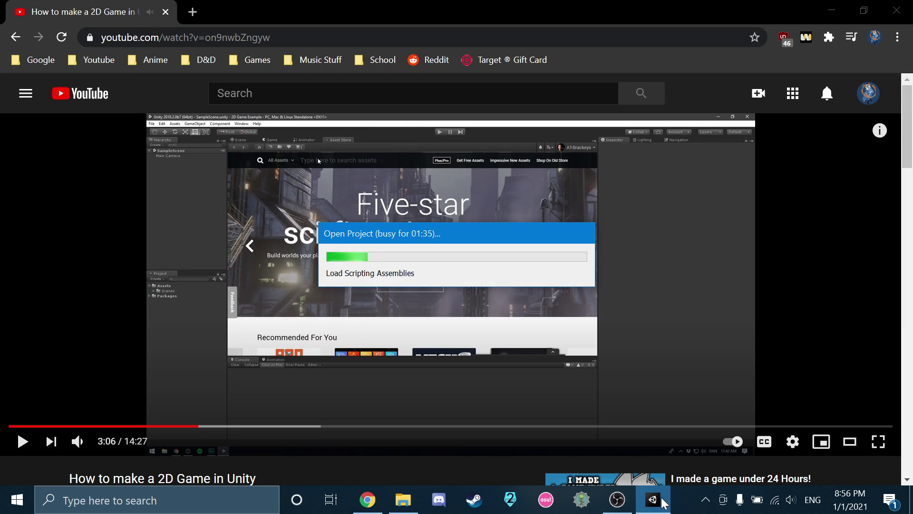
click(167, 256)
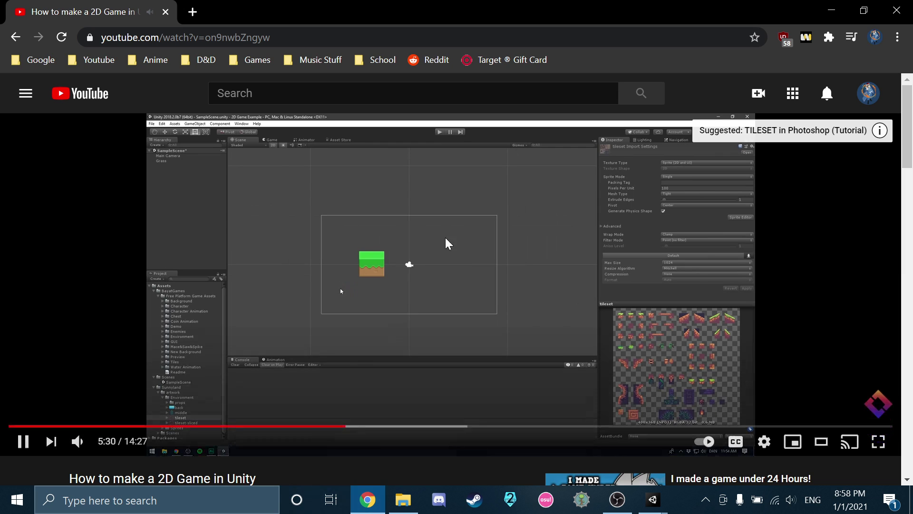
Open the suggested video "TILESET in Photoshop (Tutorial)" in a new tab and resume the current tutorial from 5:30
click(750, 192)
click(881, 134)
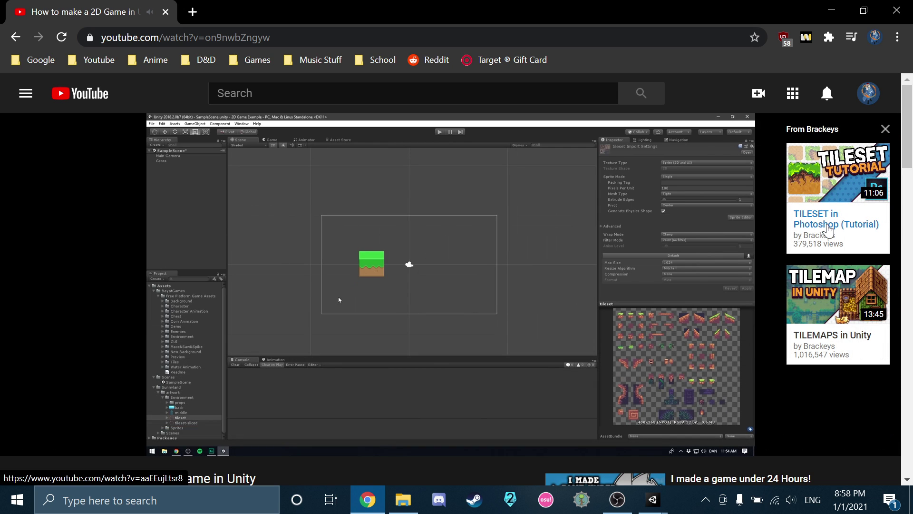
middle_click(823, 234)
click(483, 292)
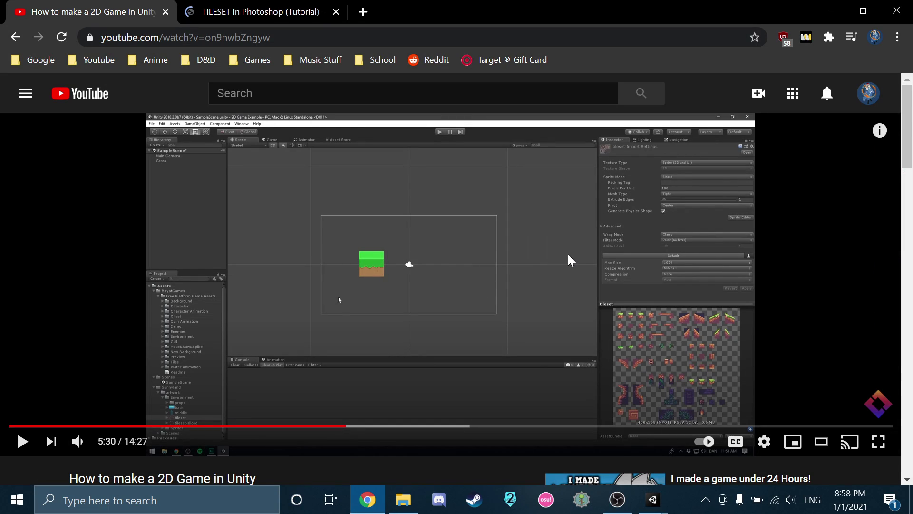
click(389, 306)
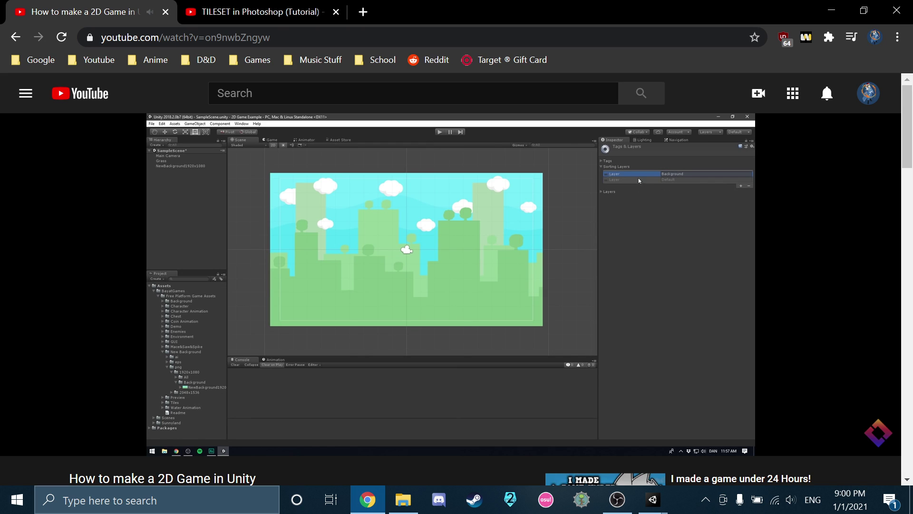
Rewind the tutorial to rewatch the sorting layers part, and pause and resume playback at 9:40
key(Left)
key(Left)
key(Left)
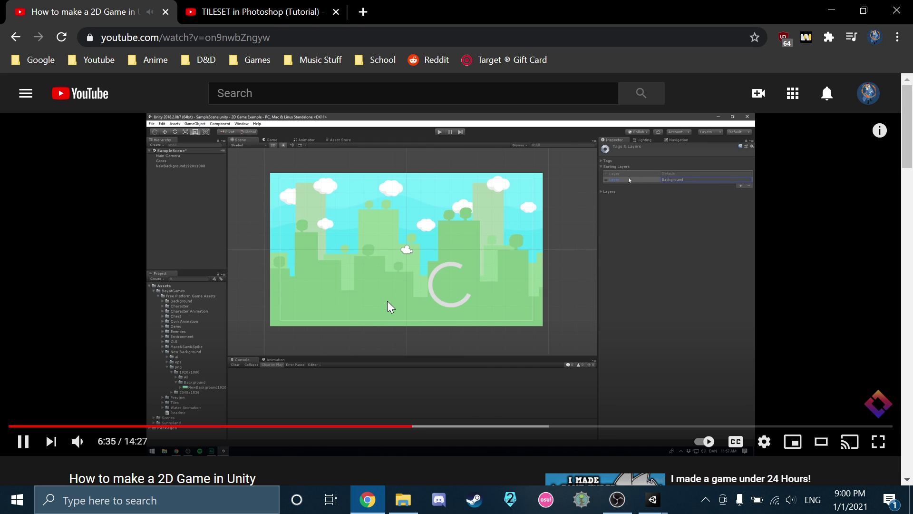
key(Left)
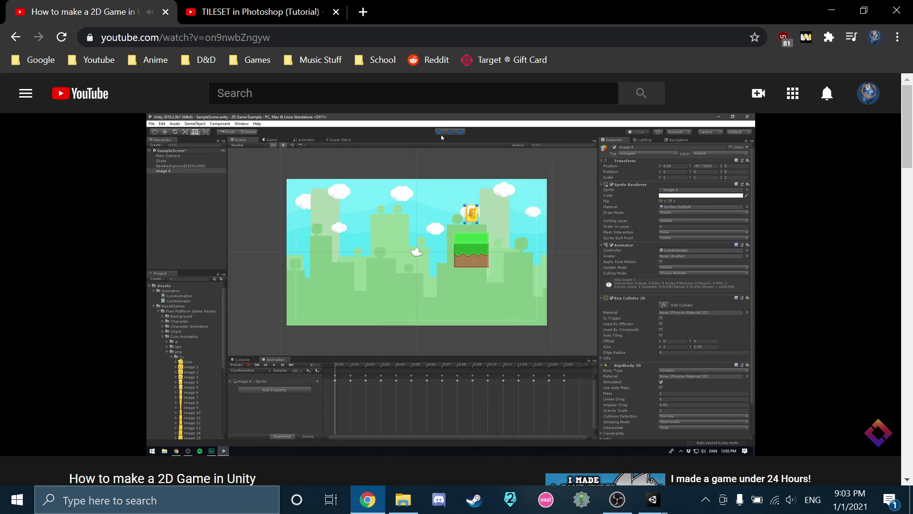
click(387, 300)
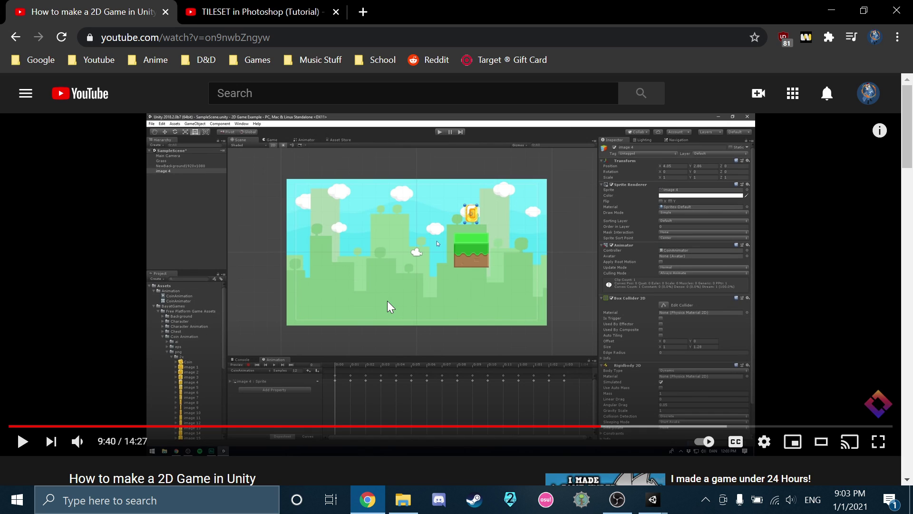
click(387, 301)
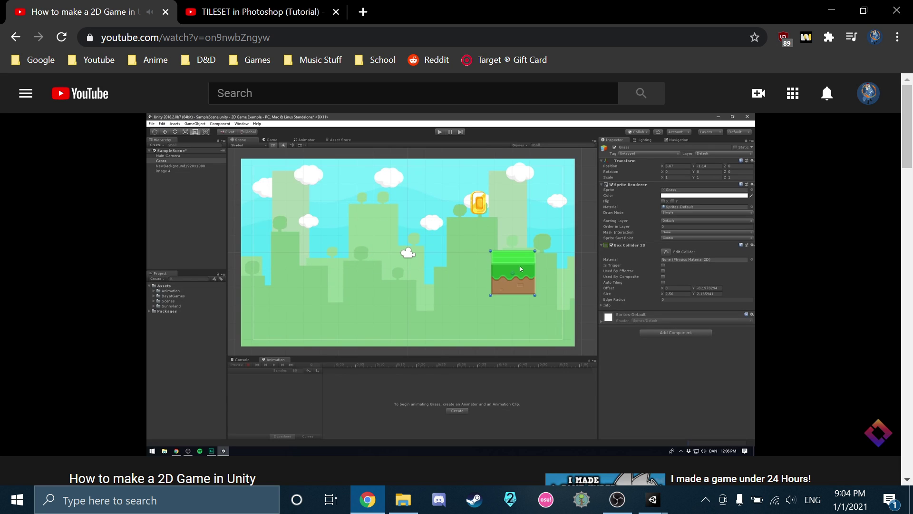
Open the suggested video "TILEMAPS in Unity" in a new tab and close the suggestions list
mouse_move(706, 146)
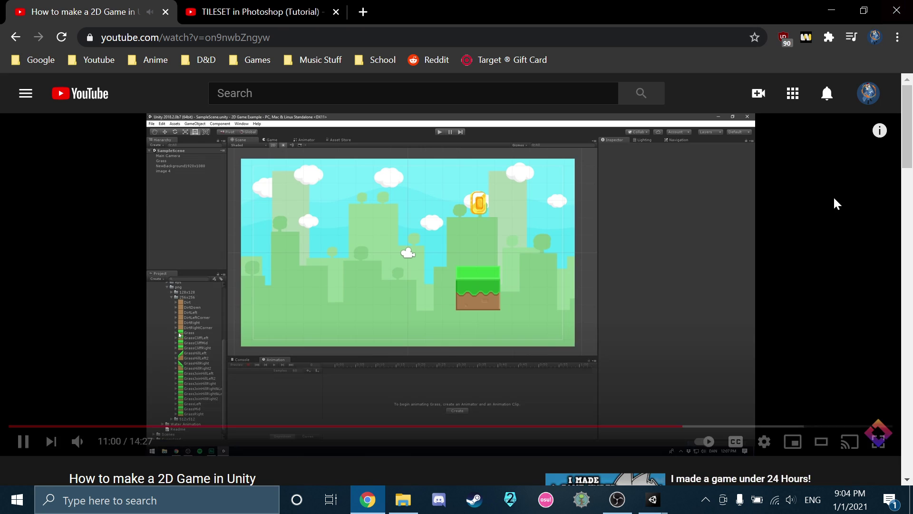
click(879, 135)
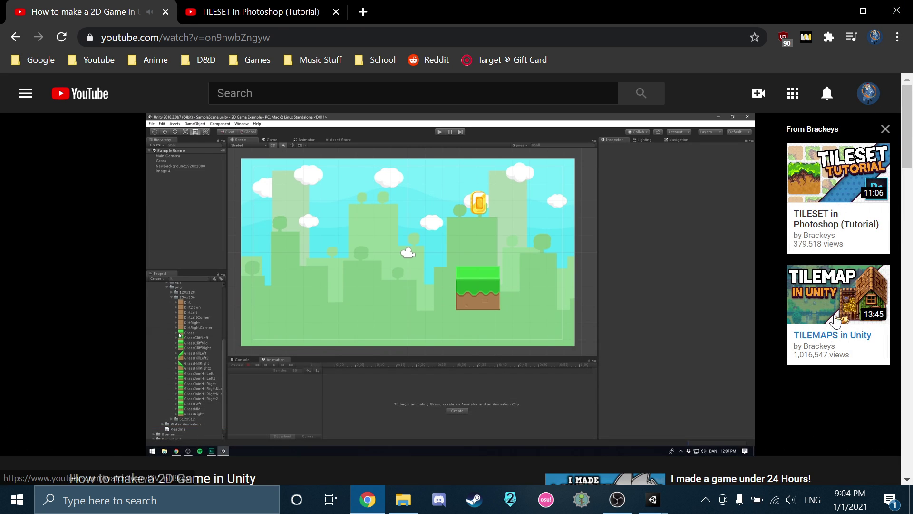
middle_click(828, 341)
click(885, 129)
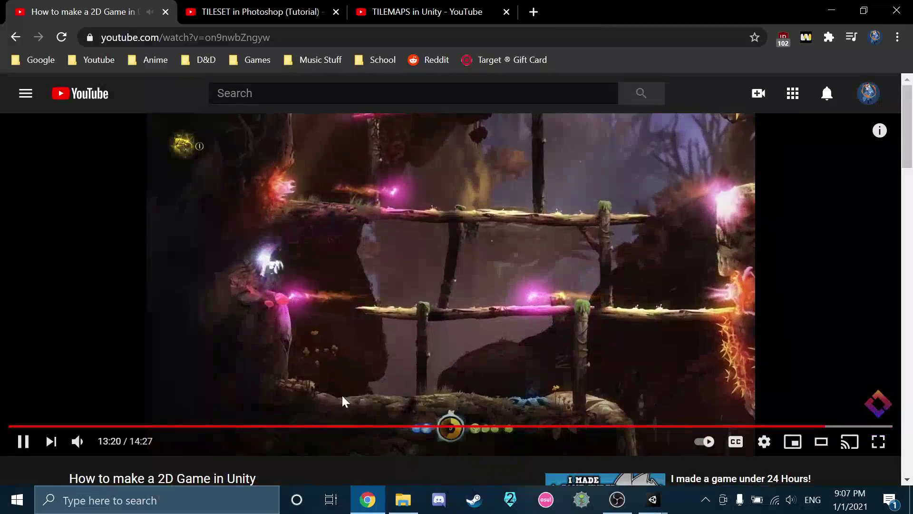
Like the video "How to make a 2D Game in Unity" and return to the player
scroll(285, 314, down, 4)
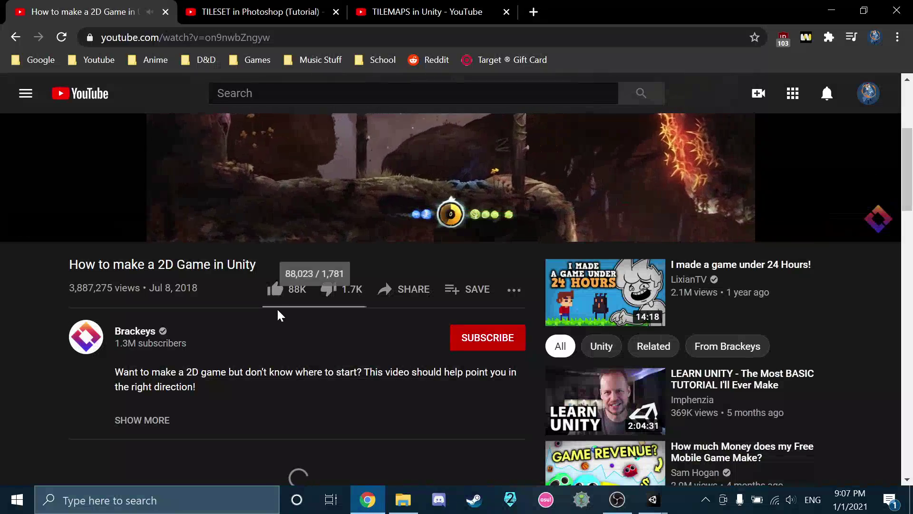
click(278, 291)
scroll(328, 366, up, 4)
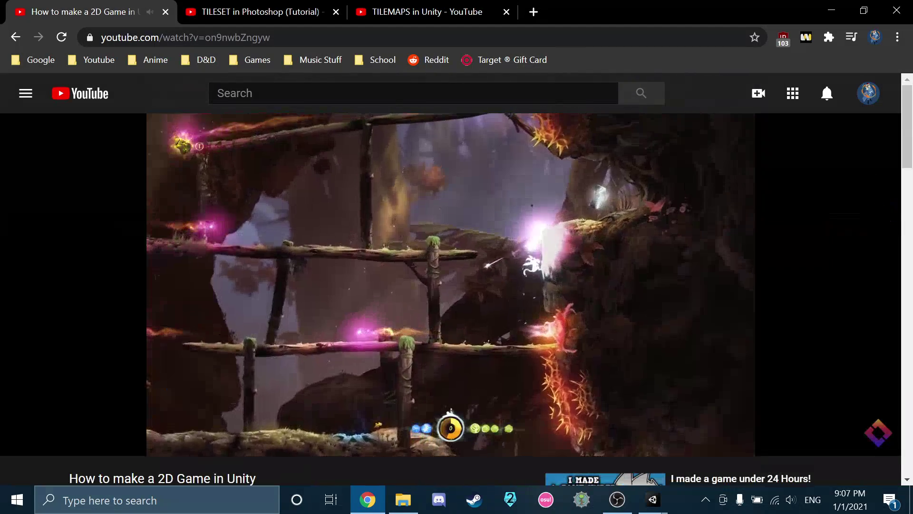
Subscribe to the Brackeys channel and pause the tutorial video at 13:43
scroll(378, 284, down, 4)
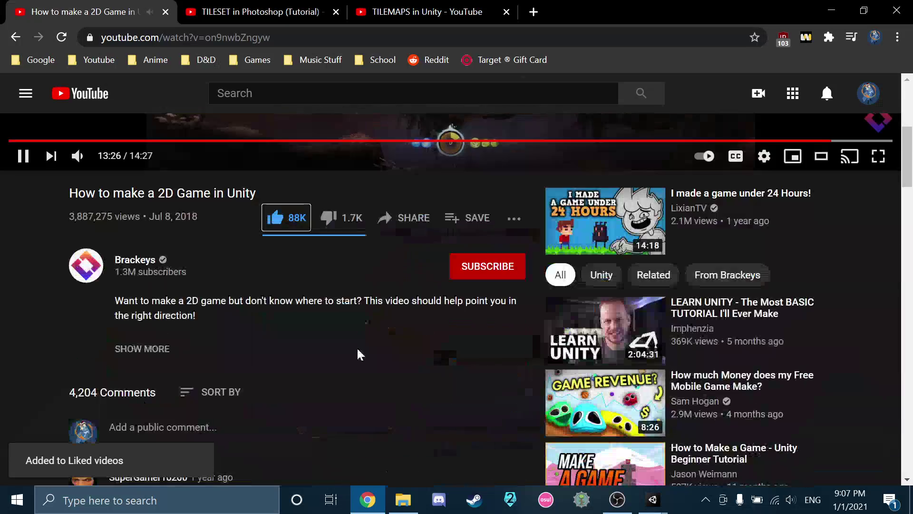
click(486, 264)
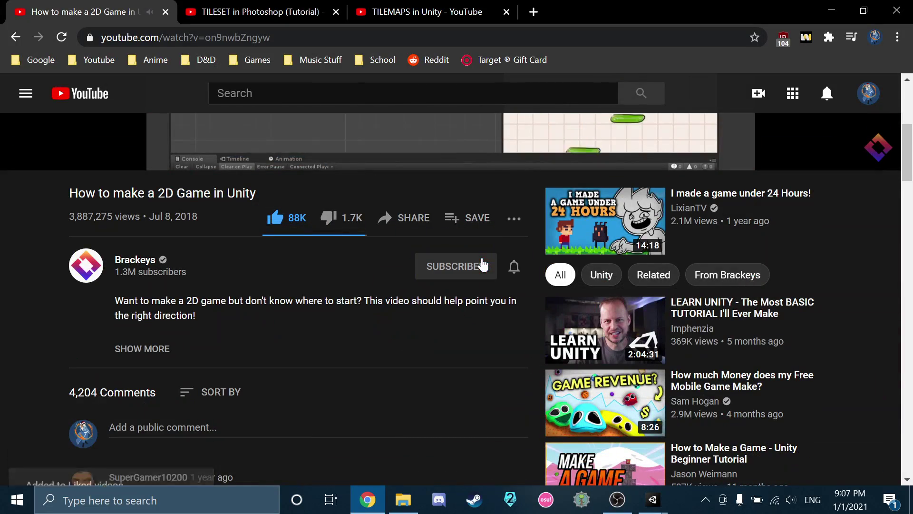
scroll(318, 275, up, 5)
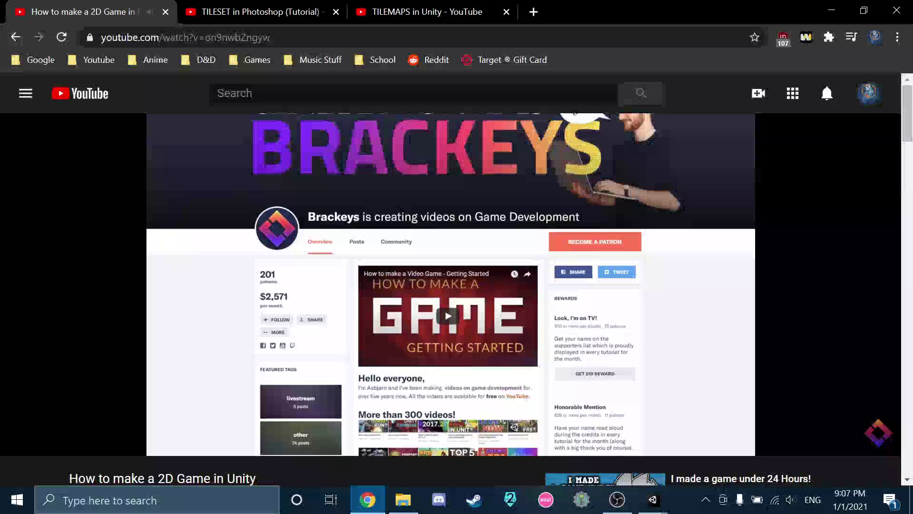
click(350, 265)
scroll(375, 297, down, 4)
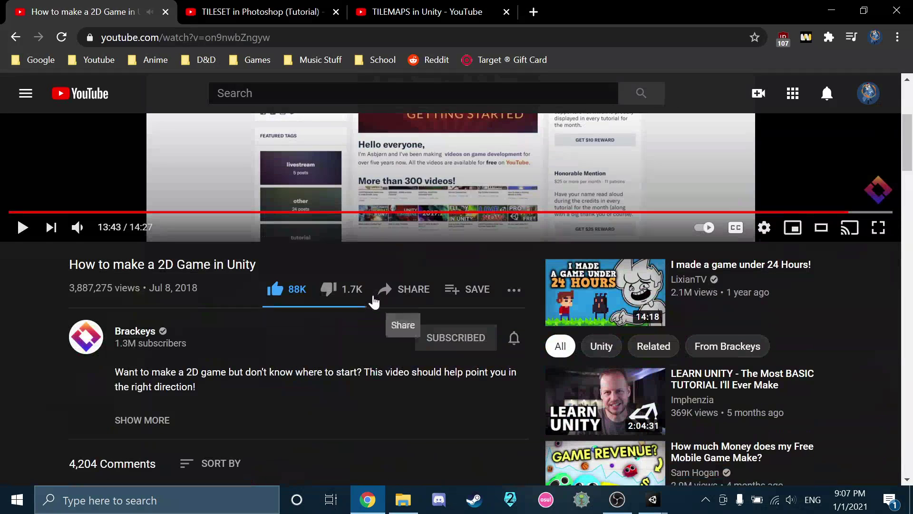
scroll(401, 306, up, 5)
Switch to the Unity editor window of the 2D Unity Test project and maximize it
click(651, 502)
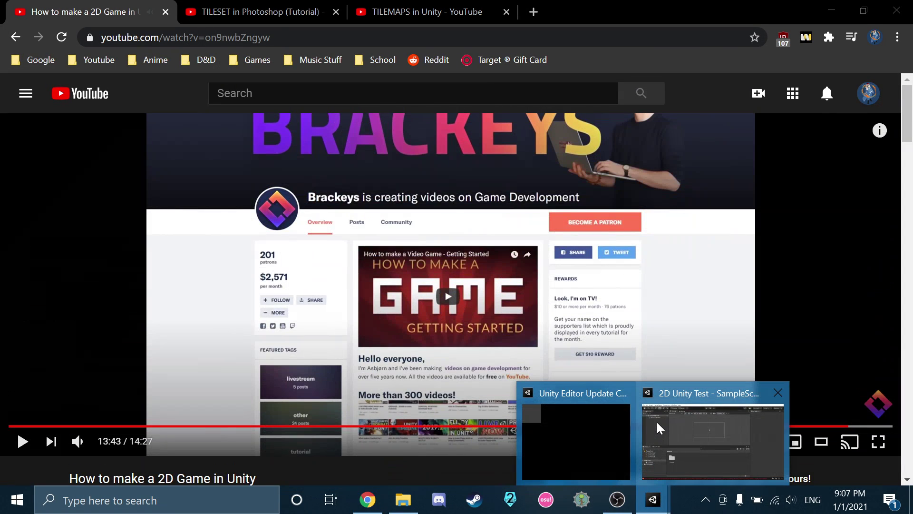
click(713, 430)
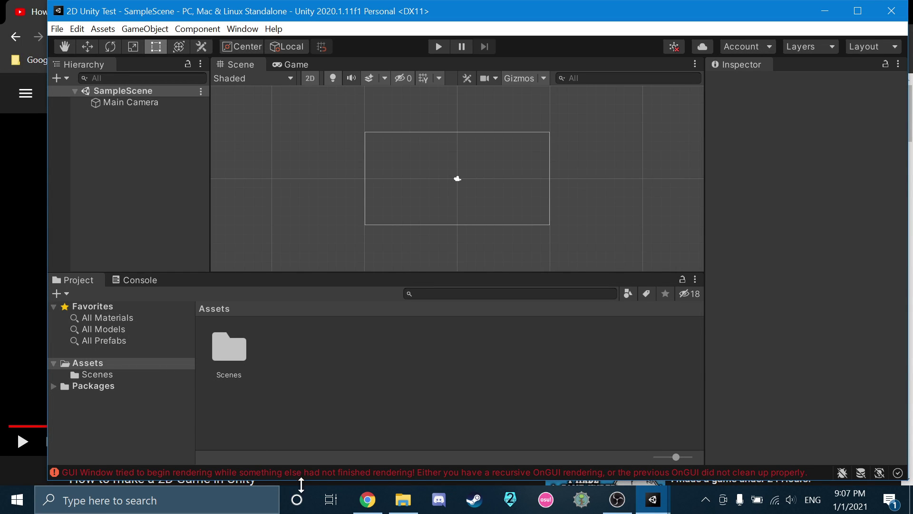
click(858, 10)
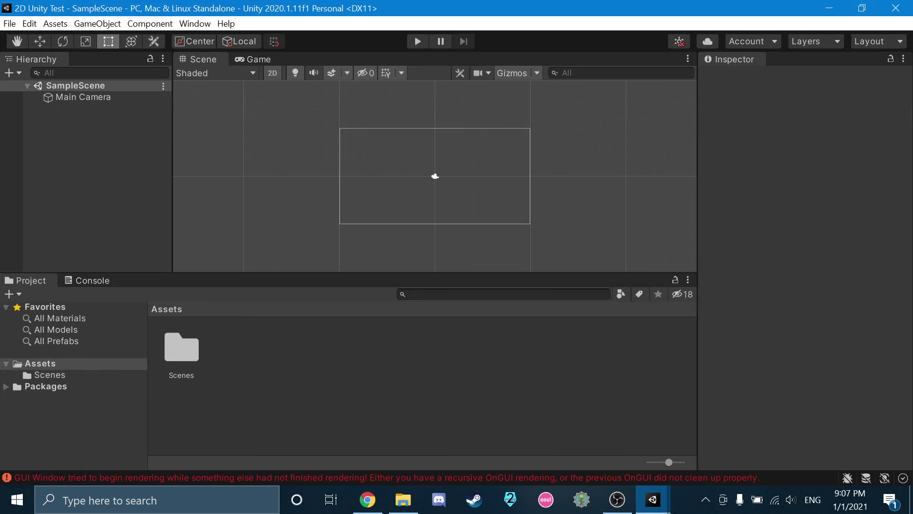
mouse_move(642, 506)
click(444, 147)
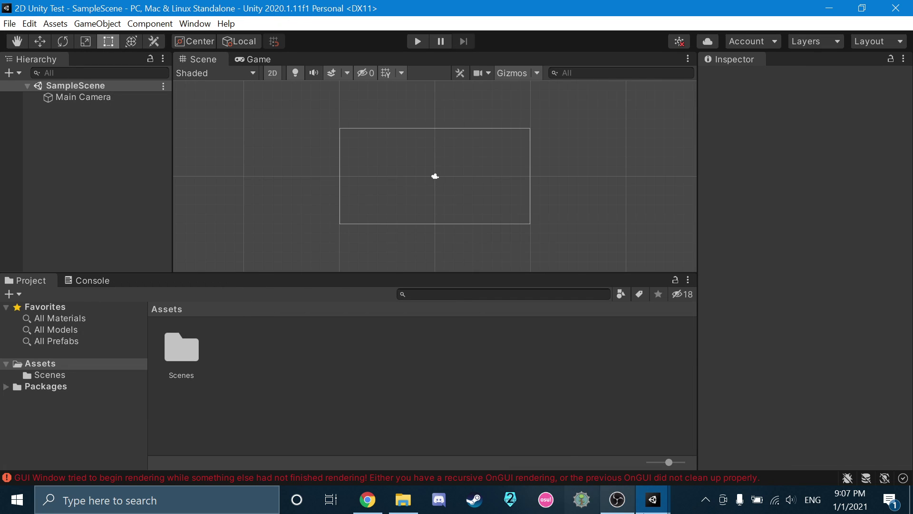
mouse_move(668, 490)
mouse_move(595, 410)
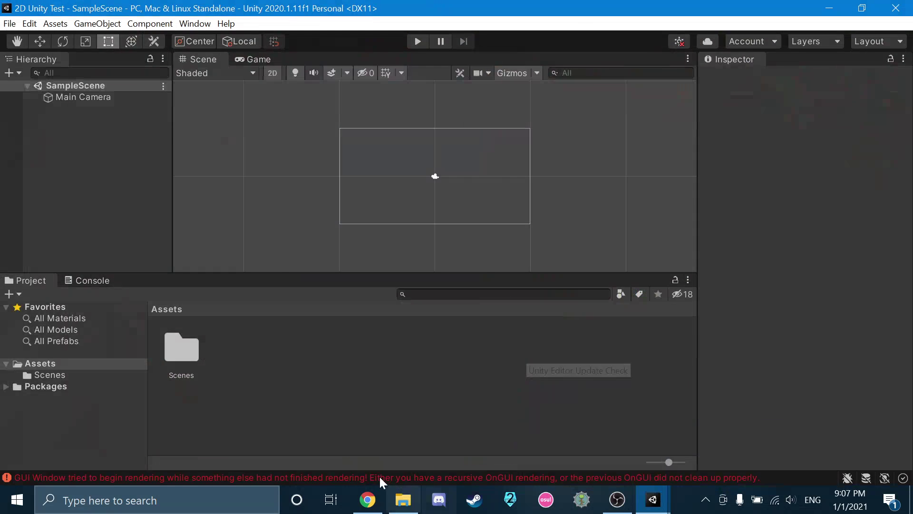
Search Google in a new browser tab for "unity update check window stuck on", skim the results and close the tab
click(367, 499)
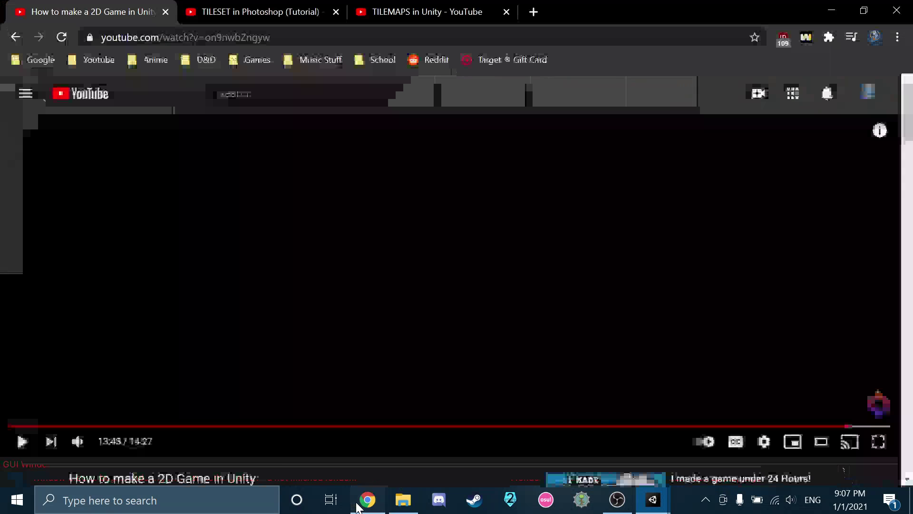
key(ctrl+t)
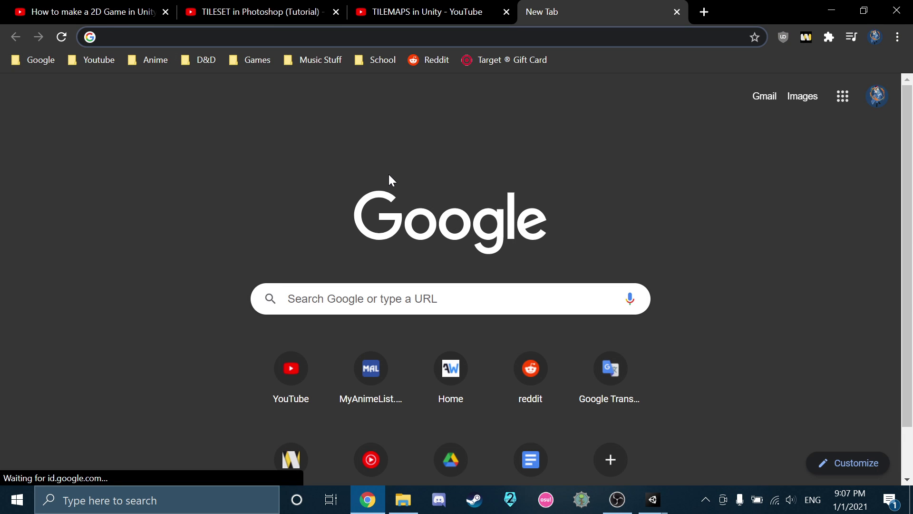
text(unity update)
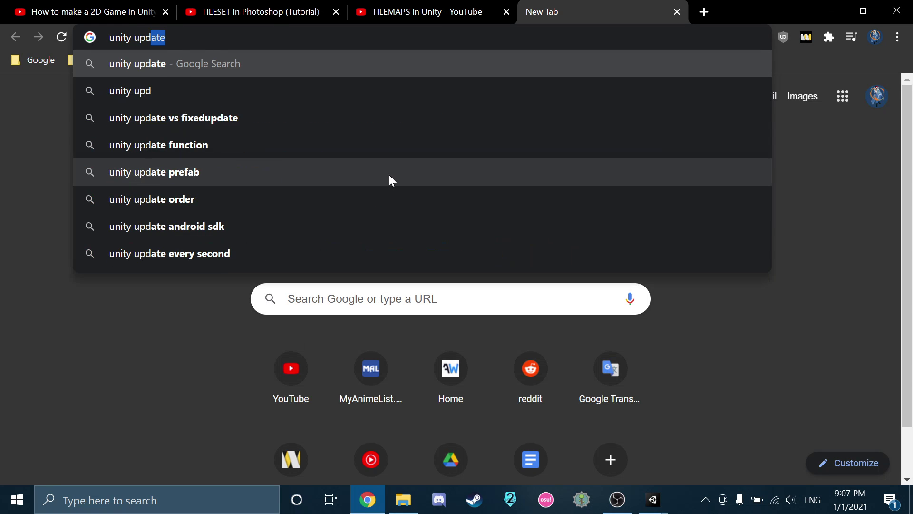
text( check)
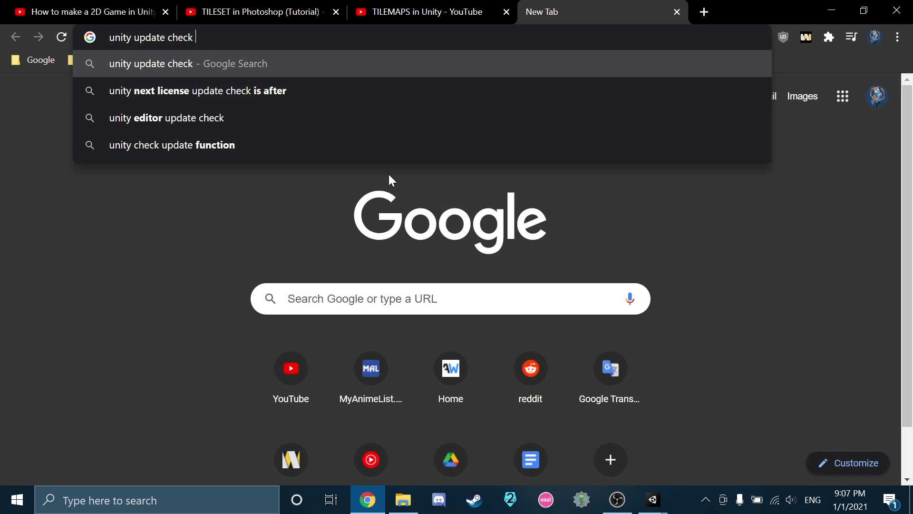
text( window)
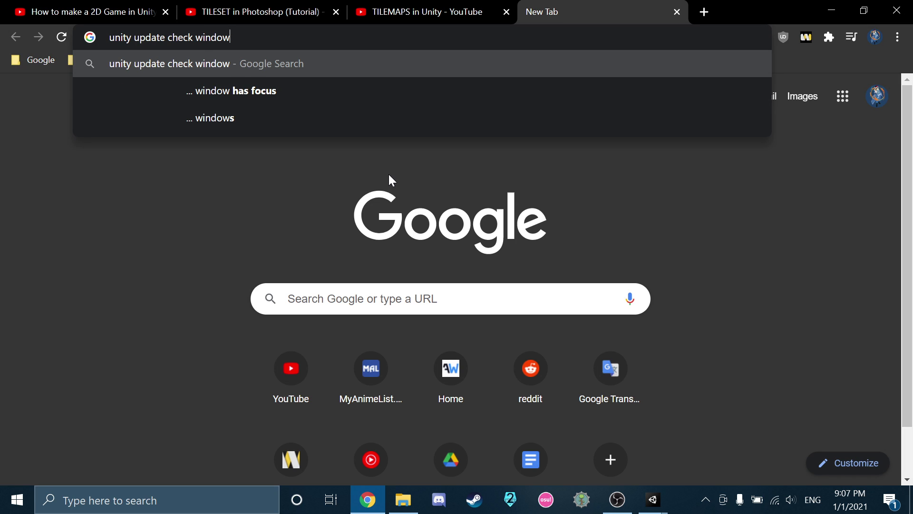
text( stuck on)
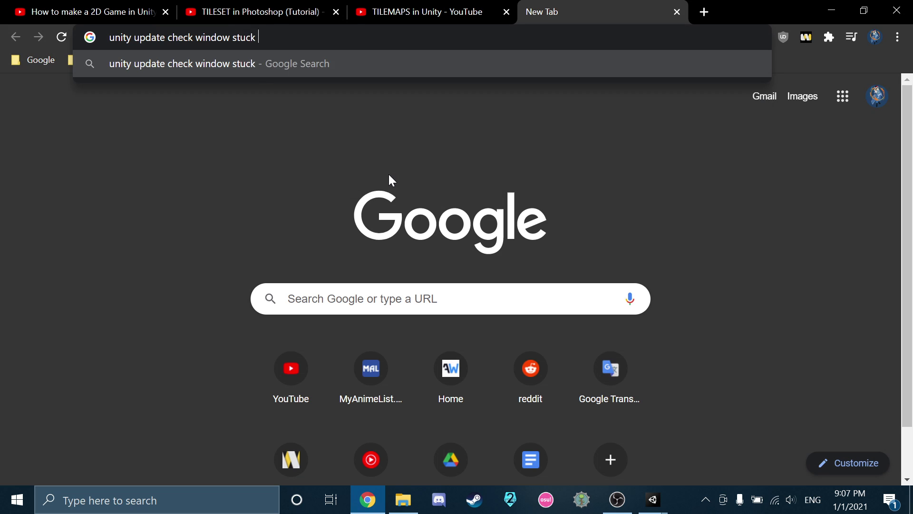
key(Return)
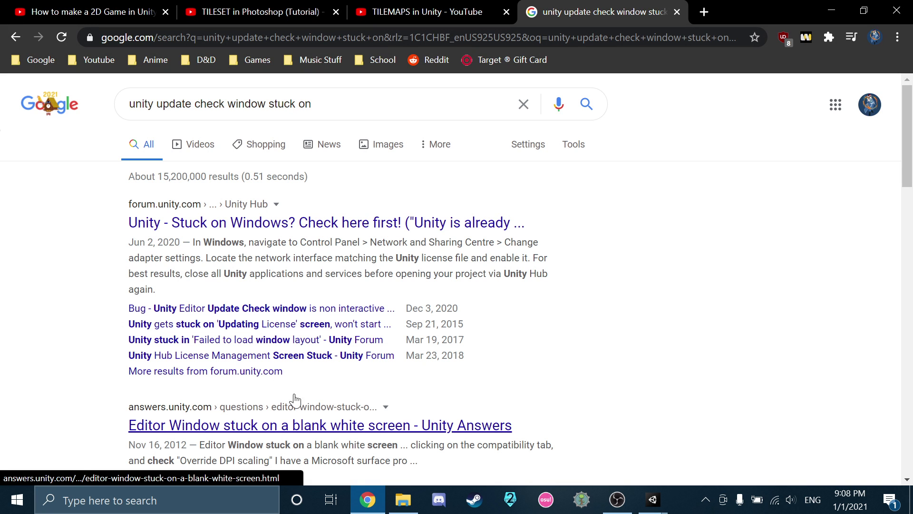
scroll(294, 400, down, 4)
scroll(257, 269, down, 5)
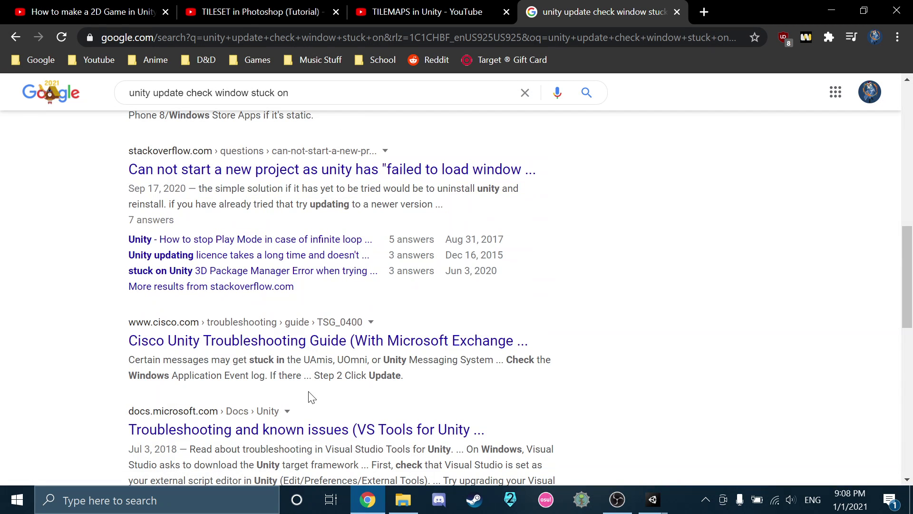
key(ctrl+w)
Try to close the blank Unity Editor Update Check window and return to the Unity project window
mouse_move(649, 489)
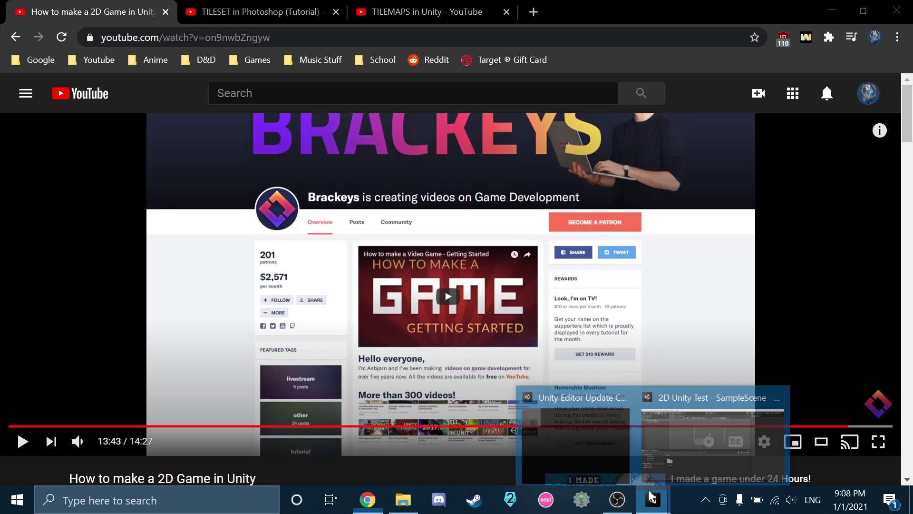
click(621, 447)
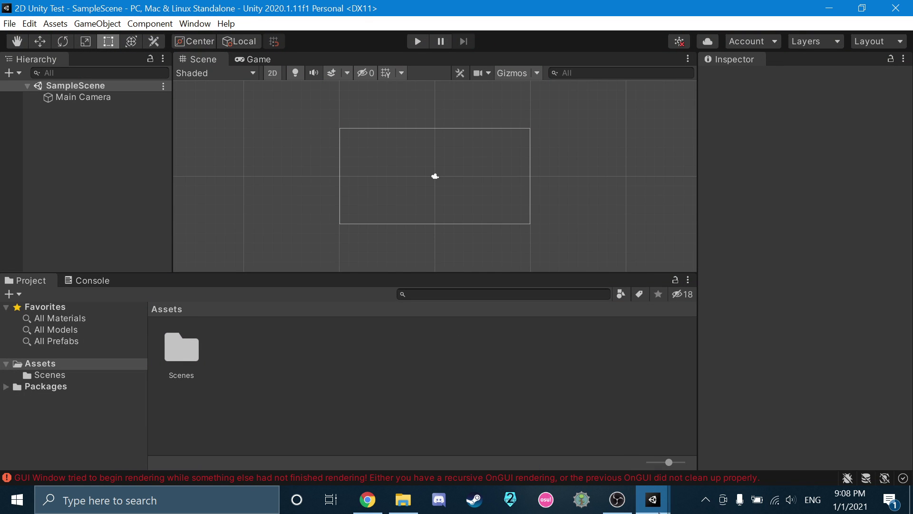
mouse_move(652, 499)
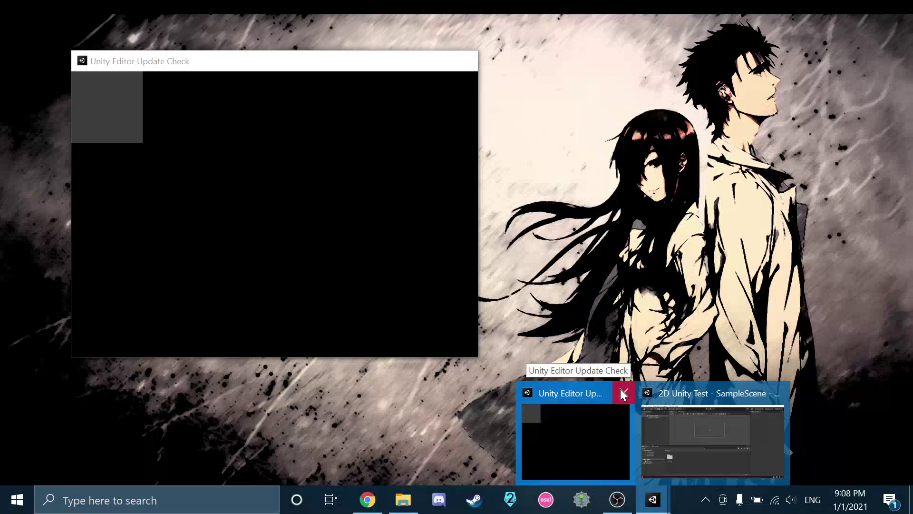
click(623, 392)
click(634, 407)
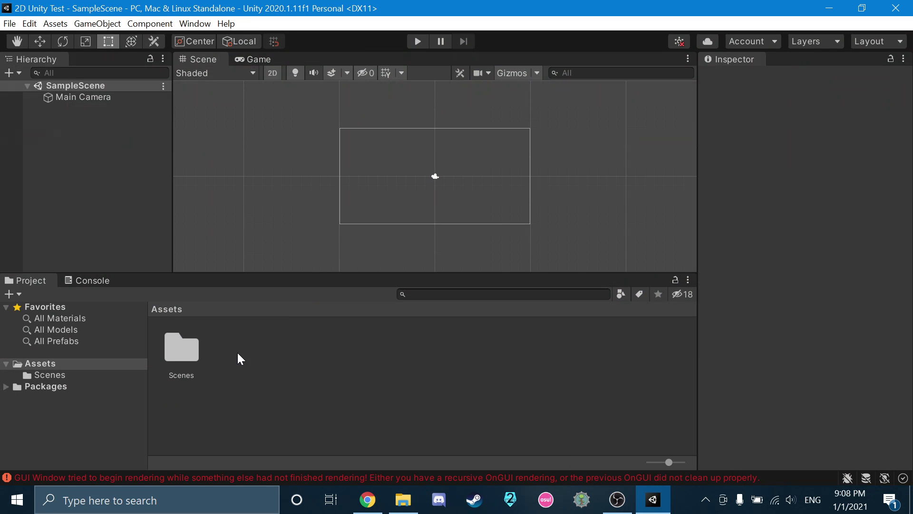
Open the Asset Store view in the Unity editor
click(8, 24)
mouse_move(29, 24)
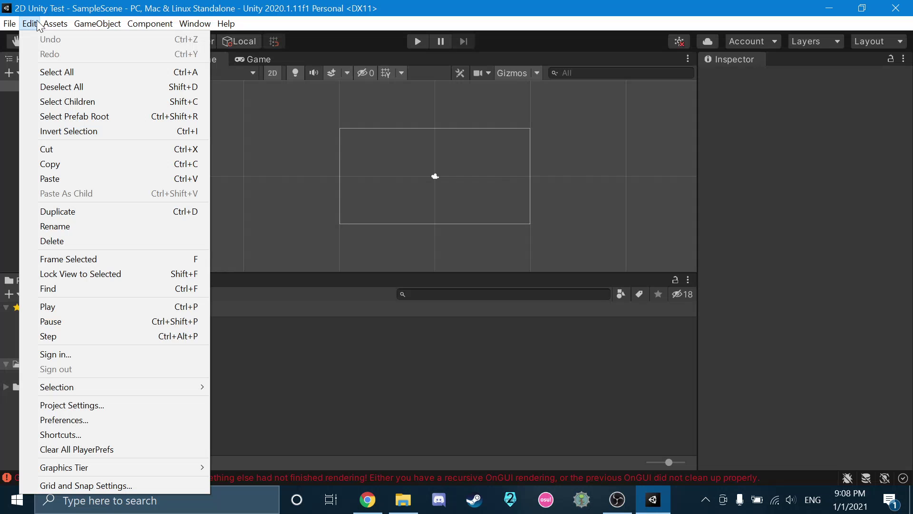
click(119, 220)
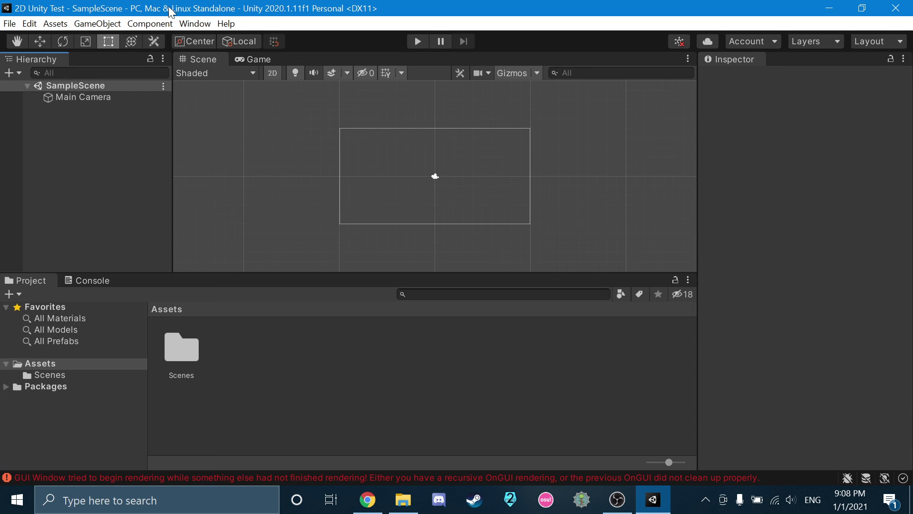
click(195, 24)
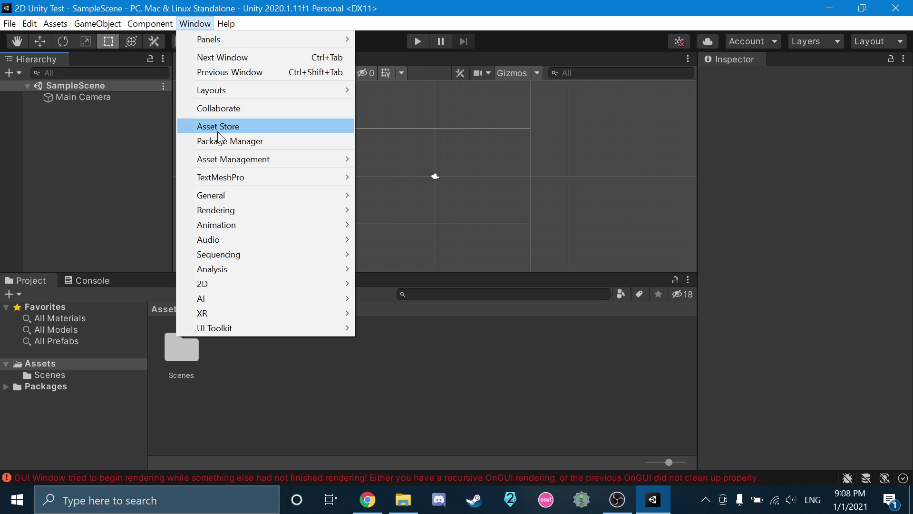
click(218, 126)
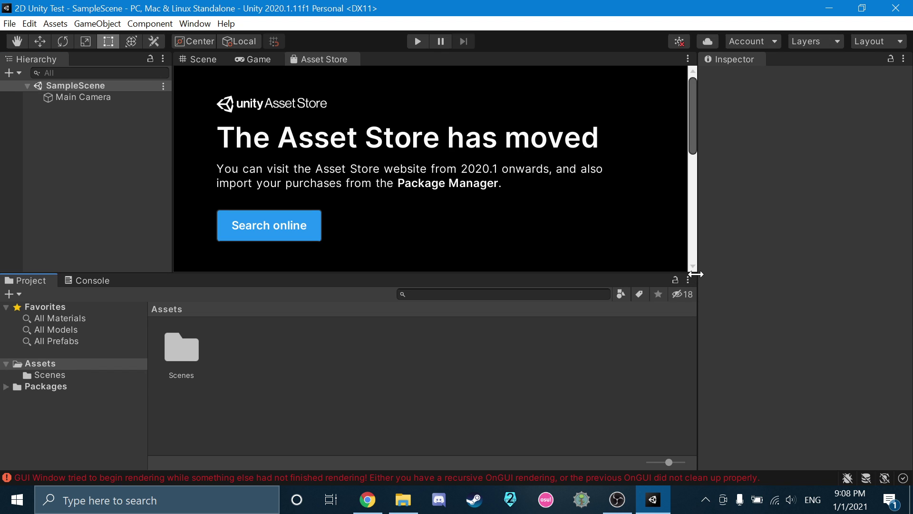
Enlarge the Asset Store area, widen the Hierarchy, and dock the Console beside the Project view
drag(696, 274, 718, 355)
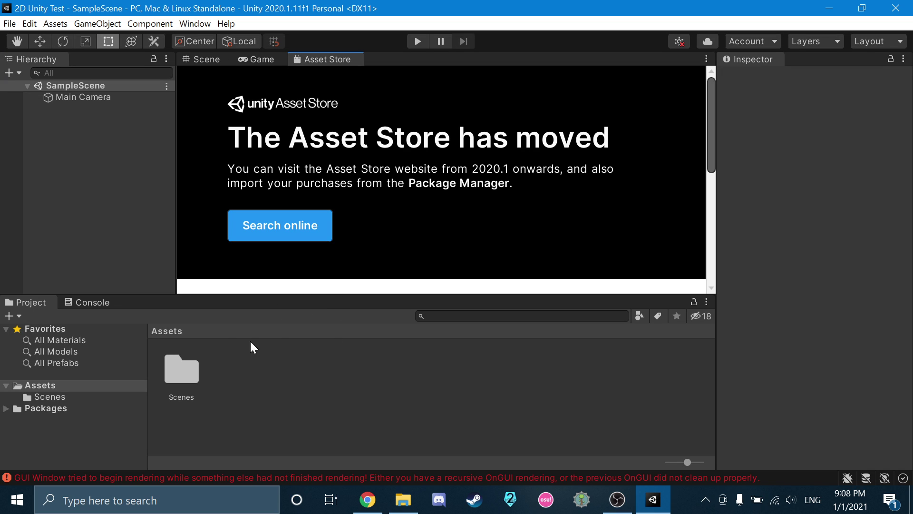
click(707, 301)
click(650, 403)
drag(713, 380, 740, 376)
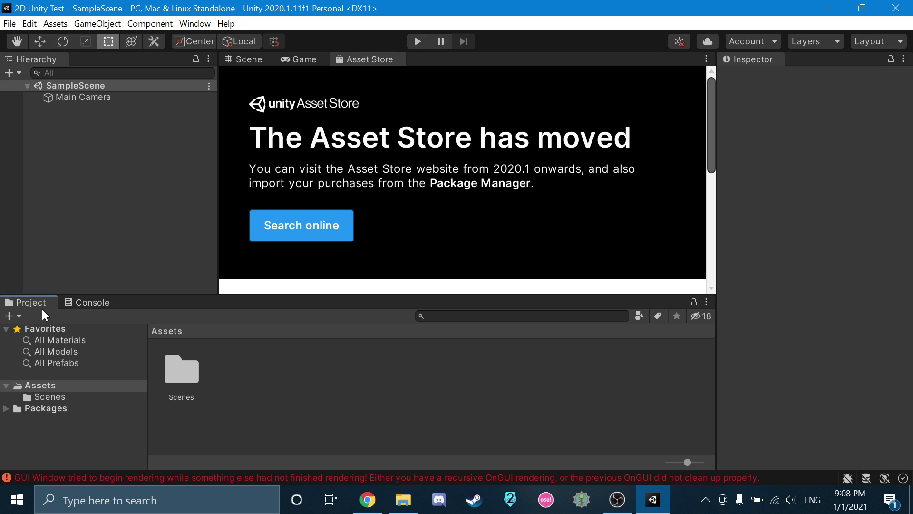
drag(41, 306, 217, 365)
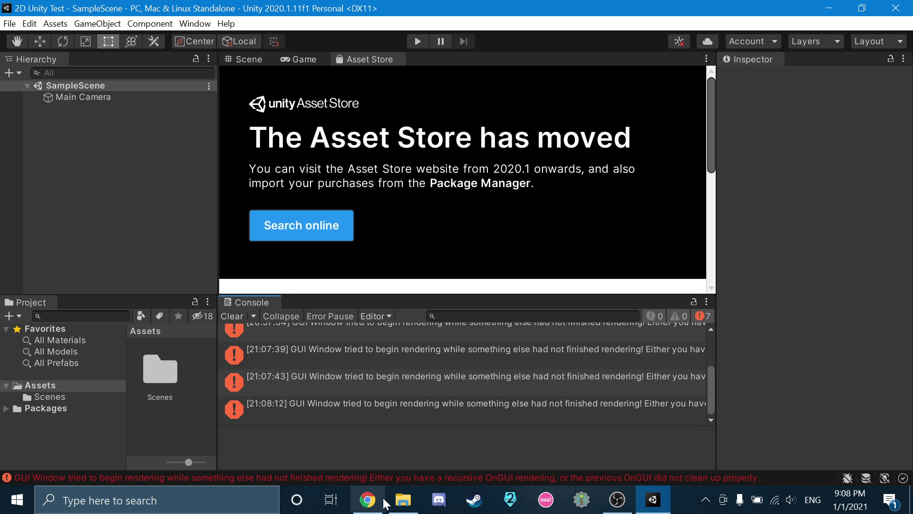
Check the editor layout shown at 4:44 in the browser's tutorial video, and return to Unity
click(367, 500)
click(296, 427)
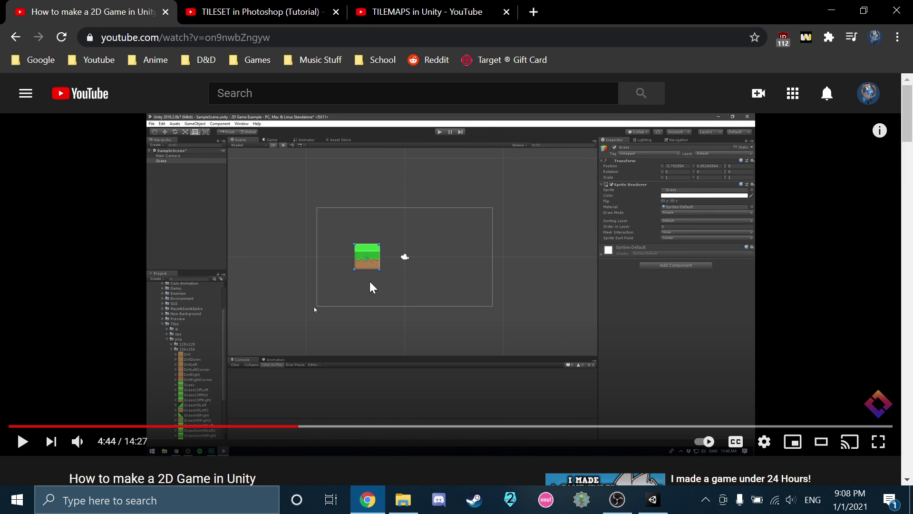
click(652, 499)
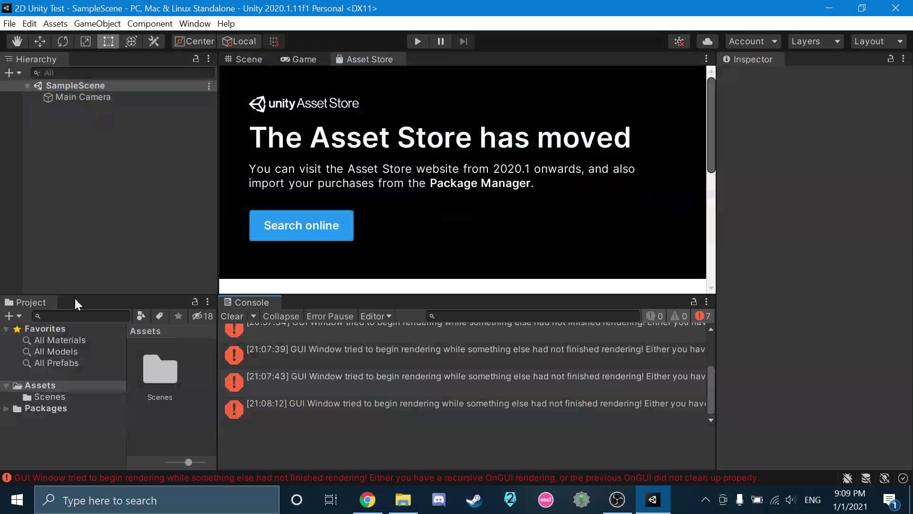
Reduce the height of the Project and Console views and fine-tune the widths of the Project and Hierarchy views
drag(78, 292, 78, 233)
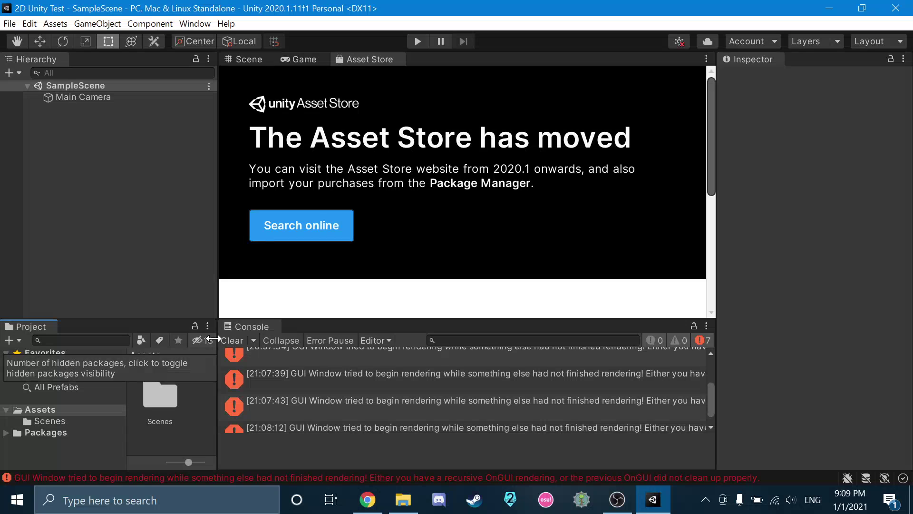
drag(214, 339, 217, 338)
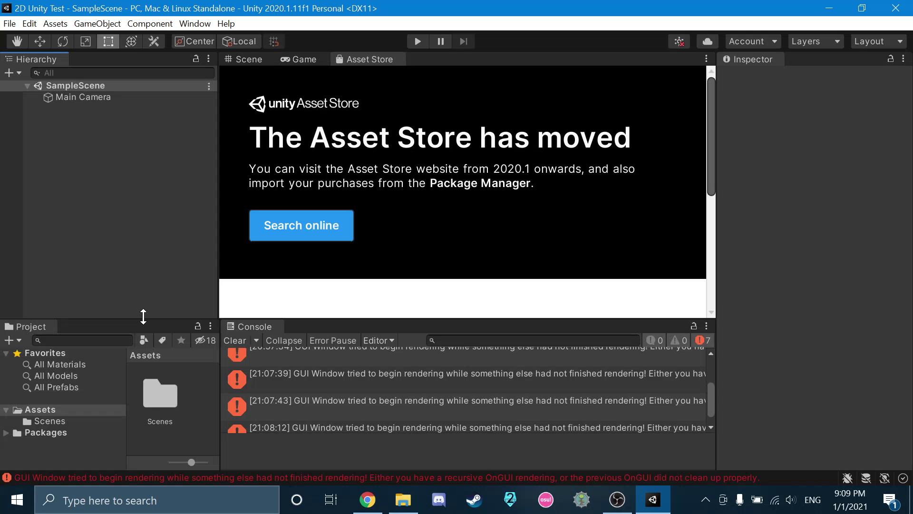
drag(143, 315, 154, 284)
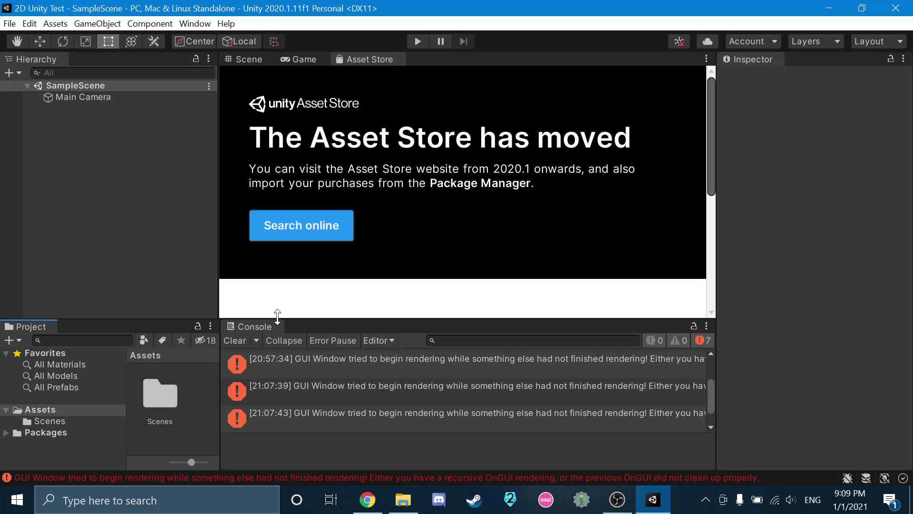
drag(277, 316, 278, 275)
drag(281, 352, 284, 333)
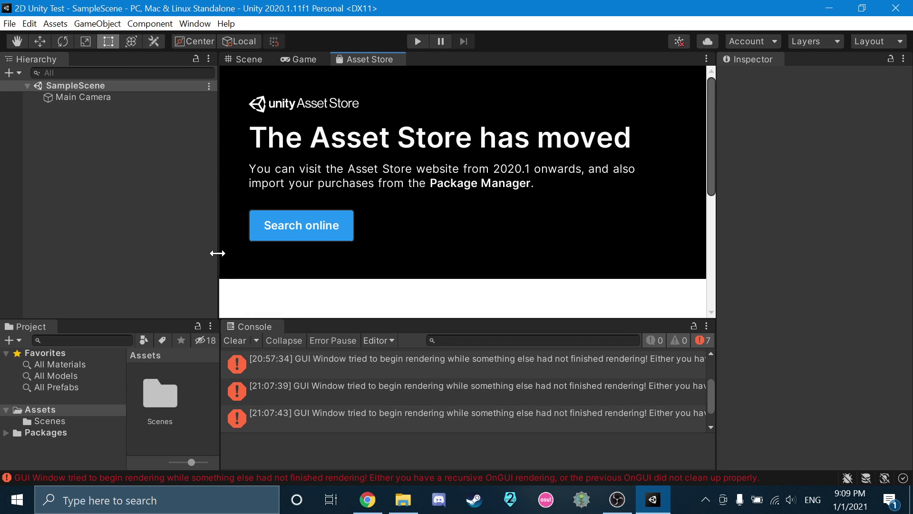
mouse_move(218, 253)
mouse_down()
mouse_move(289, 248)
mouse_move(201, 244)
mouse_move(217, 247)
mouse_up()
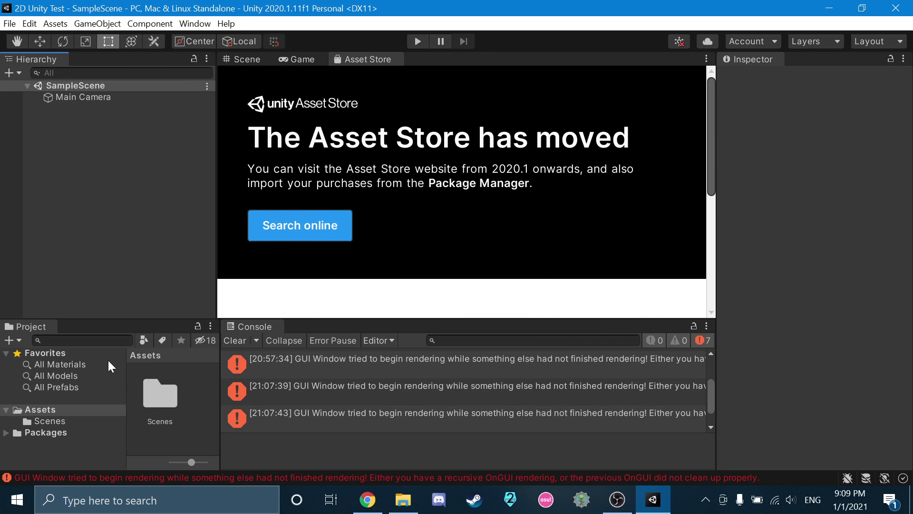
Narrow the Project and Hierarchy views to a matching width, comparing with the editor layout at 4:44 in the browser's tutorial video
drag(100, 320, 130, 295)
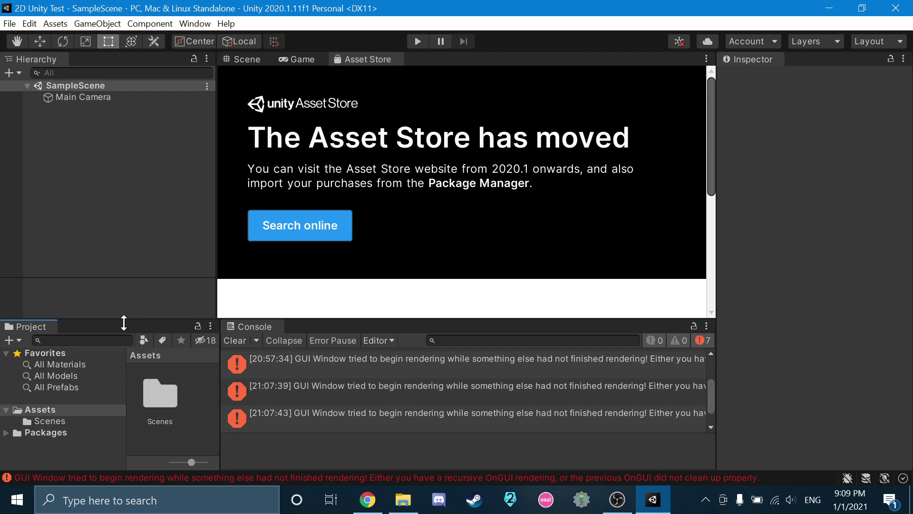
click(376, 500)
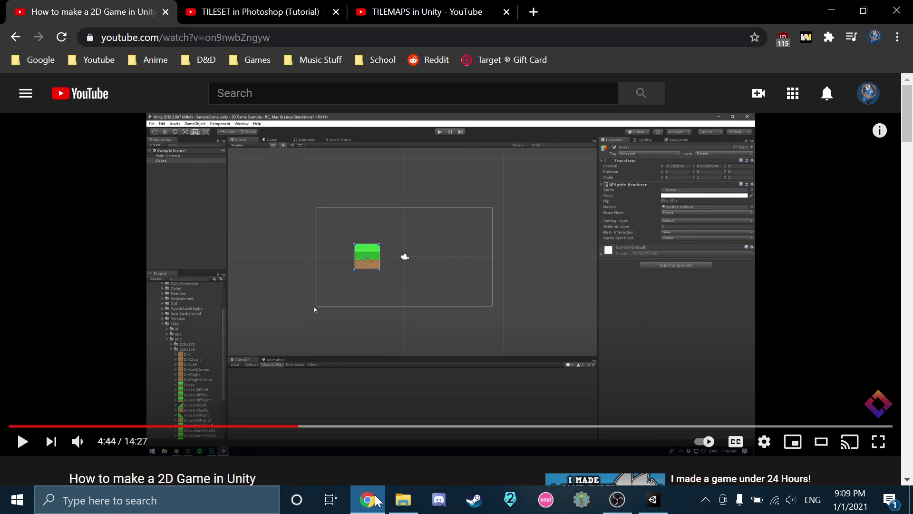
click(376, 500)
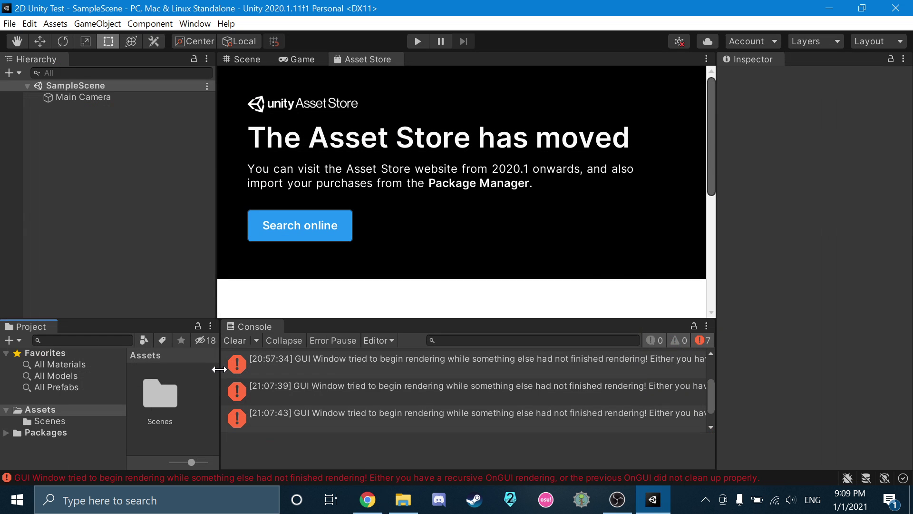
drag(219, 369, 103, 369)
click(357, 504)
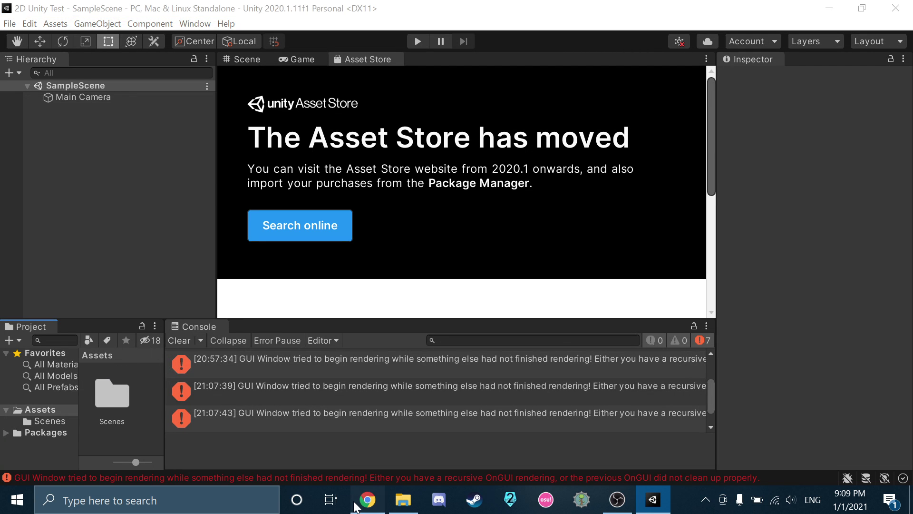
click(355, 506)
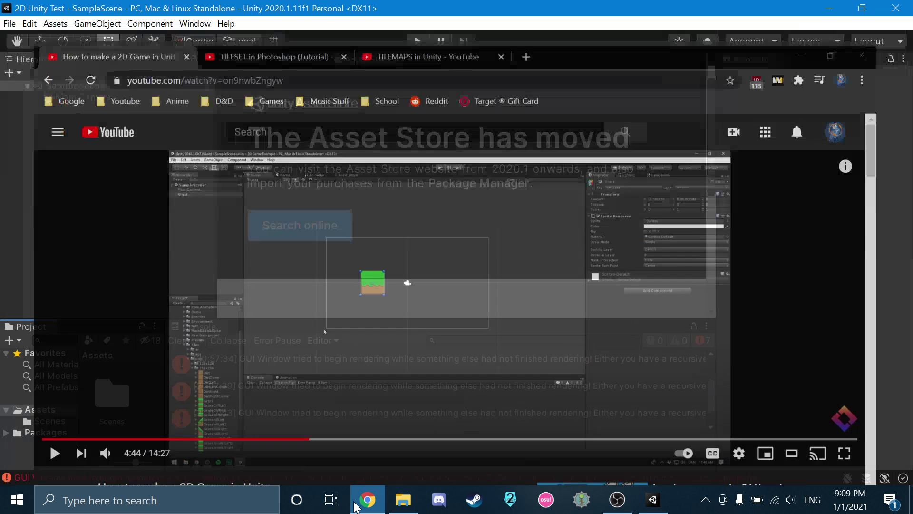
click(367, 500)
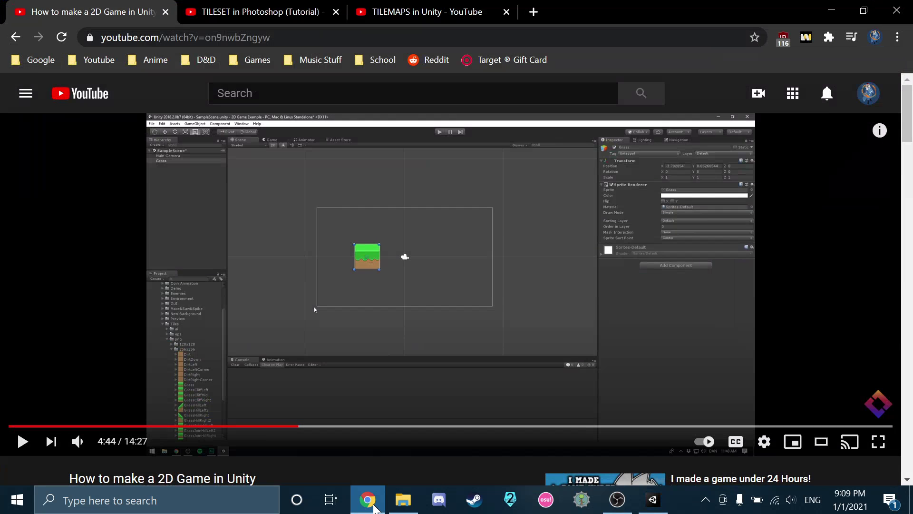
click(372, 505)
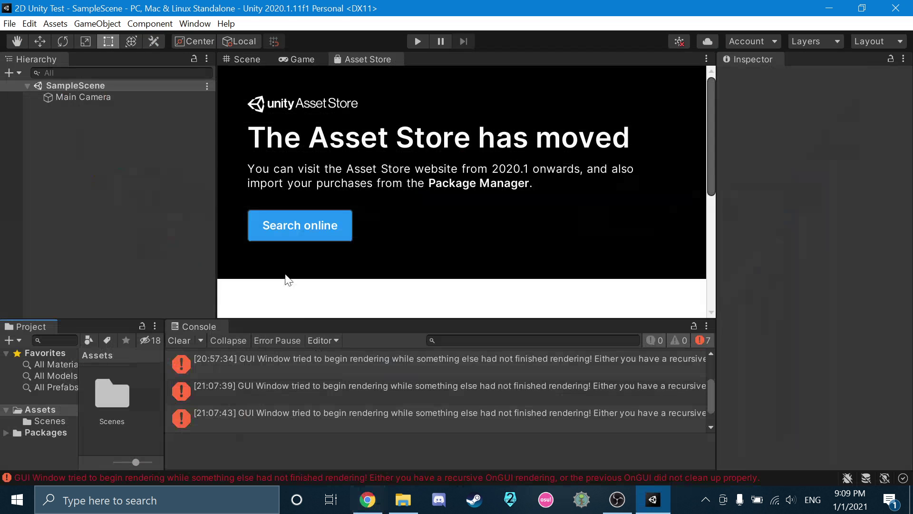
drag(215, 239, 166, 252)
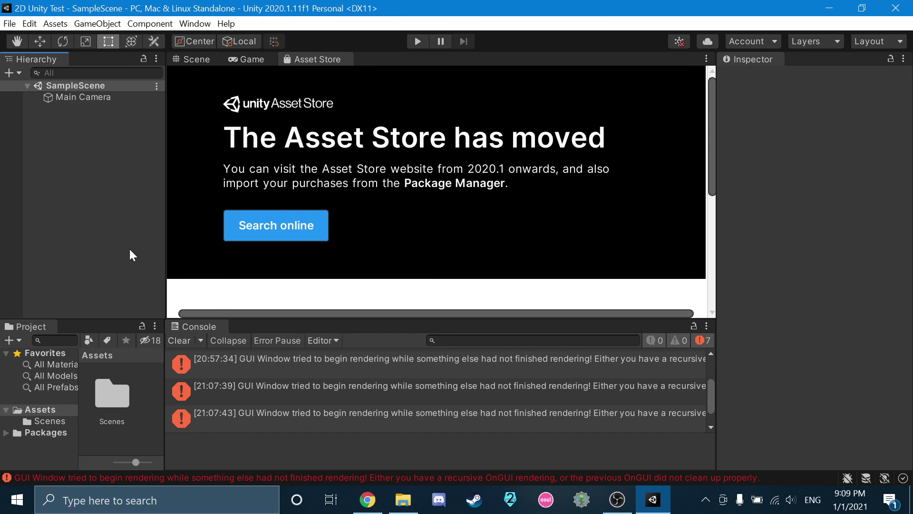
right_click(124, 256)
right_click(77, 311)
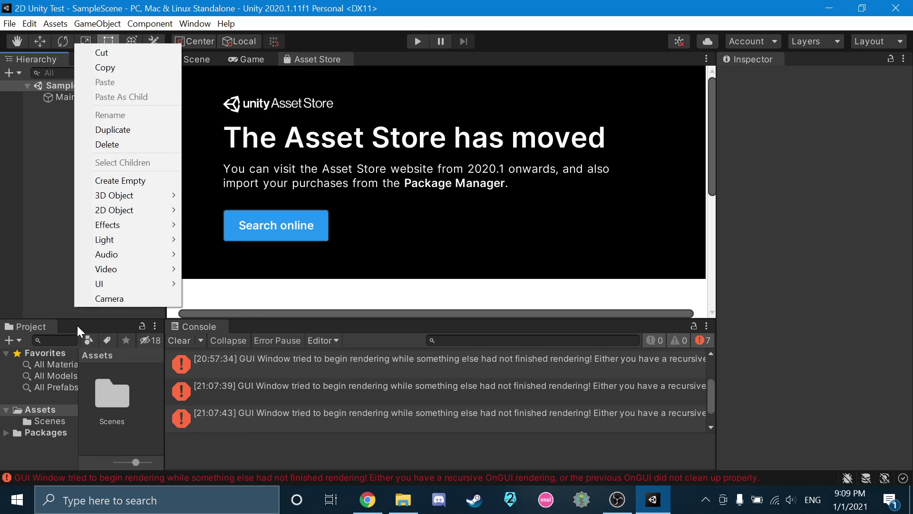
right_click(78, 318)
right_click(78, 328)
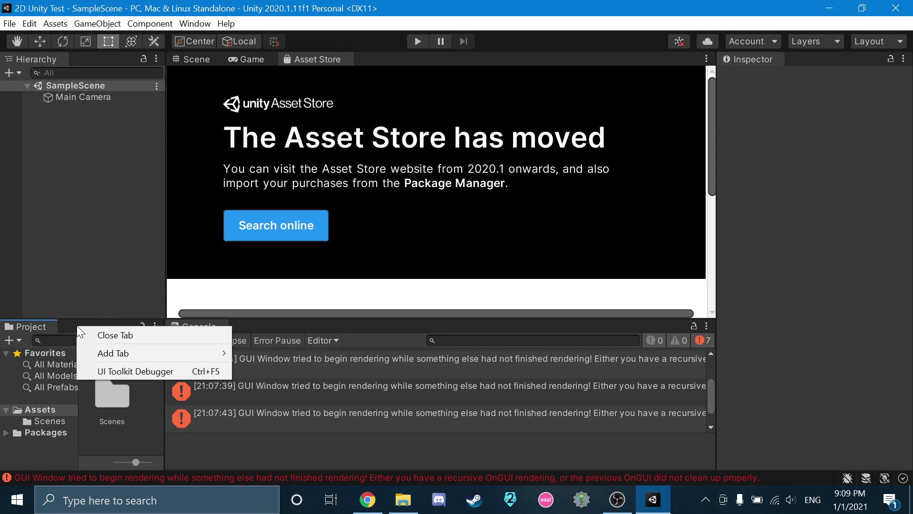
mouse_move(127, 357)
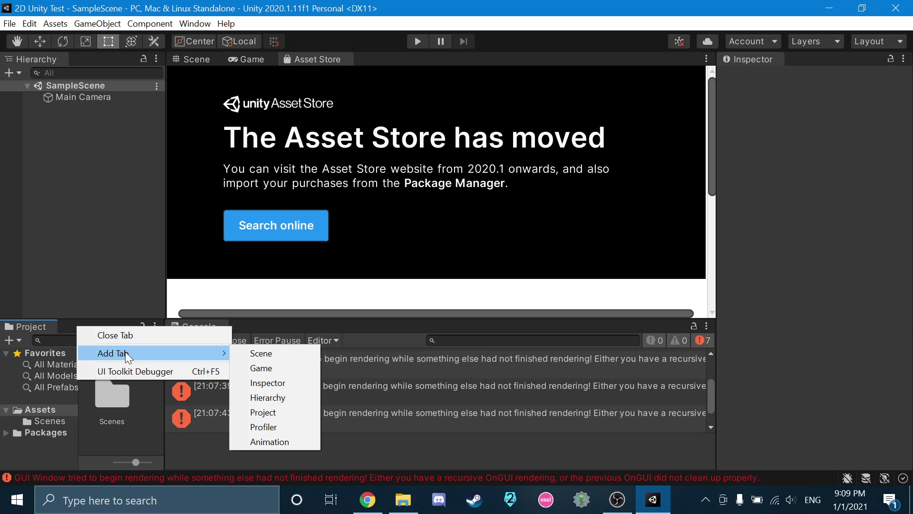
click(119, 449)
Add an Animation tab beside the Console, check it against the tutorial video, and bring the Console back to the front
right_click(309, 333)
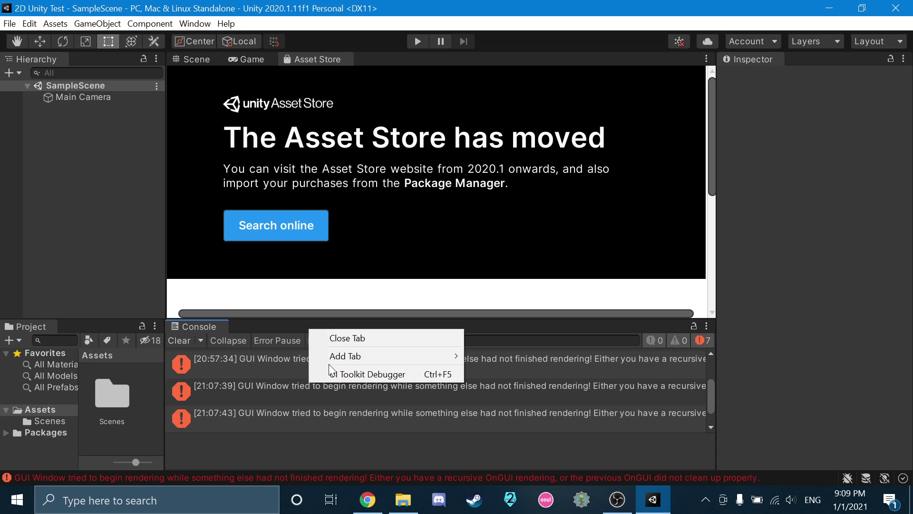
mouse_move(363, 357)
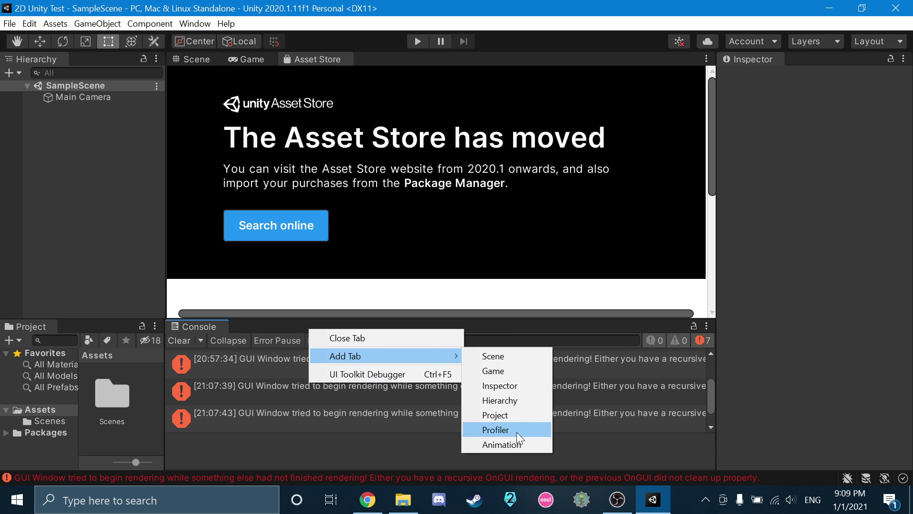
click(523, 444)
click(365, 505)
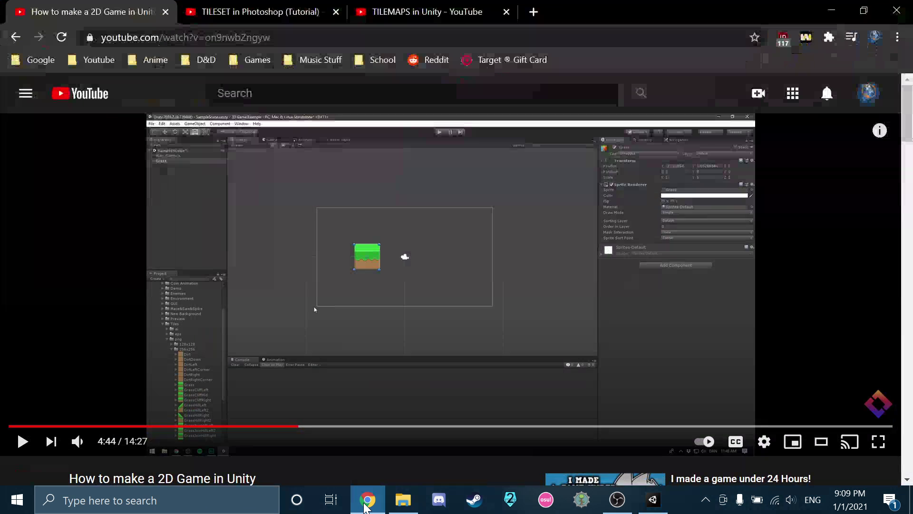
key(alt+Tab)
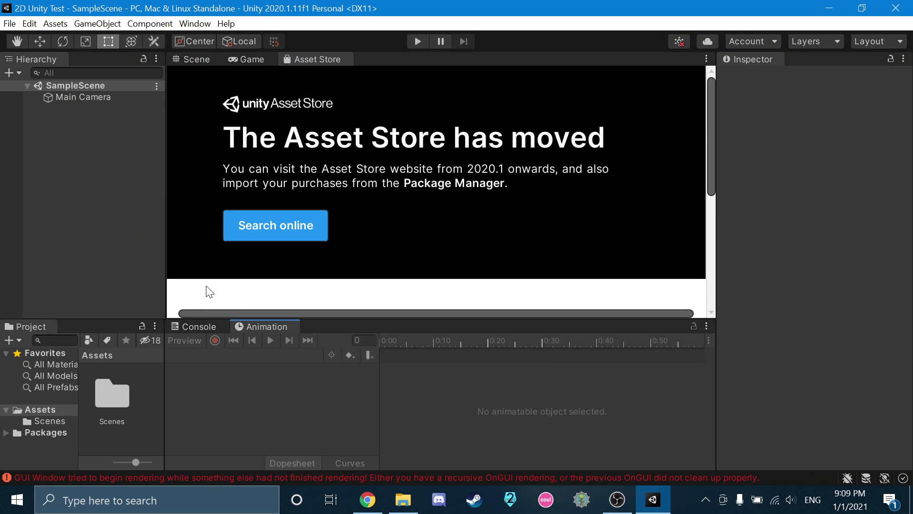
click(183, 330)
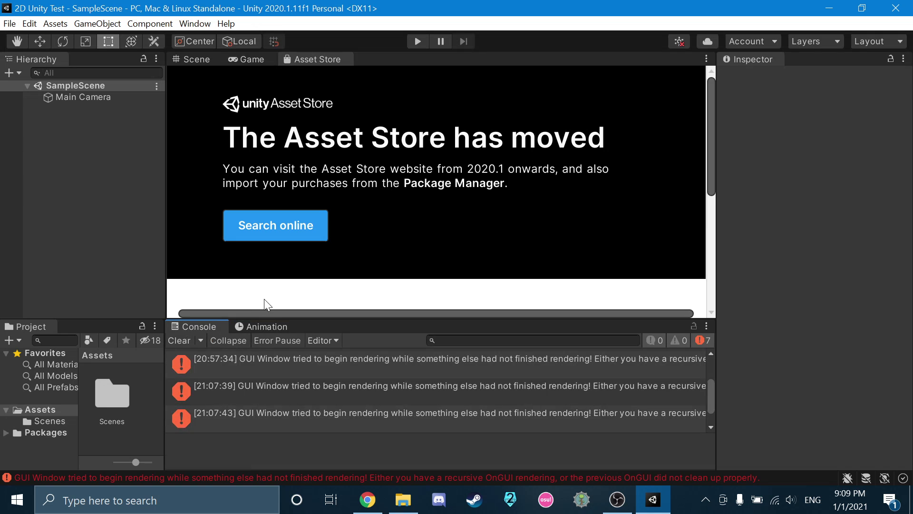
drag(275, 317, 277, 277)
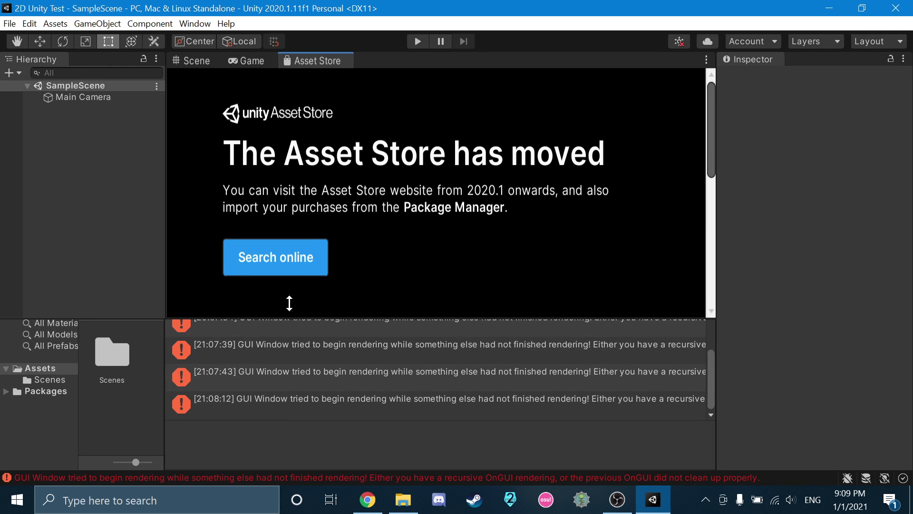
drag(293, 320, 295, 292)
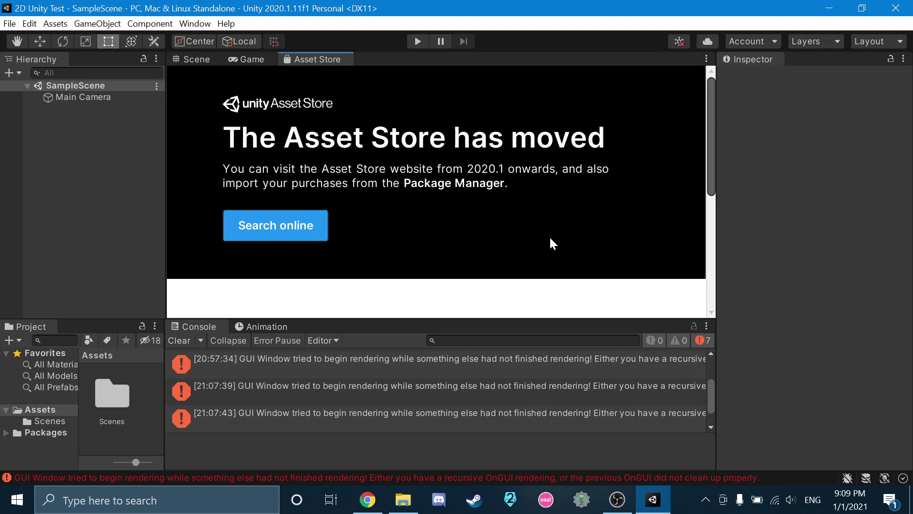
Open the online Asset Store from the Asset Store view and skim its home page in the browser
scroll(565, 237, down, 5)
scroll(565, 236, up, 5)
click(313, 227)
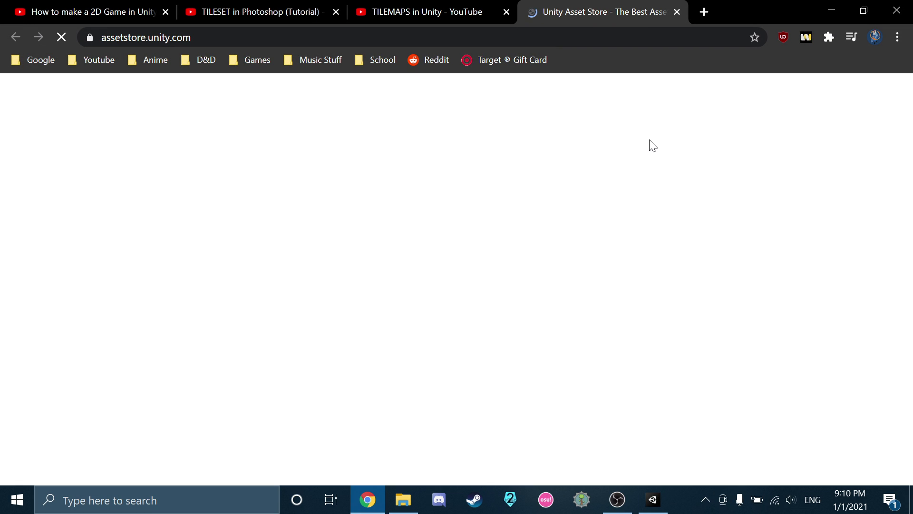
scroll(598, 261, down, 5)
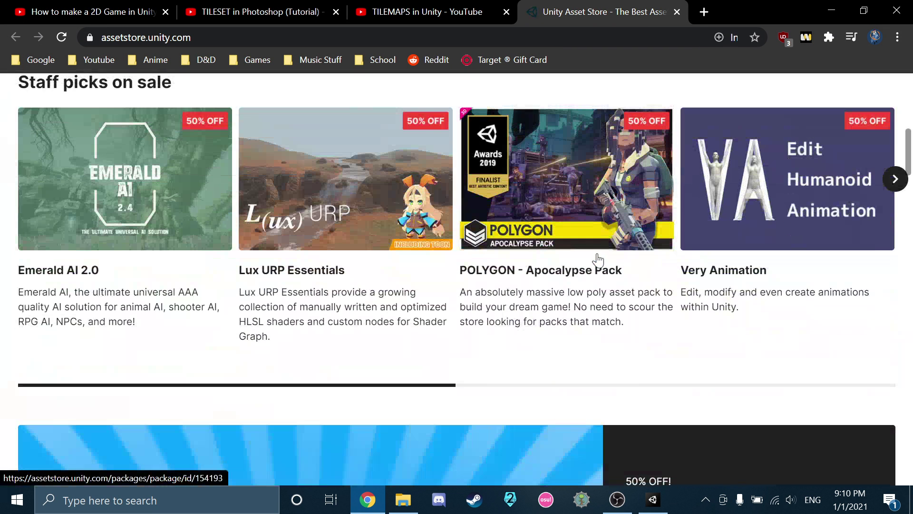
scroll(598, 260, up, 5)
Pause the TILESET in Photoshop tutorial in the browser and look through its full description and comments
click(271, 11)
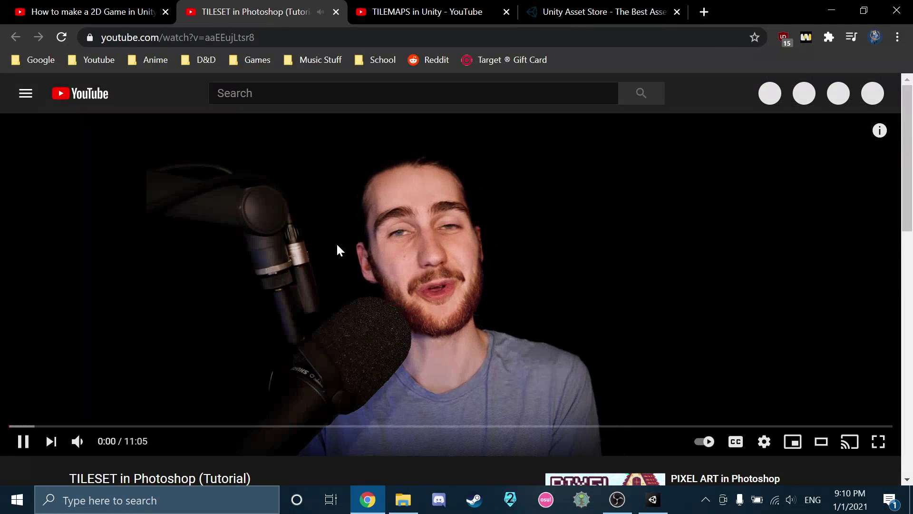
click(344, 298)
scroll(353, 300, down, 12)
scroll(353, 301, up, 6)
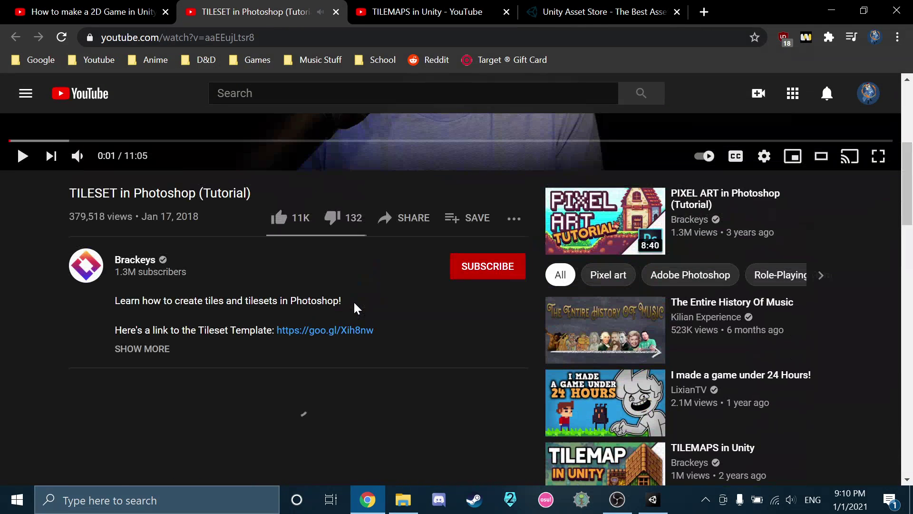
click(150, 350)
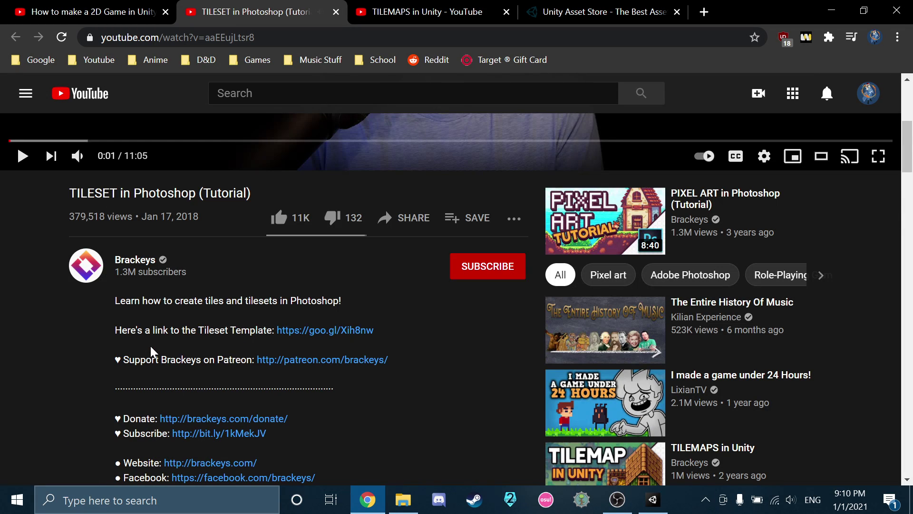
scroll(150, 352, down, 8)
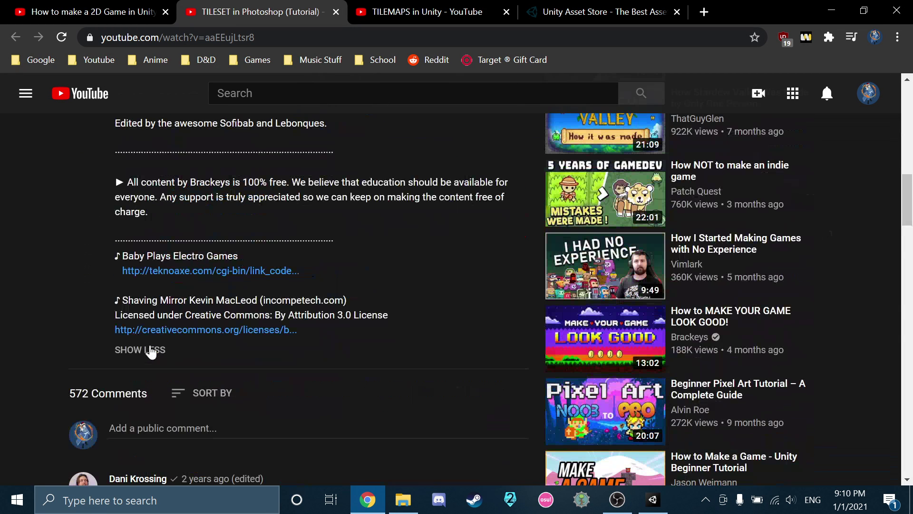
click(152, 351)
scroll(151, 352, down, 4)
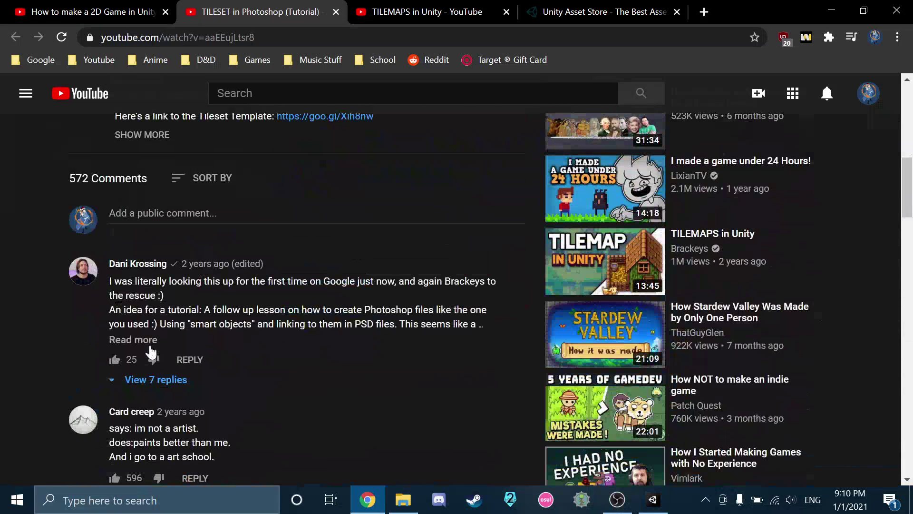
scroll(147, 347, up, 9)
Move the TILEMAPS in Unity browser tab ahead of the TILESET in Photoshop tab, and pause the video where the Grid object is shown
click(440, 7)
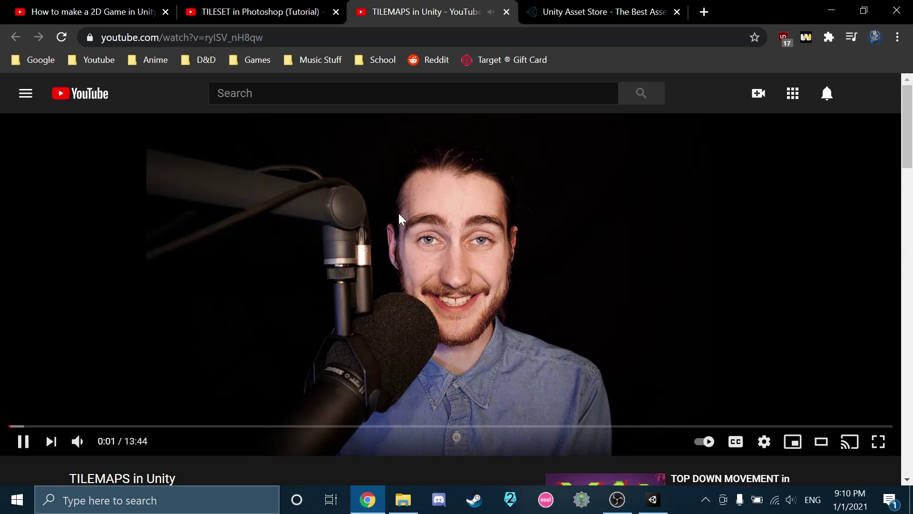
drag(407, 10, 274, 9)
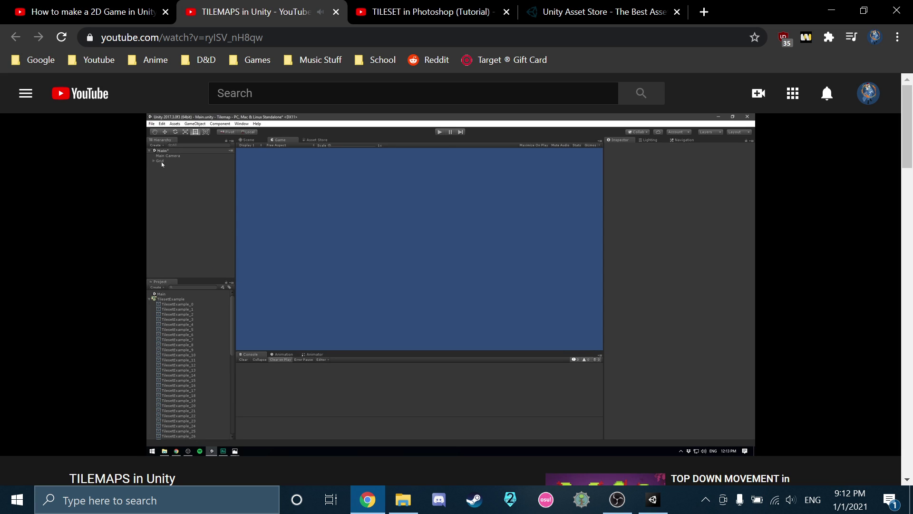
click(504, 271)
Switch to Unity and add a 2D Tilemap object to SampleScene
click(653, 499)
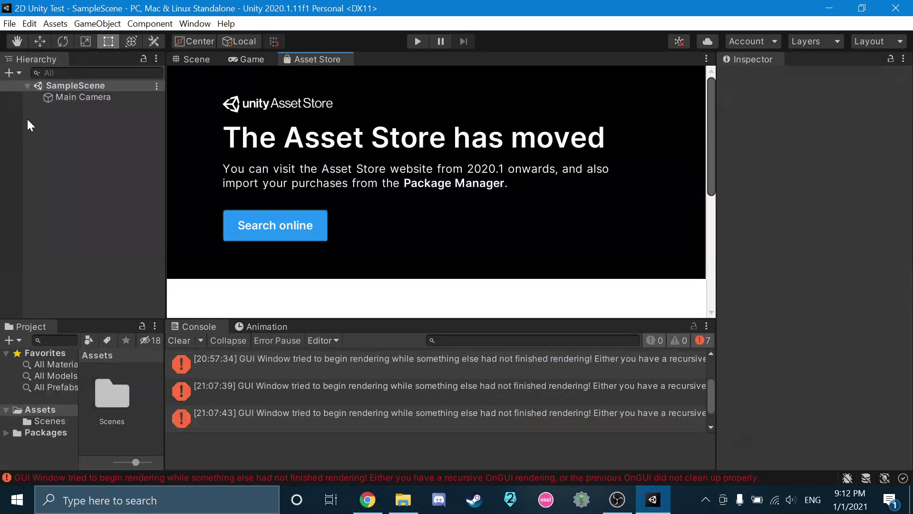
right_click(52, 131)
mouse_move(98, 299)
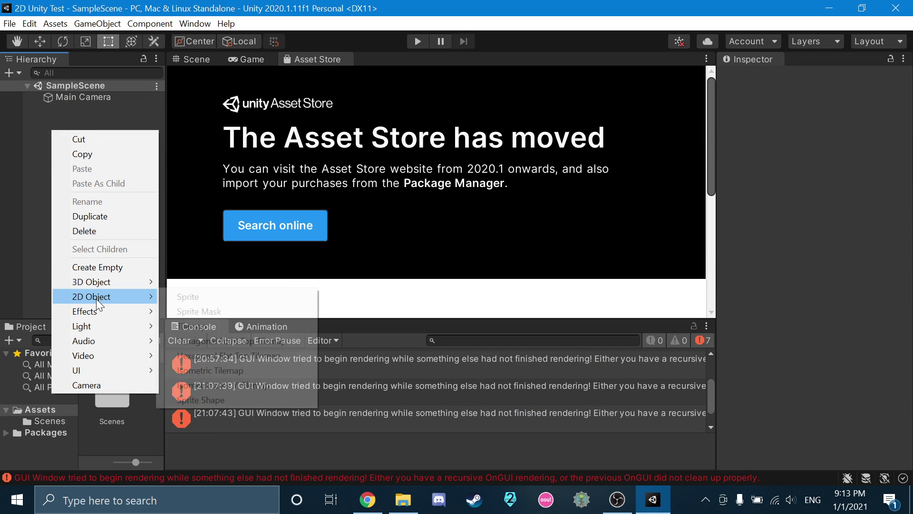
click(220, 327)
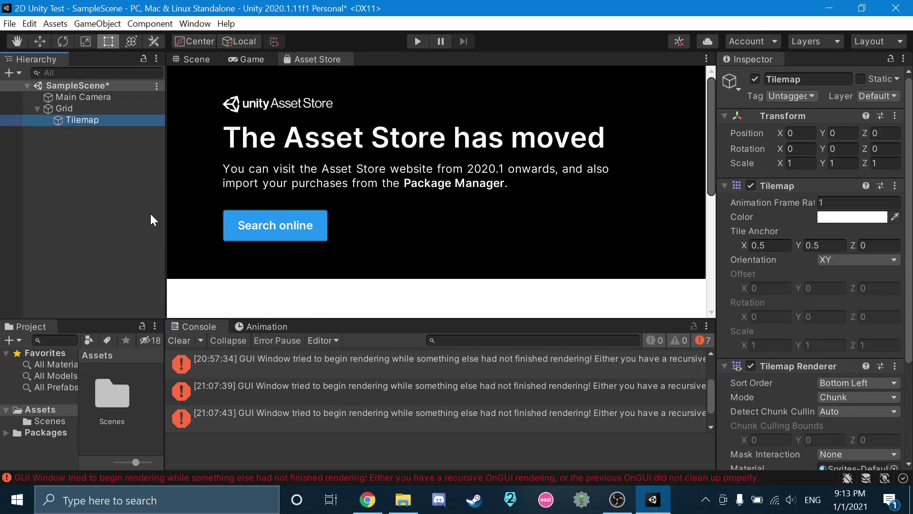
Follow the TILEMAPS in Unity video further in the browser, and show the Scene view in Unity
click(368, 499)
click(315, 238)
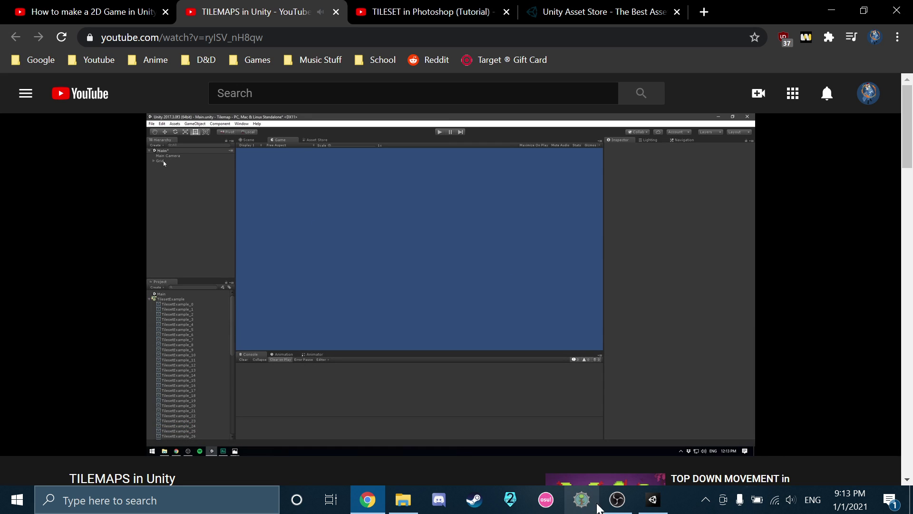
click(652, 500)
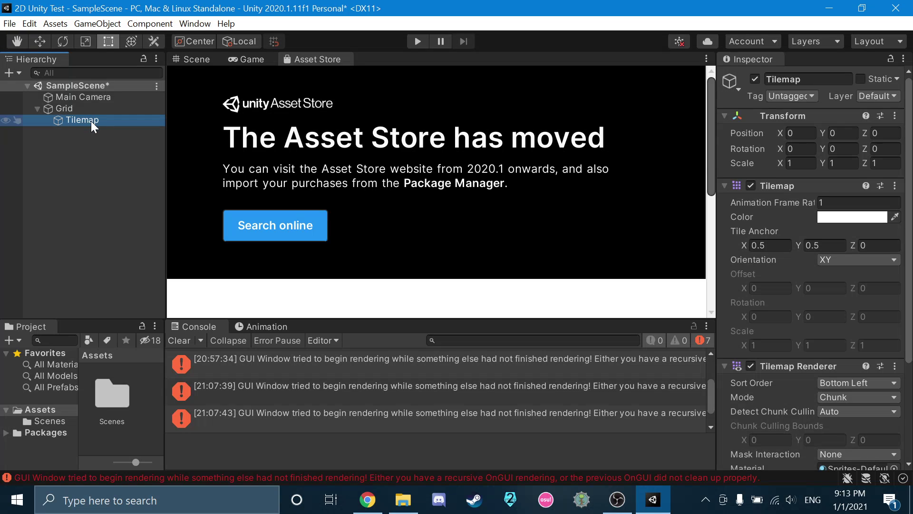
click(368, 499)
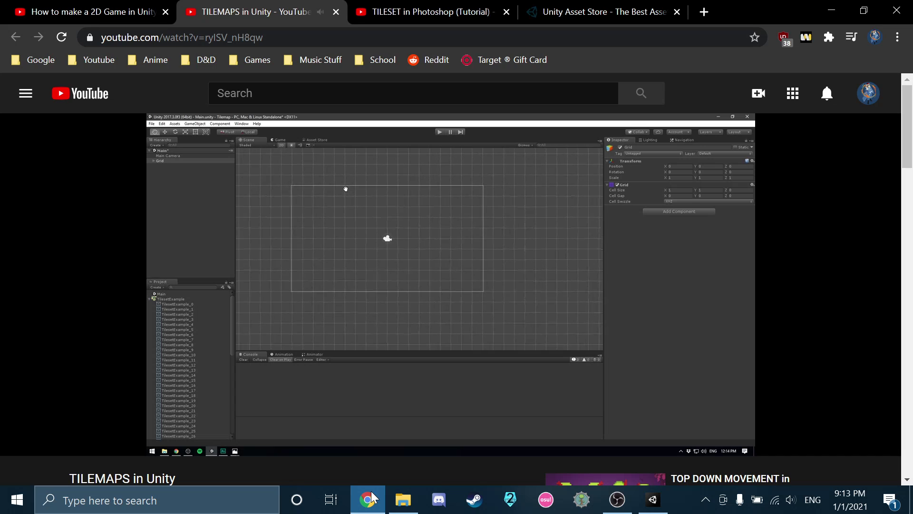
click(371, 498)
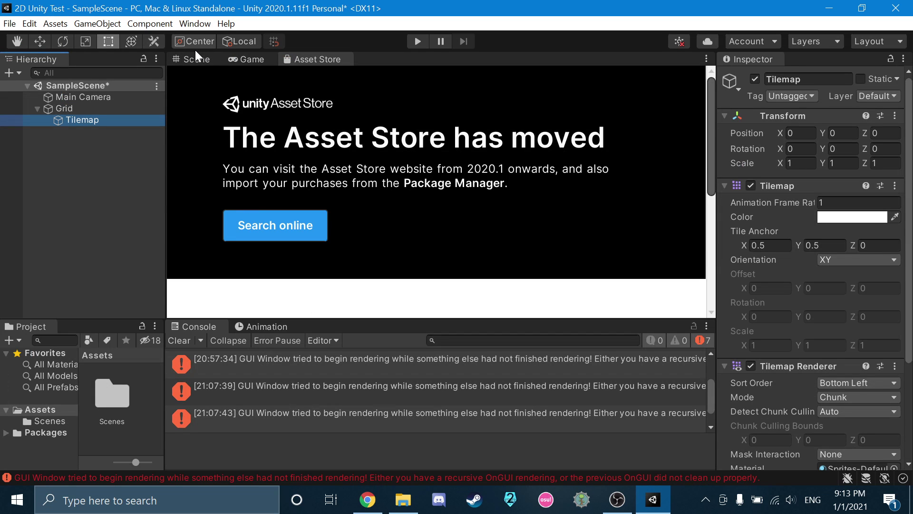
click(177, 54)
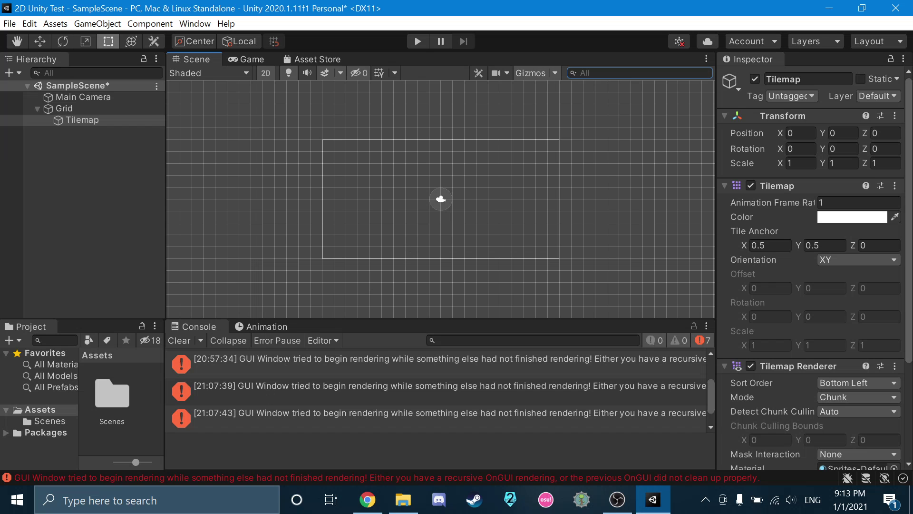
Follow the TILEMAPS in Unity video in the browser and compare its Tilemap component settings with those in Unity's Inspector
click(367, 500)
click(367, 500)
scroll(441, 203, up, 4)
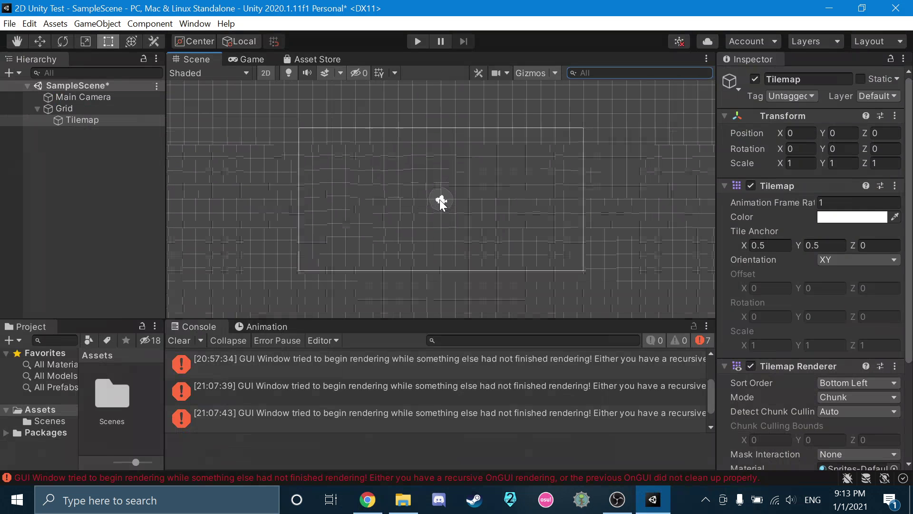
click(371, 510)
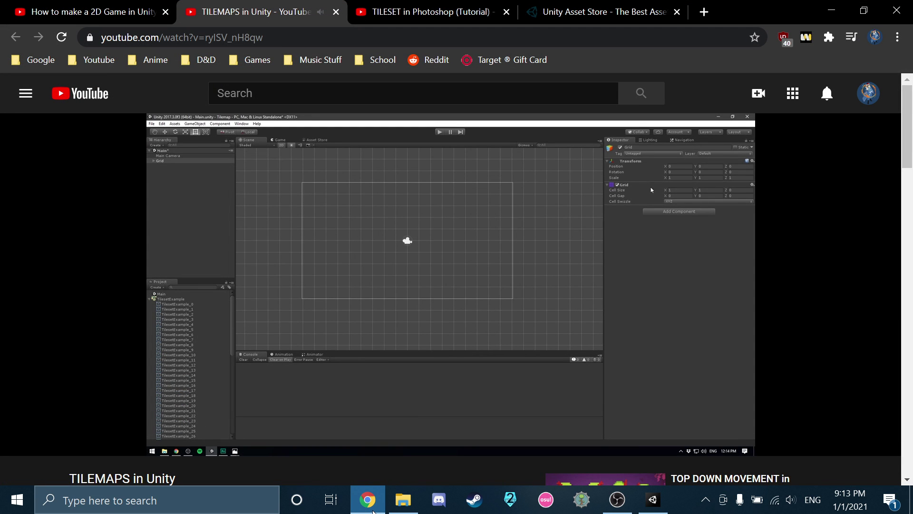
click(370, 508)
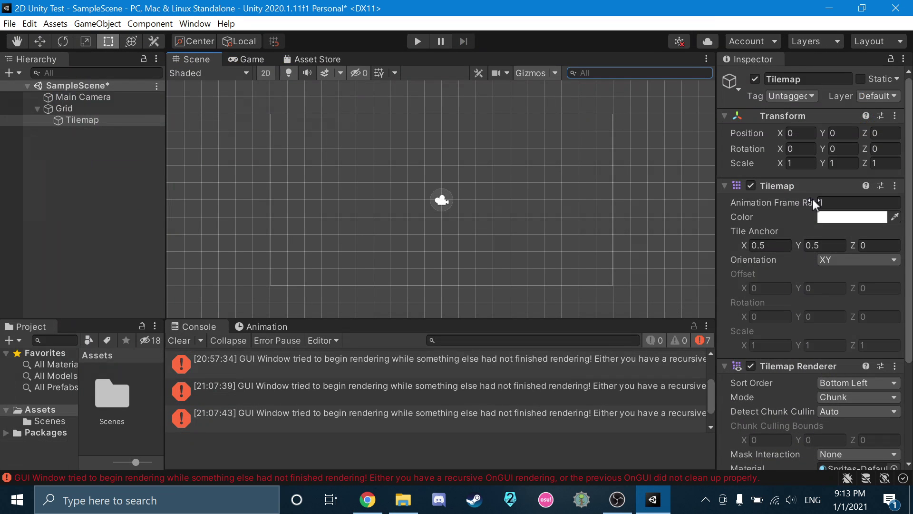
scroll(812, 200, down, 3)
scroll(807, 242, up, 3)
click(368, 502)
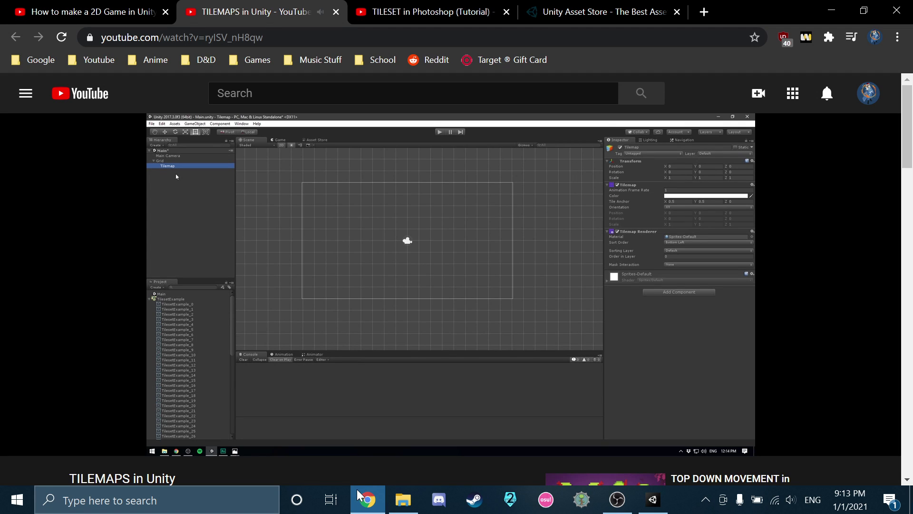
click(361, 500)
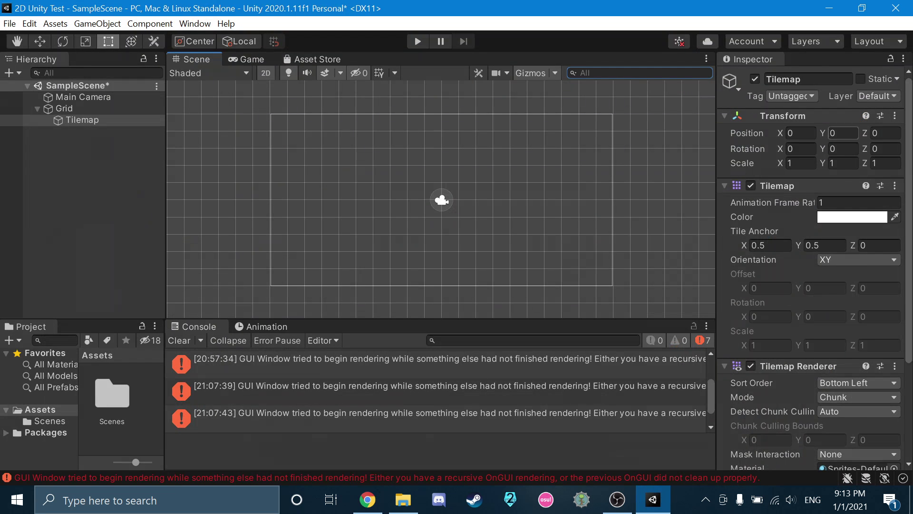
scroll(853, 212, down, 3)
scroll(852, 212, up, 3)
click(367, 499)
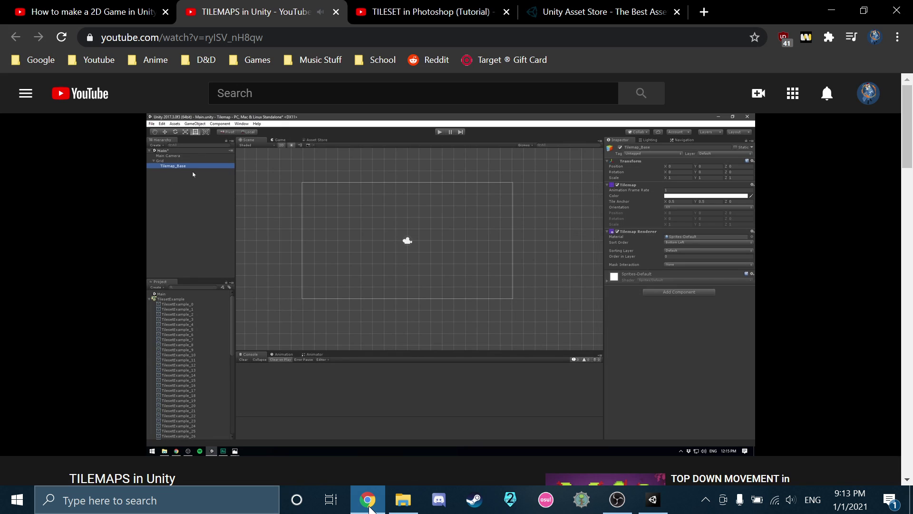
Switch to Unity and rename the Tilemap object under Grid as Tilemap_Base
click(653, 499)
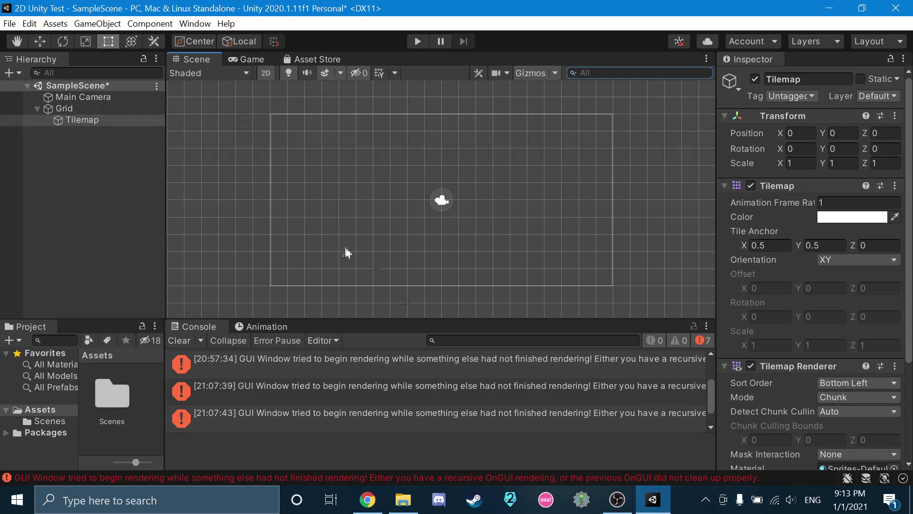
right_click(98, 121)
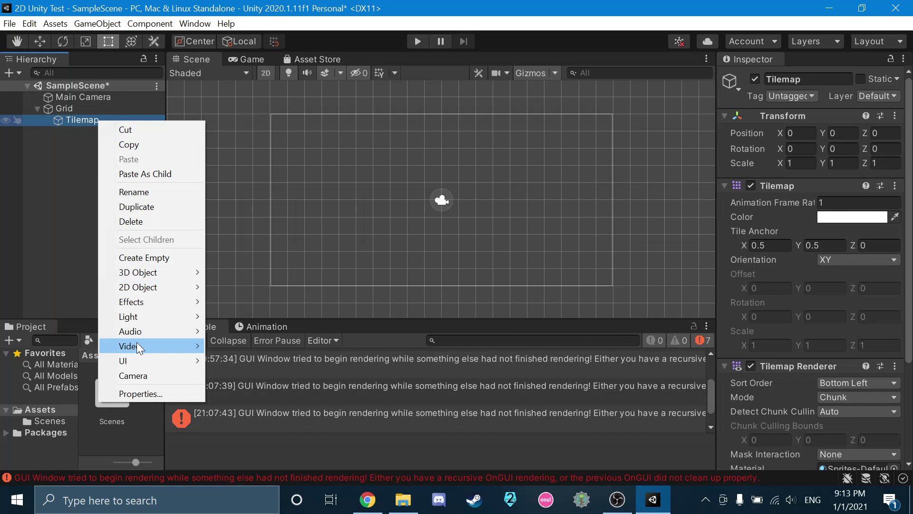
click(138, 192)
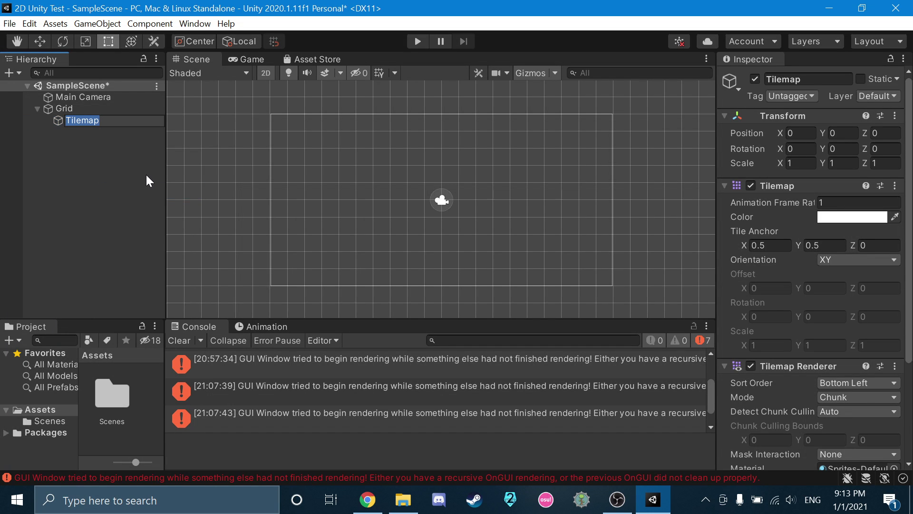
text(_B)
key(BackSpace)
text(ase)
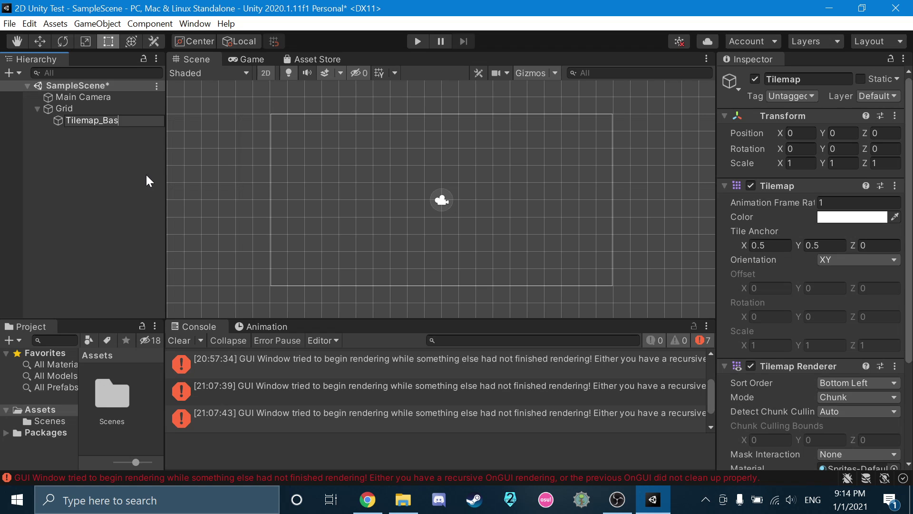
key(Return)
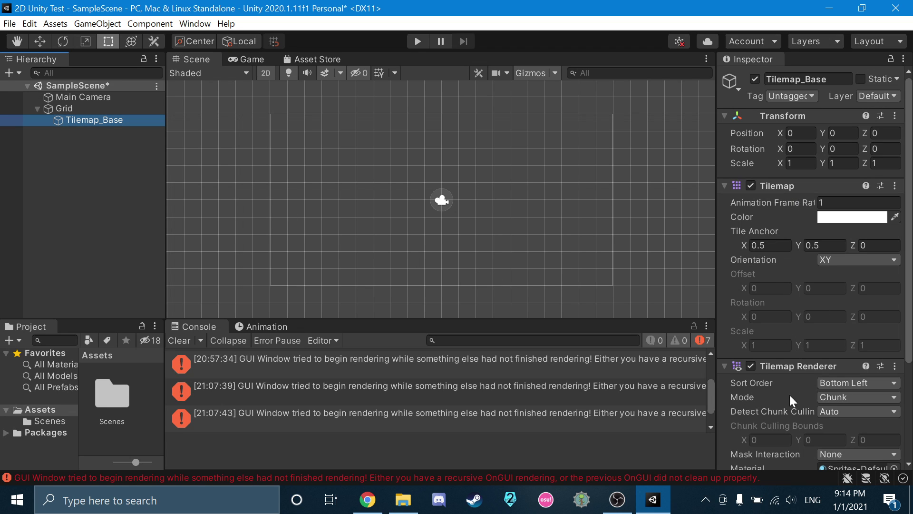
Review Tilemap_Base's component settings and collapse its Tilemap and Tilemap Renderer components
scroll(752, 375, down, 5)
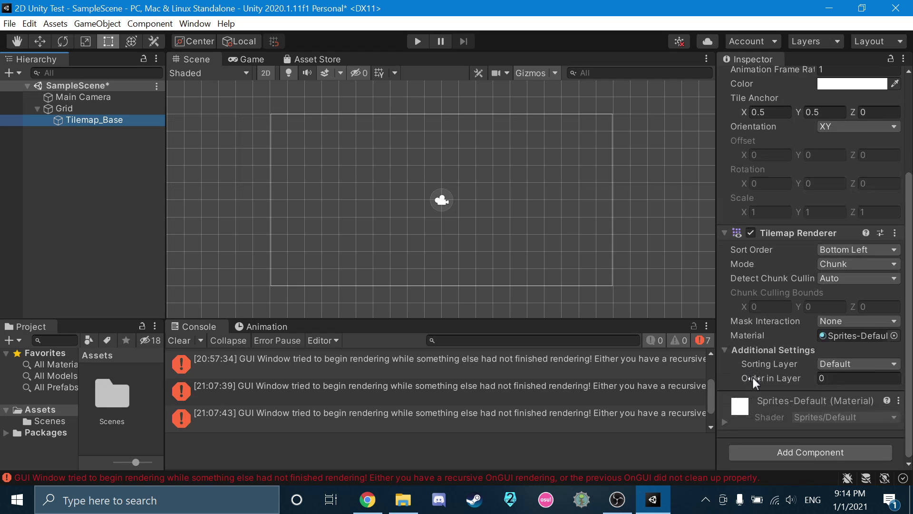
scroll(752, 378, up, 5)
click(724, 187)
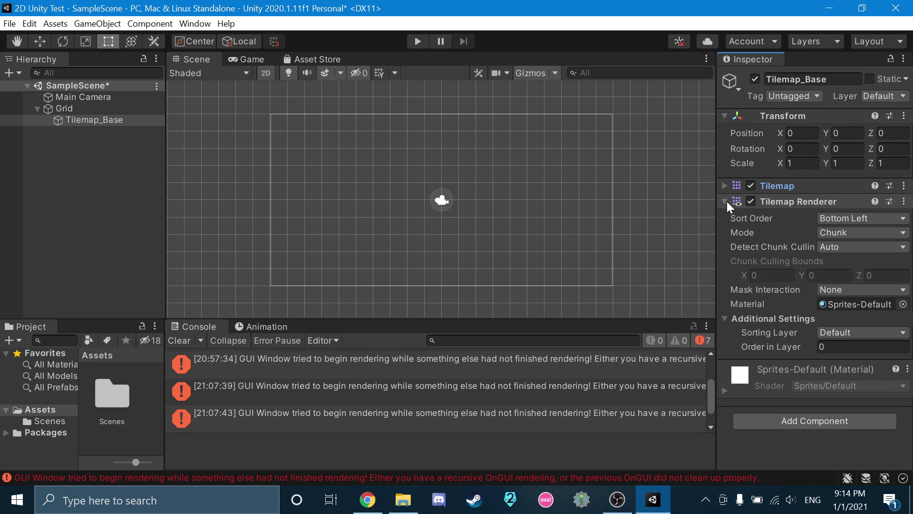
click(726, 202)
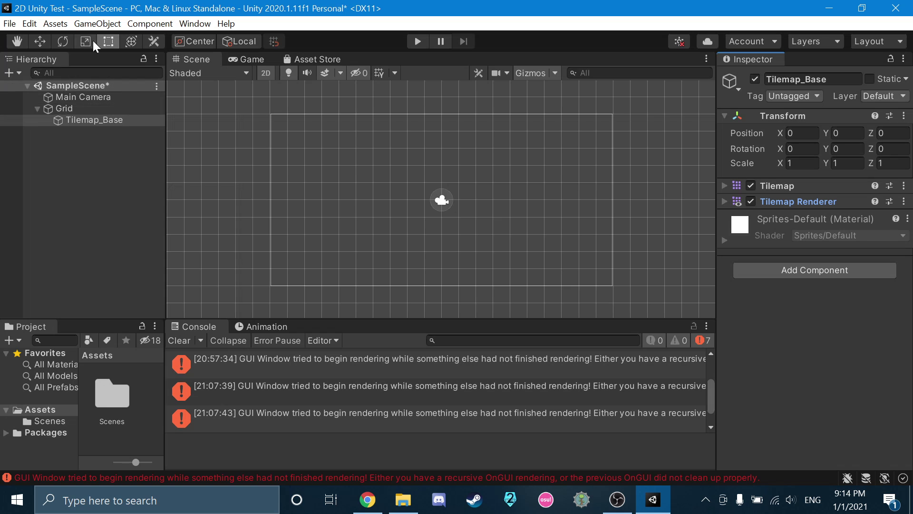
click(188, 24)
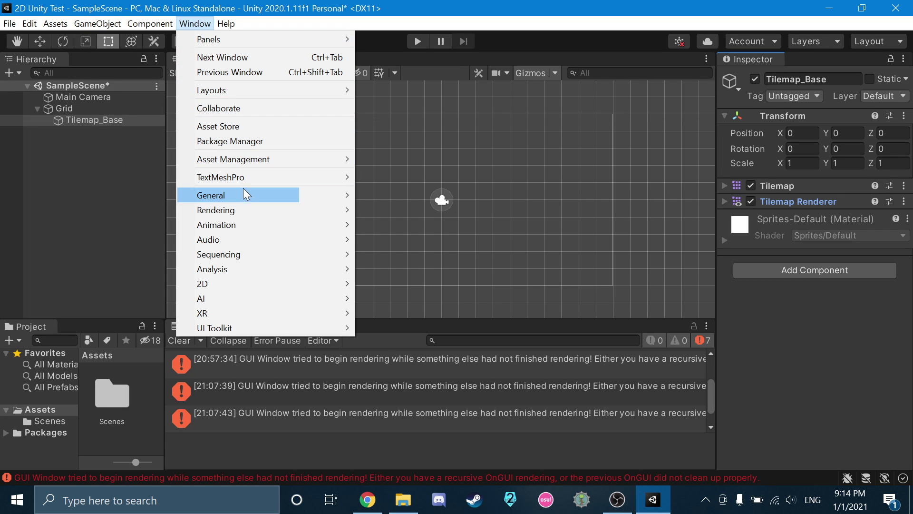
mouse_move(244, 91)
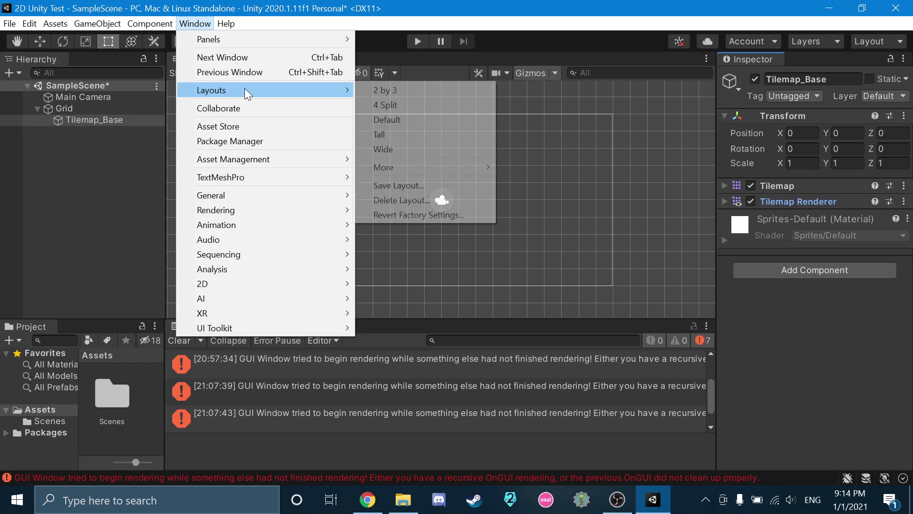
click(118, 212)
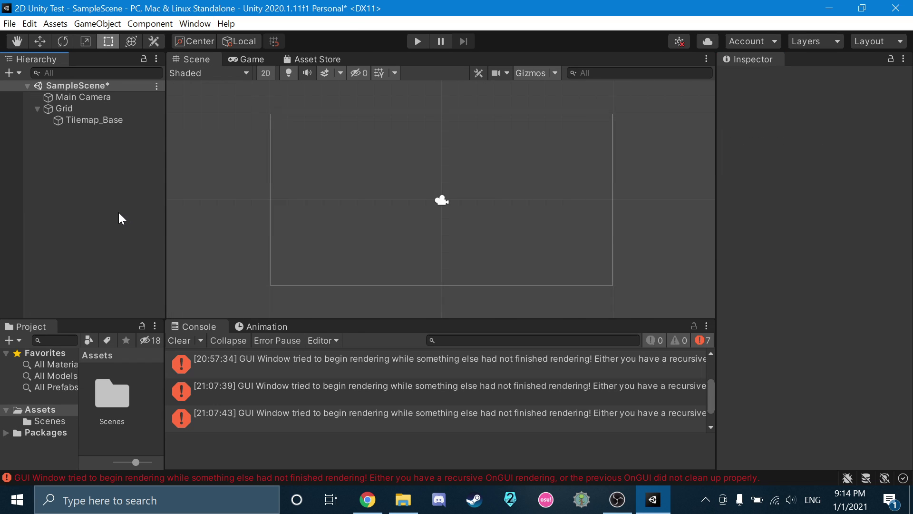
Switch to the browser, rewind the TILEMAPS in Unity video to where the Tile Palette is opened, and pause it there
click(368, 499)
click(277, 265)
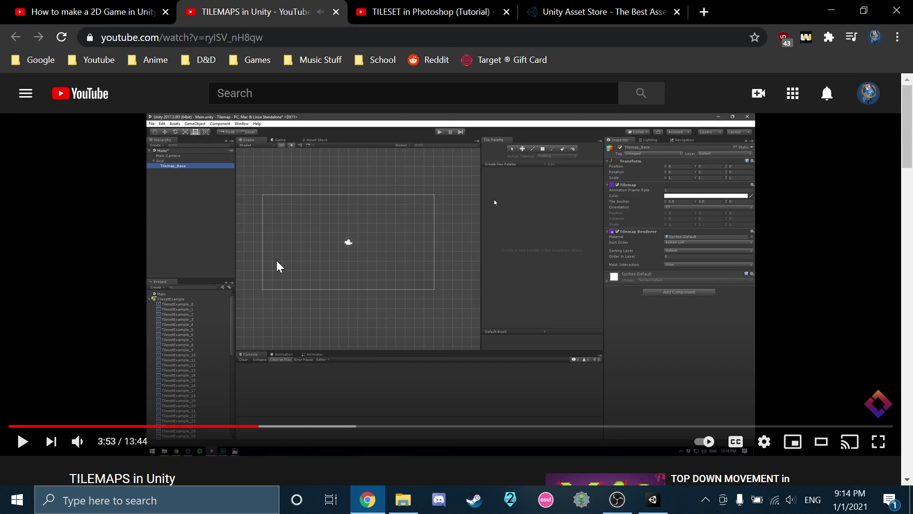
key(Left)
key(Left)
key(Left)
key(space)
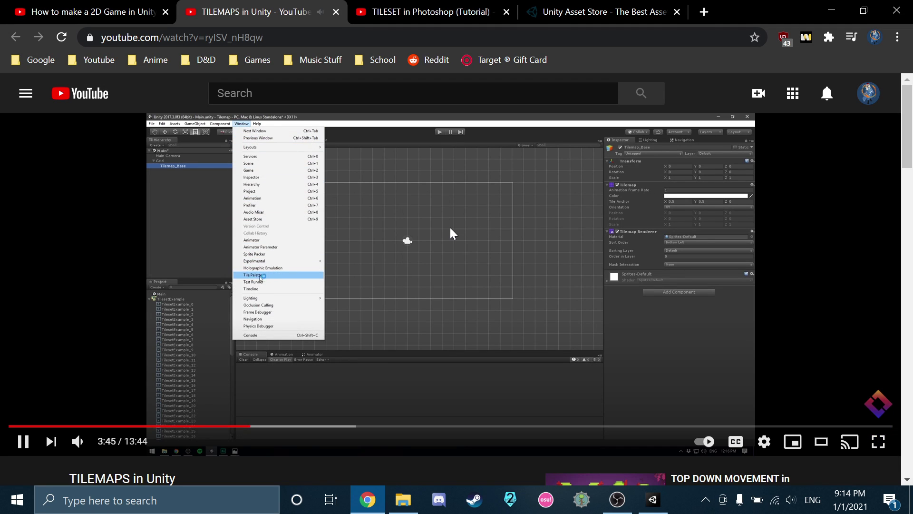
key(space)
Switch to Unity, open the Tile Palette window, and move it over the Scene view
click(653, 500)
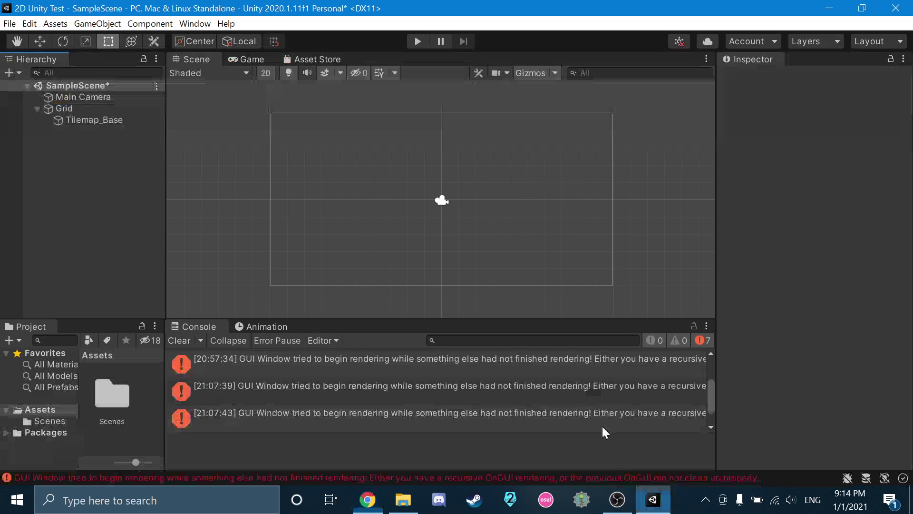
click(192, 23)
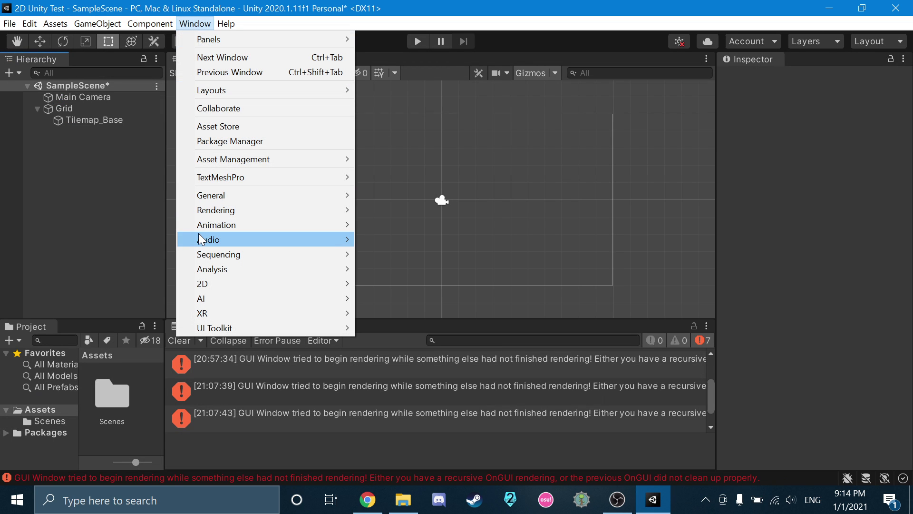
mouse_move(213, 284)
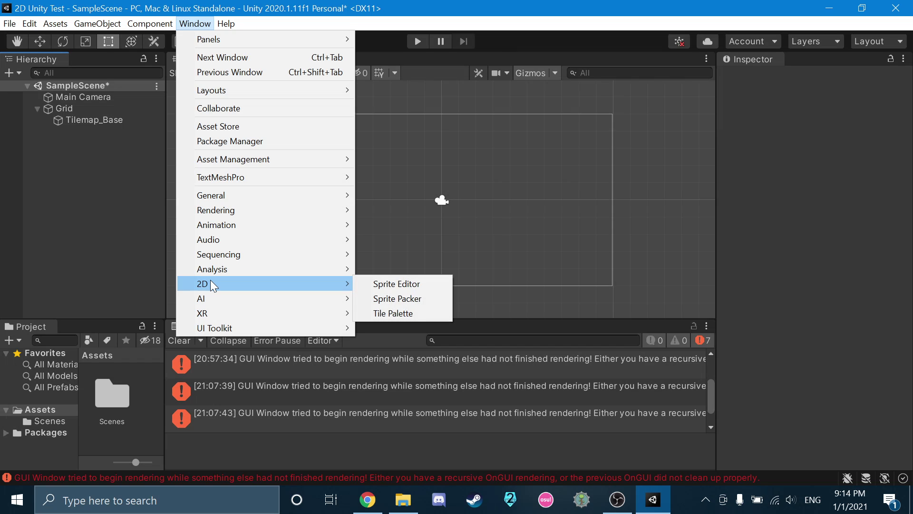
click(393, 314)
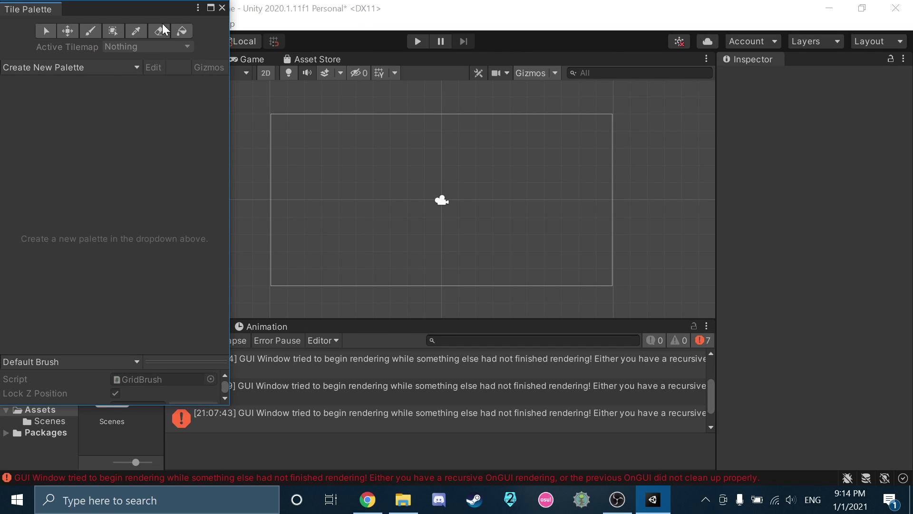
drag(142, 8, 363, 44)
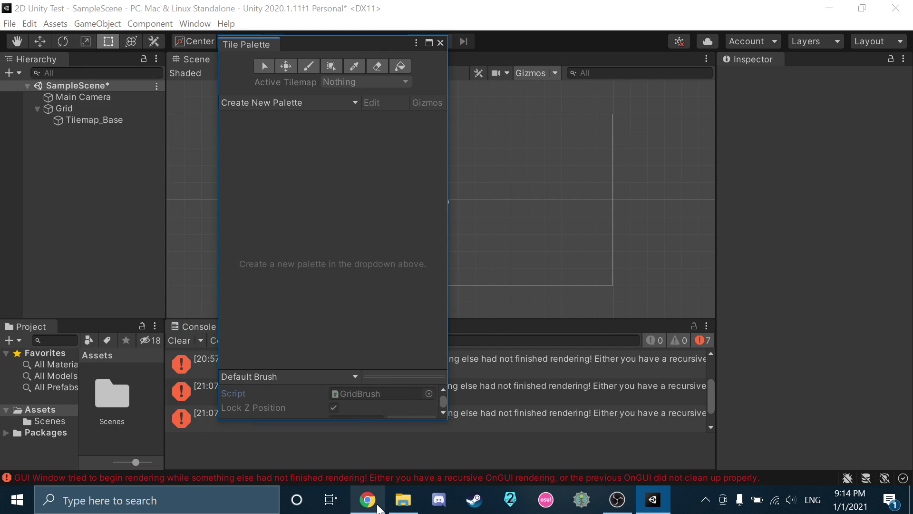
Follow how the browser video places the Tile Palette, and move Unity's floating Tile Palette window across to the border between Scene view and Inspector
click(375, 502)
scroll(387, 323, down, 3)
scroll(387, 324, up, 3)
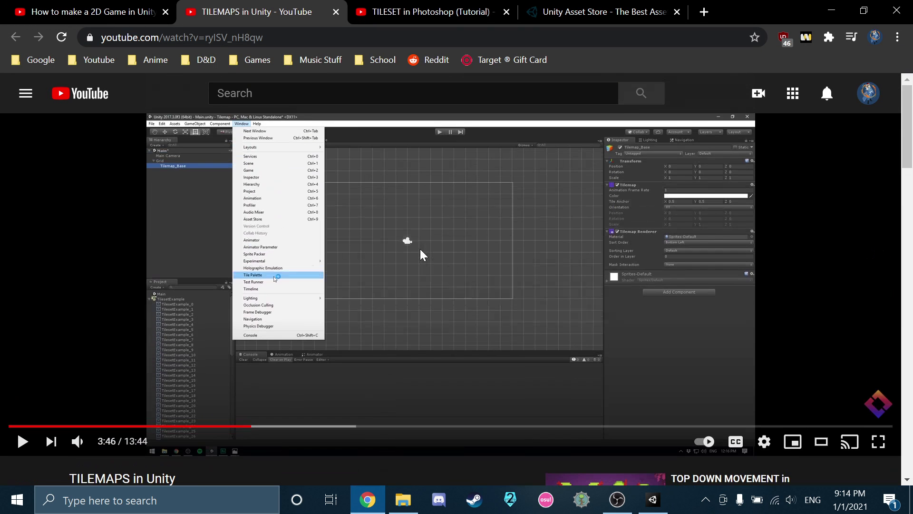
click(343, 305)
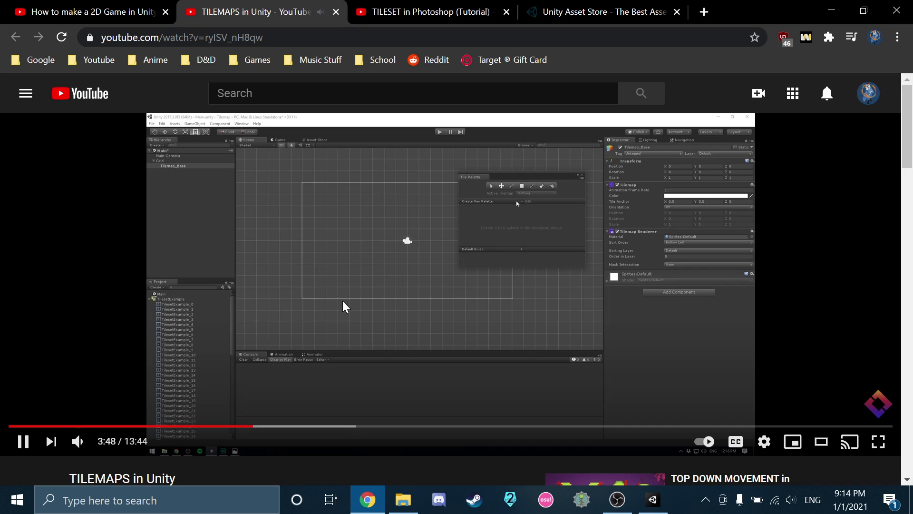
click(654, 499)
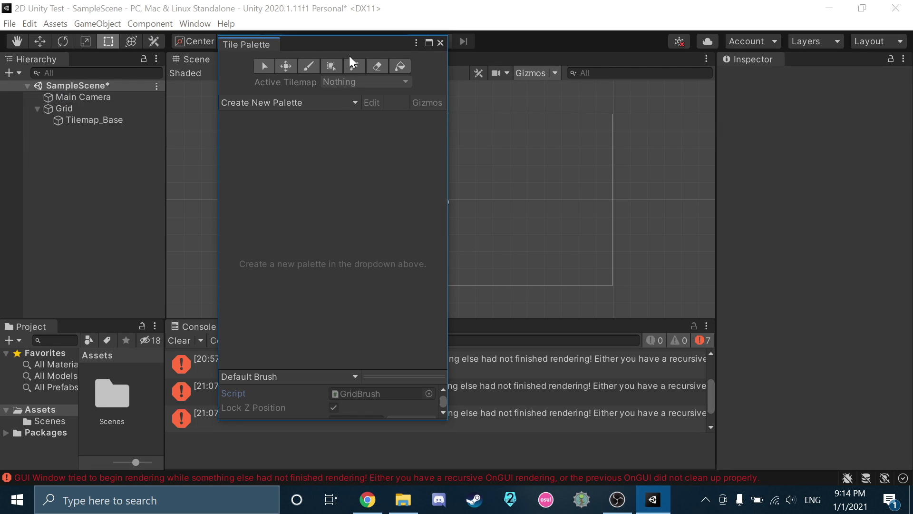
drag(356, 44, 554, 48)
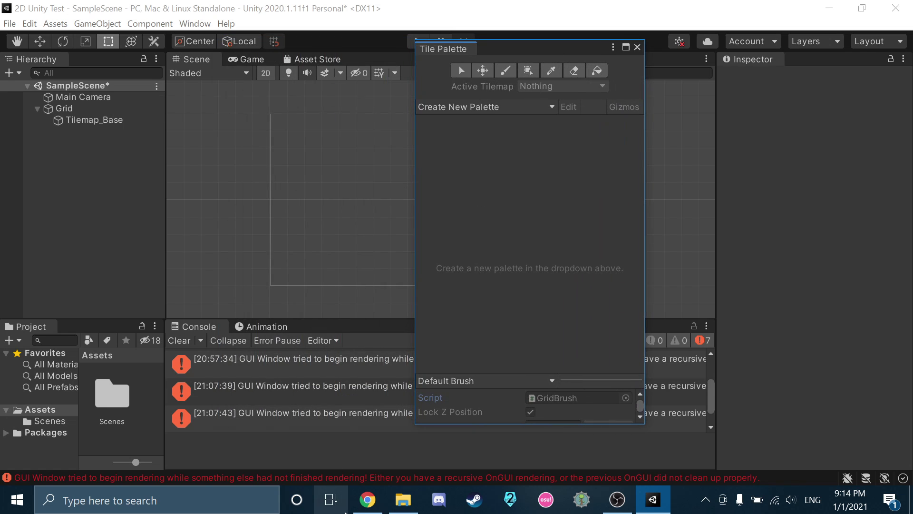
click(367, 500)
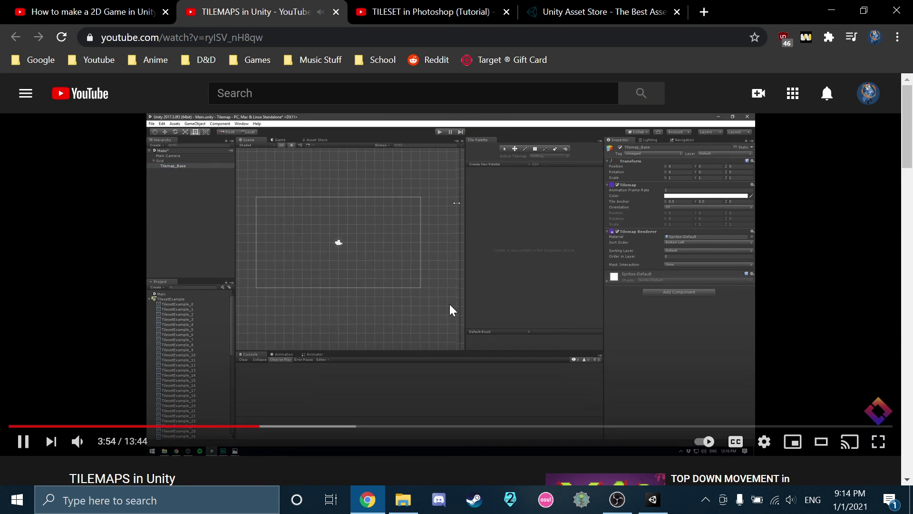
click(450, 305)
click(651, 503)
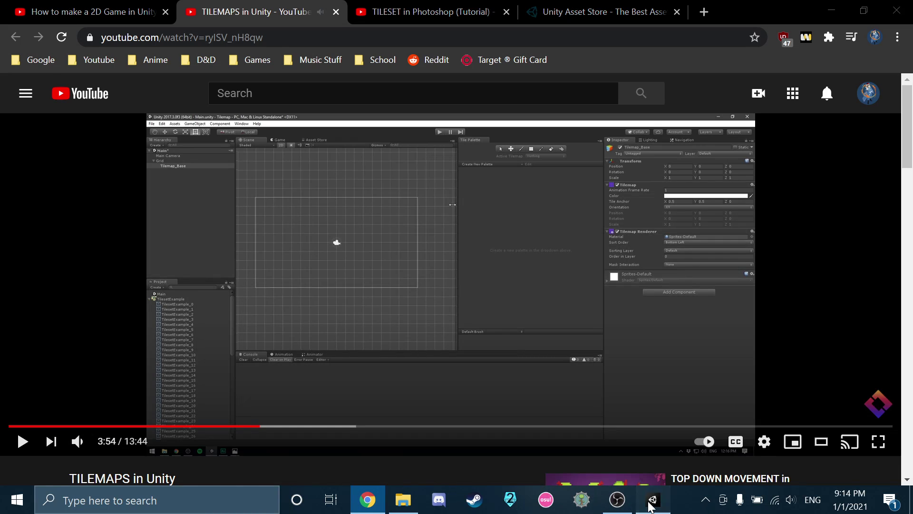
drag(543, 47, 714, 85)
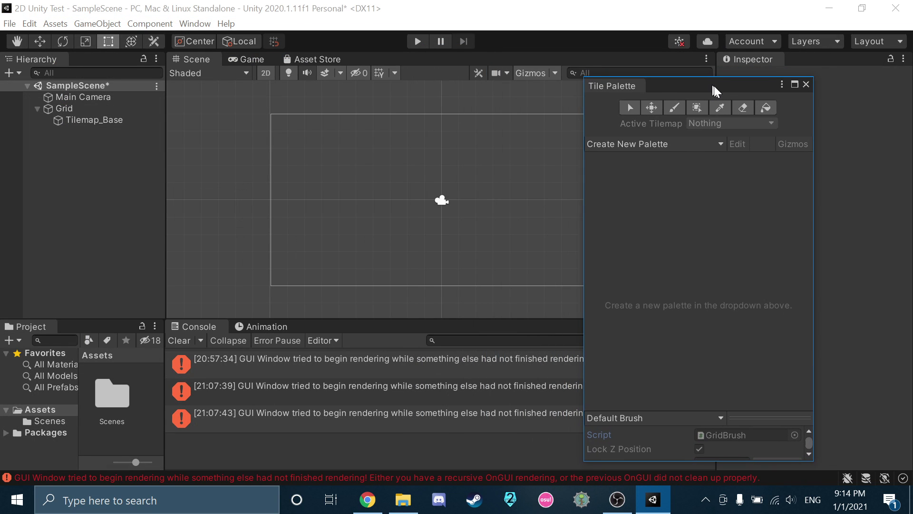
Rewind the TILEMAPS in Unity video in the browser and pause it where the Tile Palette is being docked
click(367, 499)
click(398, 289)
key(Left)
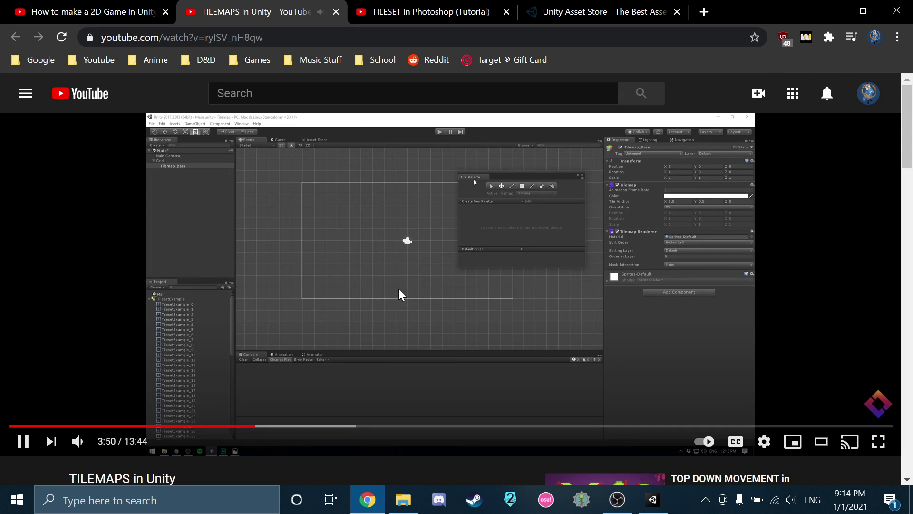
click(398, 290)
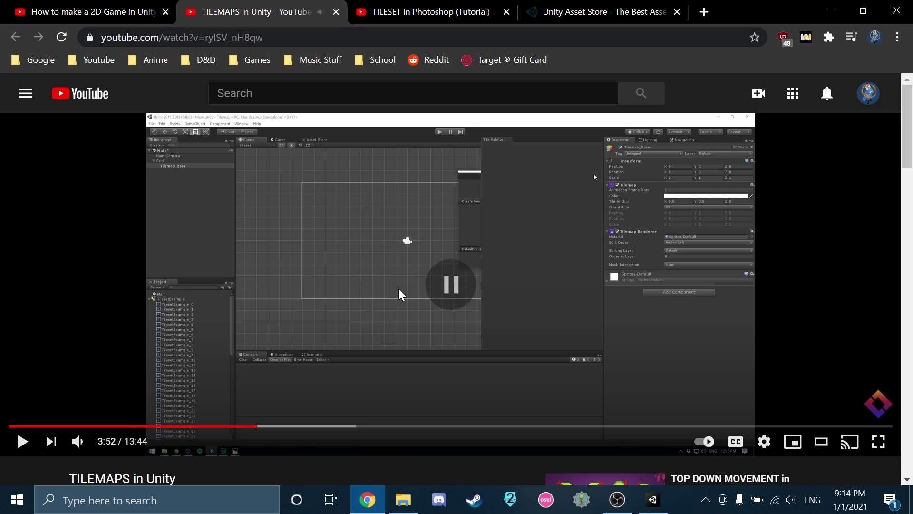
Switch to Unity and dock the Tile Palette between the Scene view and the Inspector
click(653, 499)
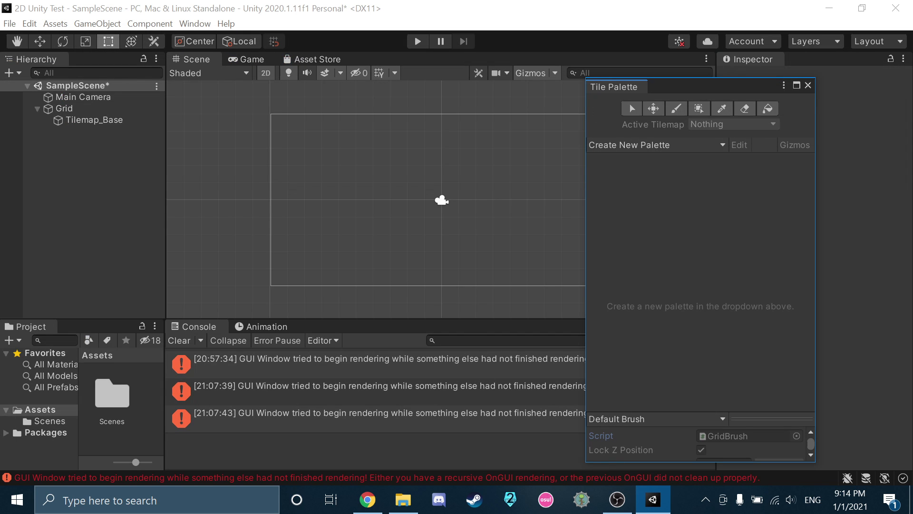
drag(610, 88, 17, 362)
drag(122, 326, 568, 202)
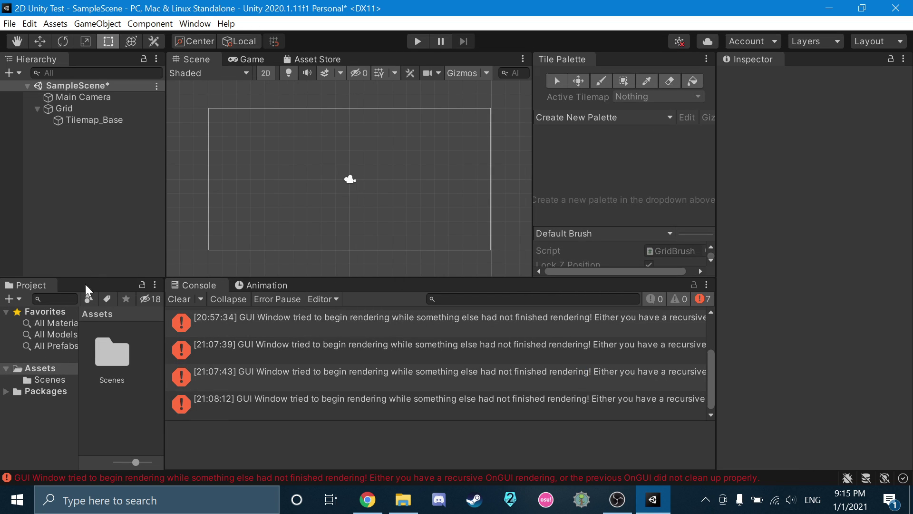
Dock the Project window beneath the Hierarchy, and dock the Console and Animation windows together beneath the Scene view
drag(36, 290, 163, 145)
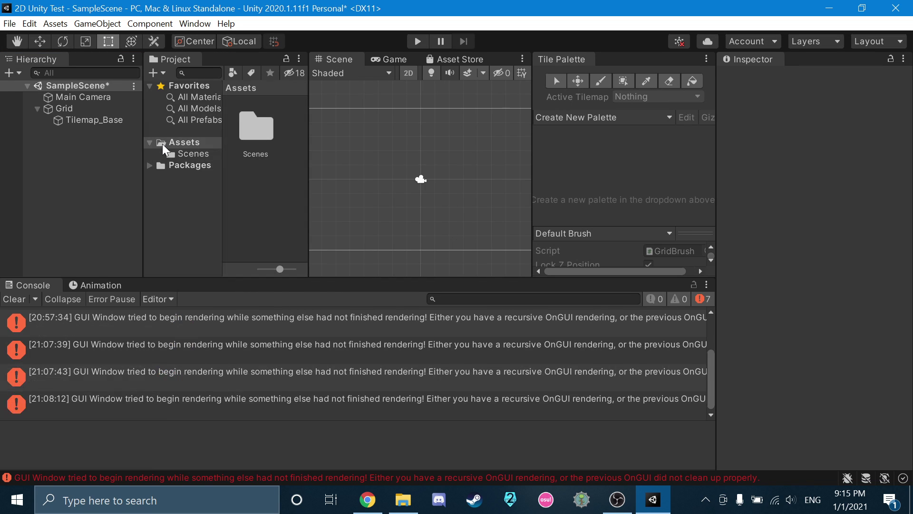
click(208, 219)
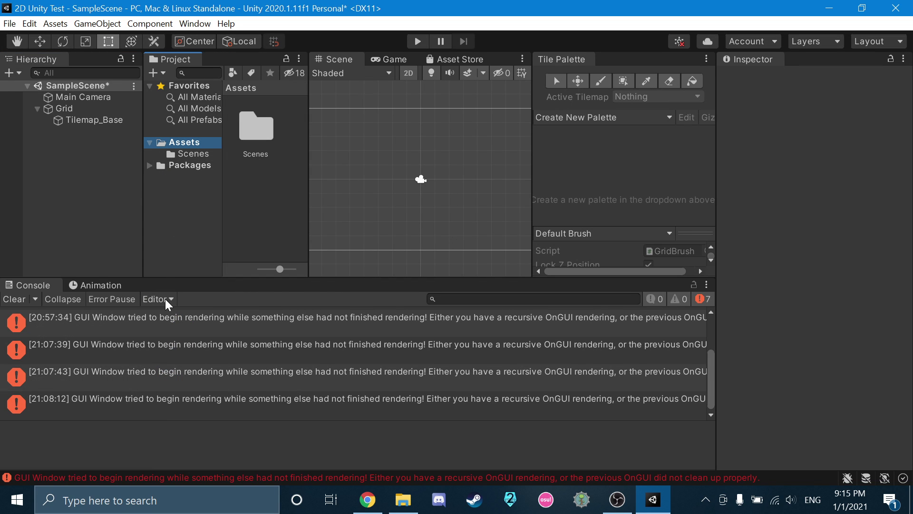
drag(170, 55, 75, 255)
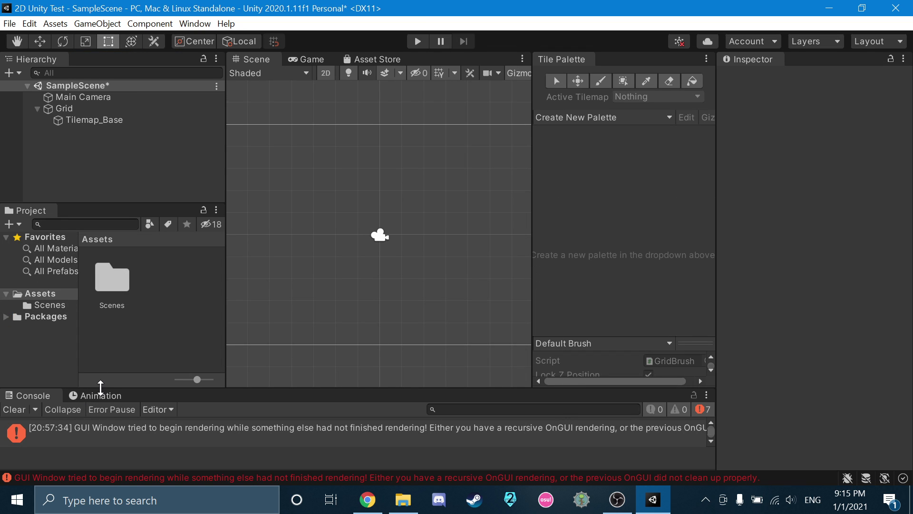
drag(101, 387, 101, 384)
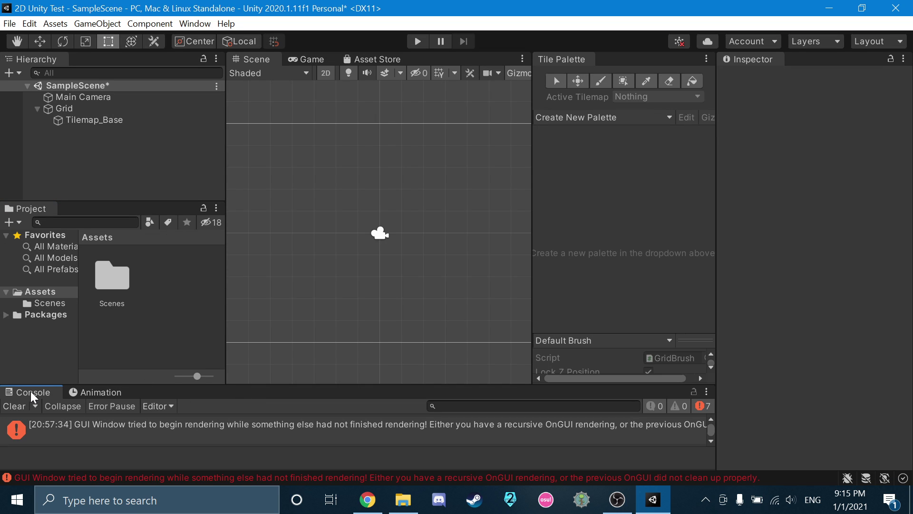
drag(34, 396, 324, 364)
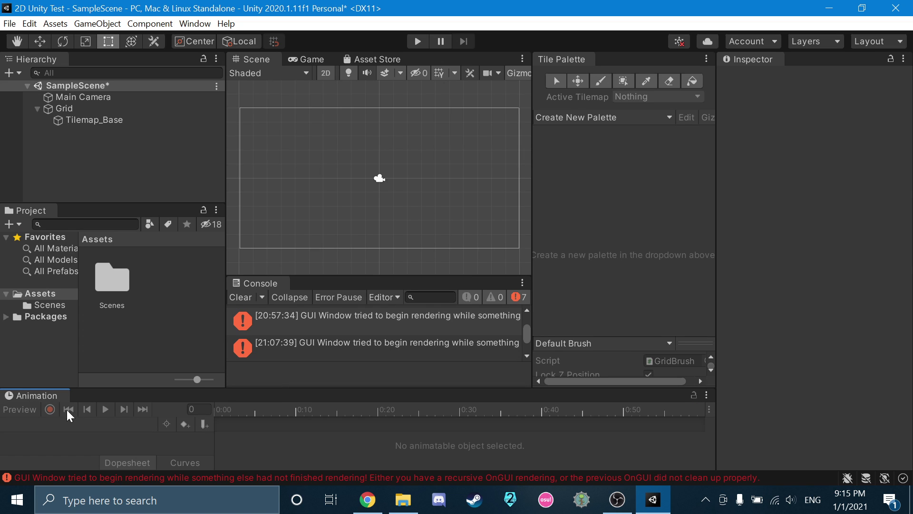
drag(55, 395, 281, 329)
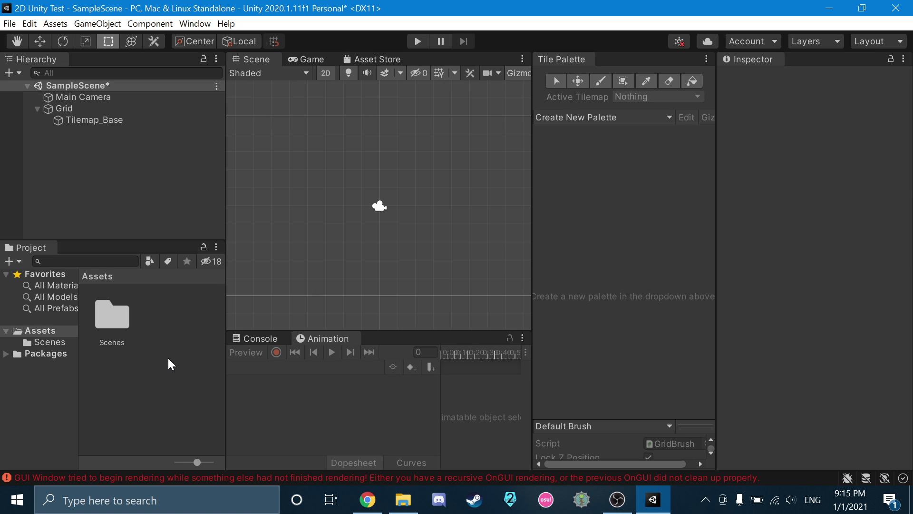
Resize the Hierarchy and Project windows so the Hierarchy is taller and both are slightly narrower, and save the scene
drag(125, 236, 120, 308)
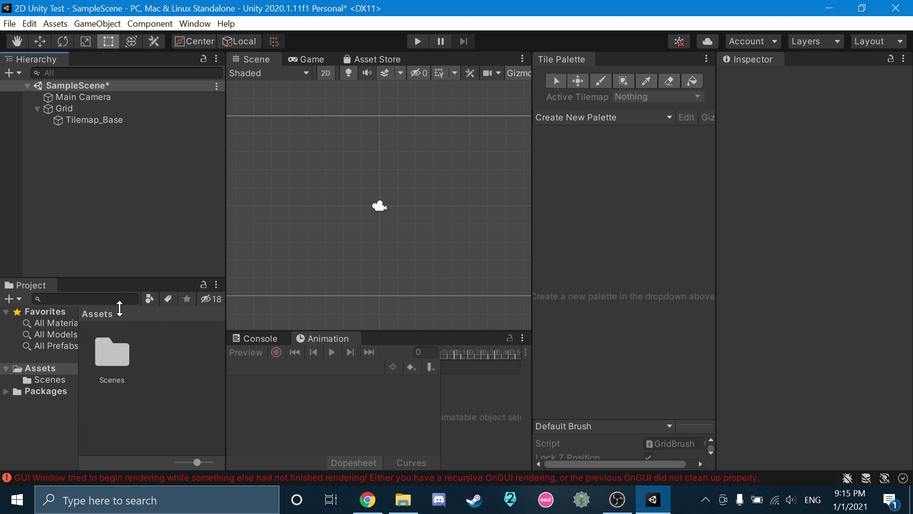
mouse_move(225, 304)
mouse_down()
mouse_move(175, 300)
mouse_move(212, 314)
mouse_up()
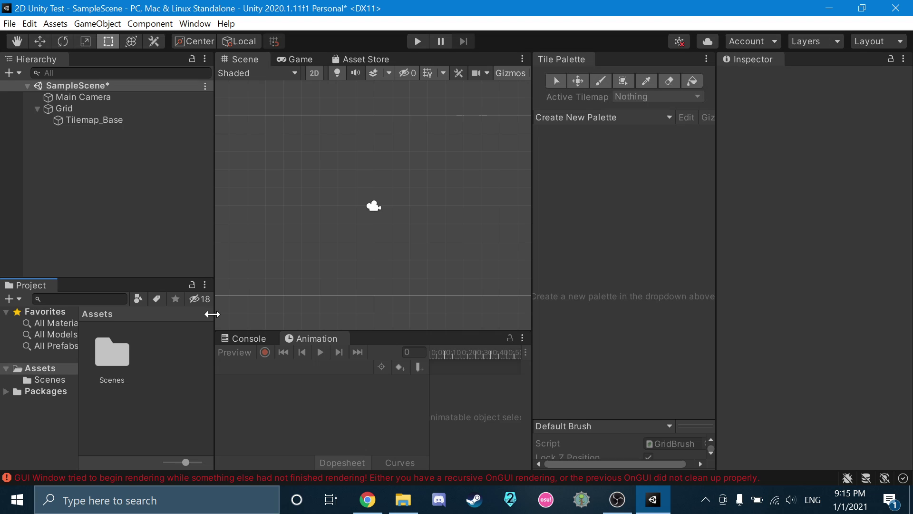
click(10, 23)
click(35, 77)
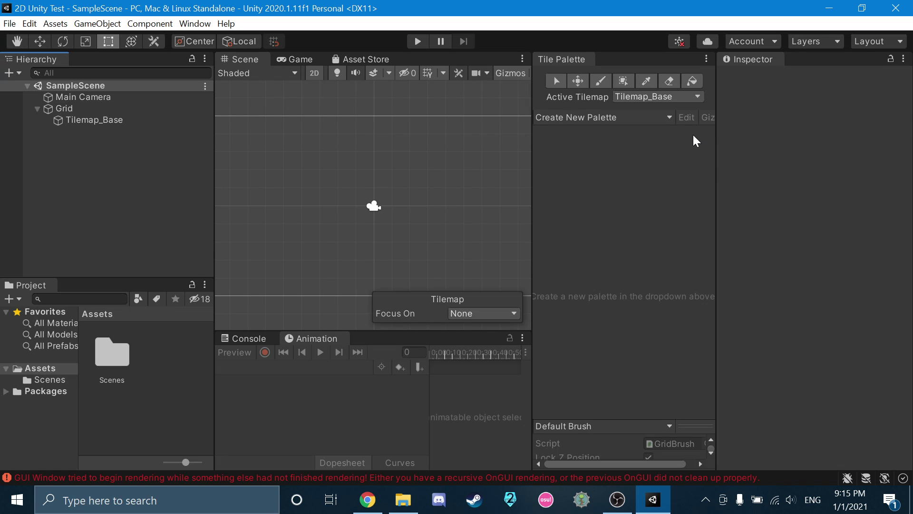
Resume the TILEMAPS in Unity video in the browser, return to Unity, and widen the Tile Palette towards the Scene view
click(368, 501)
click(379, 260)
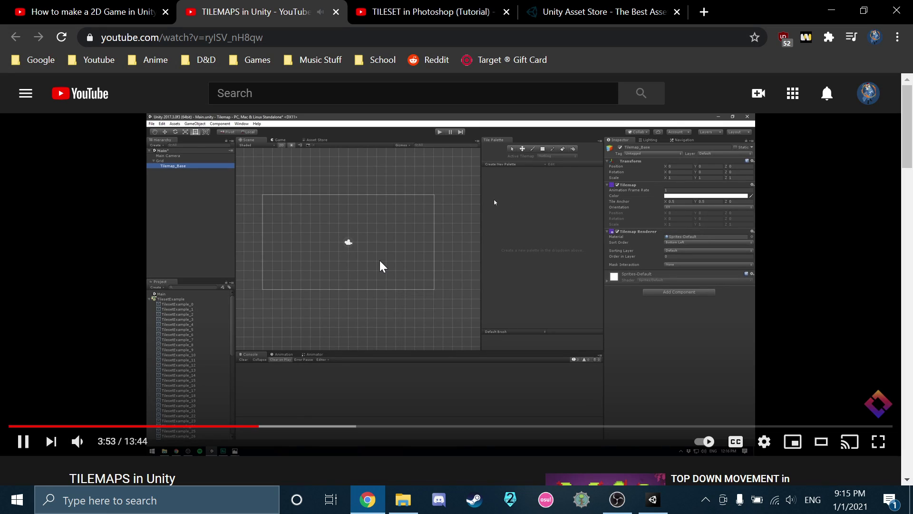
click(651, 499)
scroll(452, 205, down, 2)
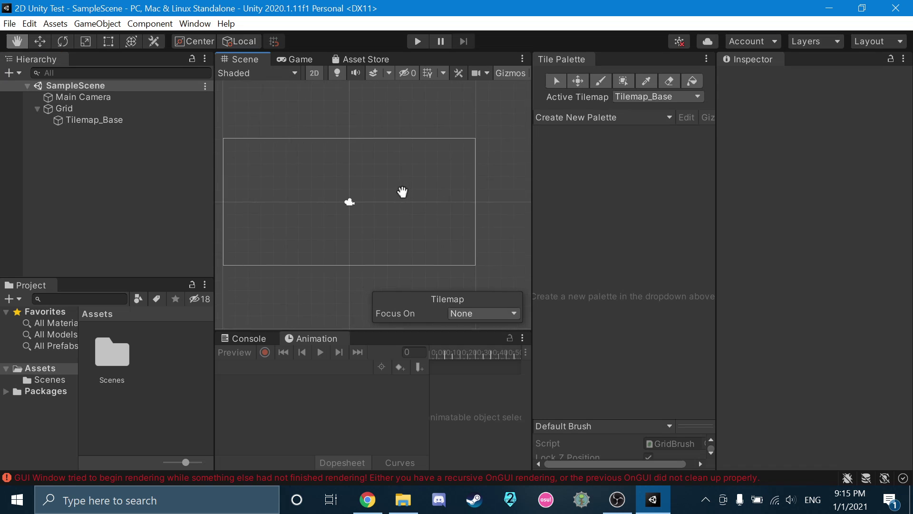
drag(533, 171, 511, 171)
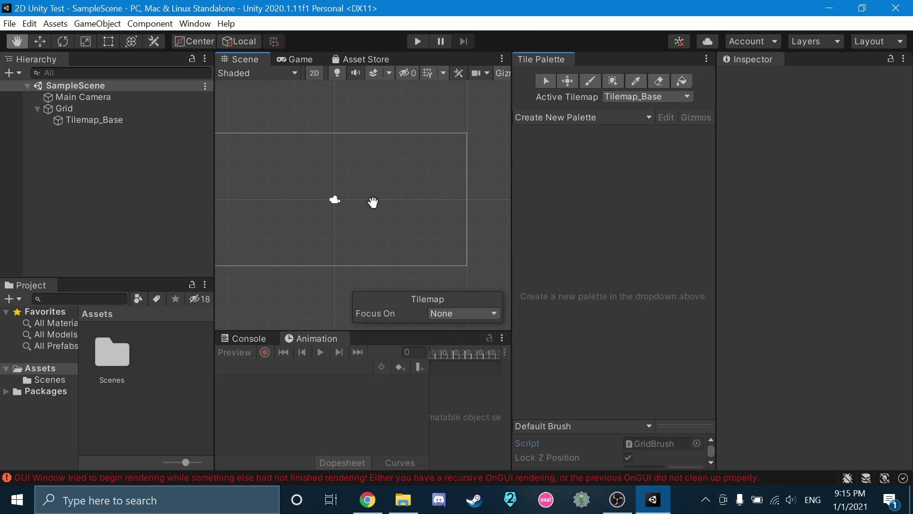
drag(373, 203, 403, 196)
key(t)
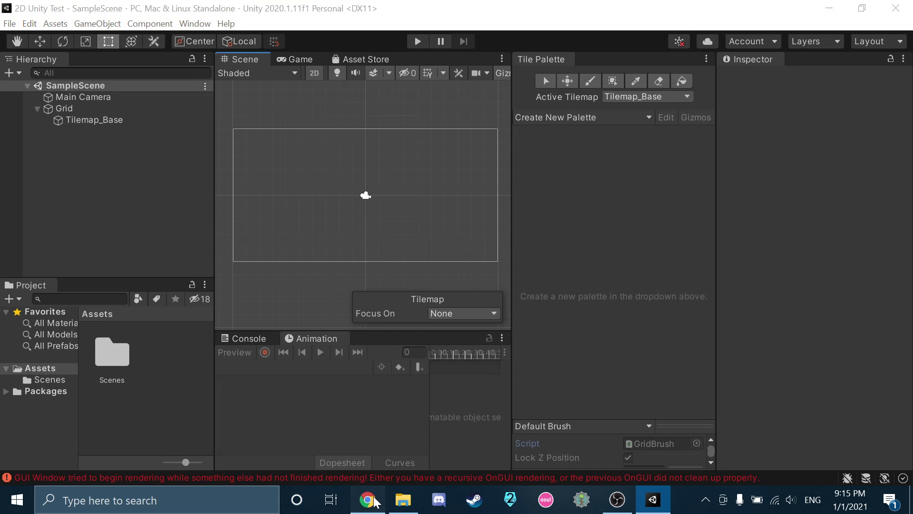
Pause the browser video at its palette creation, switch to Unity, and create a new tile palette named Ground Tiles
click(368, 499)
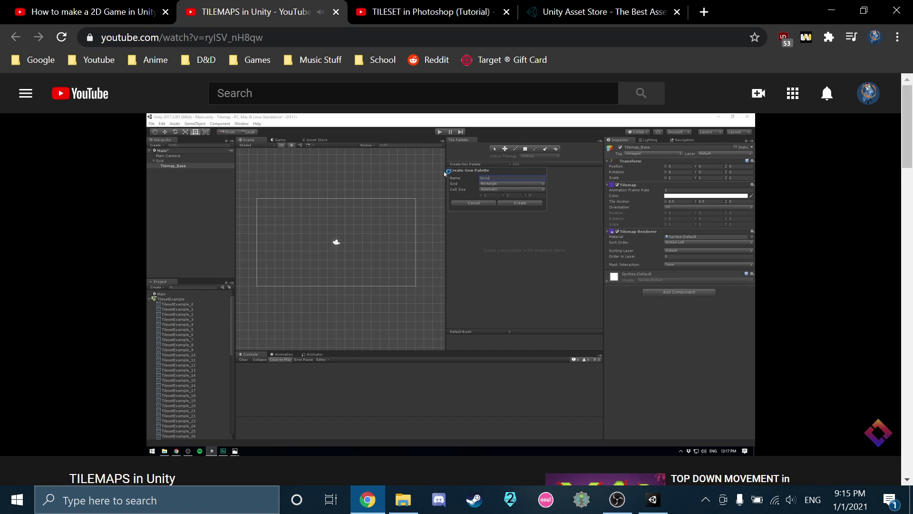
click(550, 300)
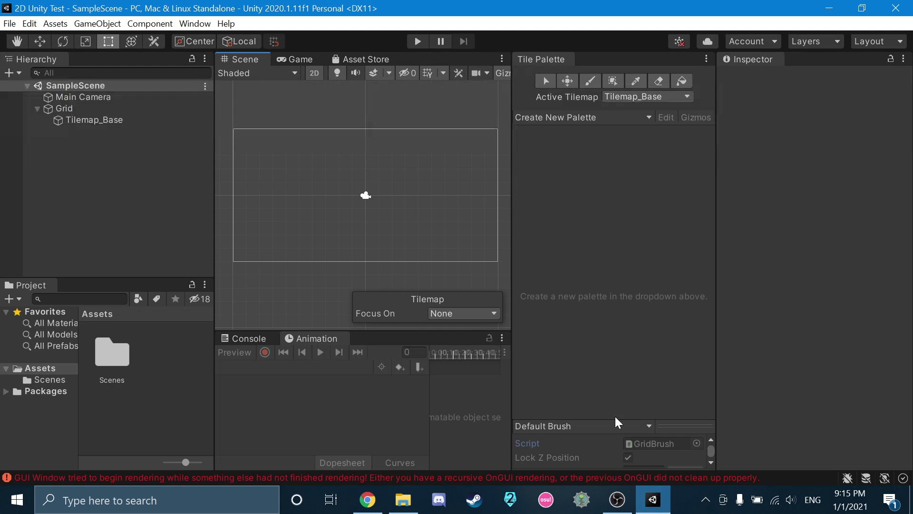
key(alt+Tab)
click(550, 116)
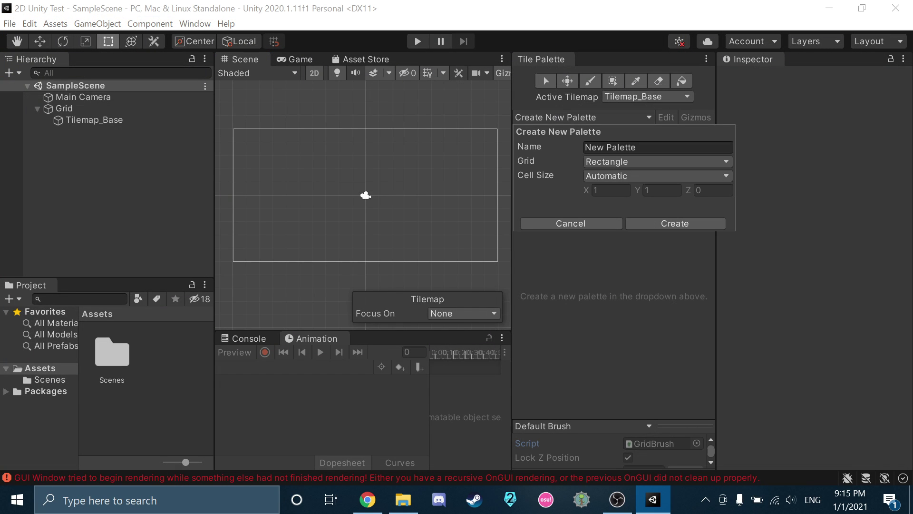
click(614, 147)
text(Ground Tiles)
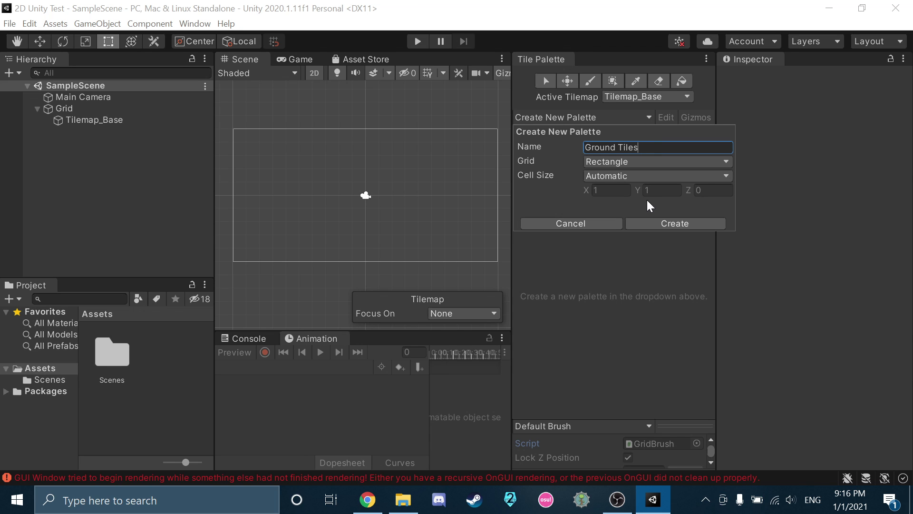
click(647, 223)
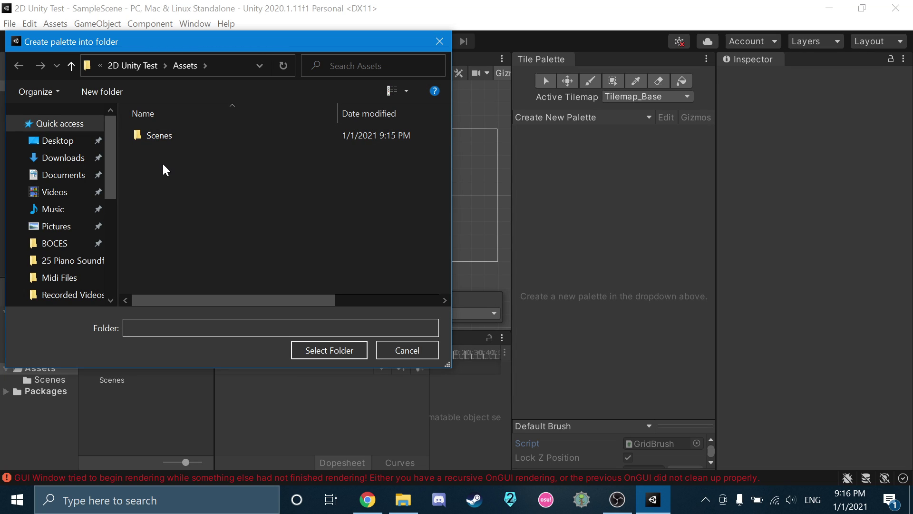
Play the TILEMAPS in Unity video in the browser to see which folder the palette is saved in, and pause it
click(368, 499)
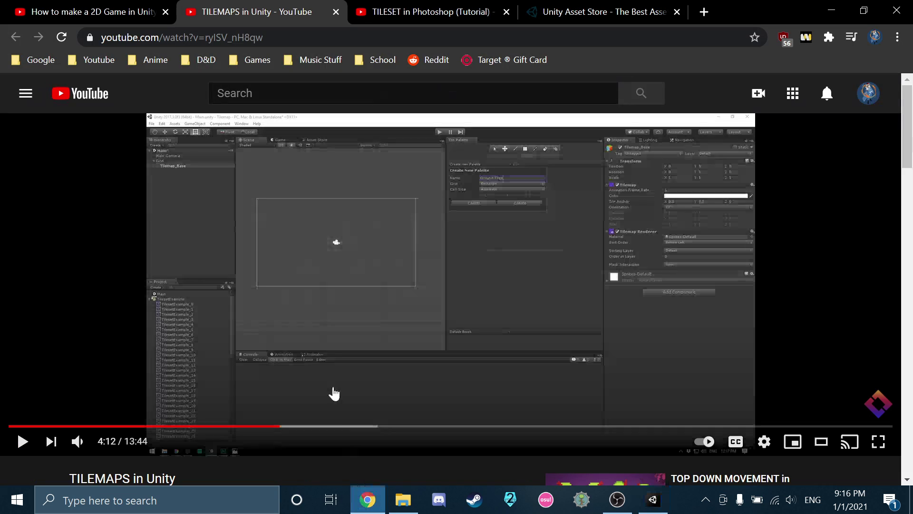
click(313, 229)
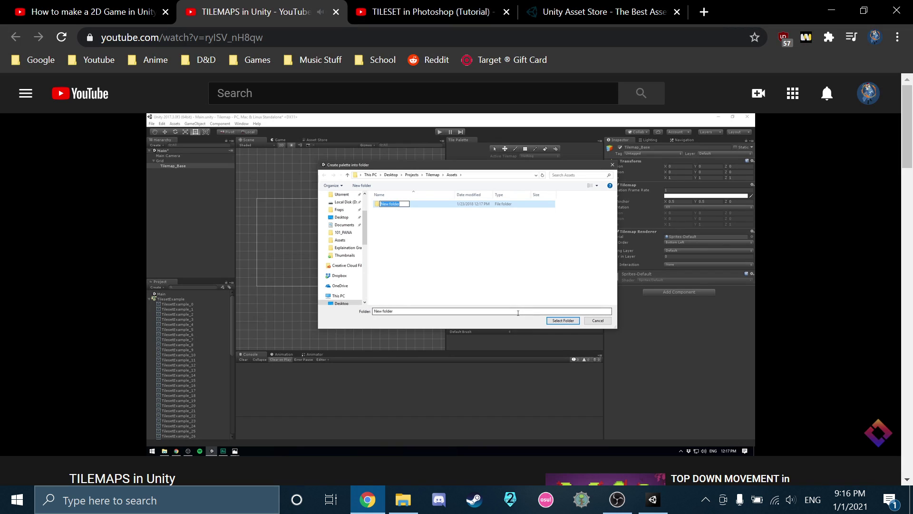
click(548, 279)
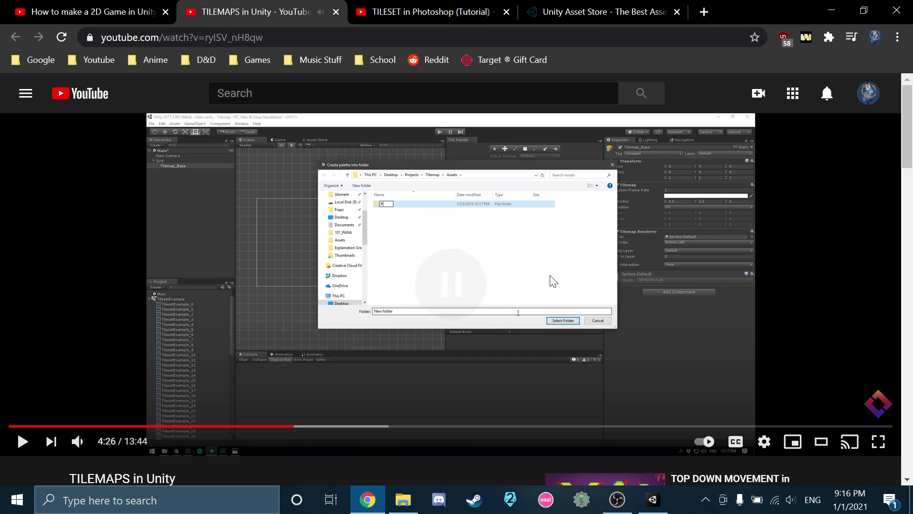
Switch to Unity, create a folder named Palettes inside Assets, and save the Ground Tiles palette in it
click(651, 502)
right_click(197, 182)
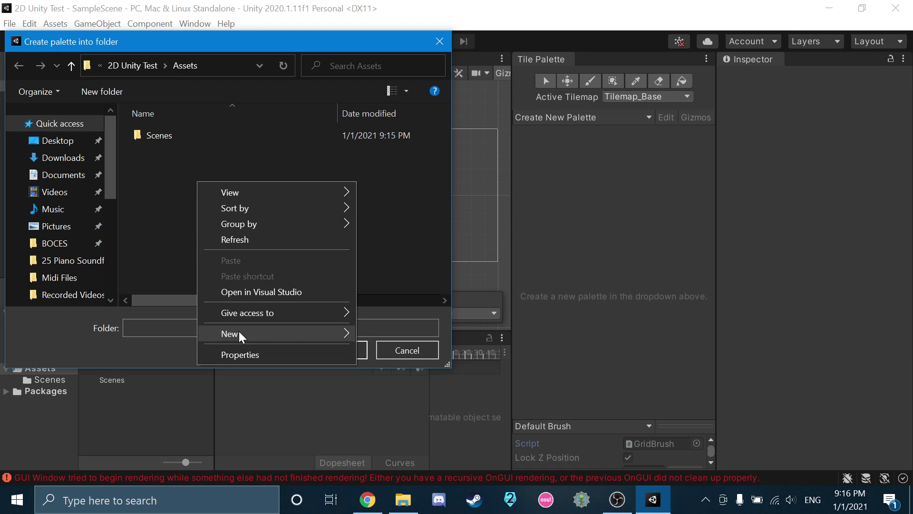
mouse_move(351, 336)
click(393, 156)
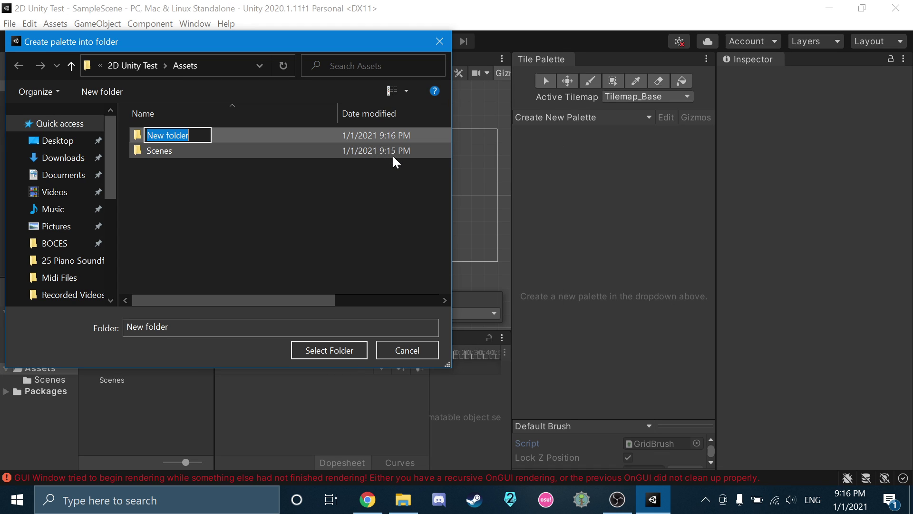
text(Palette)
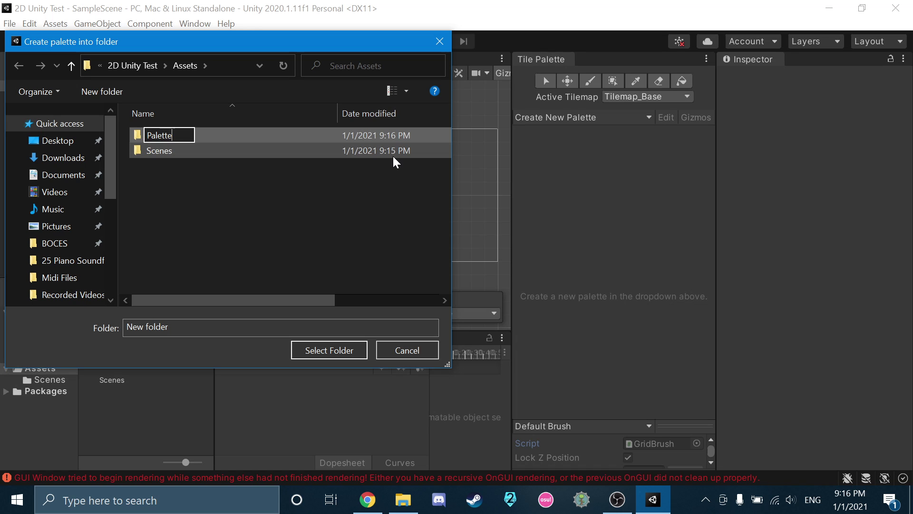
text(s)
key(Return)
key(Return)
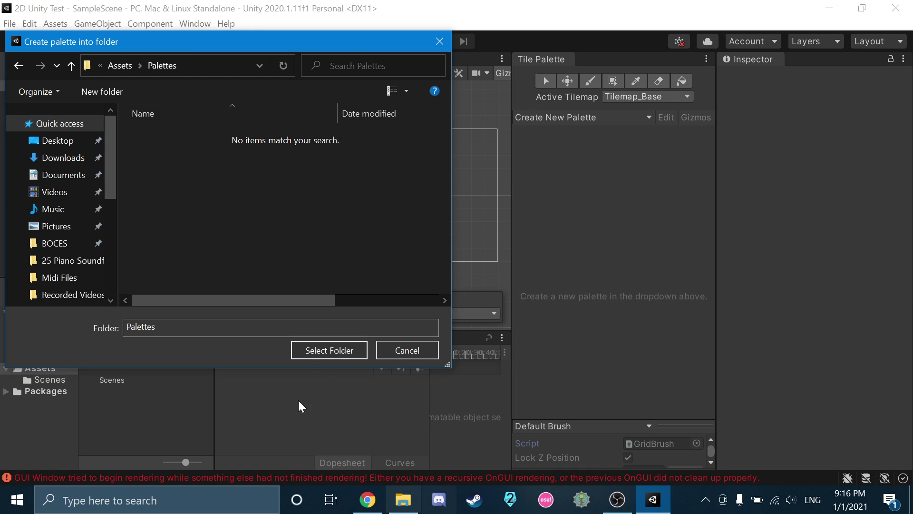
click(337, 350)
Follow the browser video on selecting tileset sprites for the palette, checking Unity in between, and pause it at the correction note
click(368, 499)
click(391, 277)
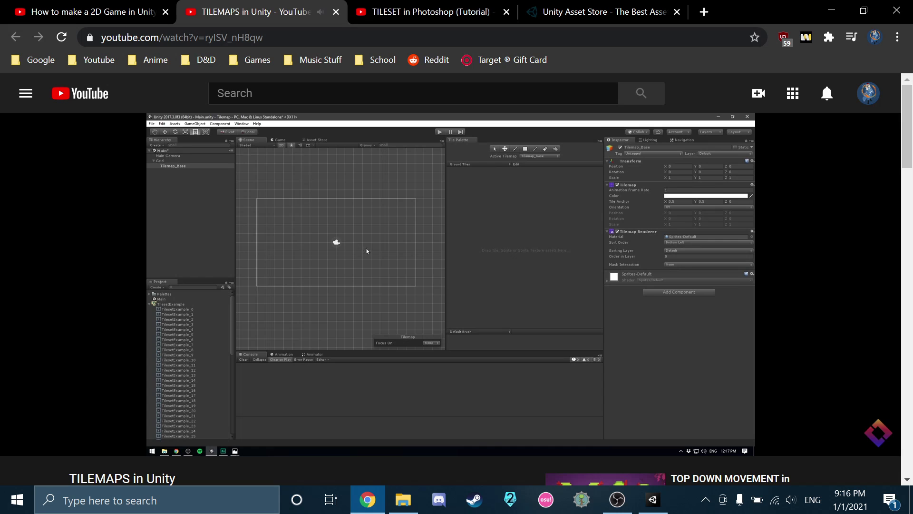
click(649, 499)
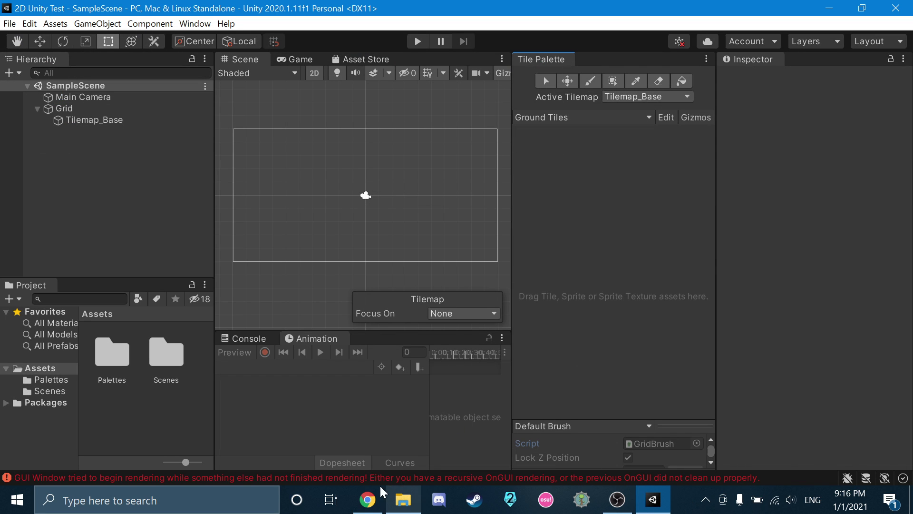
click(368, 499)
click(368, 499)
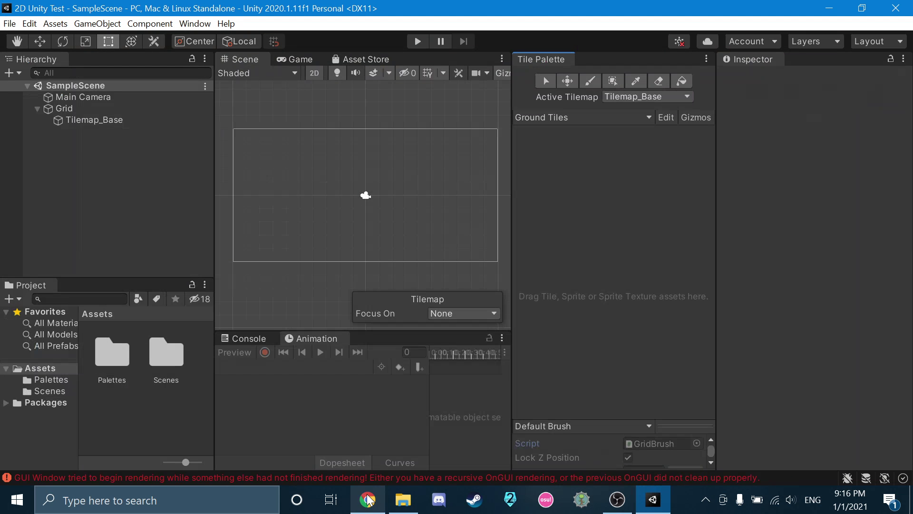
right_click(121, 407)
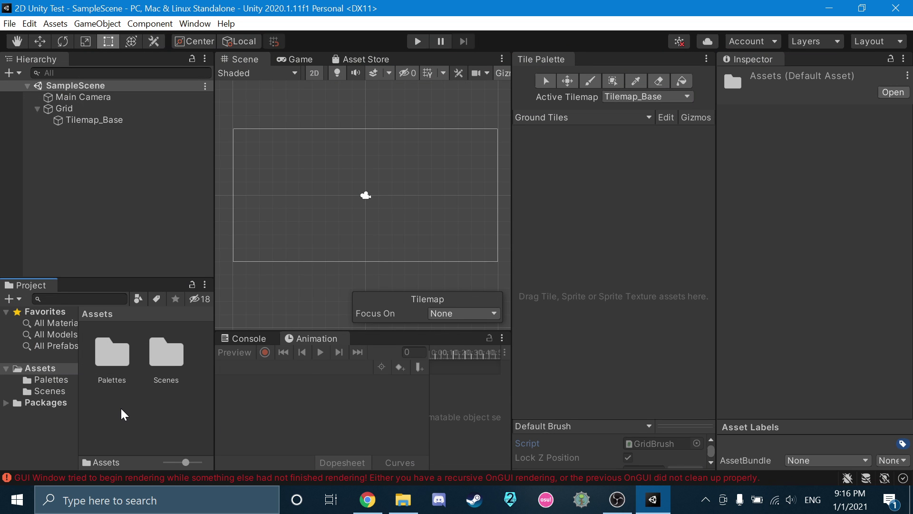
click(141, 440)
click(368, 499)
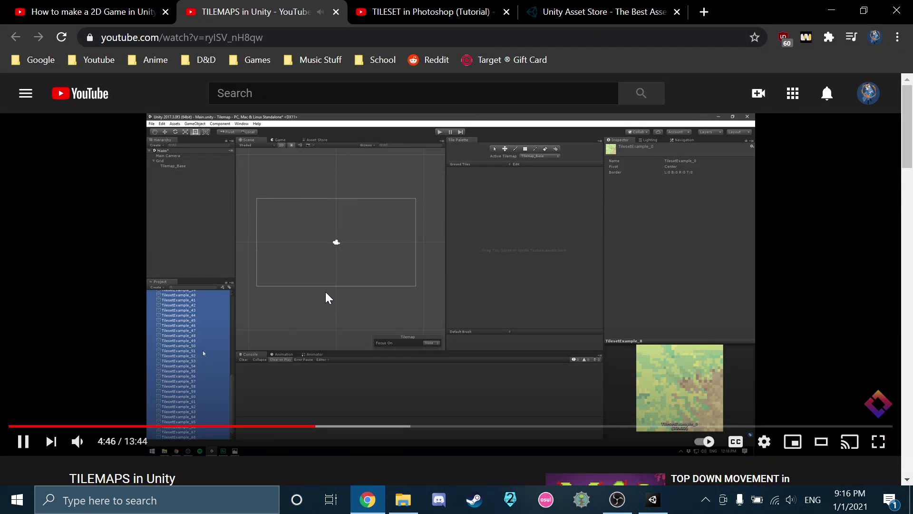
click(339, 405)
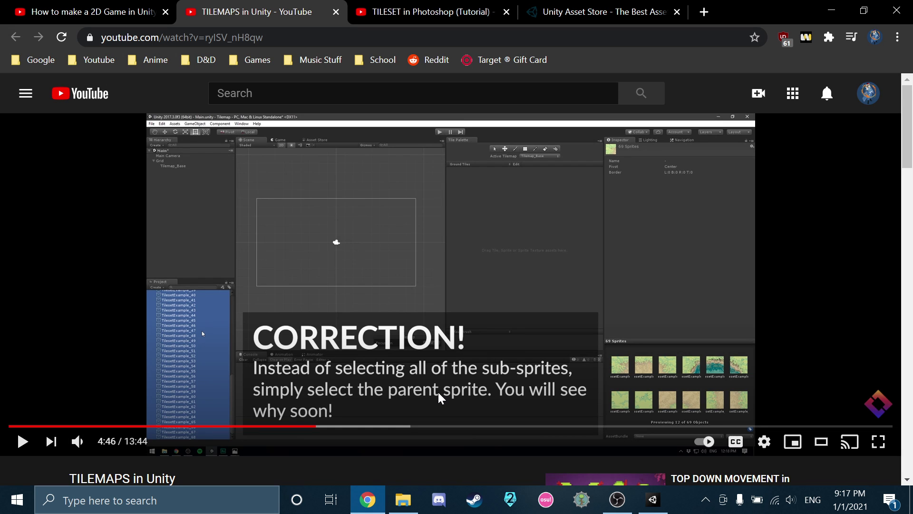
Expand the description of the TILEMAPS in Unity video and try to open its Download Tileset link
scroll(439, 397, down, 6)
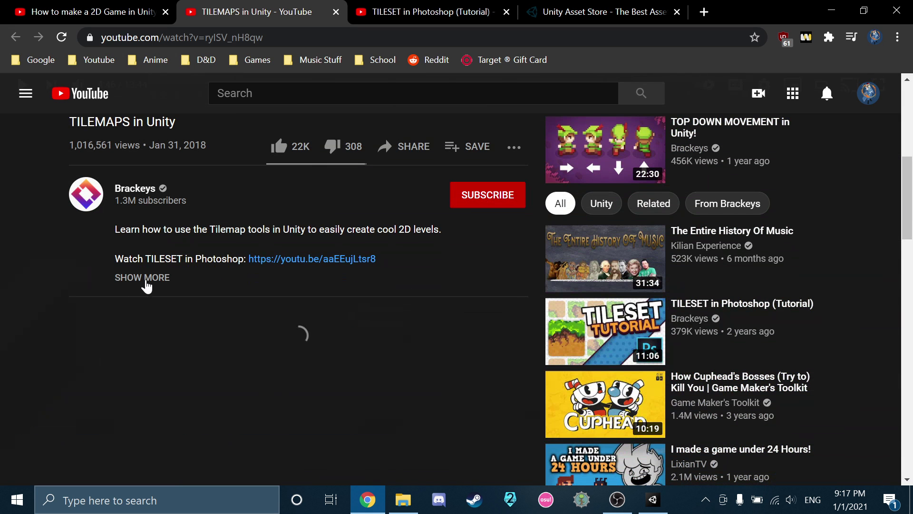
click(158, 279)
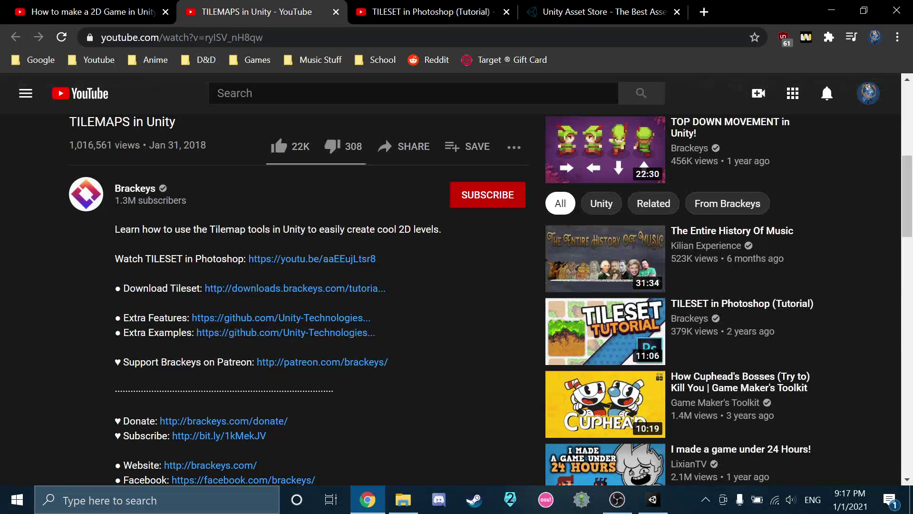
middle_click(209, 290)
scroll(148, 280, up, 3)
scroll(149, 280, up, 4)
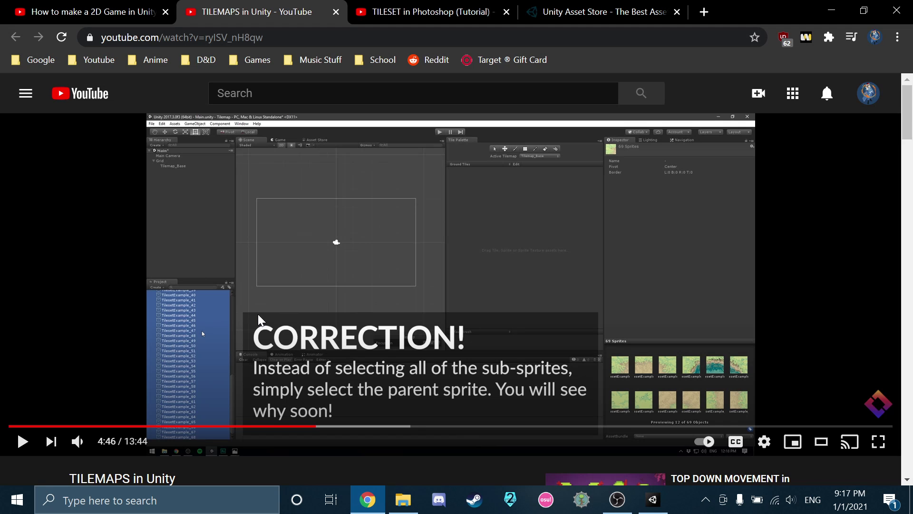
scroll(259, 314, down, 5)
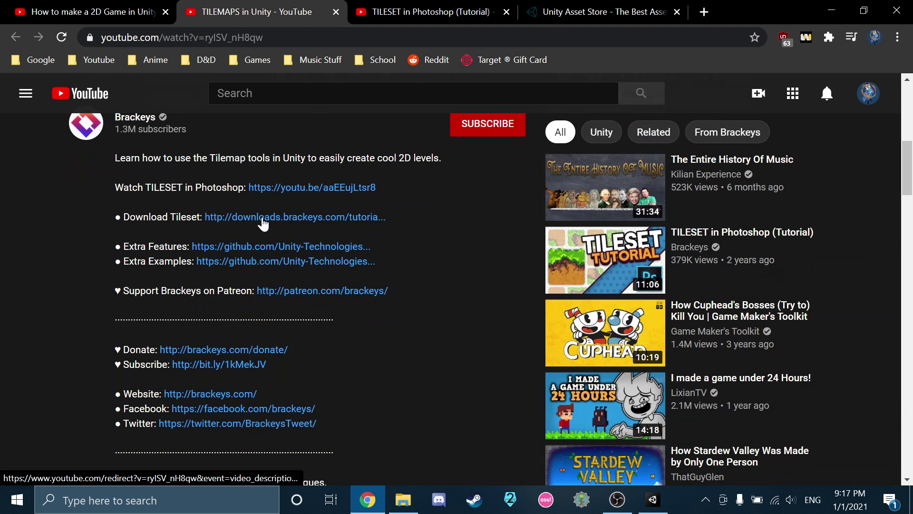
scroll(262, 222, up, 2)
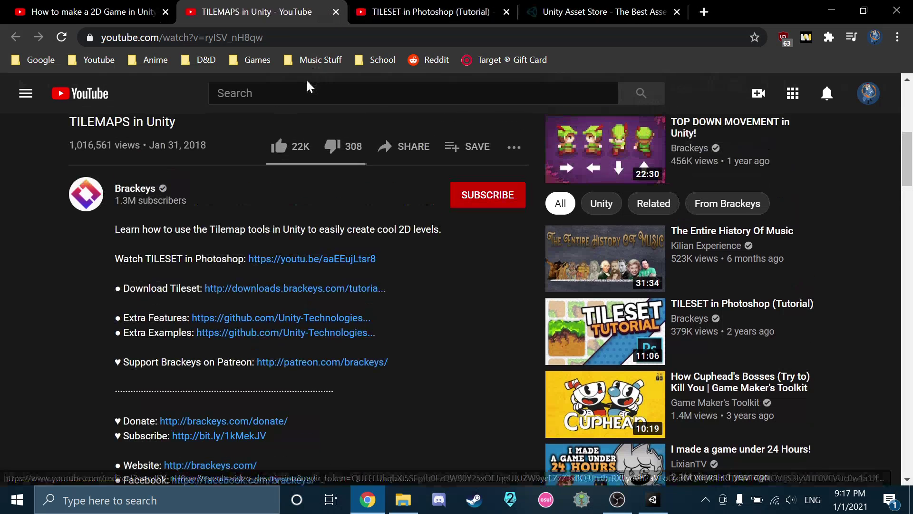
click(289, 290)
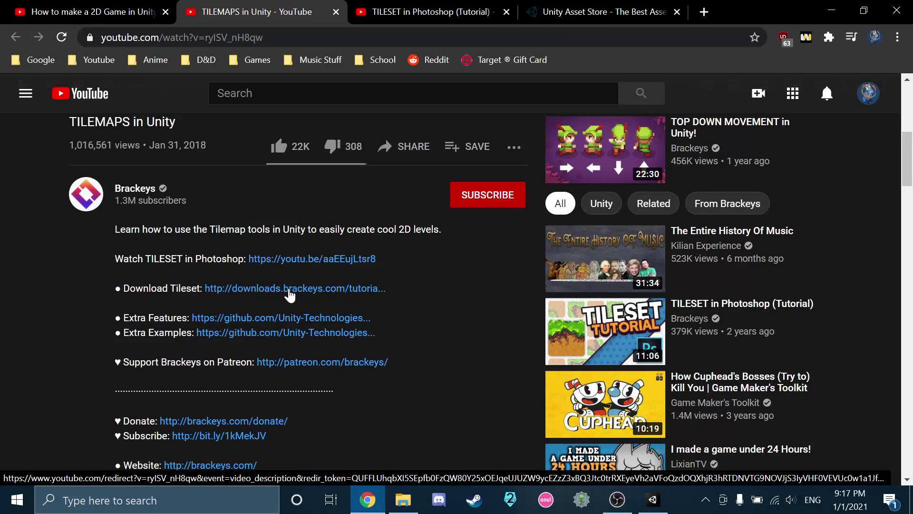
scroll(263, 328, down, 7)
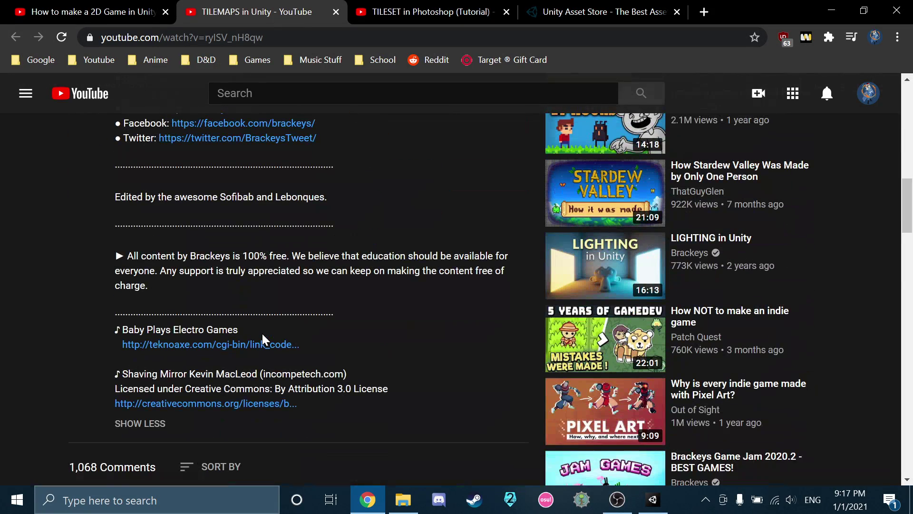
scroll(262, 334, up, 10)
scroll(261, 333, down, 10)
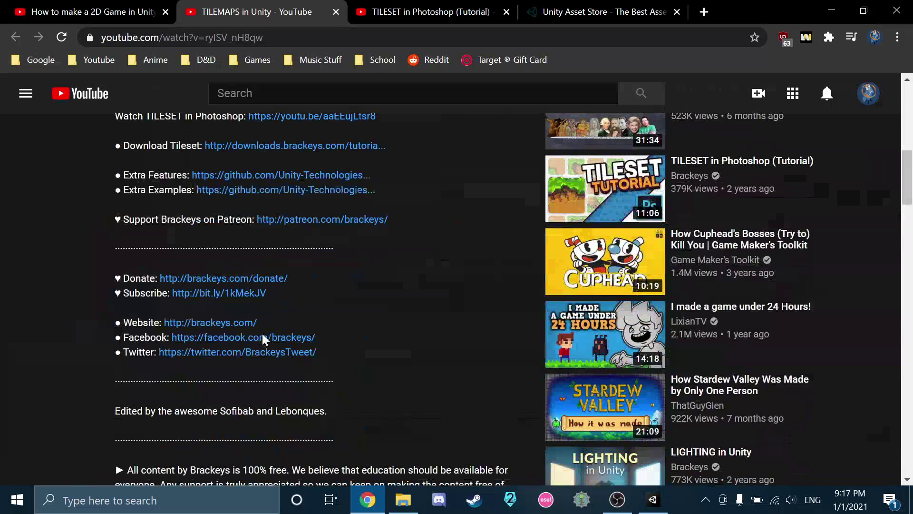
scroll(287, 219, up, 2)
scroll(284, 210, up, 1)
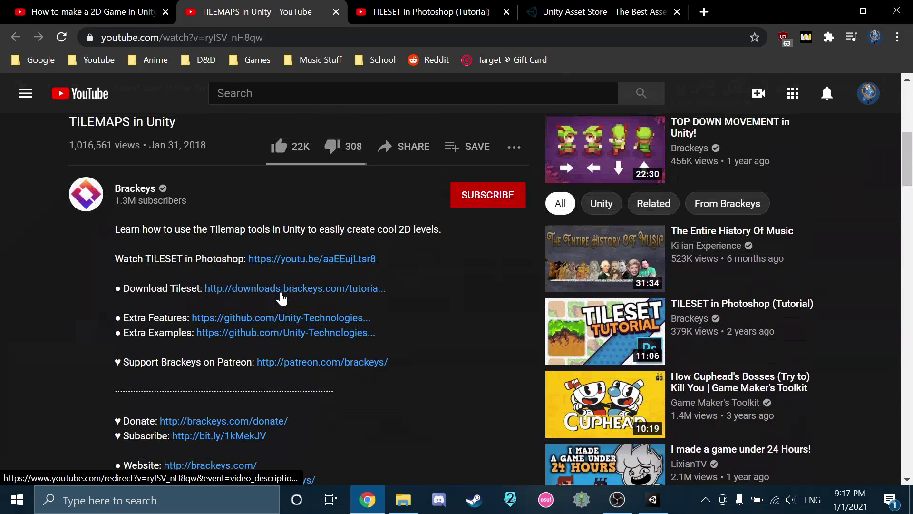
Copy the Download Tileset link address, load it in a new browser tab to download TilesetExample.psd, and close that tab
right_click(283, 288)
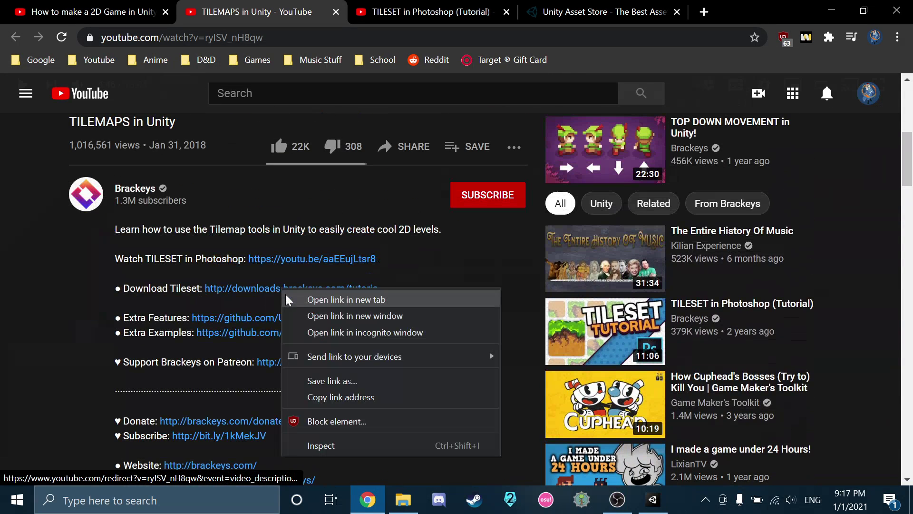
click(328, 397)
click(703, 13)
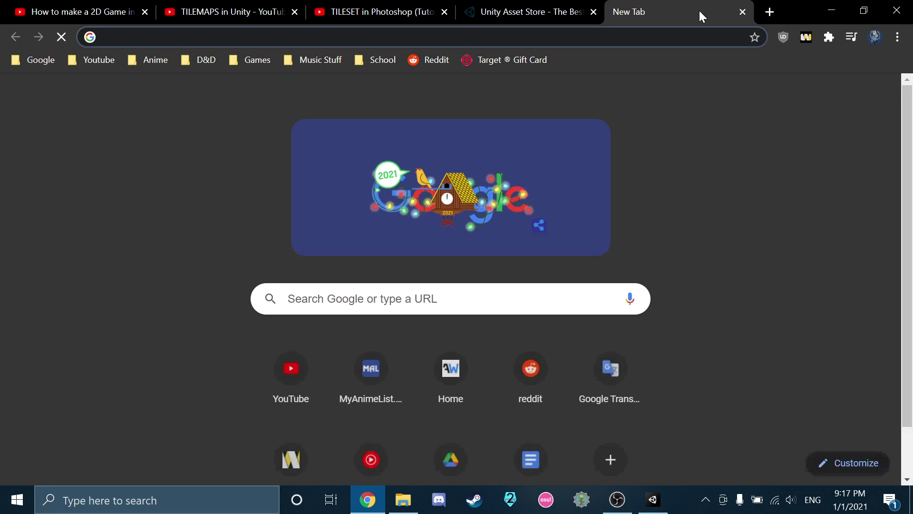
key(ctrl+v)
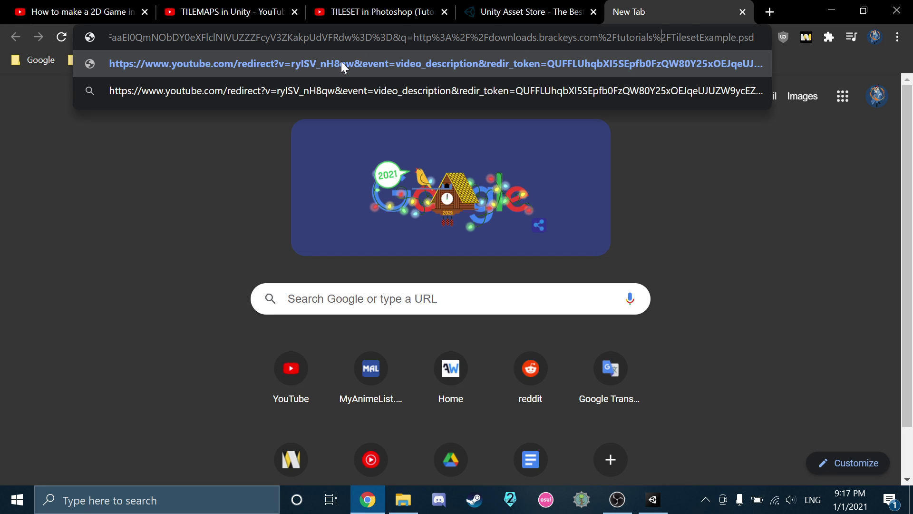
key(Home)
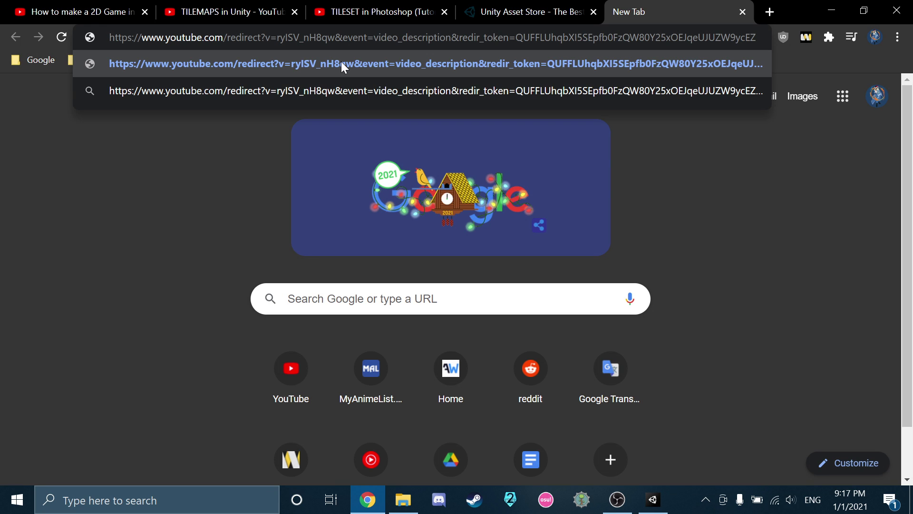
key(Return)
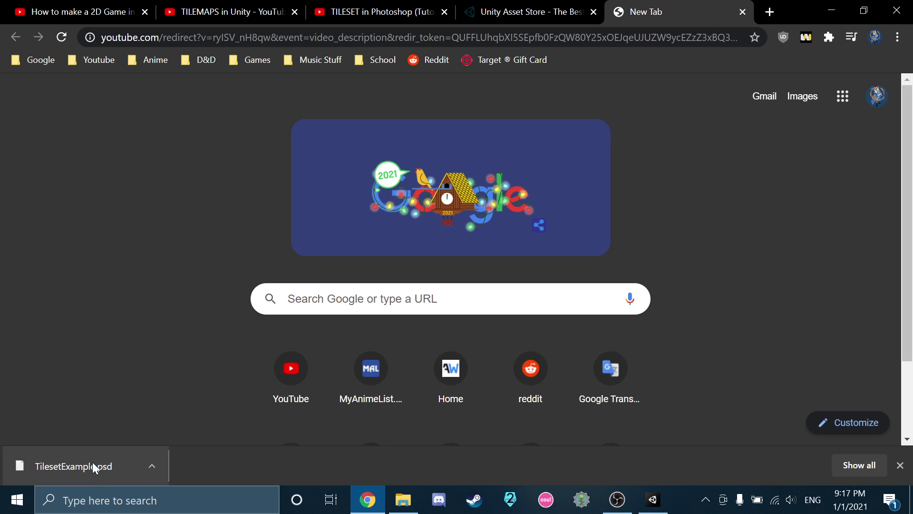
key(ctrl+w)
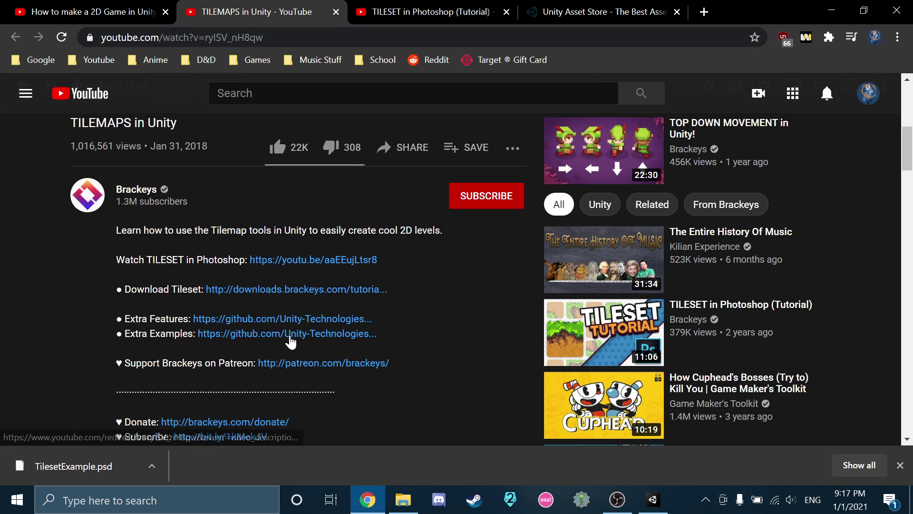
Play the TILEMAPS in Unity video briefly and pause it at the correction note
scroll(292, 338, up, 8)
click(295, 307)
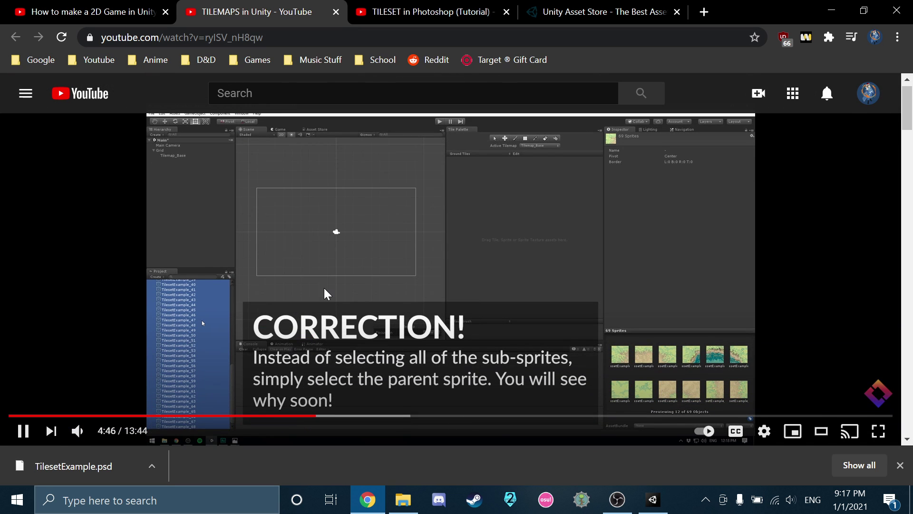
click(287, 312)
Switch to Unity and create a folder named Tileset inside Assets
click(651, 500)
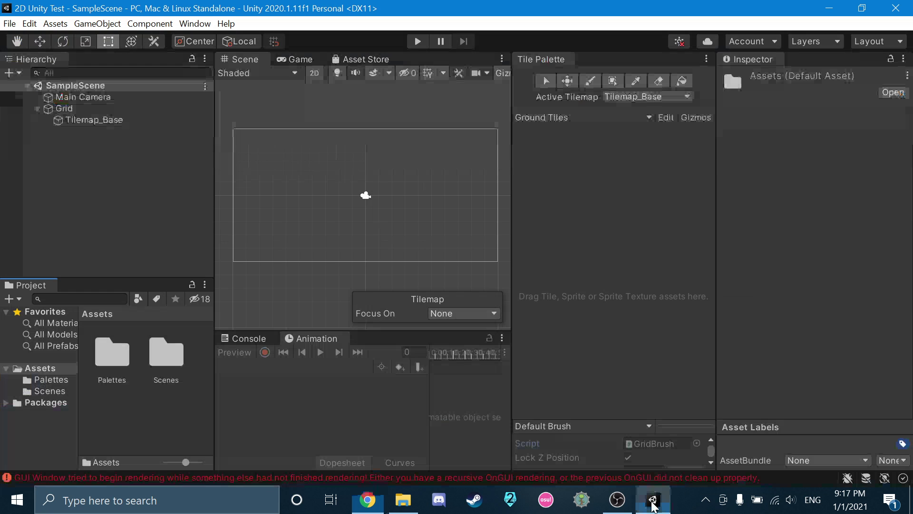
right_click(130, 418)
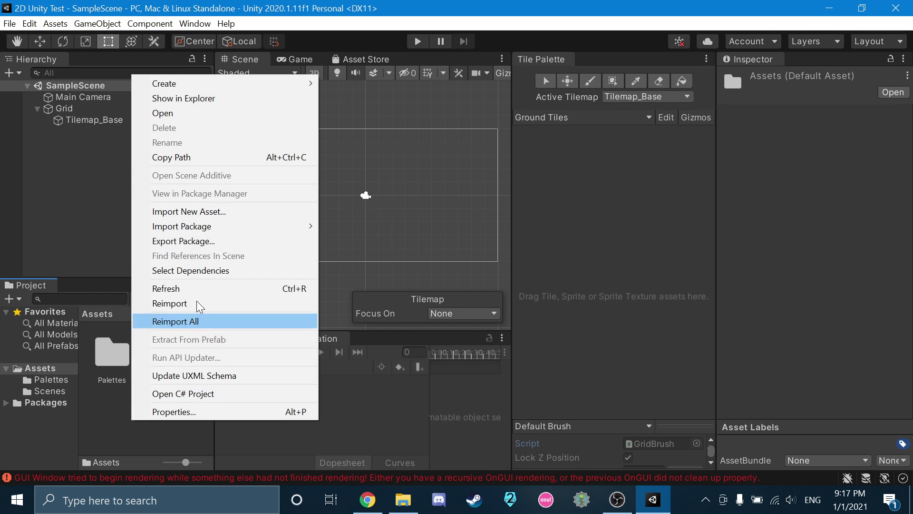
mouse_move(198, 82)
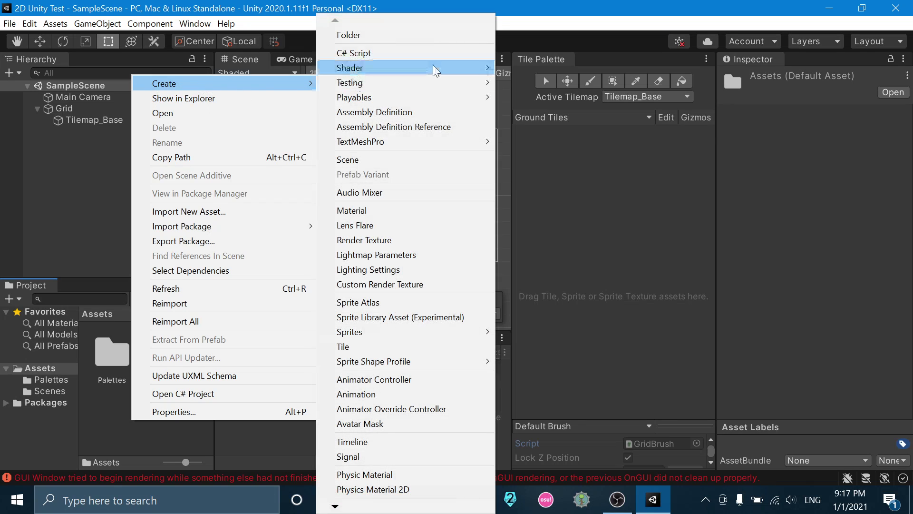
click(416, 35)
text(Tile)
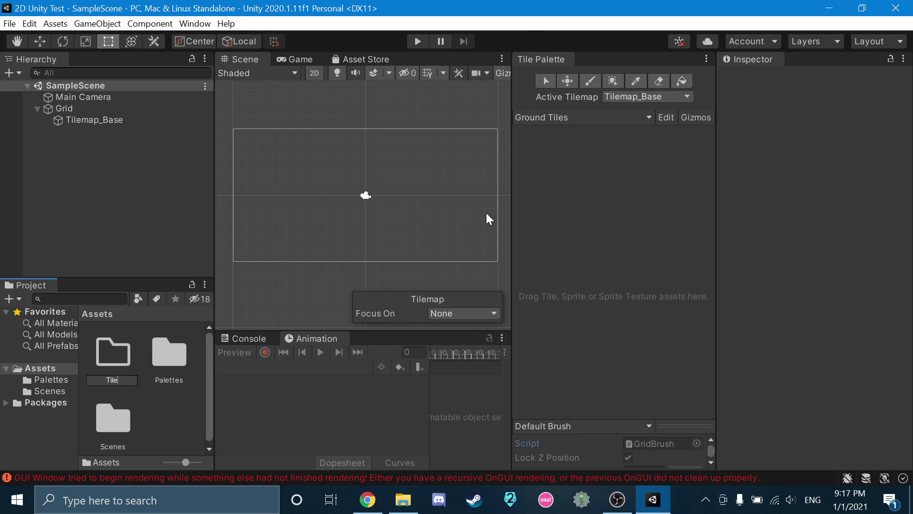
text(set)
key(Return)
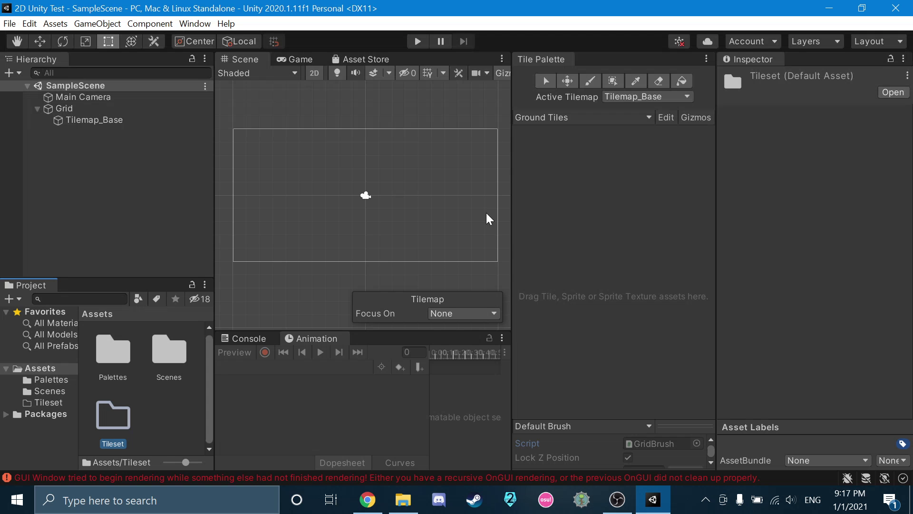
Import TilesetExample.psd from the Downloads folder in File Explorer into Unity's Tileset folder, and select the imported texture there
click(367, 499)
click(369, 498)
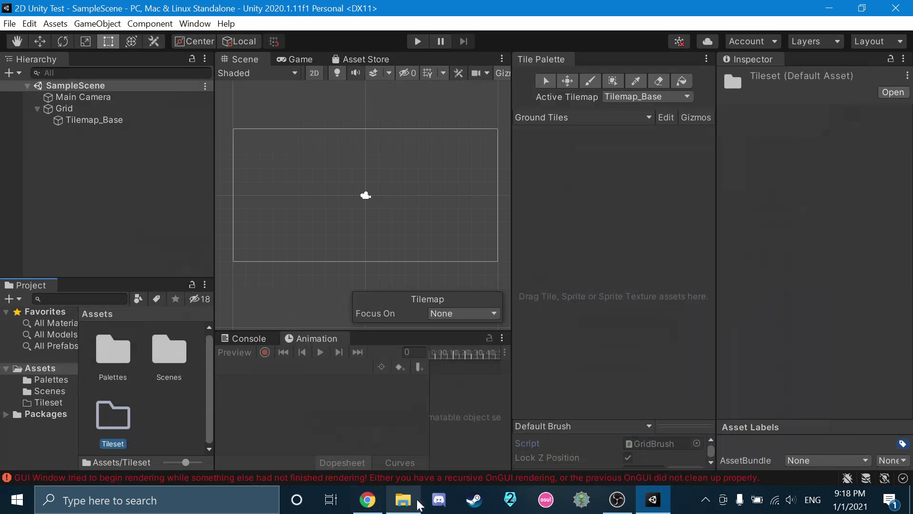
click(403, 500)
scroll(302, 150, up, 2)
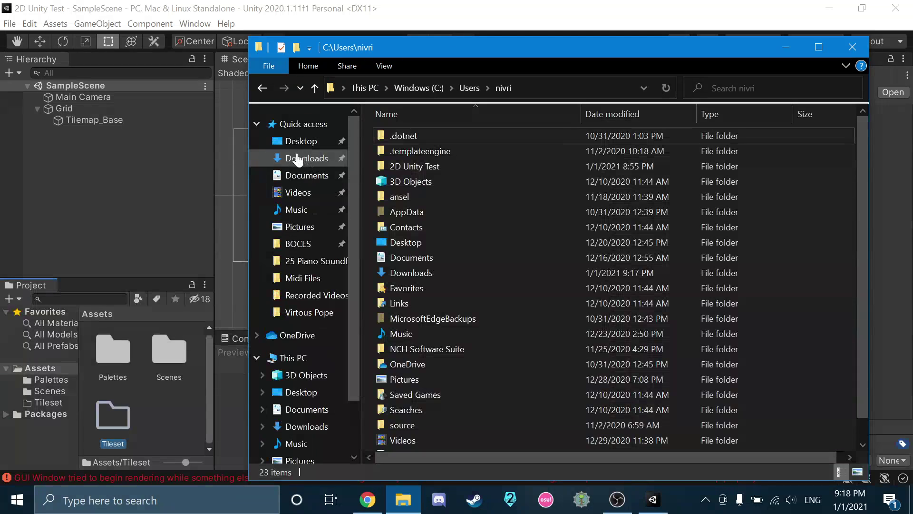
click(304, 158)
drag(433, 155, 794, 112)
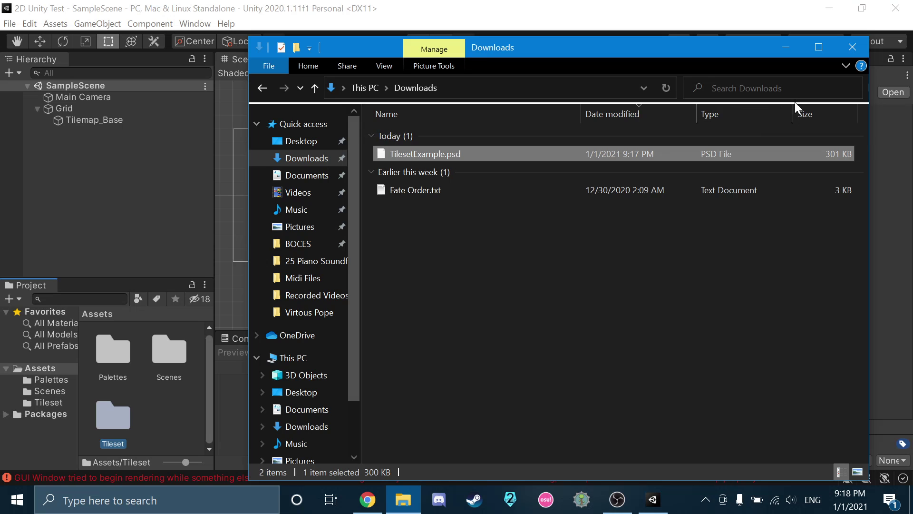
click(786, 47)
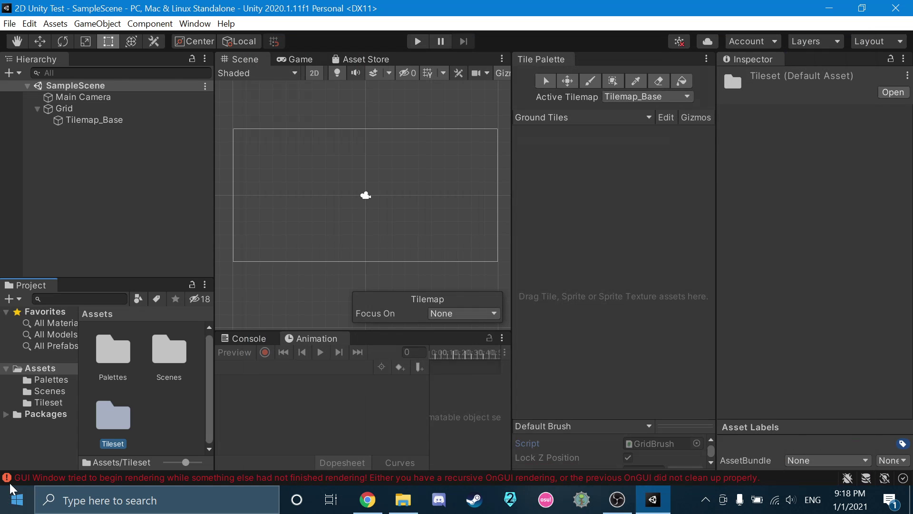
double_click(127, 424)
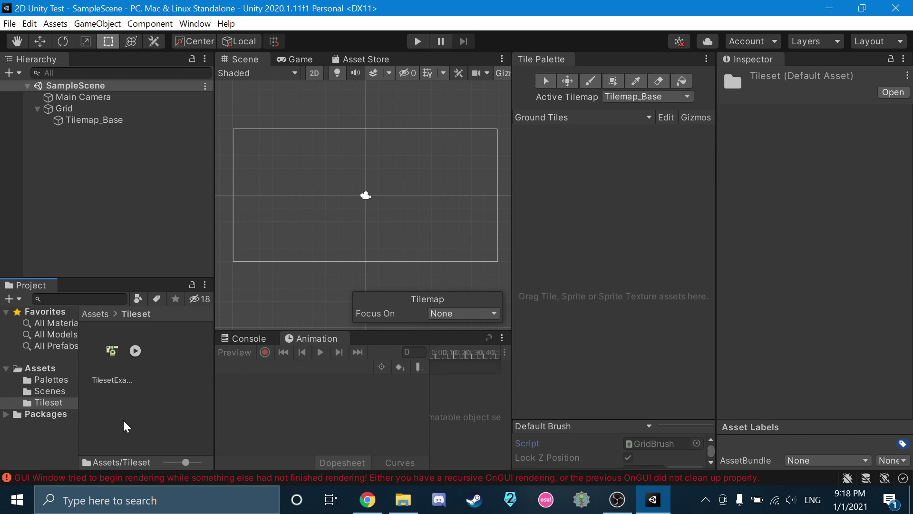
click(118, 368)
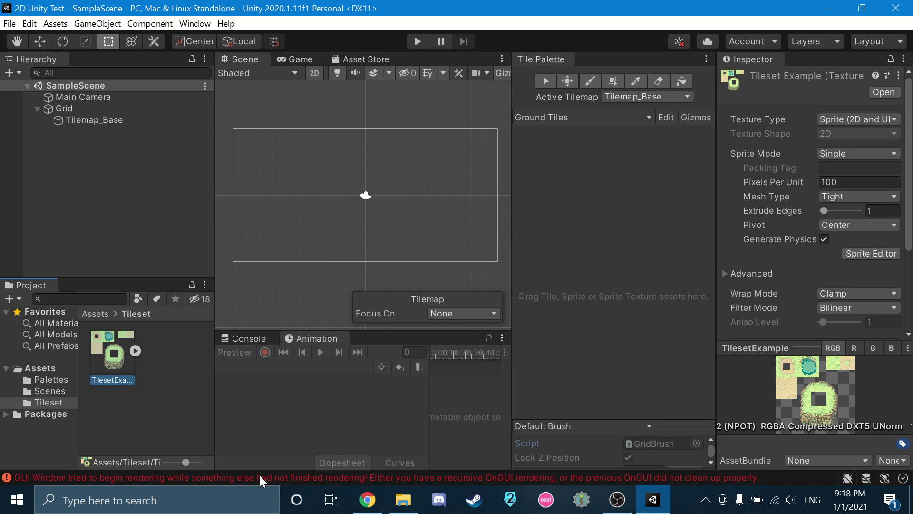
Search for "gui window tried to begin rendering unity" in a new browser window and open the Unity Forum thread on the error
mouse_move(373, 509)
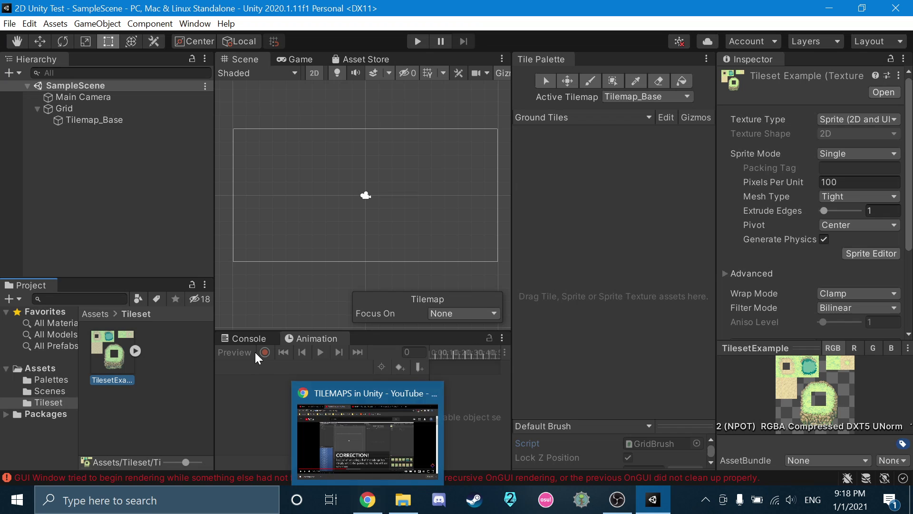
click(367, 440)
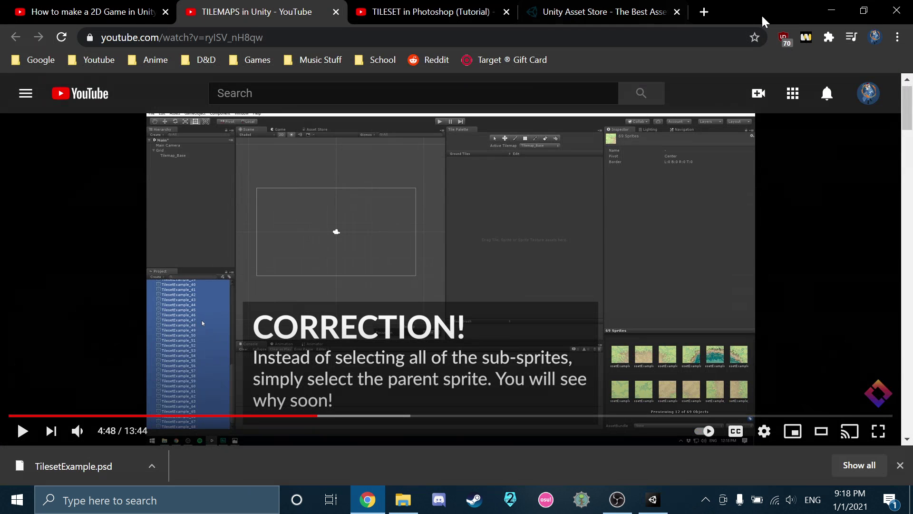
key(ctrl+n)
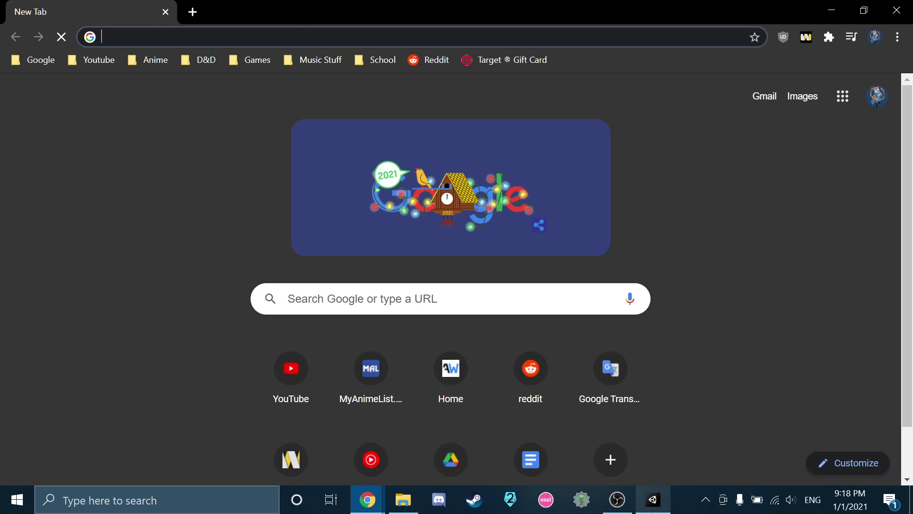
click(653, 499)
click(653, 499)
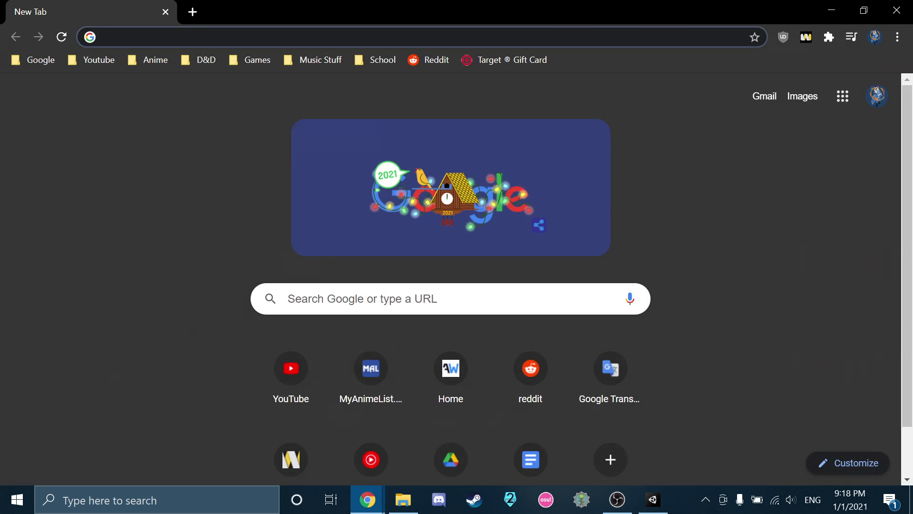
text(GUI window)
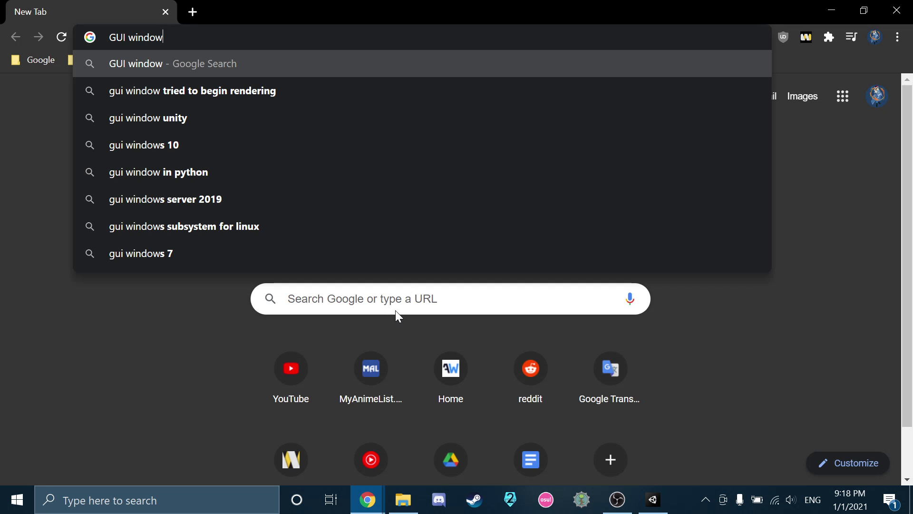
key(Down)
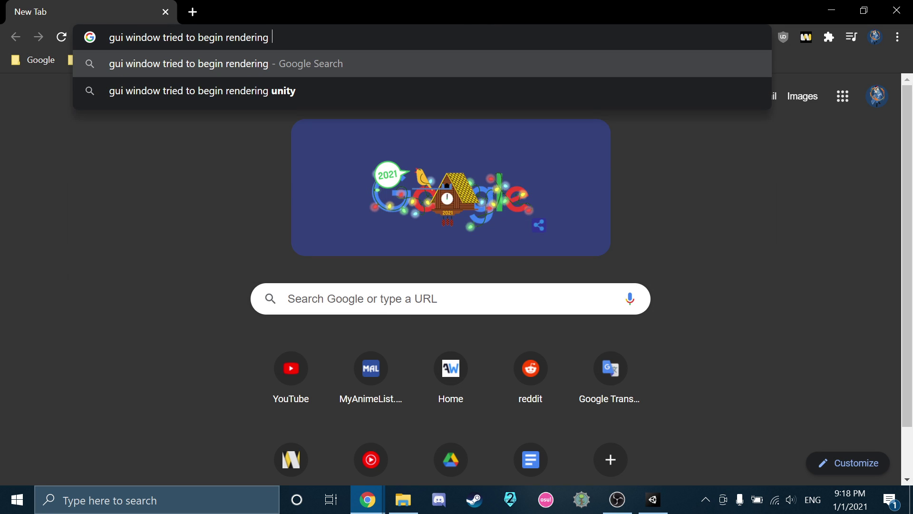
key(Down)
key(Return)
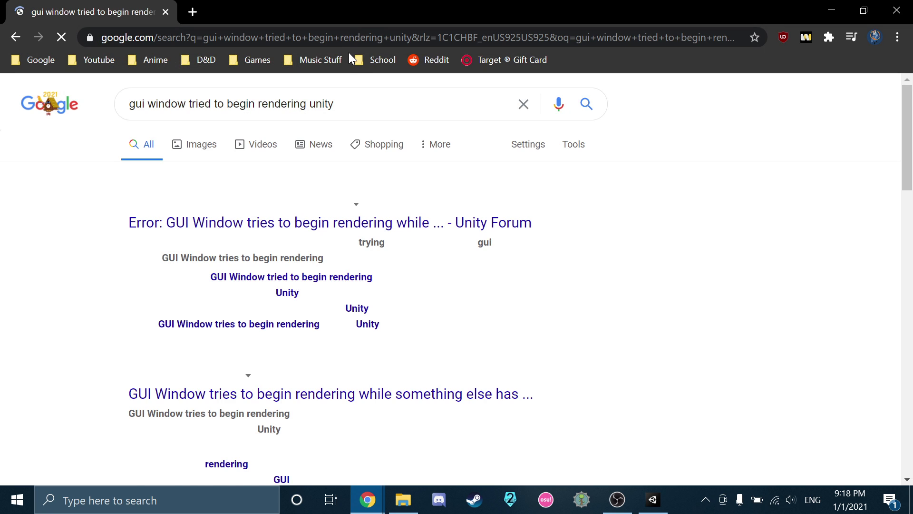
click(314, 224)
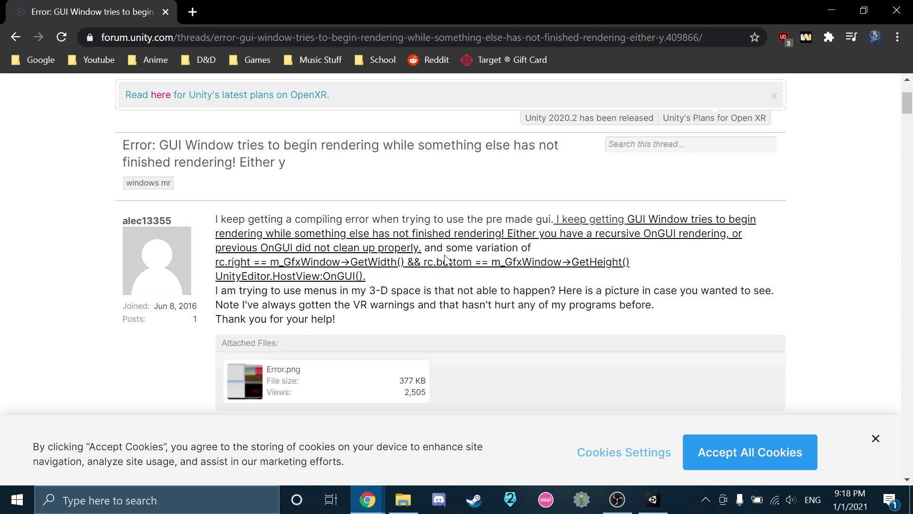
Read the original post and the Unity staff reply in the forum thread for the cause of the GUI Window error
scroll(446, 259, down, 7)
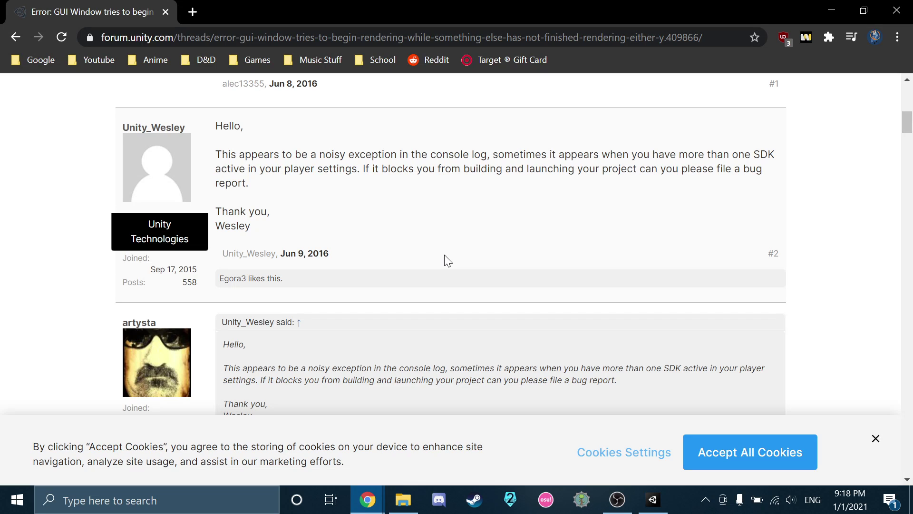
scroll(447, 259, up, 3)
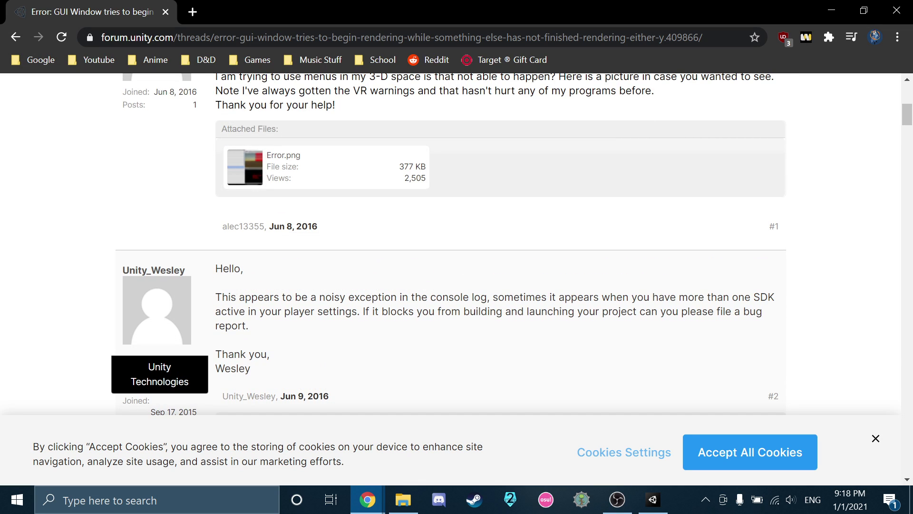
drag(725, 285, 744, 297)
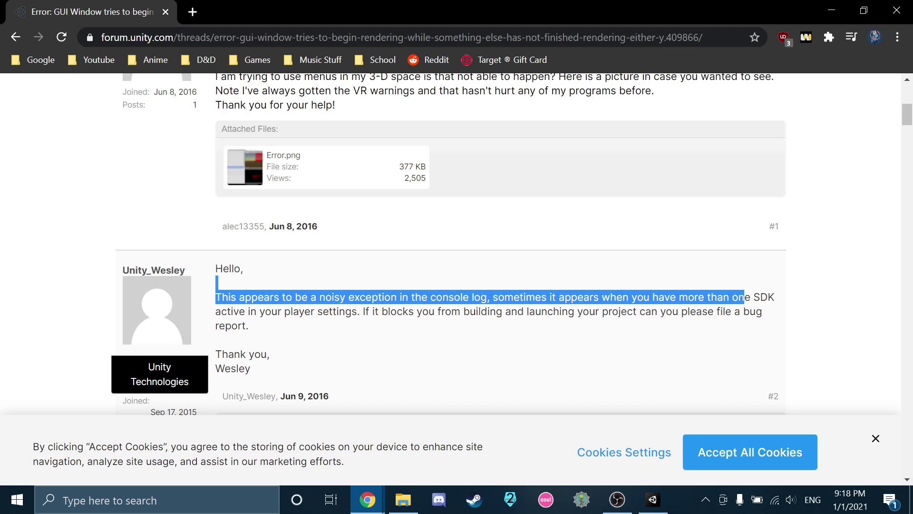
click(744, 297)
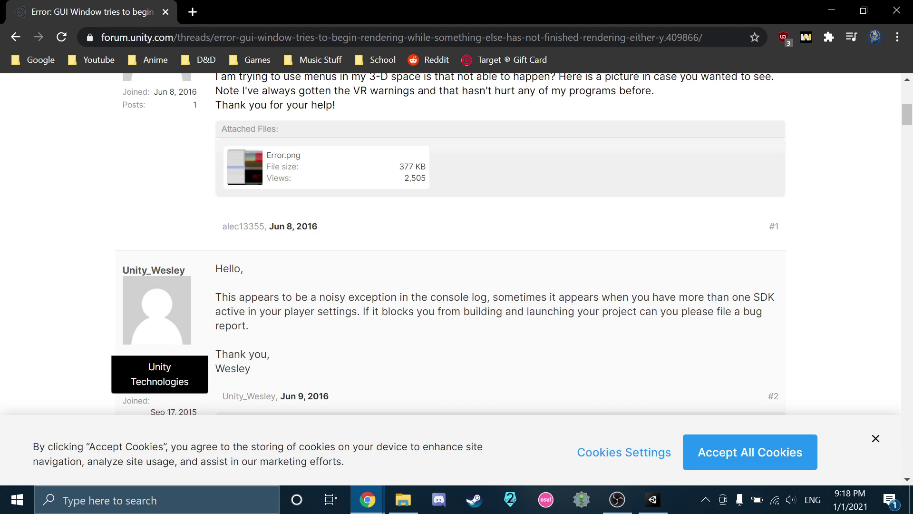
Switch to Unity and open the Project Settings
click(653, 505)
click(10, 23)
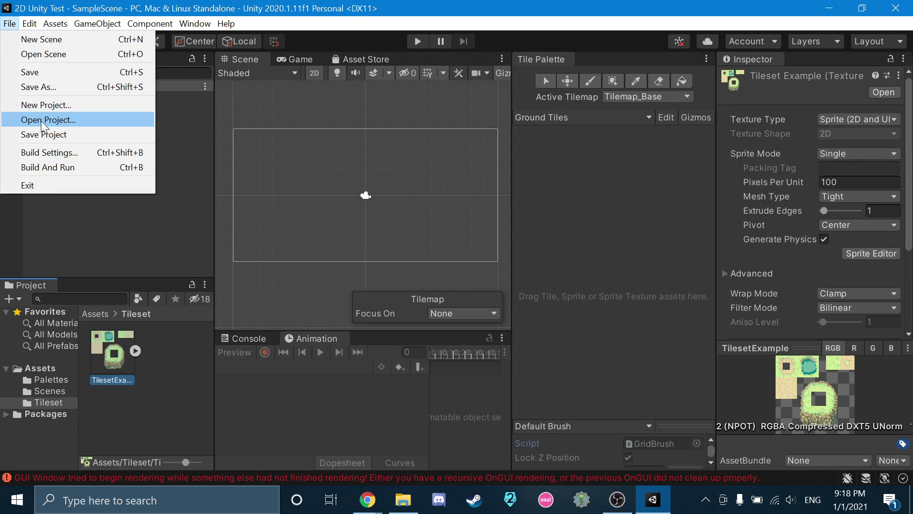
mouse_move(24, 25)
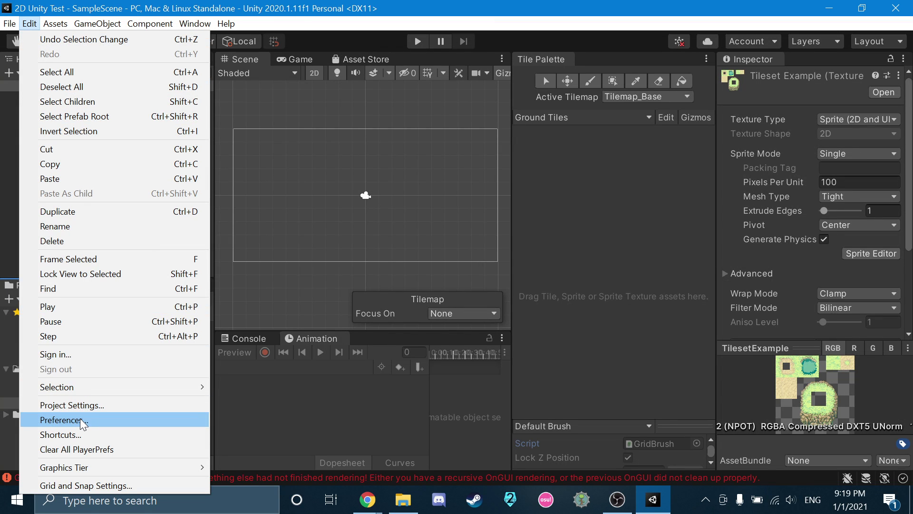
click(92, 405)
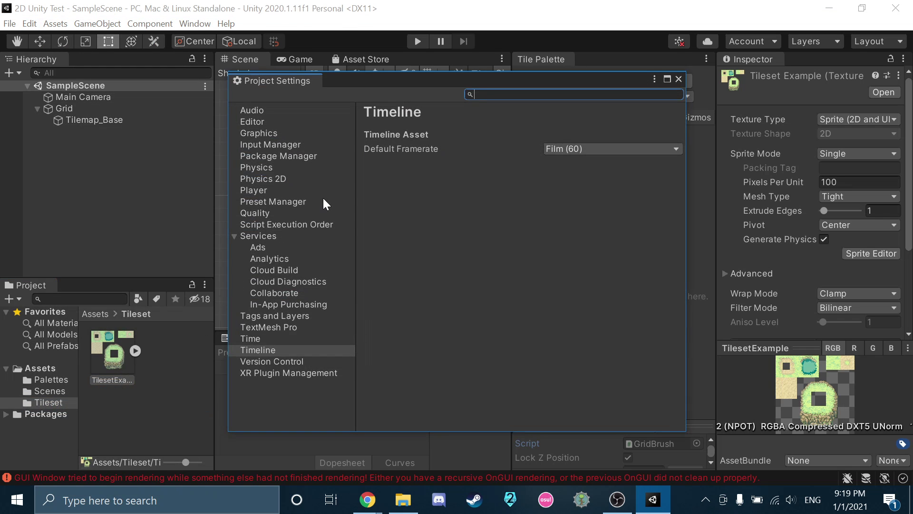
Look through the Project Settings categories, including Version Control, XR Plugin Management, Time, Physics 2D and Input Manager, and close the settings window
click(278, 362)
click(276, 374)
click(278, 350)
click(278, 338)
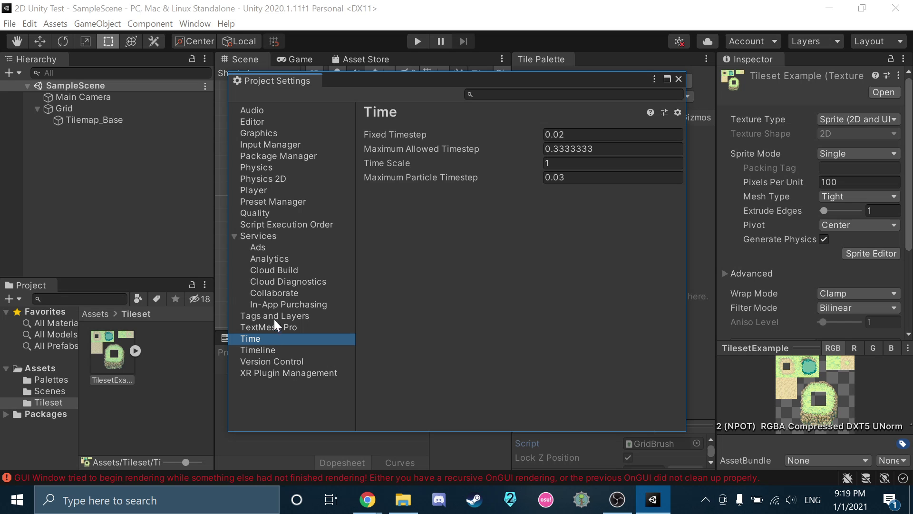
click(281, 293)
click(289, 248)
click(291, 180)
click(305, 145)
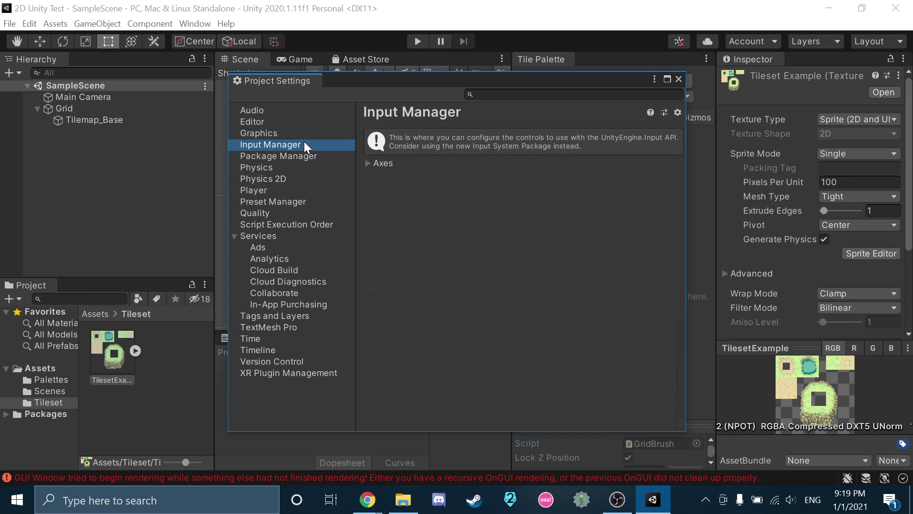
click(678, 79)
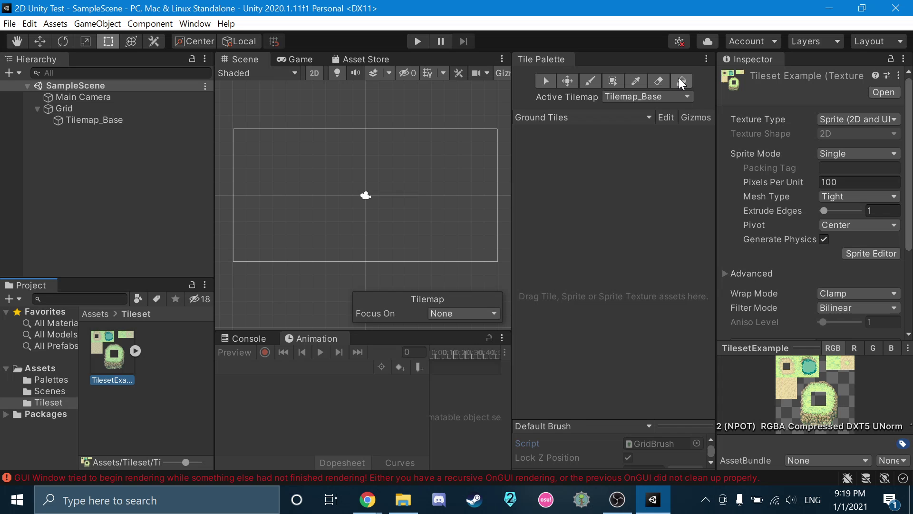
Switch back to the open Chrome windows
mouse_move(368, 509)
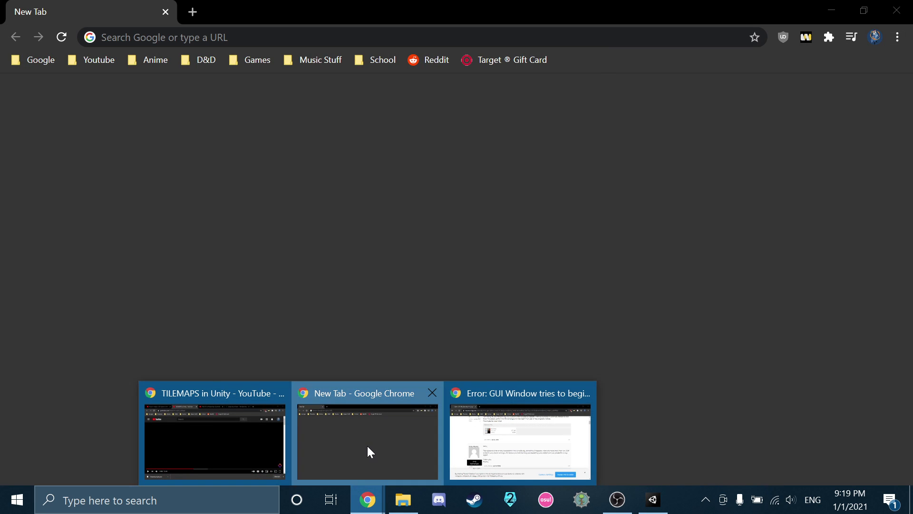
Close the empty browser window and read the Unity forum thread on the GUI Window rendering error, accepting all cookies
click(369, 452)
click(897, 6)
mouse_move(367, 500)
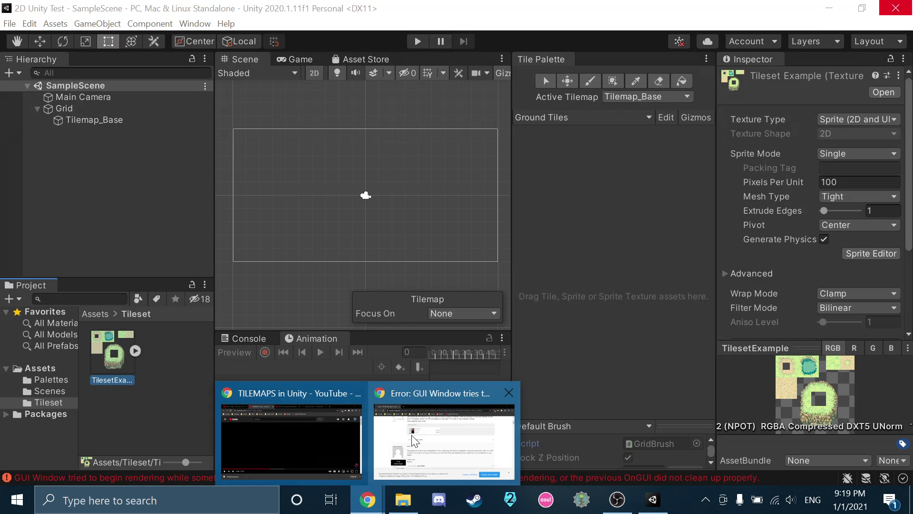
click(381, 428)
scroll(311, 289, down, 3)
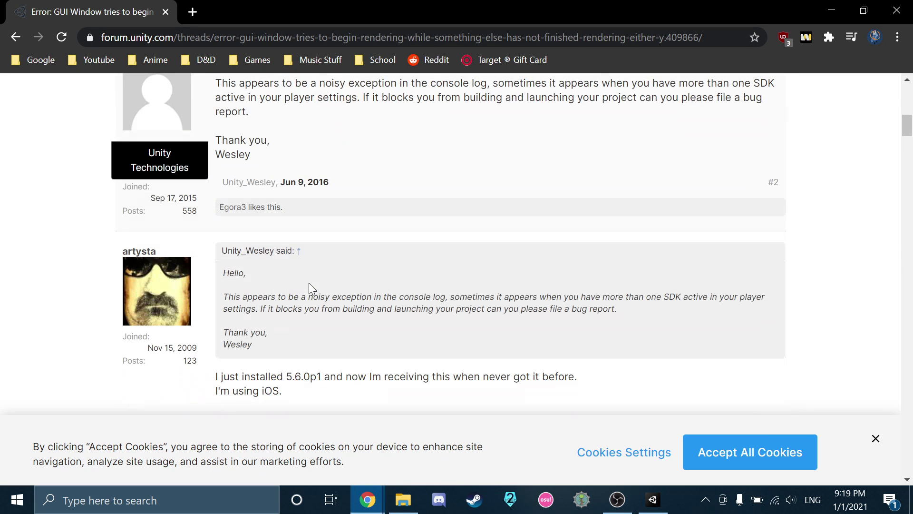
scroll(312, 285, up, 2)
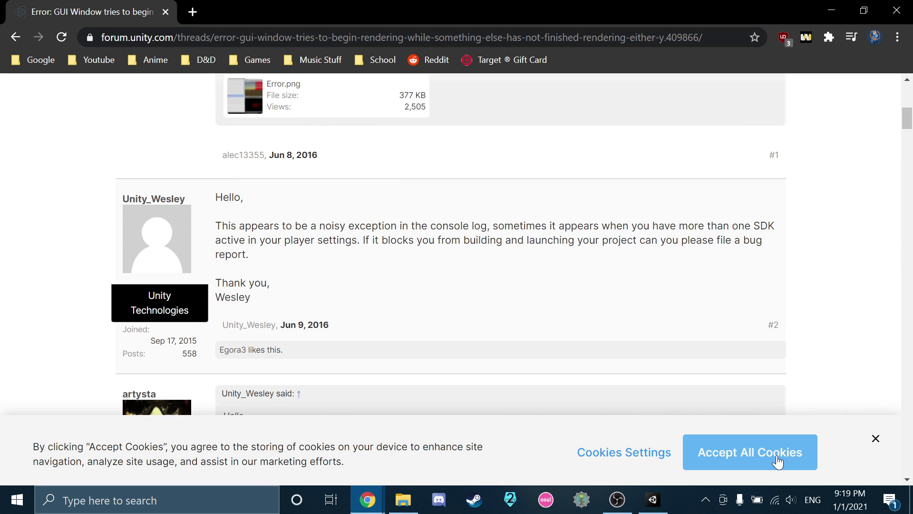
click(750, 452)
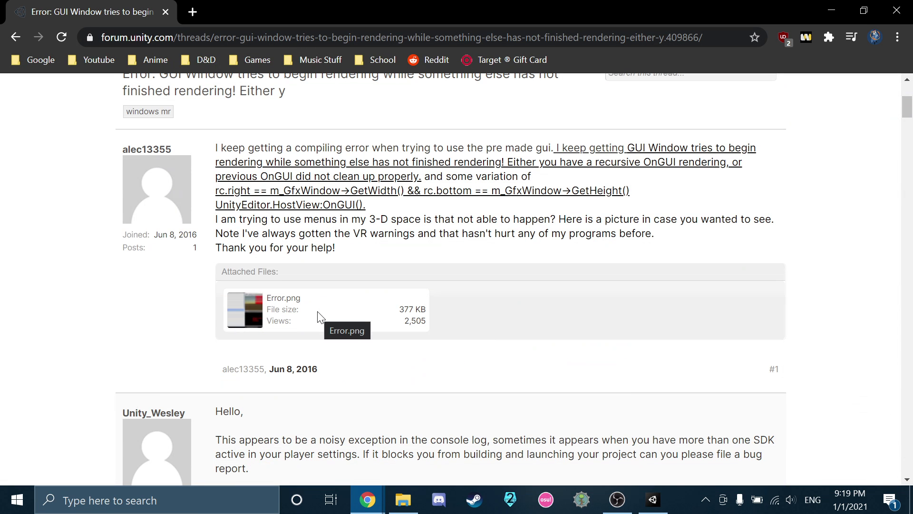
Check the correction note in the TILEMAPS in Unity video in the browser and return to Unity
key(alt+Tab)
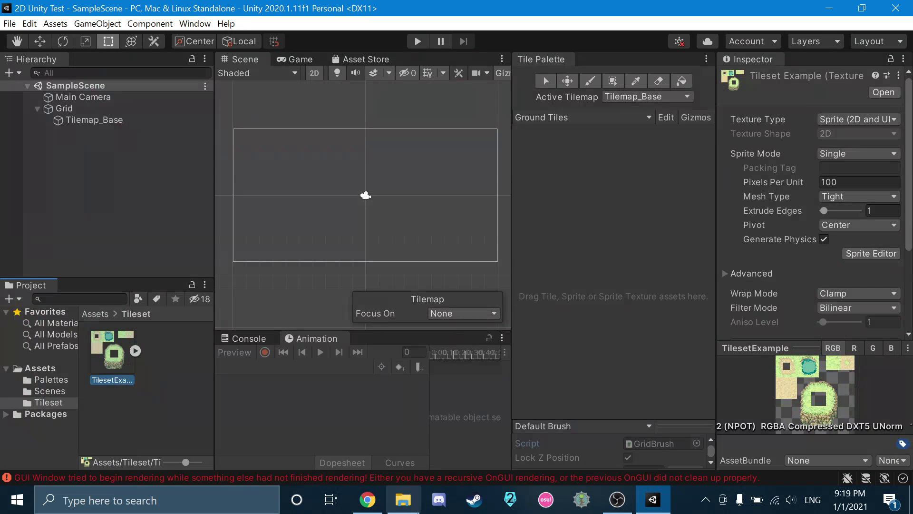
click(373, 492)
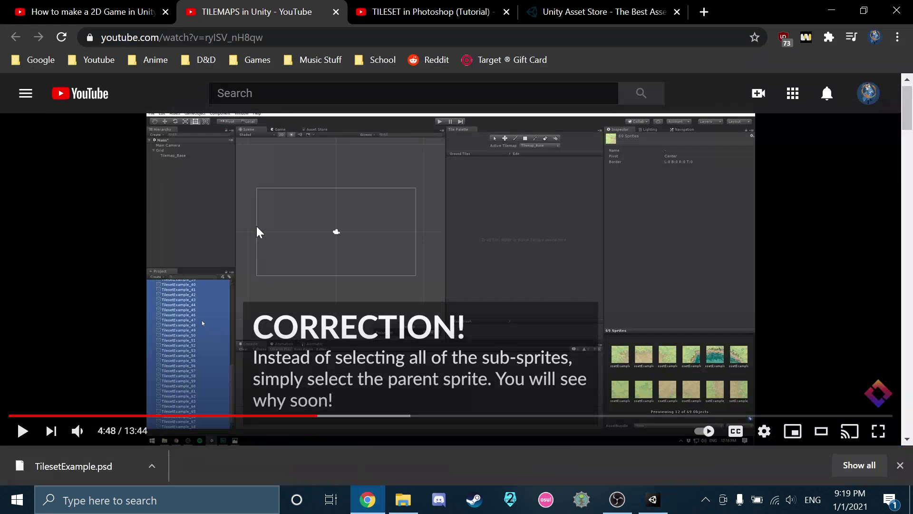
click(388, 384)
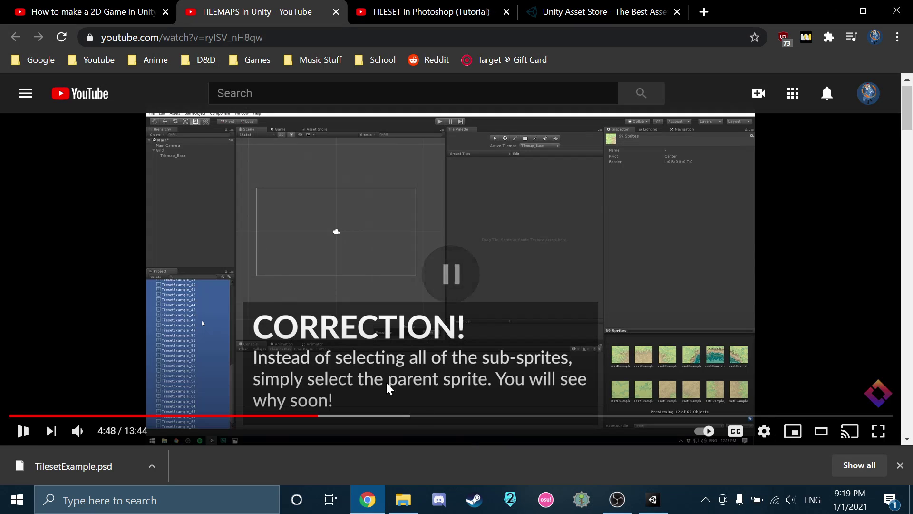
click(649, 500)
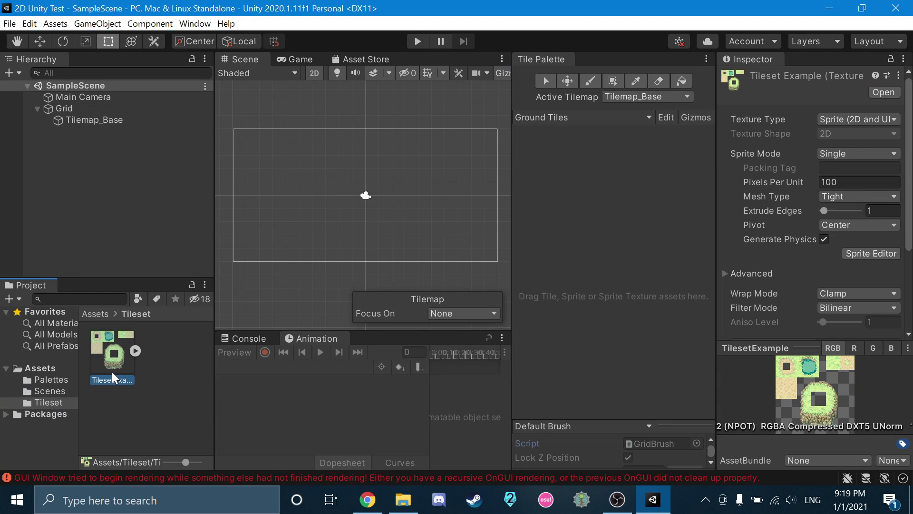
Expand the TilesetExample texture in the Tileset folder to inspect its sub-sprites, and collapse it again
click(136, 351)
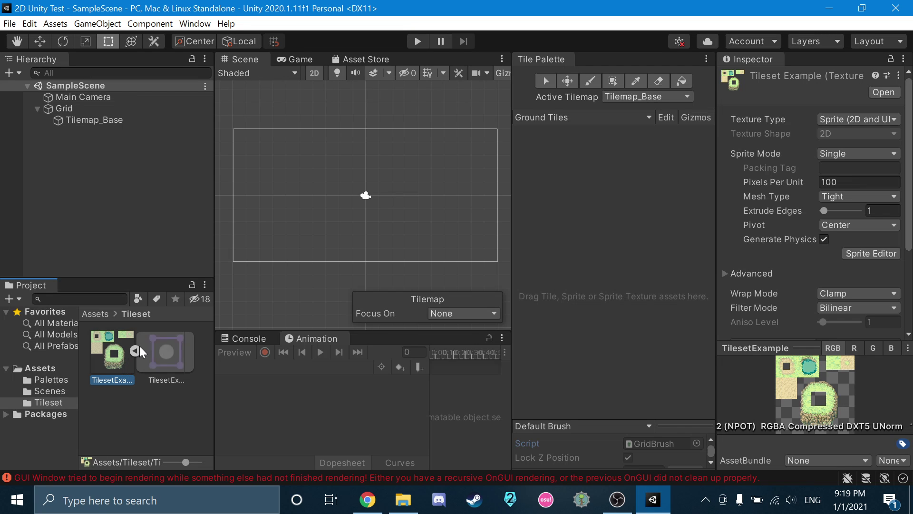
click(136, 352)
right_click(106, 364)
click(105, 389)
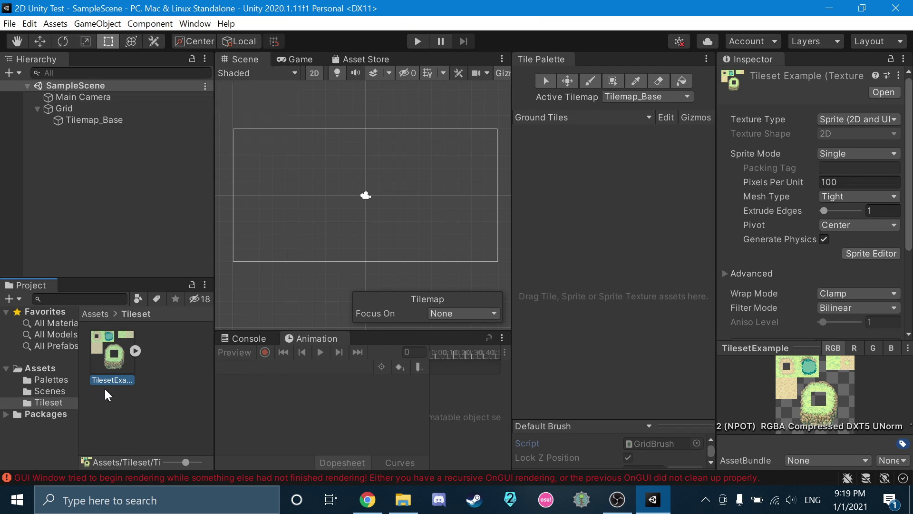
Set the TilesetExample texture's Sprite Mode to Multiple and apply the import settings while opening the Sprite Editor
click(859, 153)
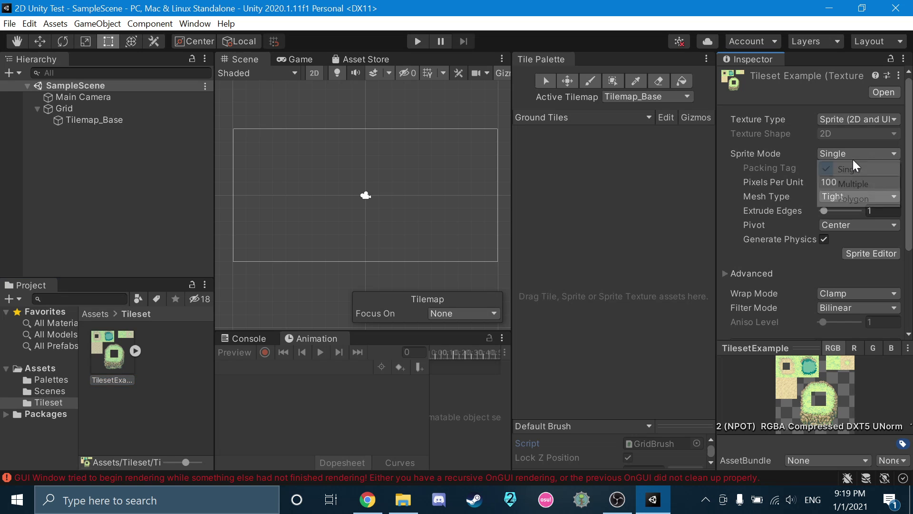
click(837, 182)
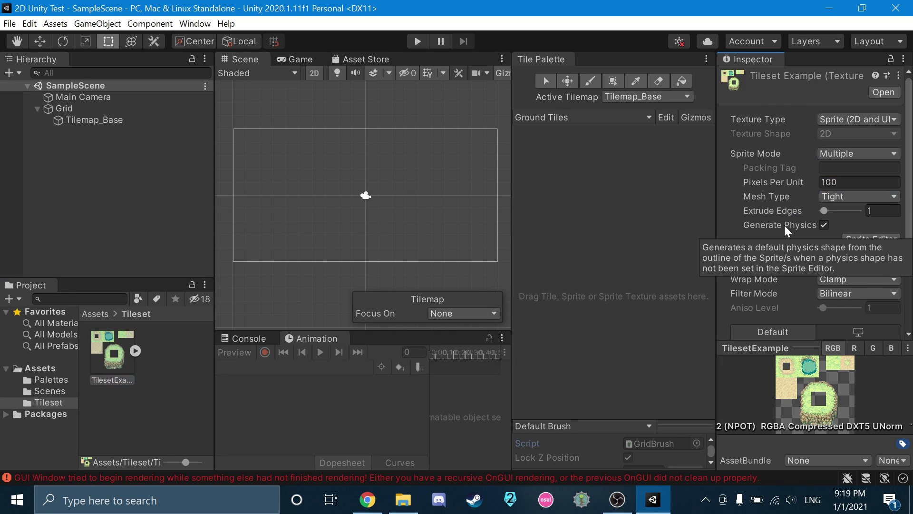
scroll(787, 228, down, 3)
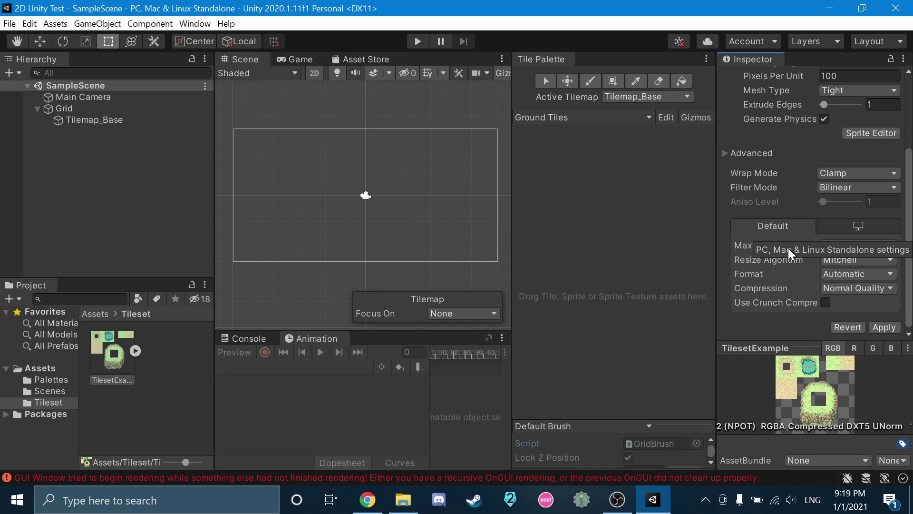
scroll(787, 188, up, 3)
click(856, 239)
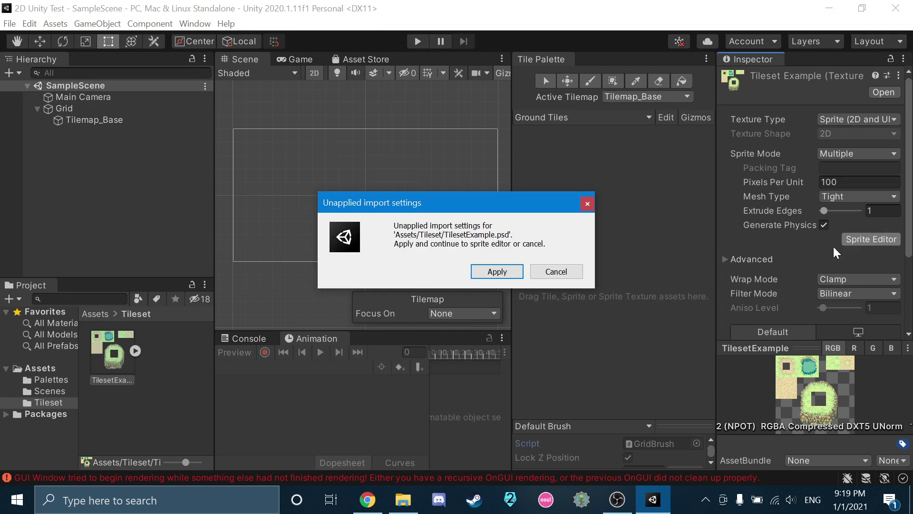
click(494, 272)
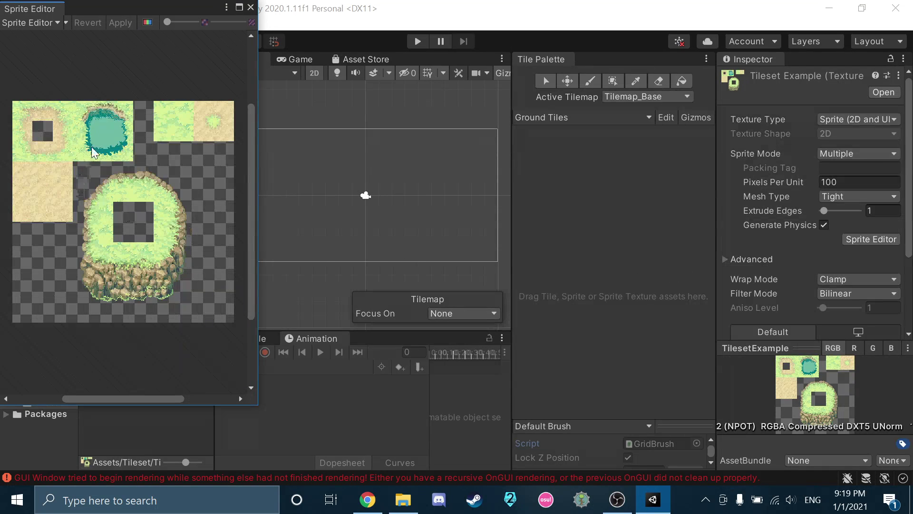
drag(108, 12, 473, 104)
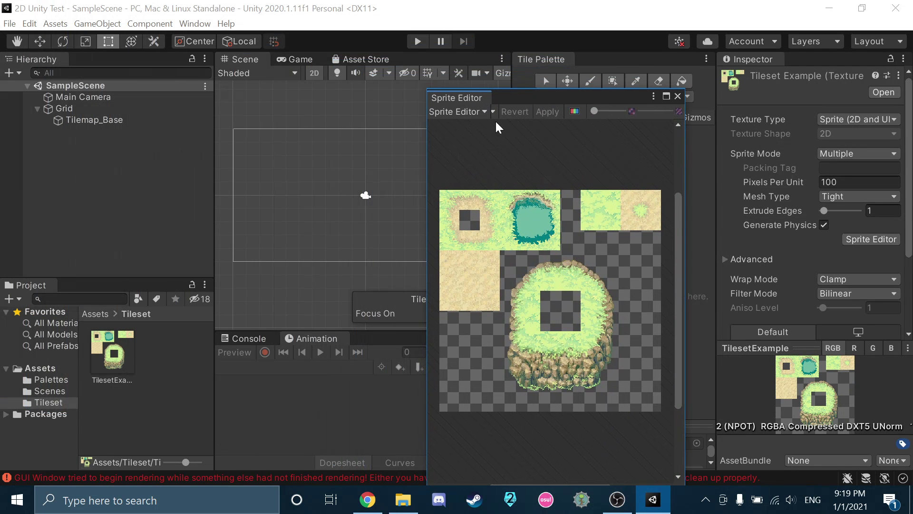
click(472, 111)
click(473, 113)
click(677, 96)
Replay the tileset import section of the TILEMAPS in Unity video, dismissing the browser's download bar, and return to Unity
click(367, 499)
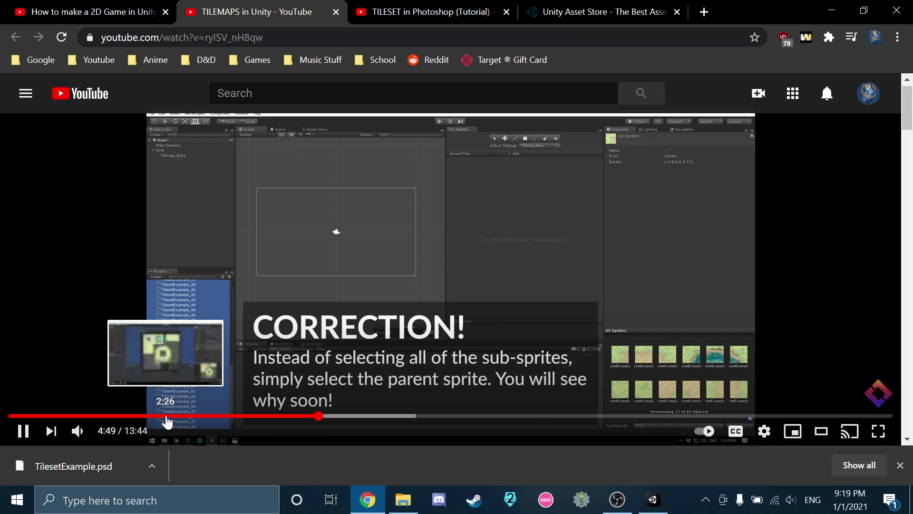
click(76, 417)
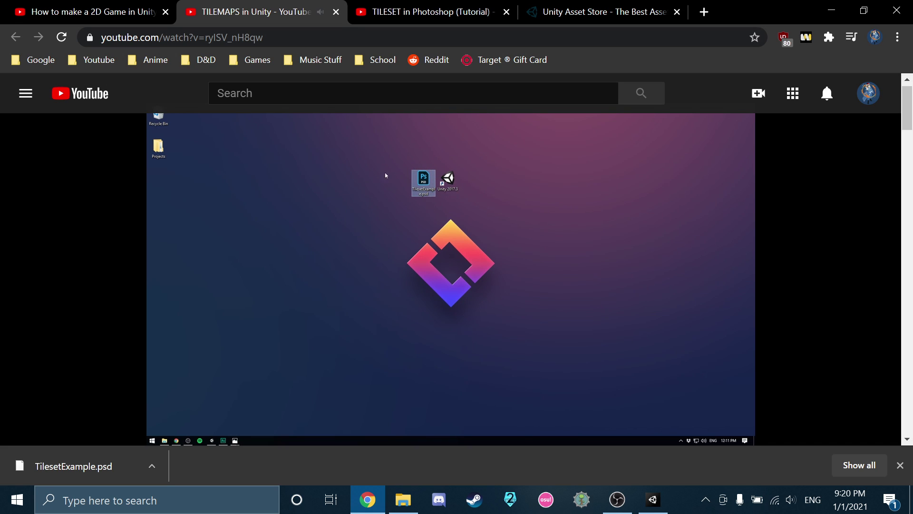
click(901, 465)
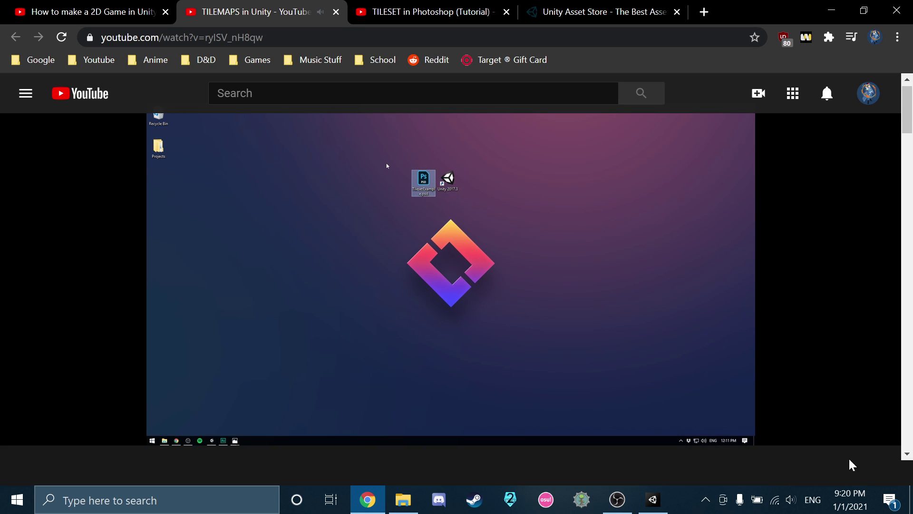
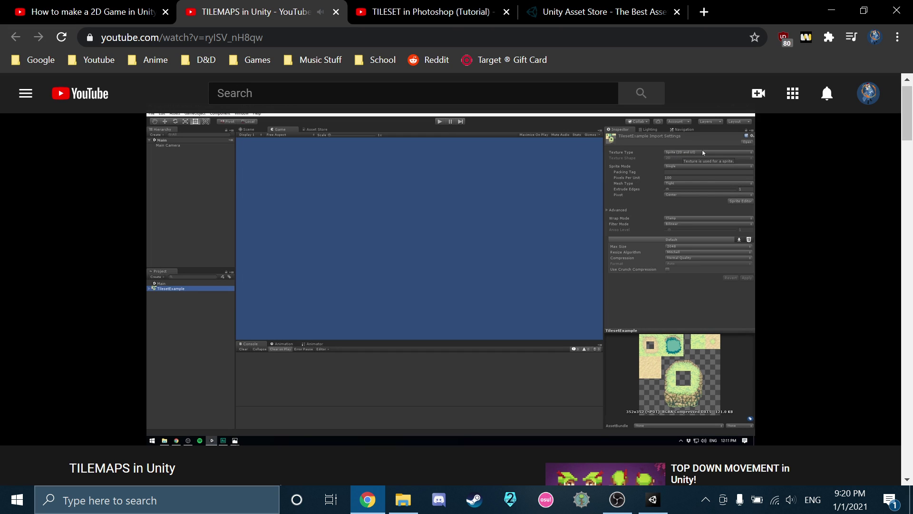
click(653, 500)
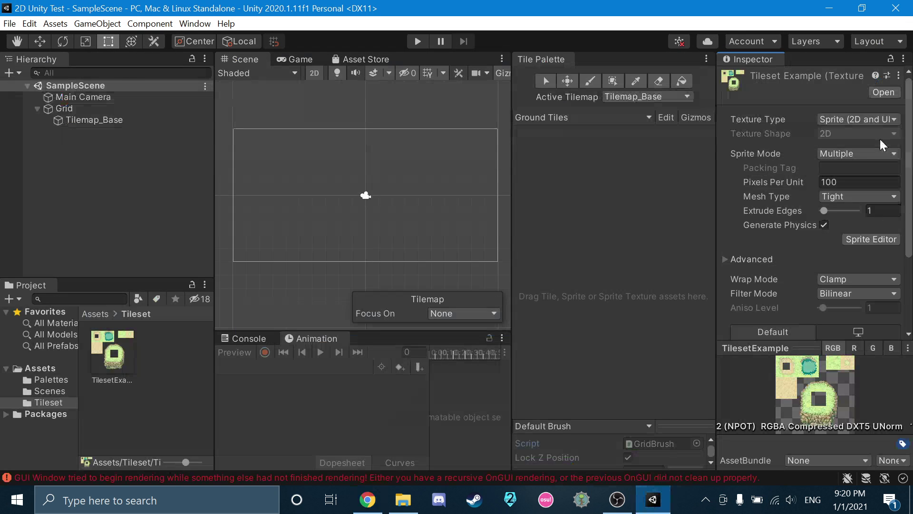
click(666, 501)
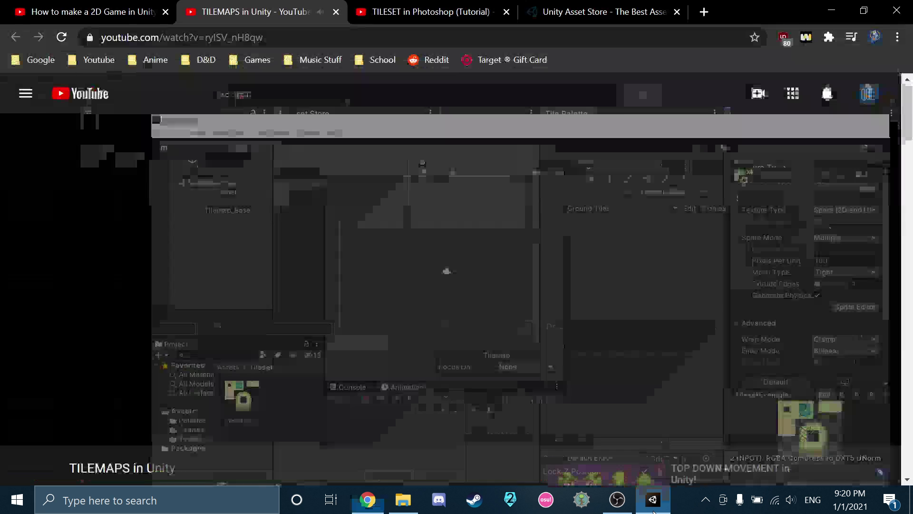
click(654, 504)
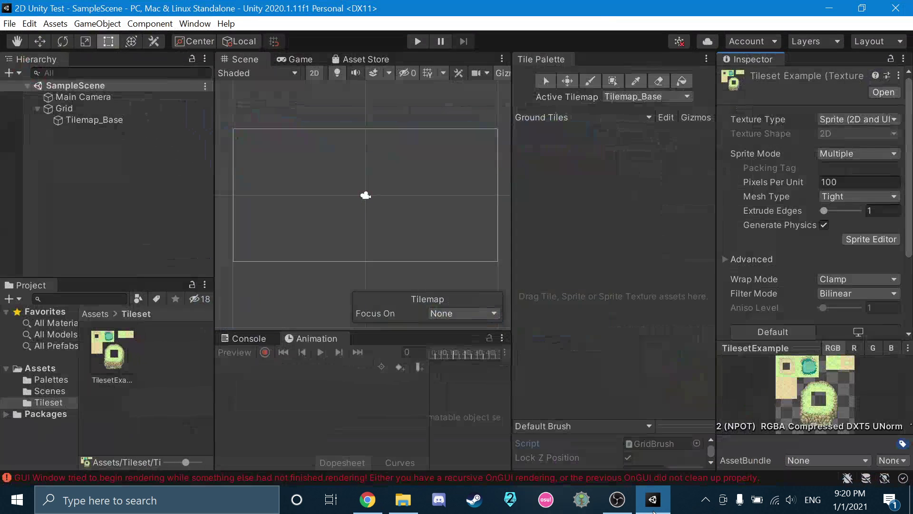
Set the TilesetExample texture's Pixels Per Unit to 32 and consult the tutorial video for the next import setting
click(852, 182)
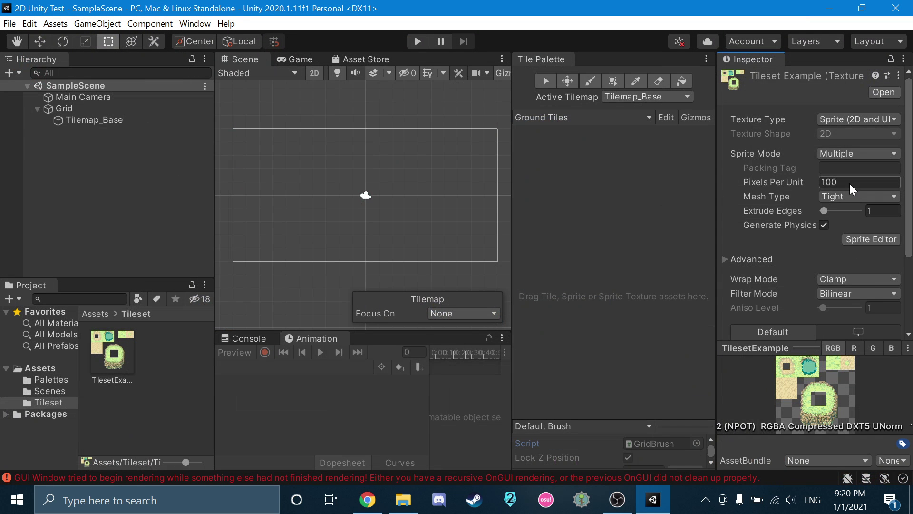
key(BackSpace)
click(366, 500)
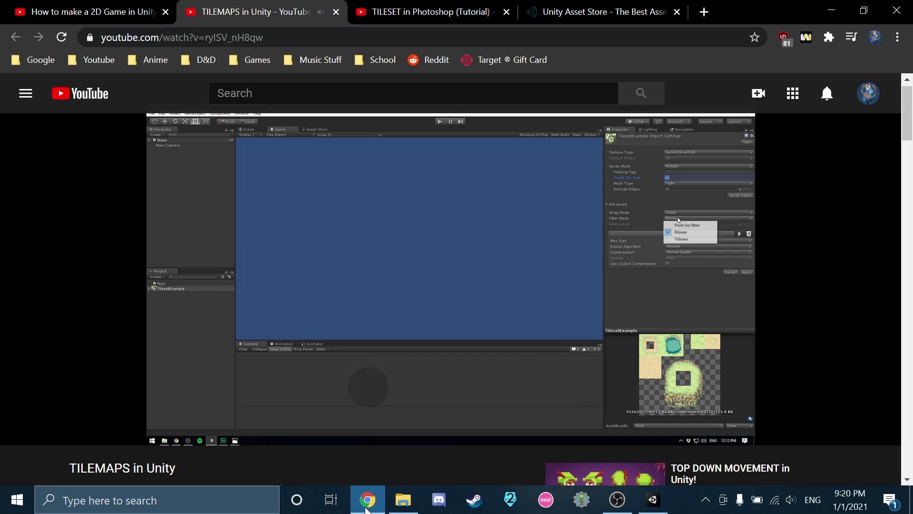
click(366, 507)
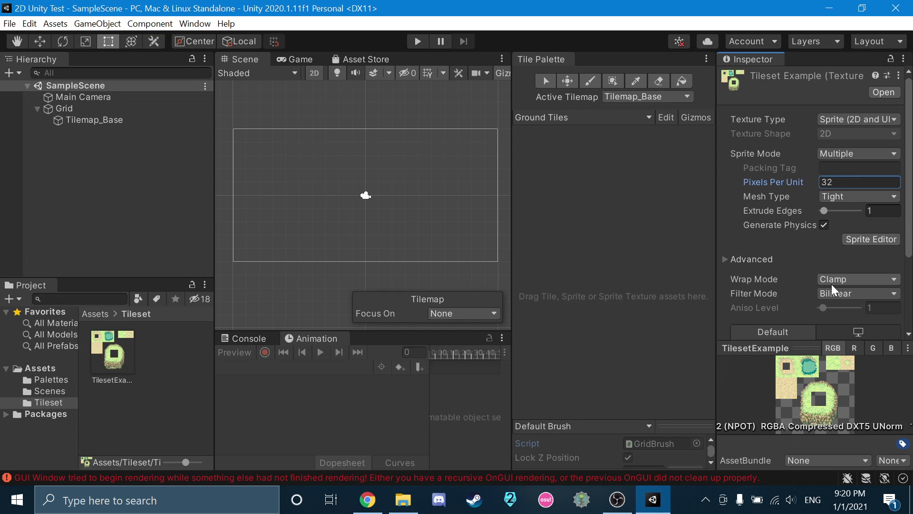
Set the tileset texture's Filter Mode to Point (no filter) and Compression to None, and apply the import settings
click(833, 289)
click(836, 306)
scroll(767, 260, down, 3)
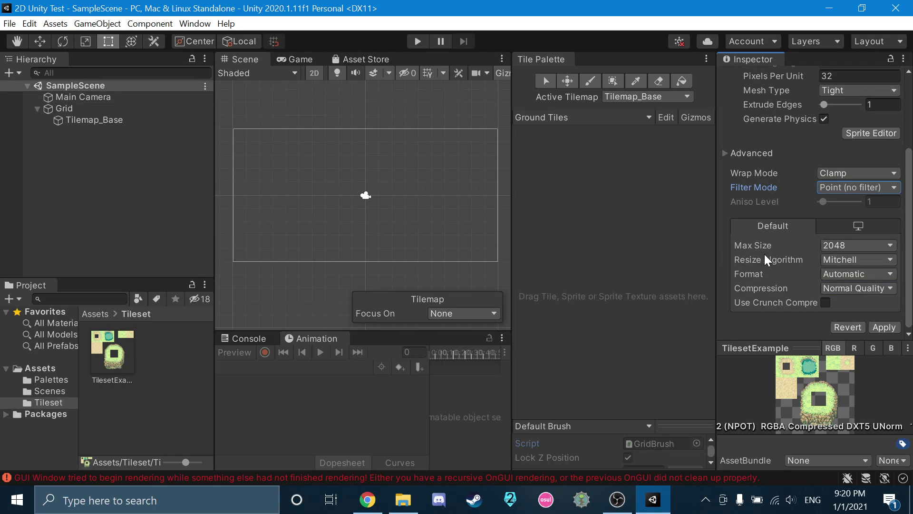
click(857, 288)
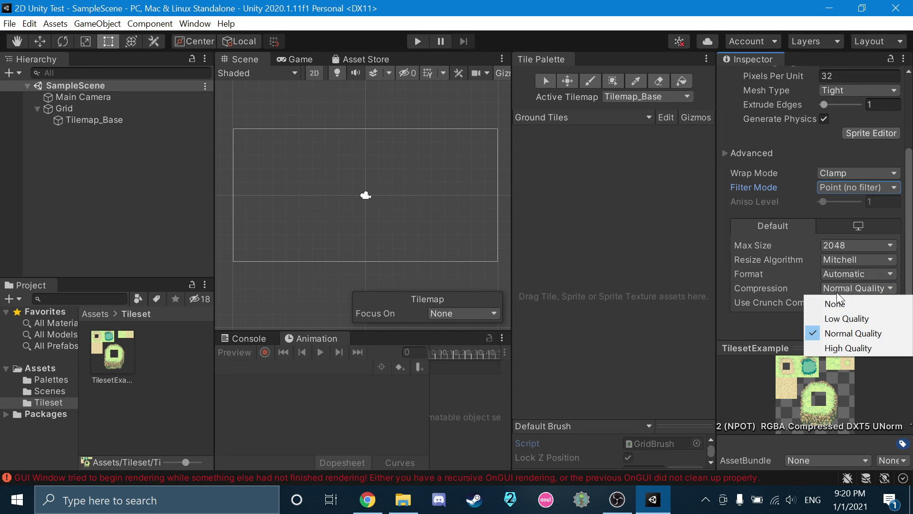
click(836, 307)
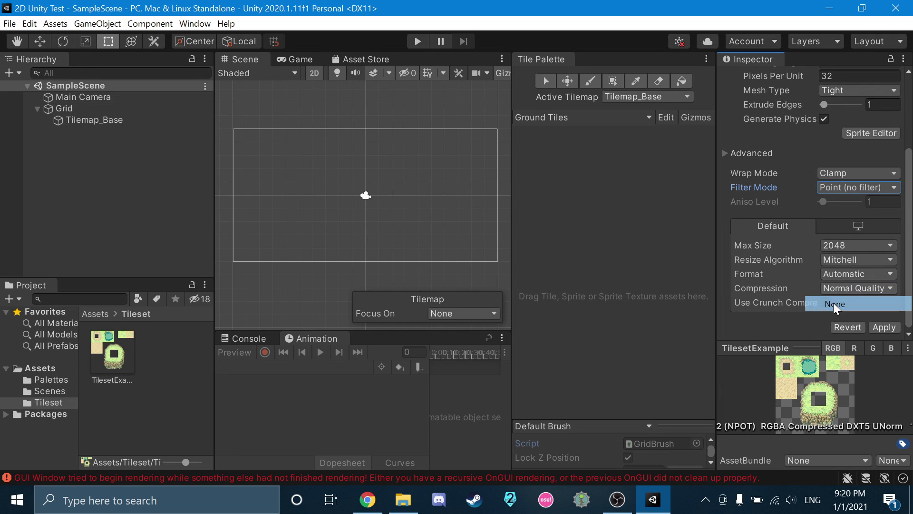
click(883, 328)
scroll(812, 245, up, 3)
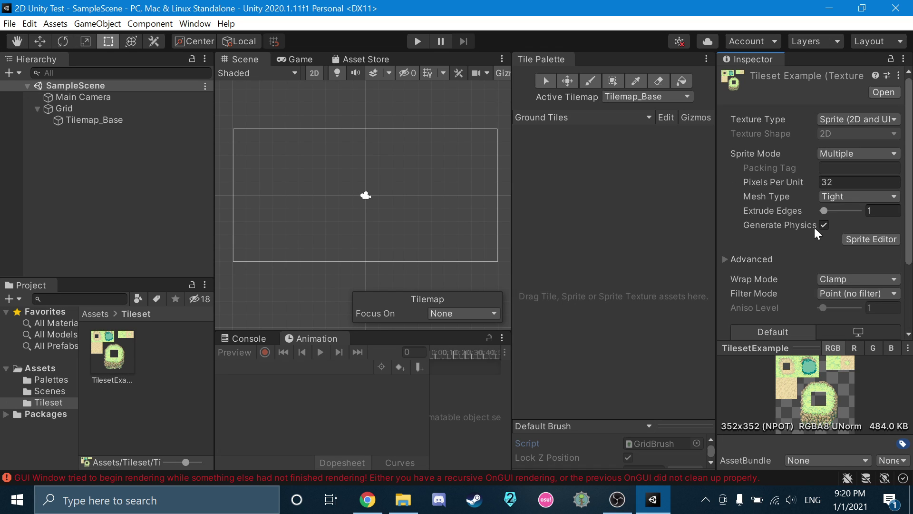
Open the tileset texture in the Sprite Editor and widen the editor window until the Slice and Trim commands fit
click(860, 237)
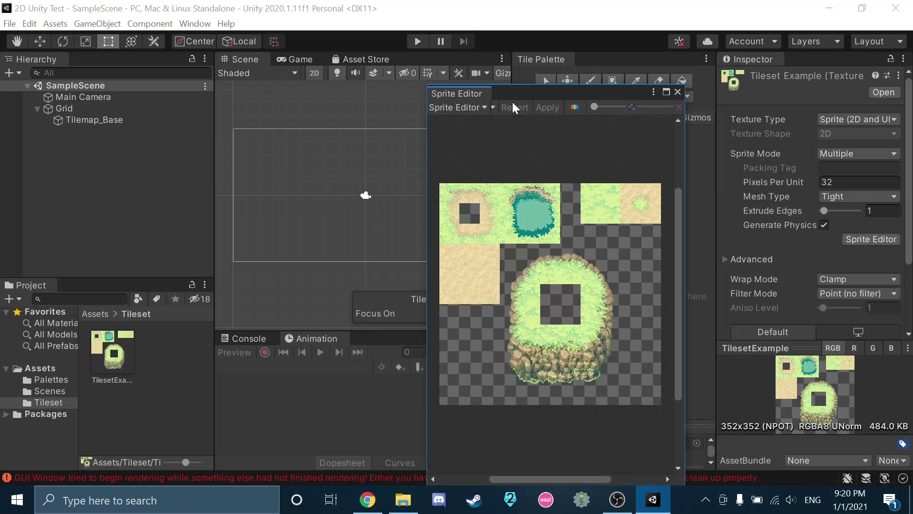
drag(534, 86, 535, 63)
click(486, 84)
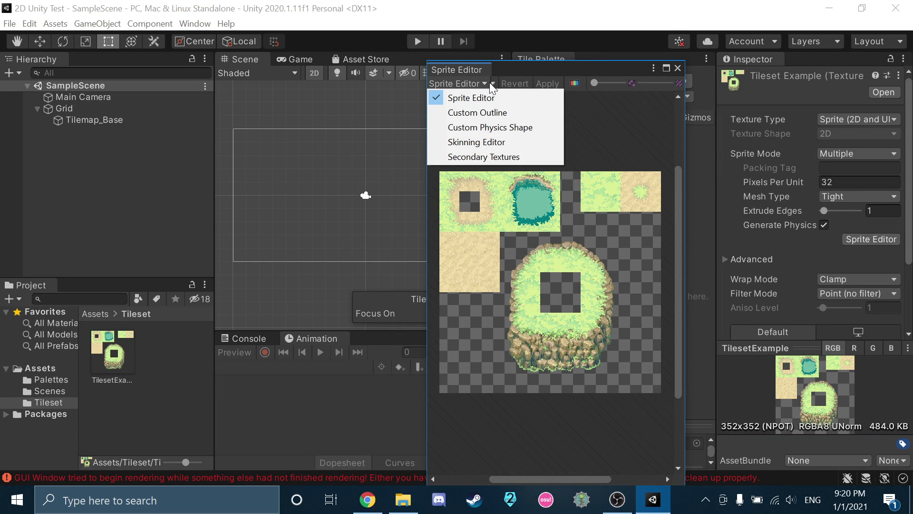
click(486, 85)
click(493, 84)
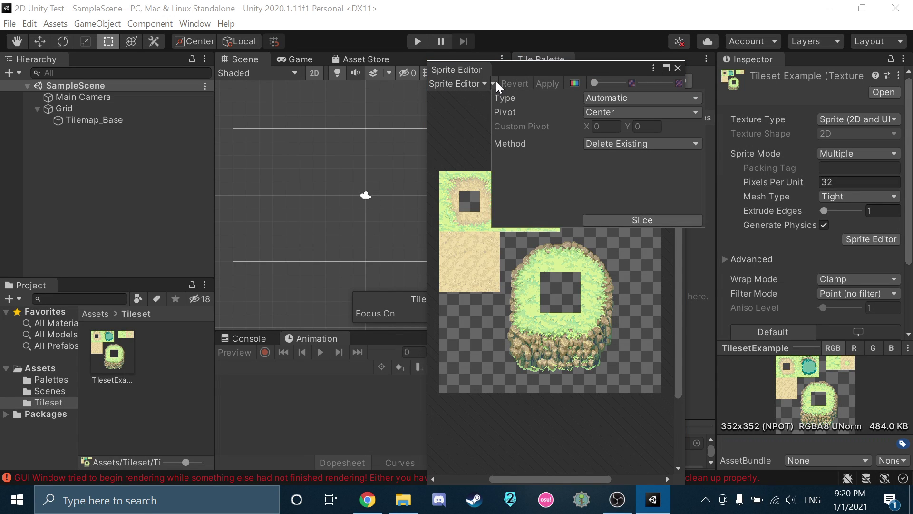
click(536, 71)
drag(536, 70, 567, 64)
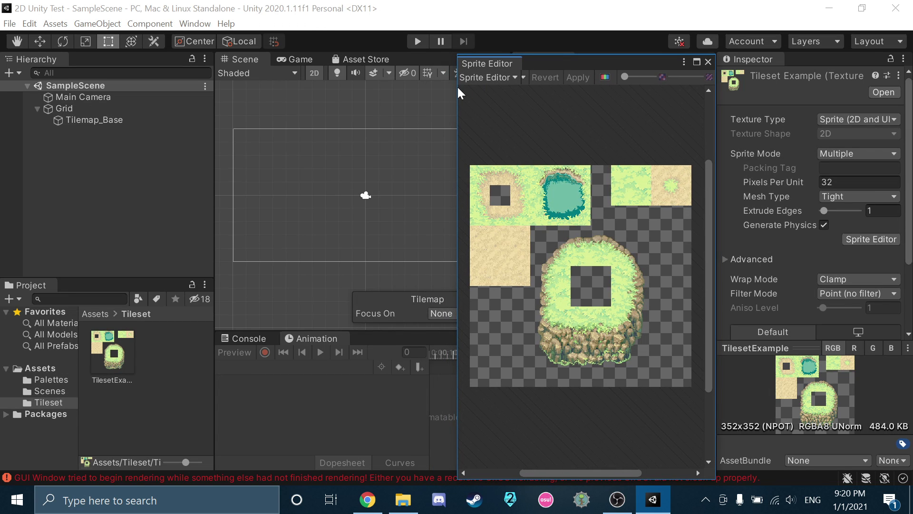
drag(453, 88, 332, 107)
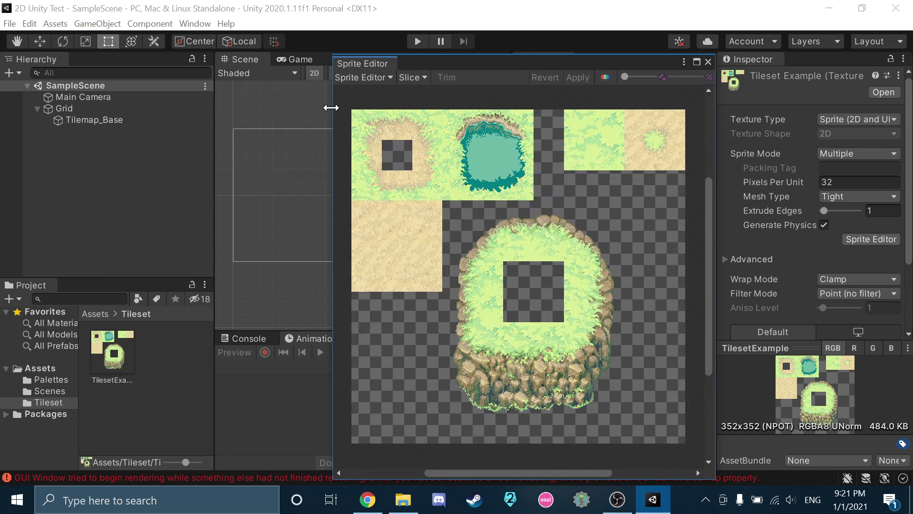
Slice the tileset texture by Grid By Cell Size with a pixel size of 32 by 32
click(416, 80)
click(508, 92)
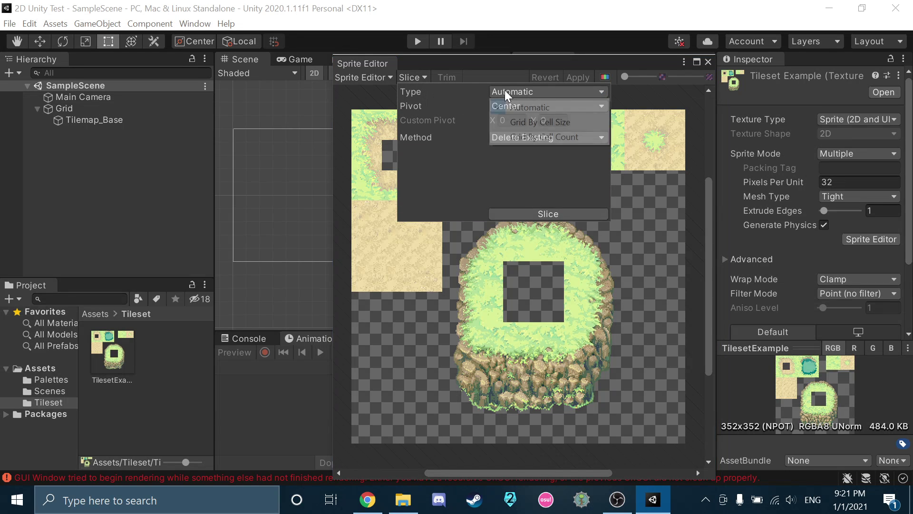
click(516, 123)
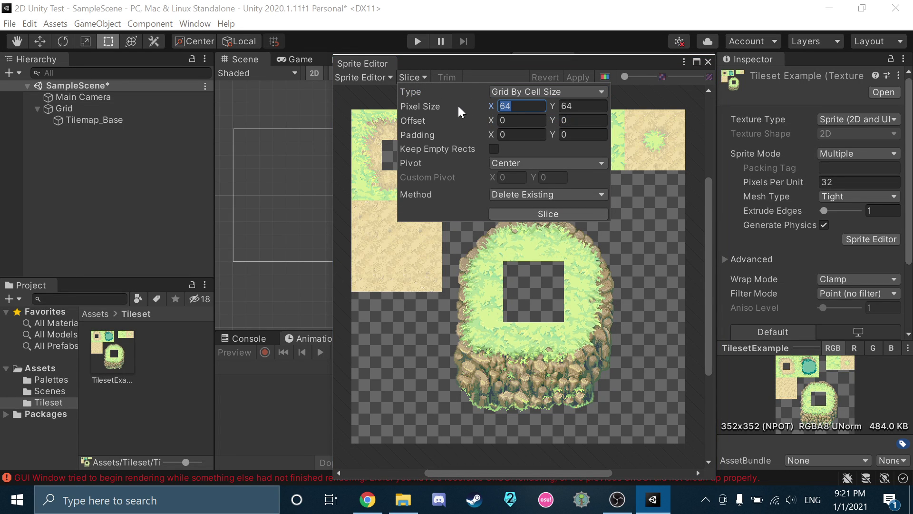
text(32)
key(Tab)
text(32)
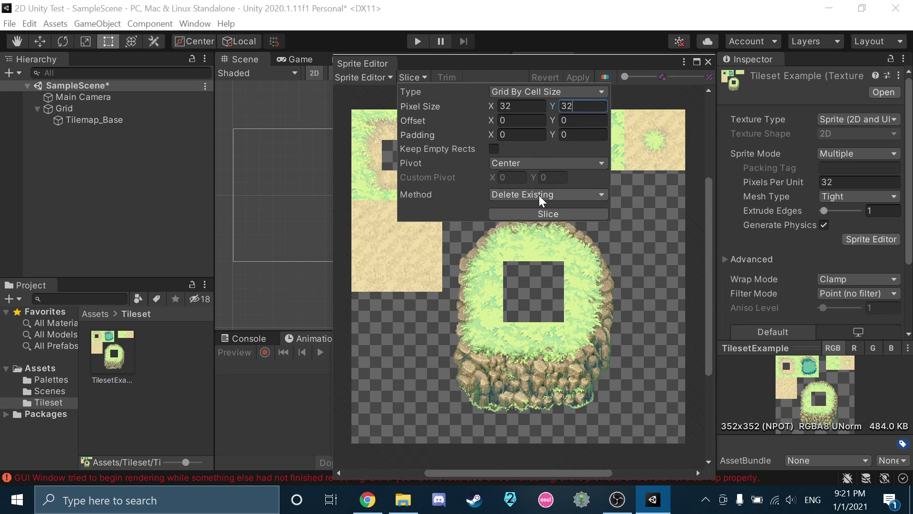
click(536, 215)
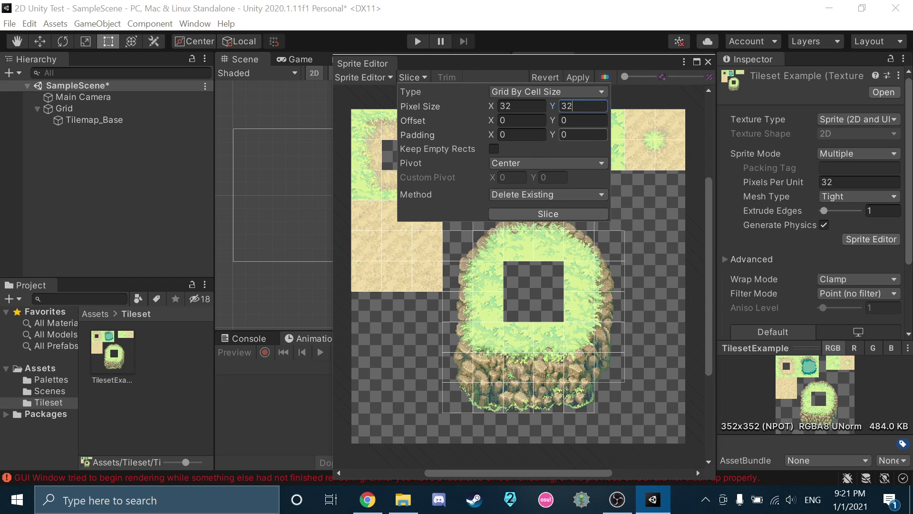
Check the sliced cells, apply the slicing to the tileset texture and close the Sprite Editor
click(641, 129)
click(593, 181)
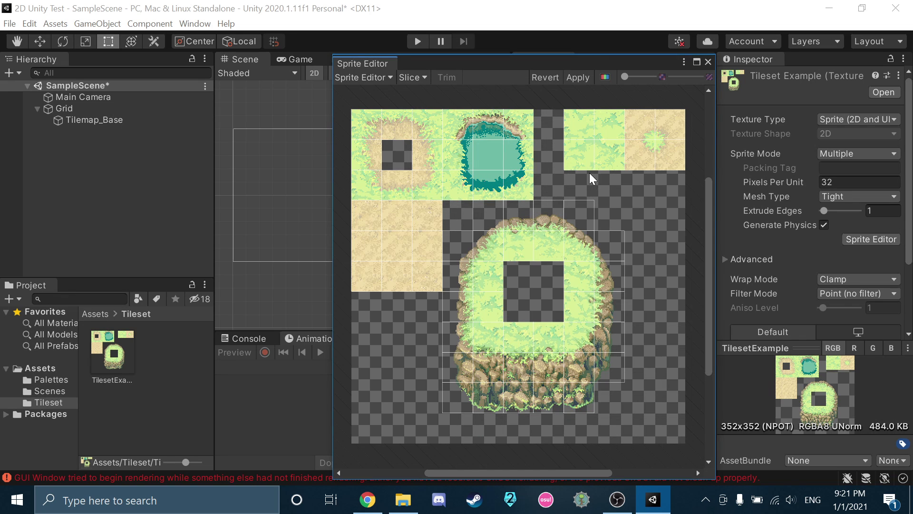
click(615, 127)
click(562, 226)
click(608, 217)
click(578, 77)
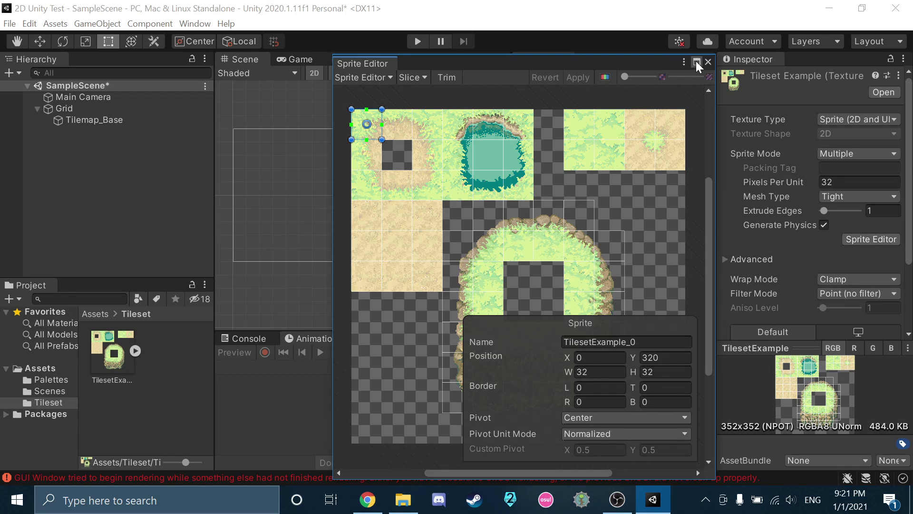
click(708, 62)
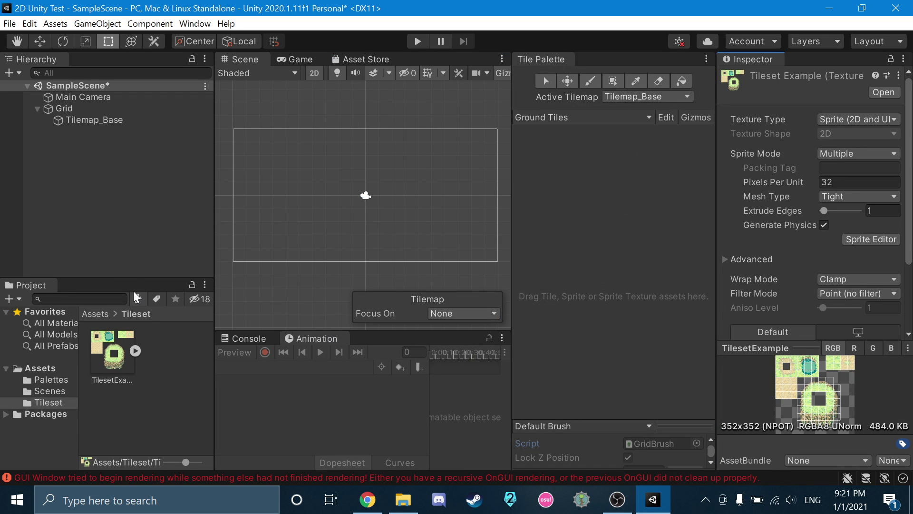
Review the texture's import settings and its sliced sprites, comparing progress with the TILEMAPS in Unity video
scroll(813, 307, down, 4)
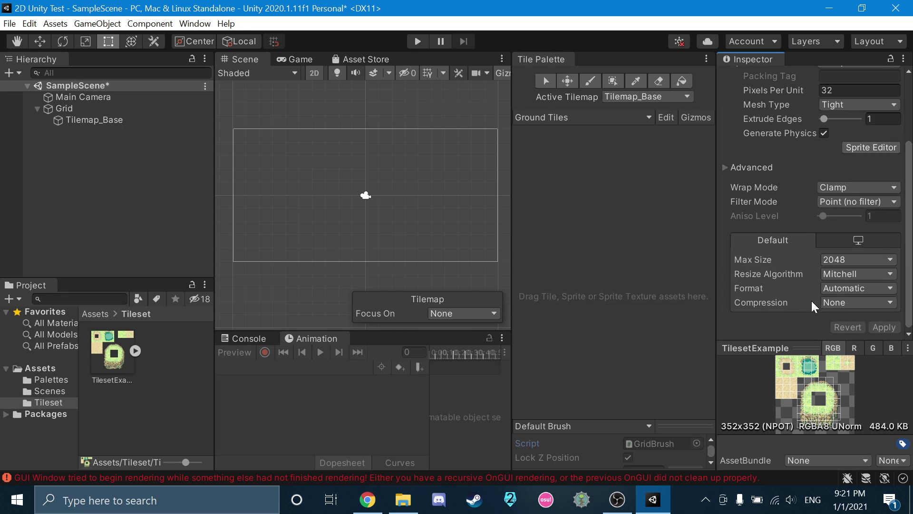
click(367, 499)
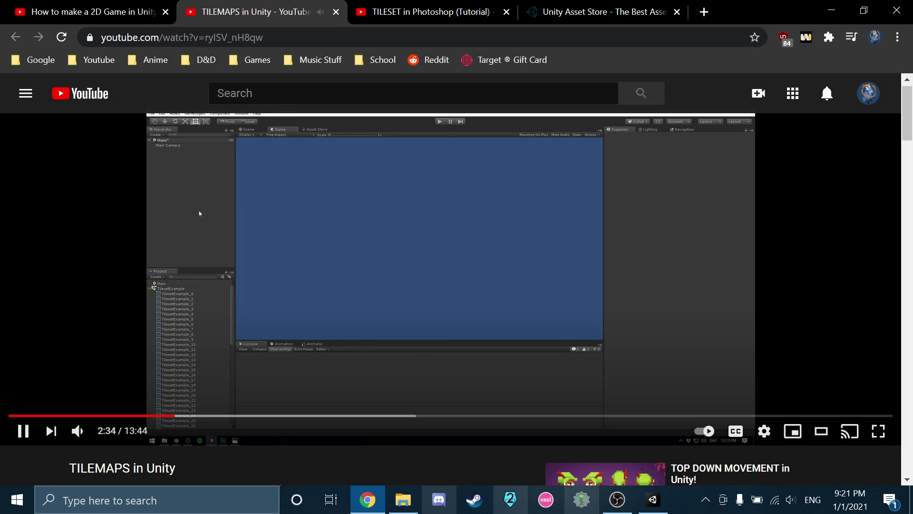
click(653, 499)
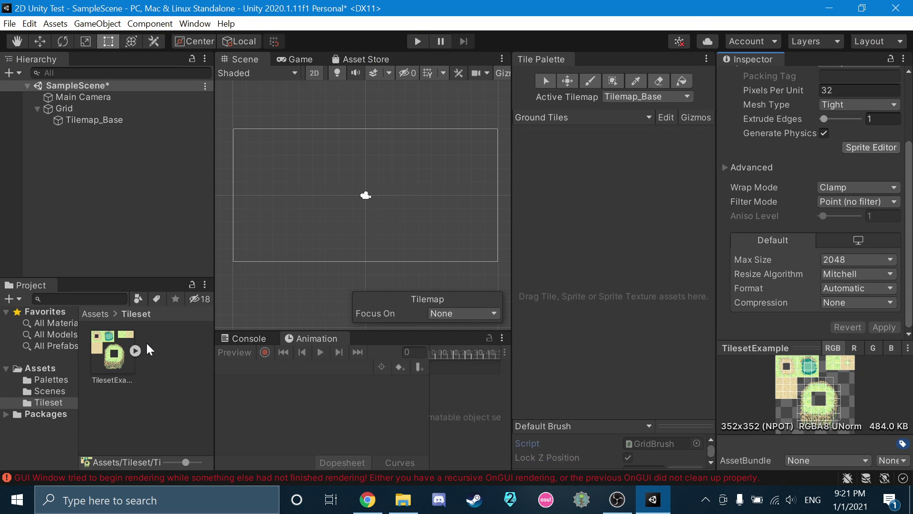
click(135, 351)
scroll(146, 367, down, 5)
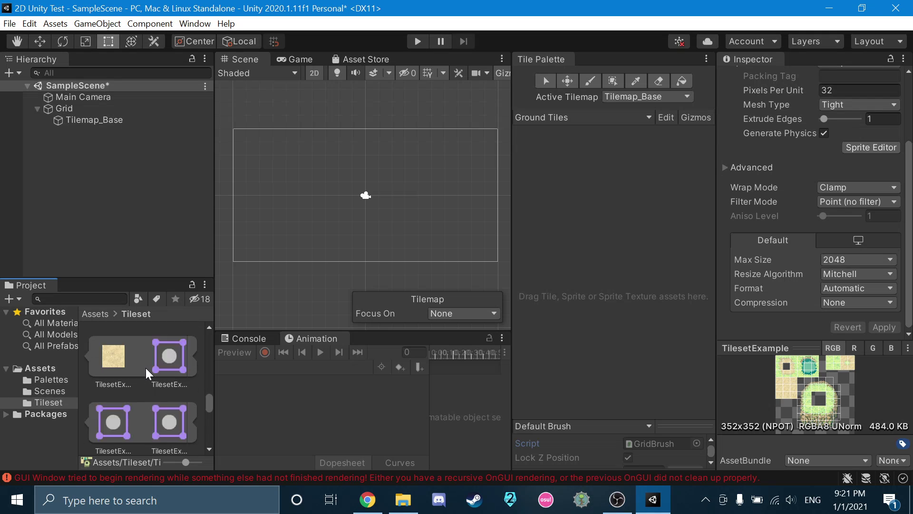
scroll(146, 367, up, 5)
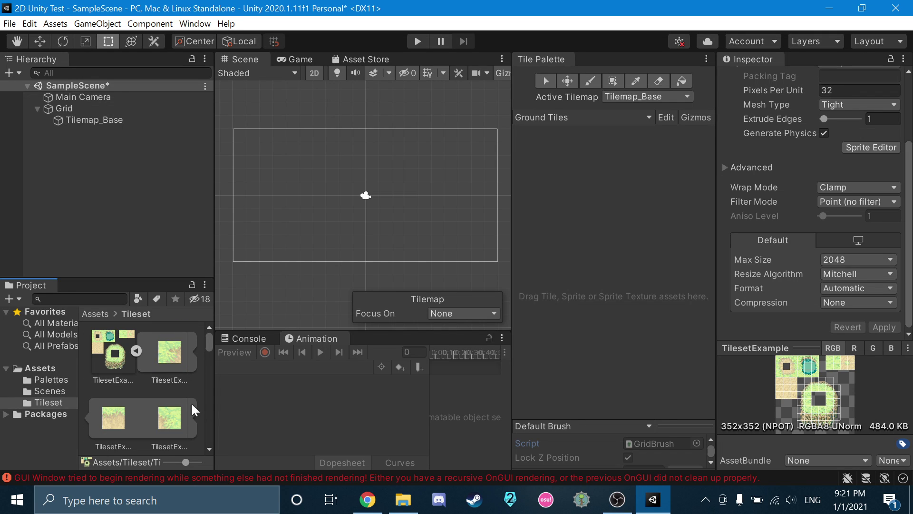
click(367, 499)
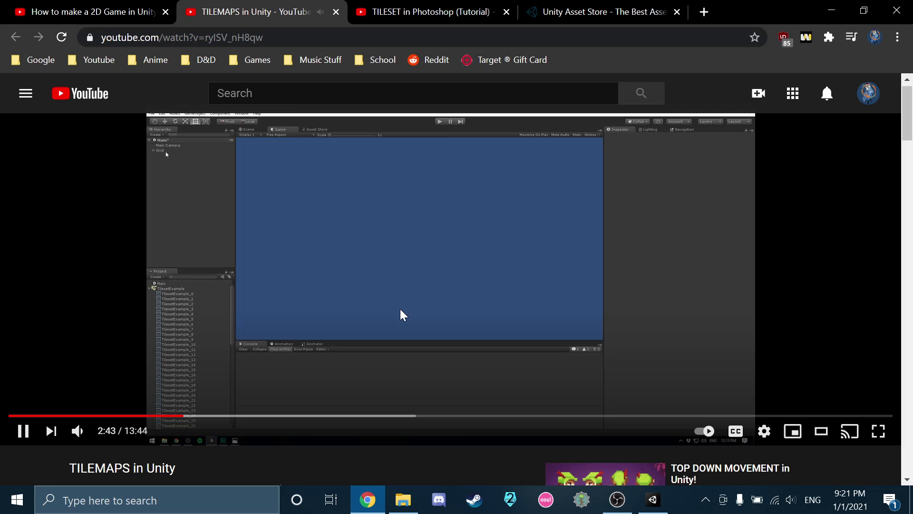
click(652, 499)
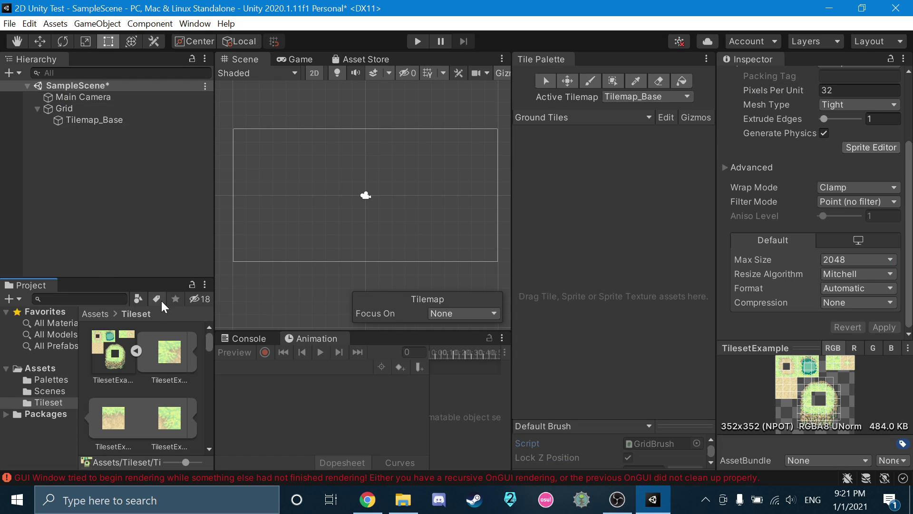
Collapse the sliced sprites and add the TilesetExample texture from the Tileset folder to the Ground Tiles palette
click(136, 351)
click(95, 314)
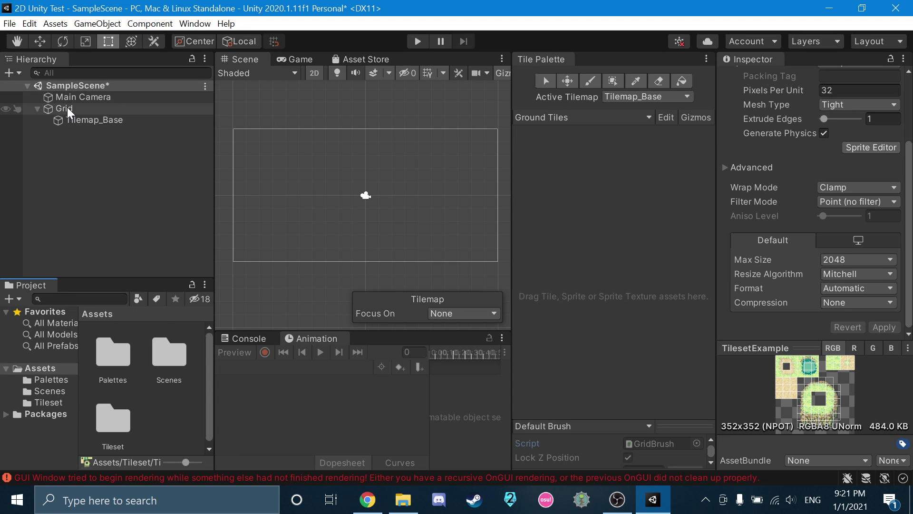
scroll(368, 206, up, 1)
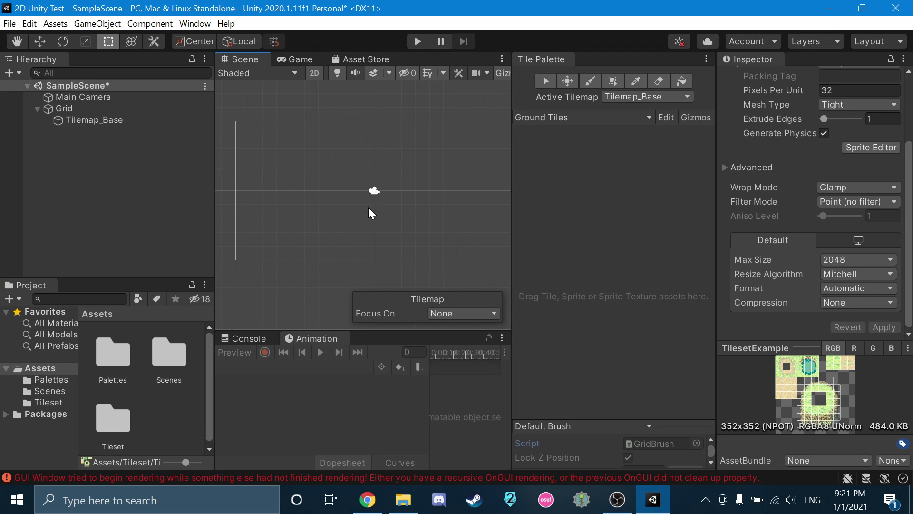
middle_drag(377, 194, 374, 215)
click(574, 169)
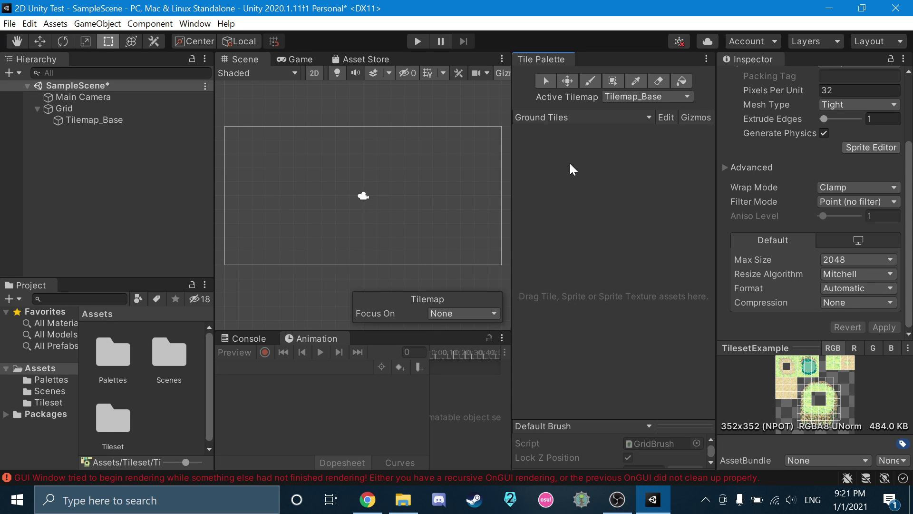
double_click(123, 430)
drag(114, 356, 595, 221)
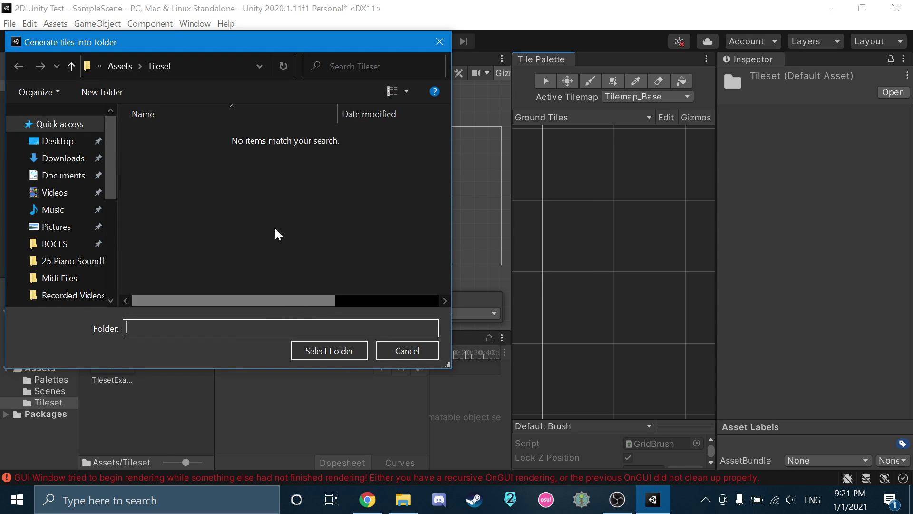
Create a folder named Palette Tileset inside Assets/Tileset and generate the palette's tiles into it
right_click(230, 141)
click(190, 184)
right_click(205, 191)
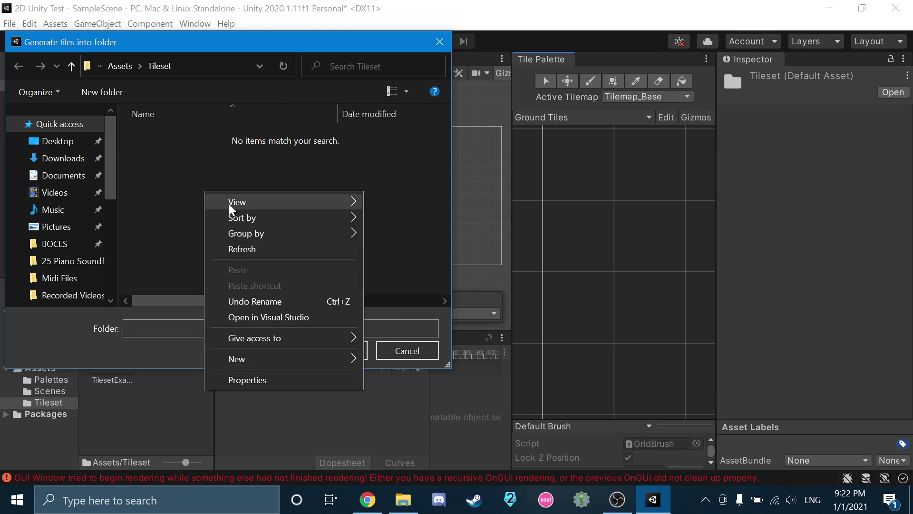
mouse_move(354, 352)
click(439, 177)
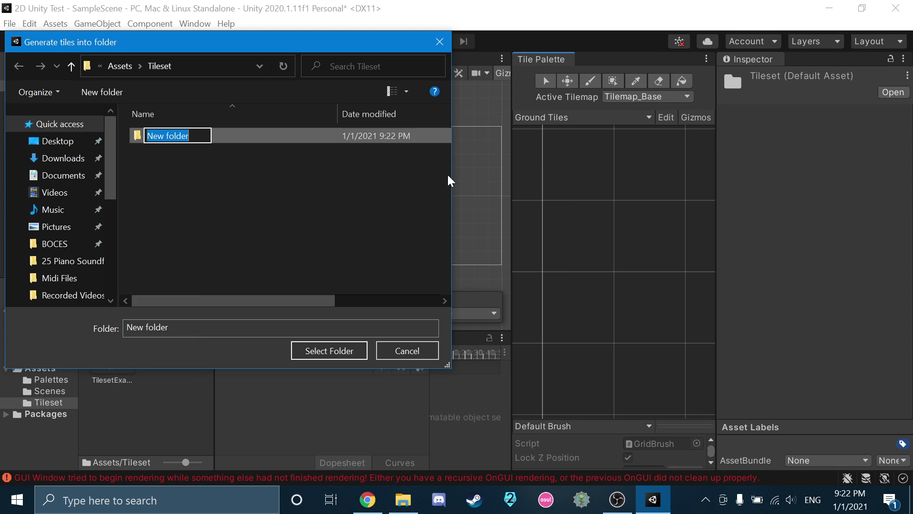
text(Palett)
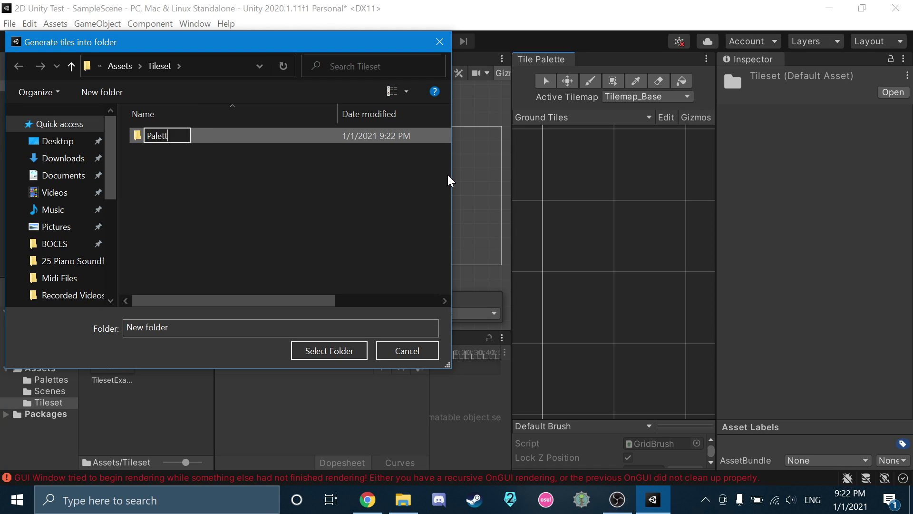
text(e Tilesse)
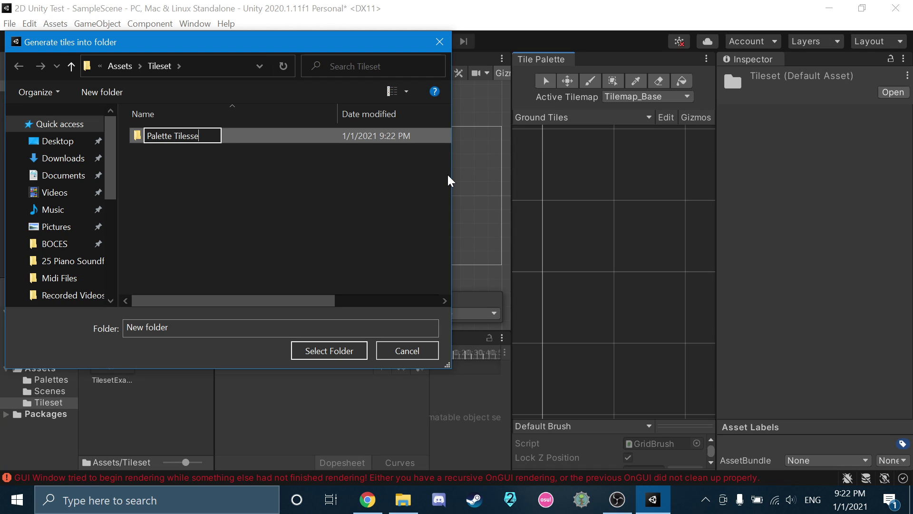
key(BackSpace)
key(BackSpace)
text(et)
key(Return)
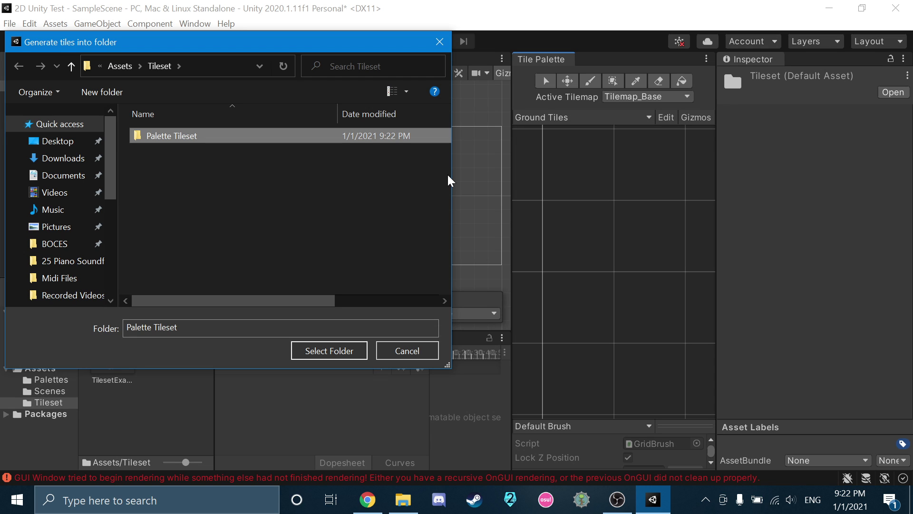
click(309, 352)
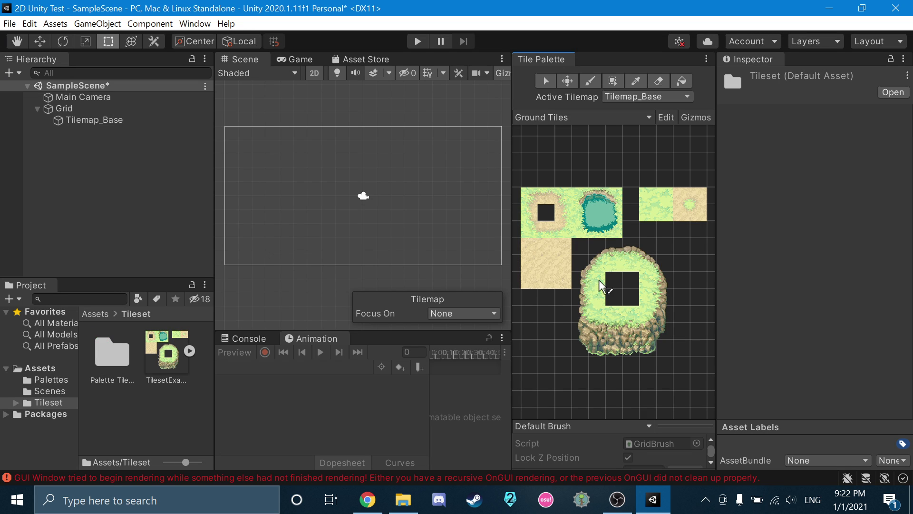
Pick a grass tile from the Ground Tiles palette and skip the tutorial video ahead past the tile generation part
click(598, 279)
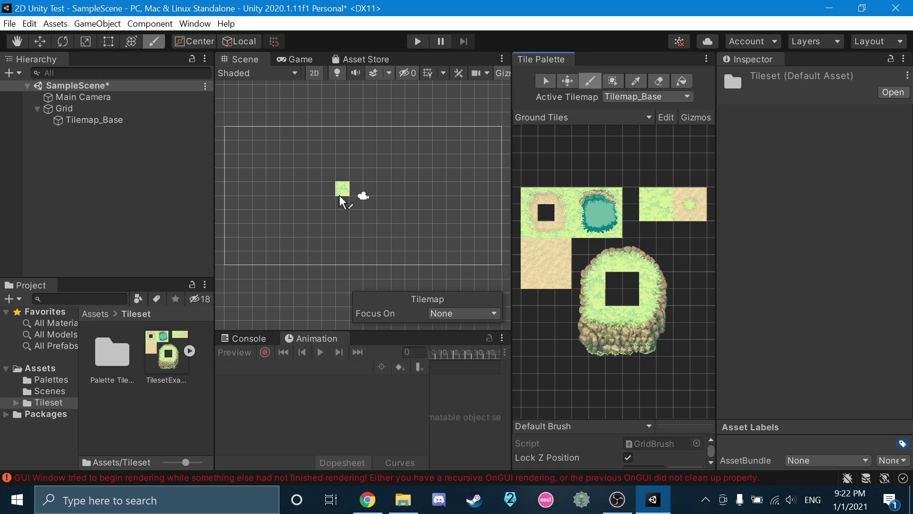
click(360, 508)
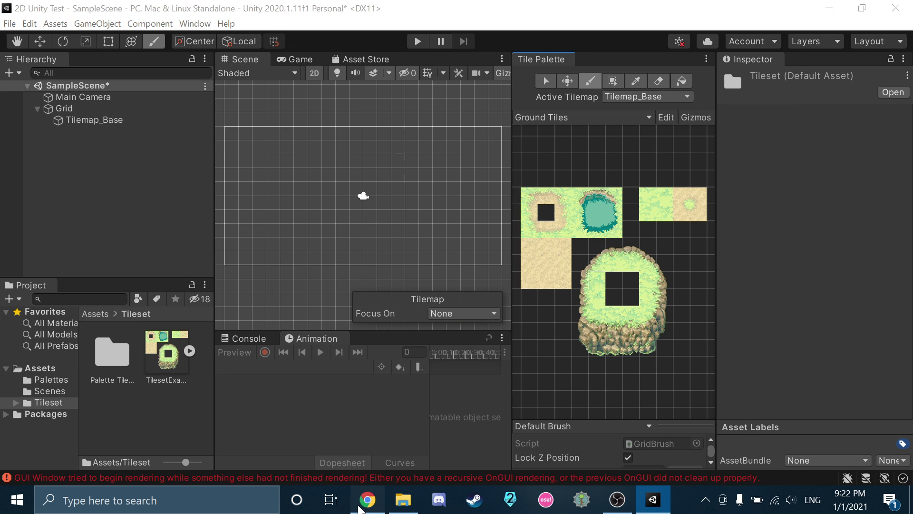
key(Right)
key(Right)
key(Right)
key(Right)
key(Right)
key(Right)
key(Right)
key(Right)
key(Right)
key(Right)
key(Right)
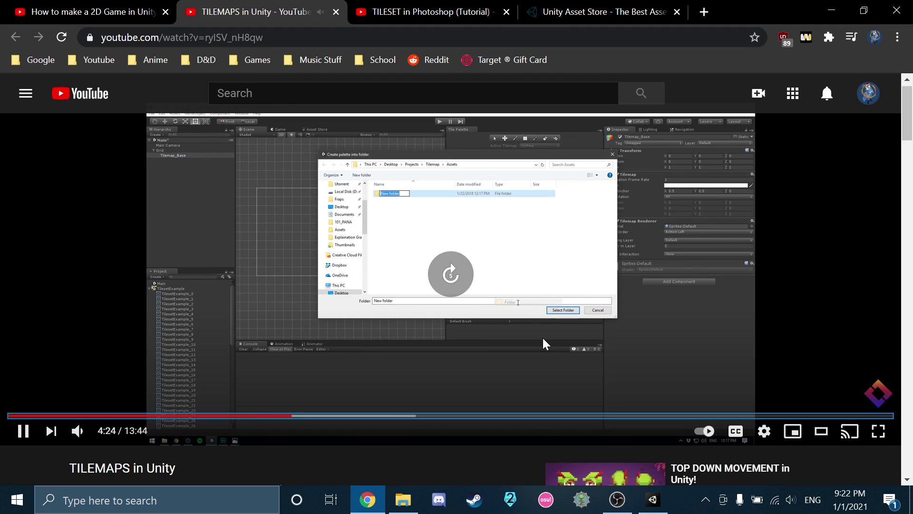
key(Right)
key(Right)
key(Right)
key(Right)
key(Right)
key(Right)
key(Right)
key(Right)
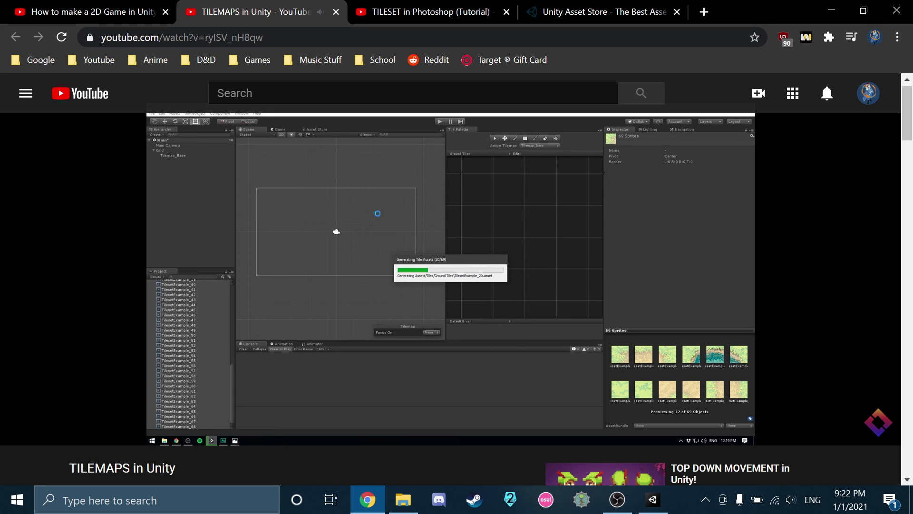
mouse_move(577, 407)
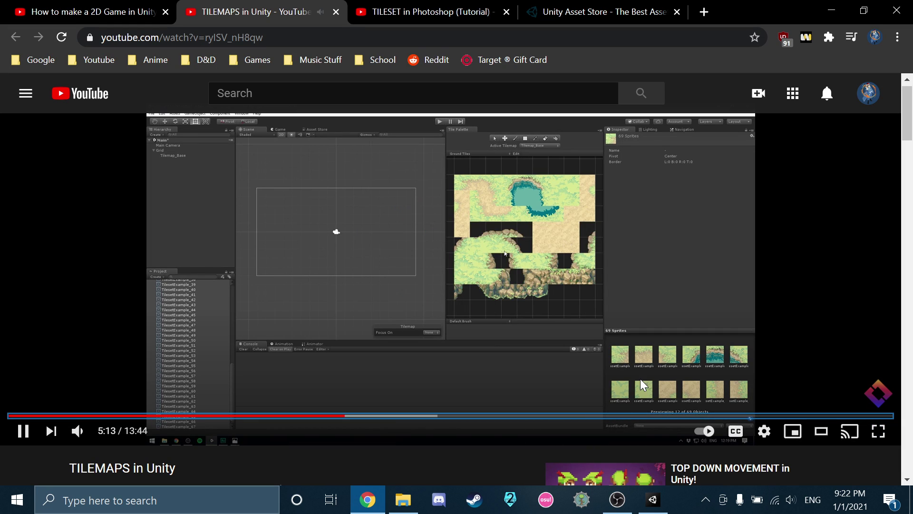
Return to Unity and open the Palette Tileset folder to examine the generated tile assets
mouse_move(627, 508)
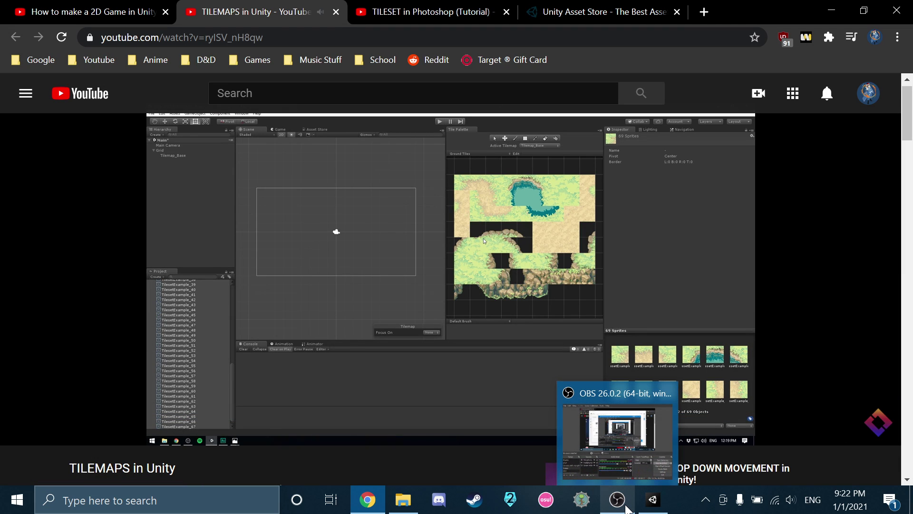
click(653, 500)
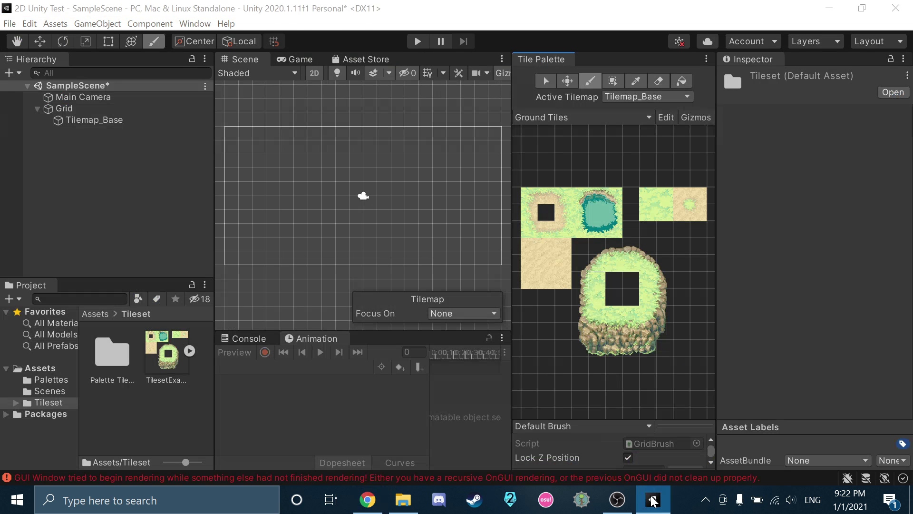
click(654, 500)
click(653, 500)
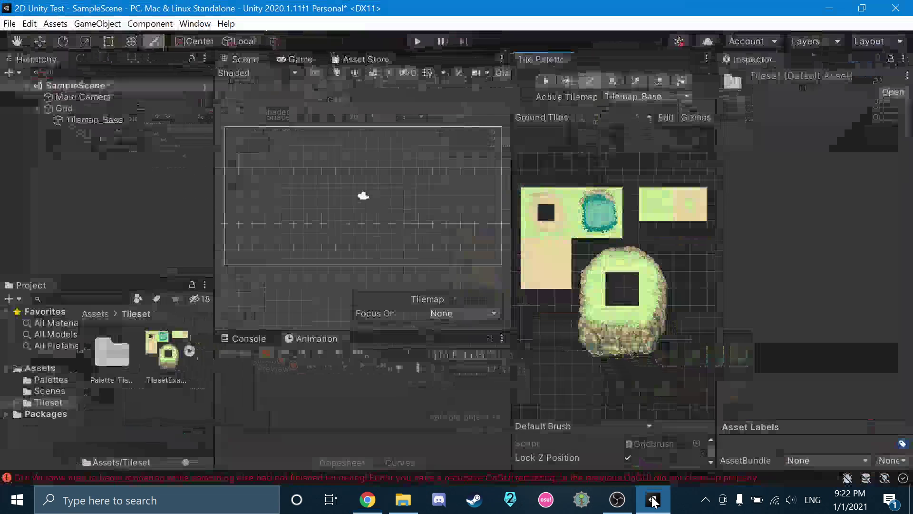
click(653, 499)
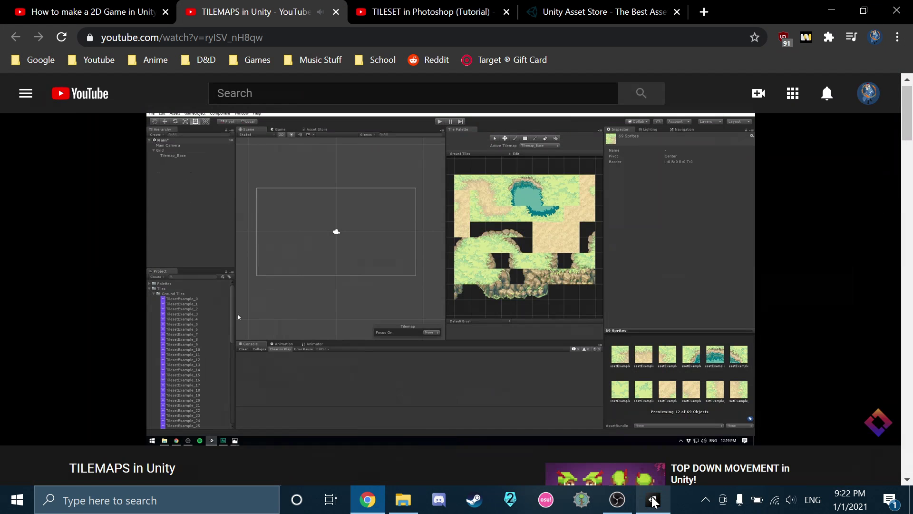
click(653, 499)
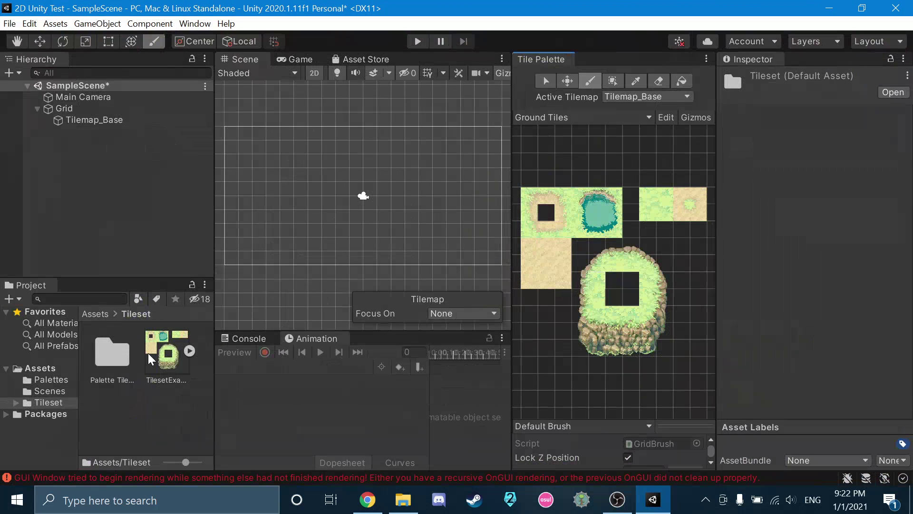
double_click(121, 362)
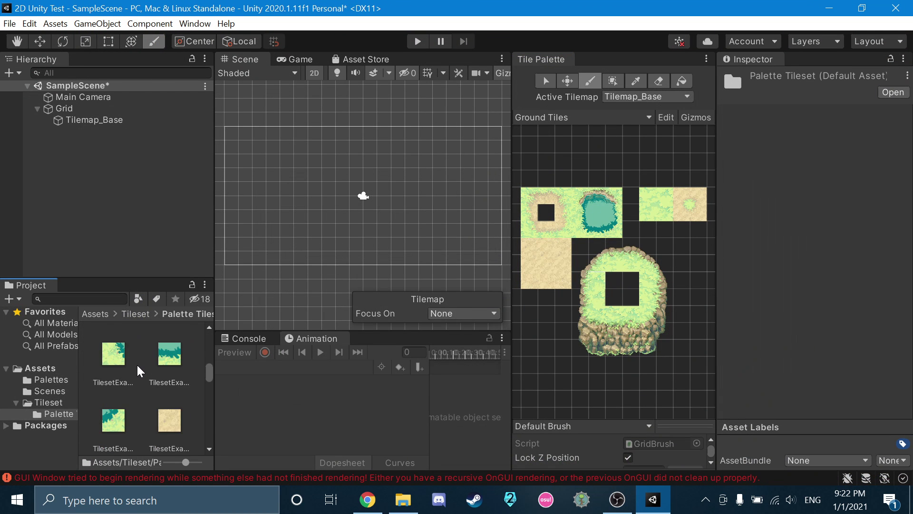
Examine the Tileset Example_18 tile asset, return to the Assets folder, and select a single tile in the Ground Tiles palette
scroll(119, 401, up, 2)
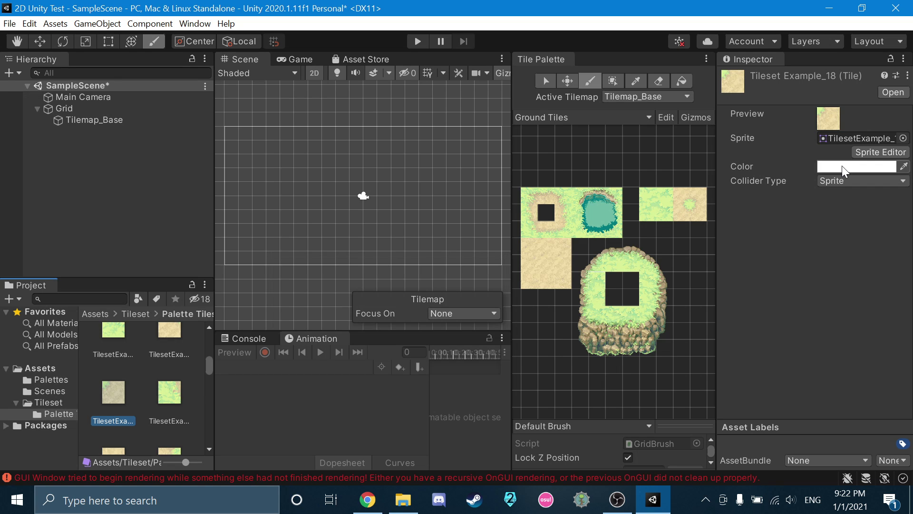
scroll(153, 386, up, 3)
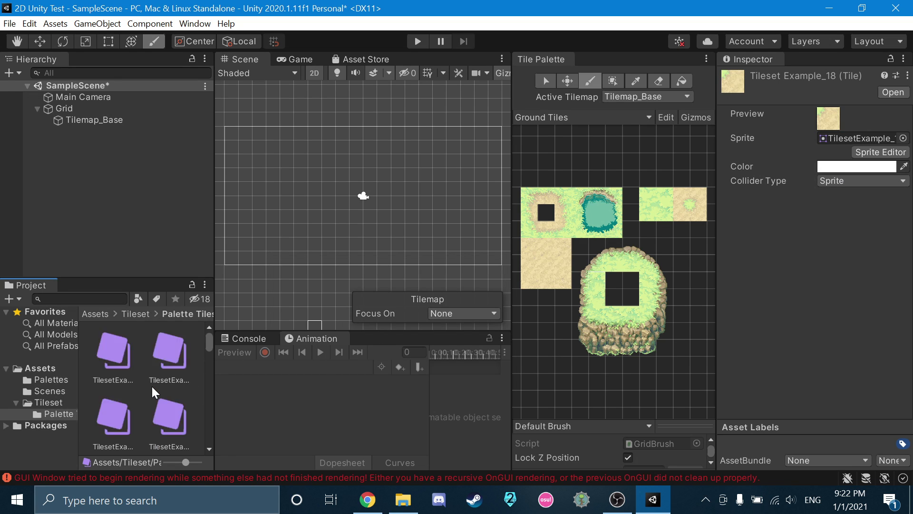
click(128, 313)
click(101, 314)
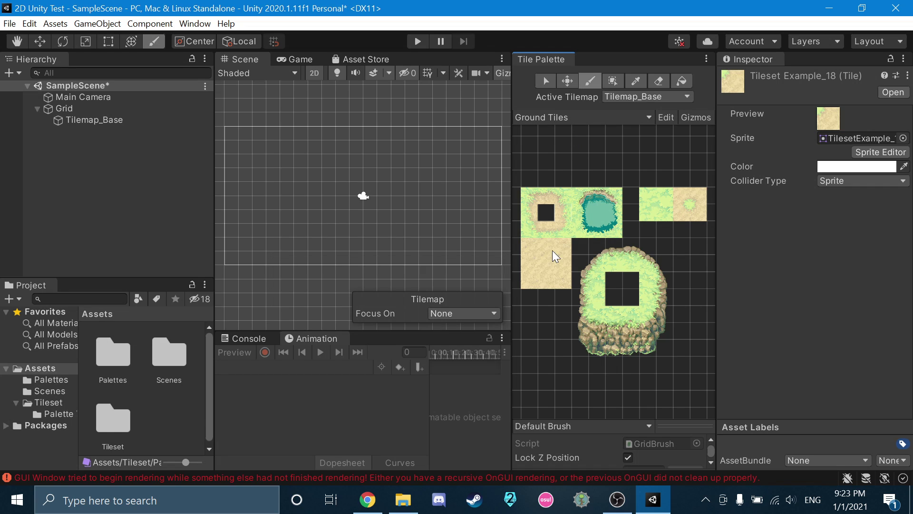
click(546, 81)
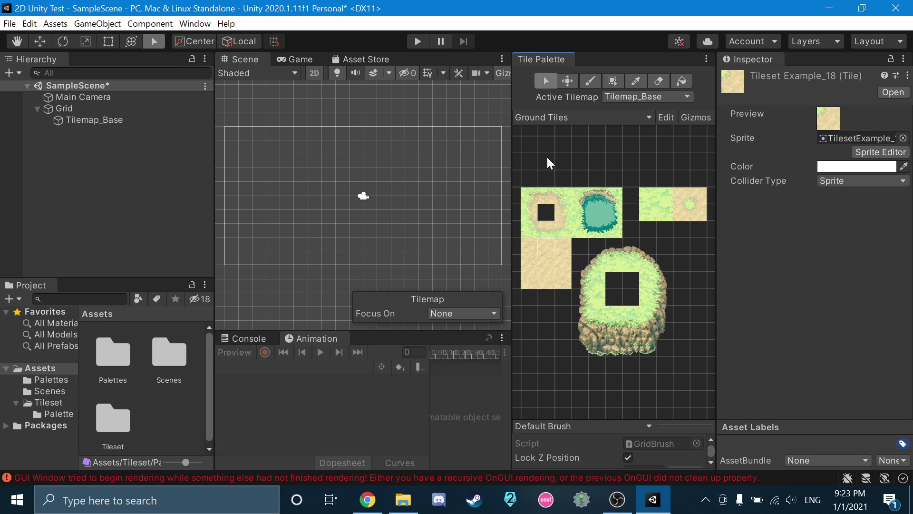
click(565, 223)
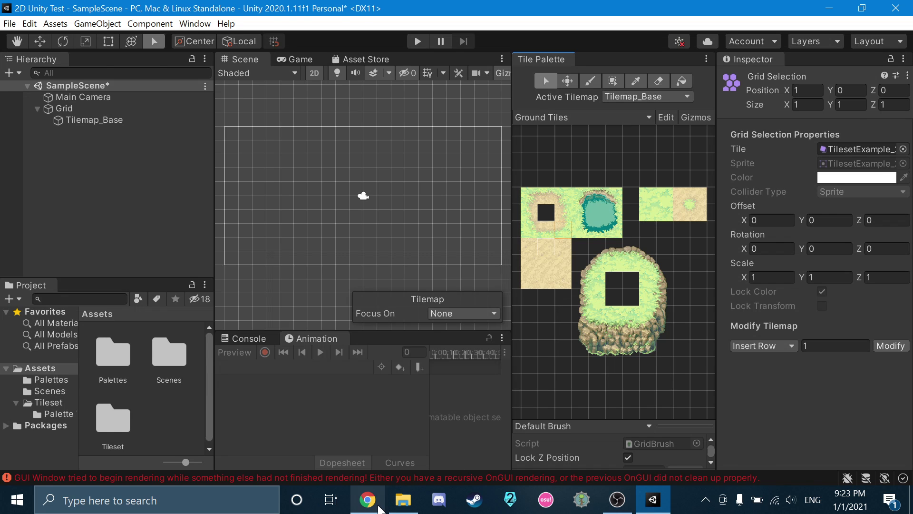
Switch to the TILEMAPS in Unity video in Chrome and replay the part about arranging the tile palette
click(378, 507)
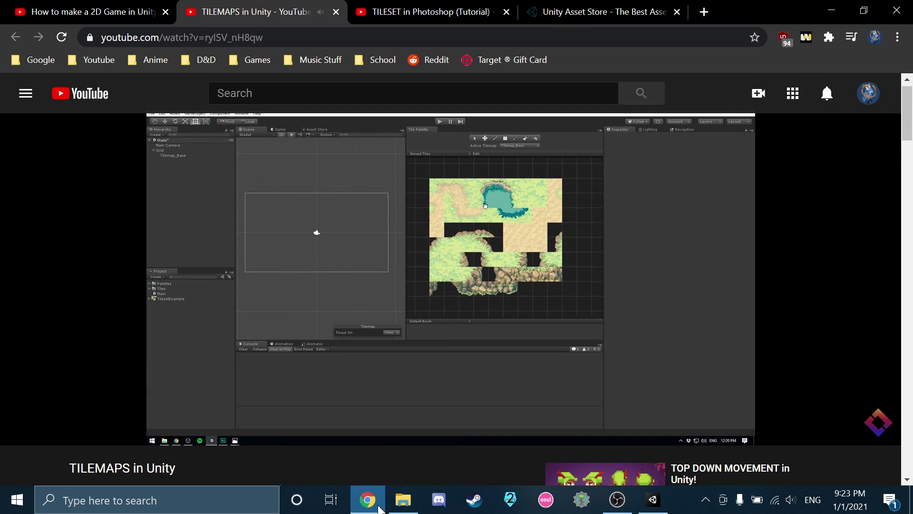
click(653, 499)
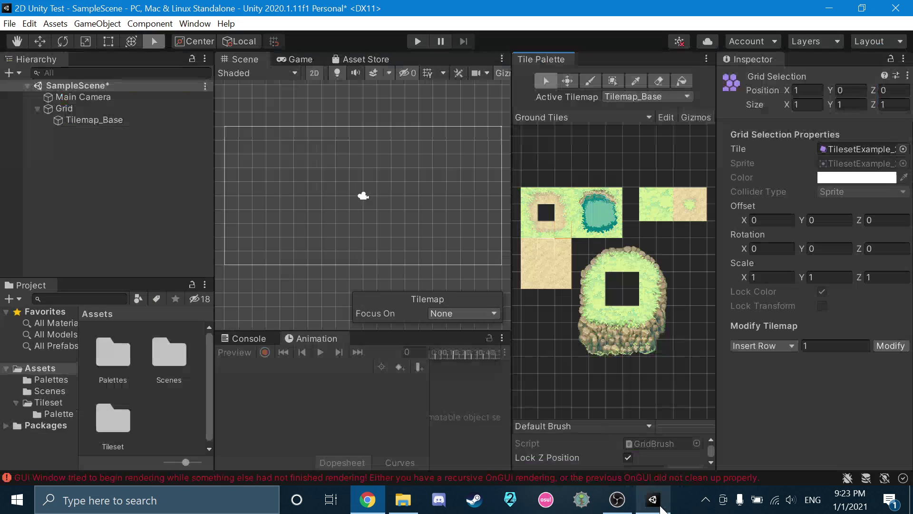
click(367, 499)
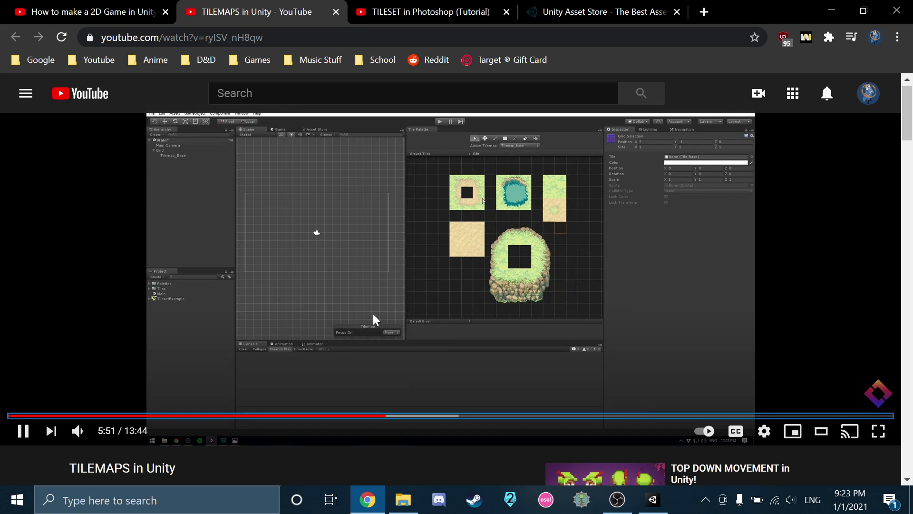
key(Left)
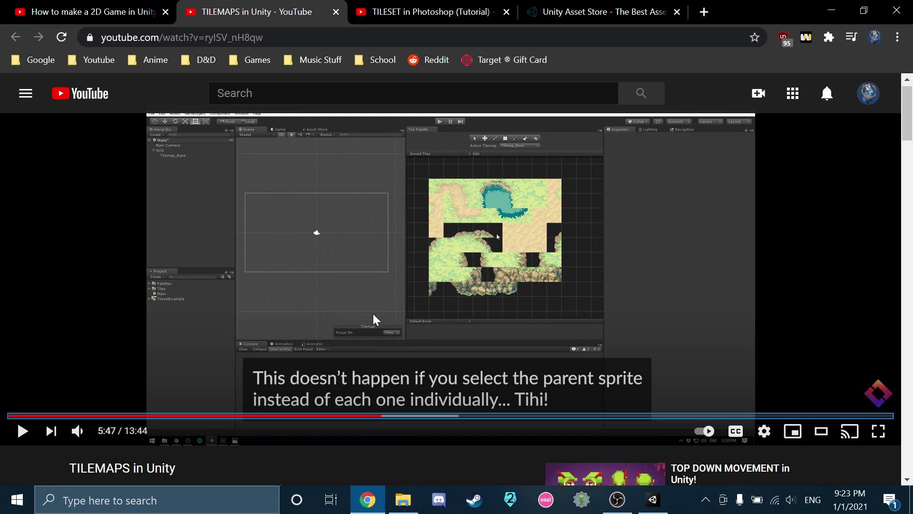
key(space)
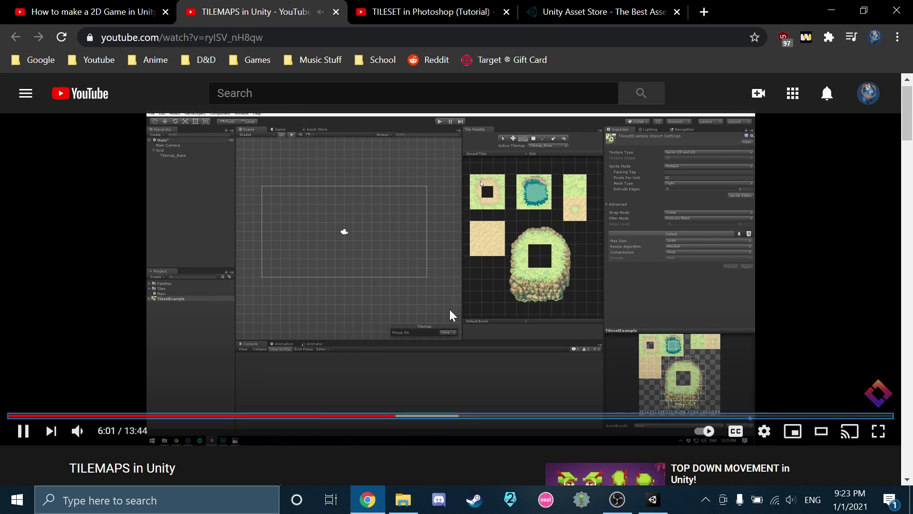
Return to Unity, activate the paintbrush tool for the Ground Tiles palette, and check the tutorial's path painting example
click(654, 499)
click(590, 81)
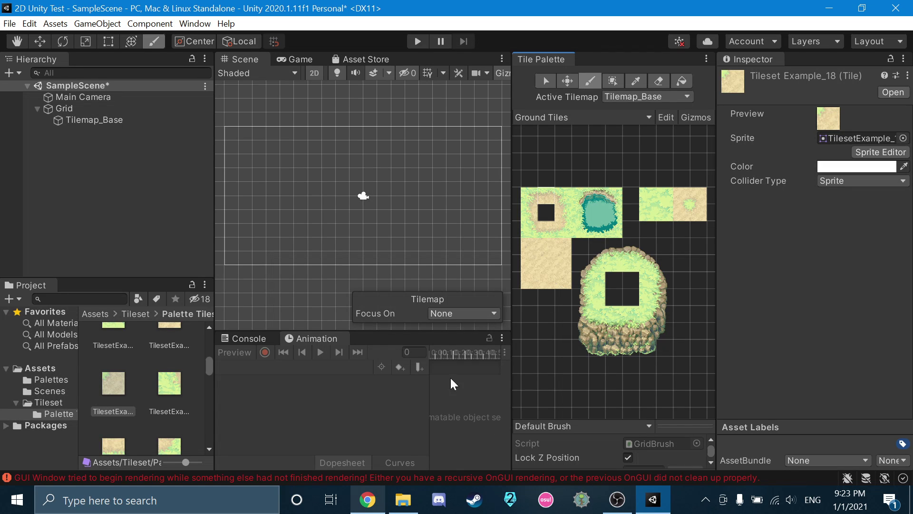
click(368, 504)
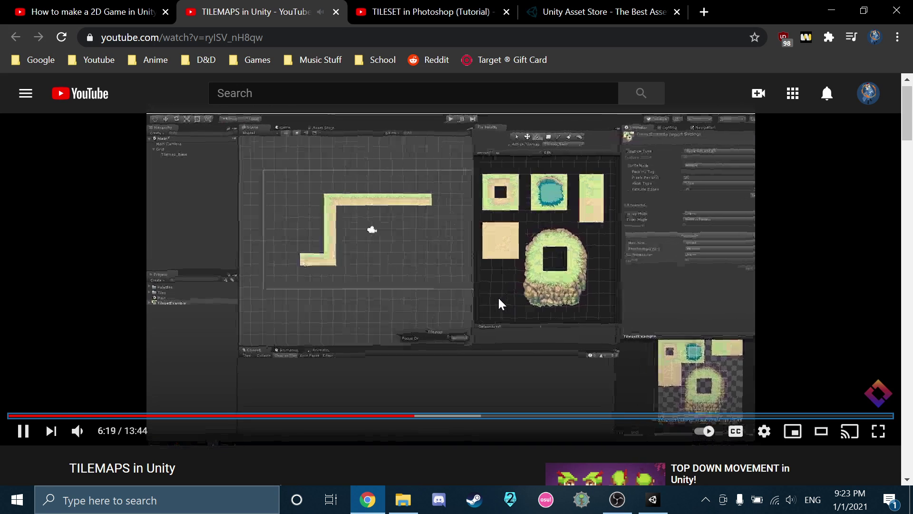
click(499, 303)
click(650, 508)
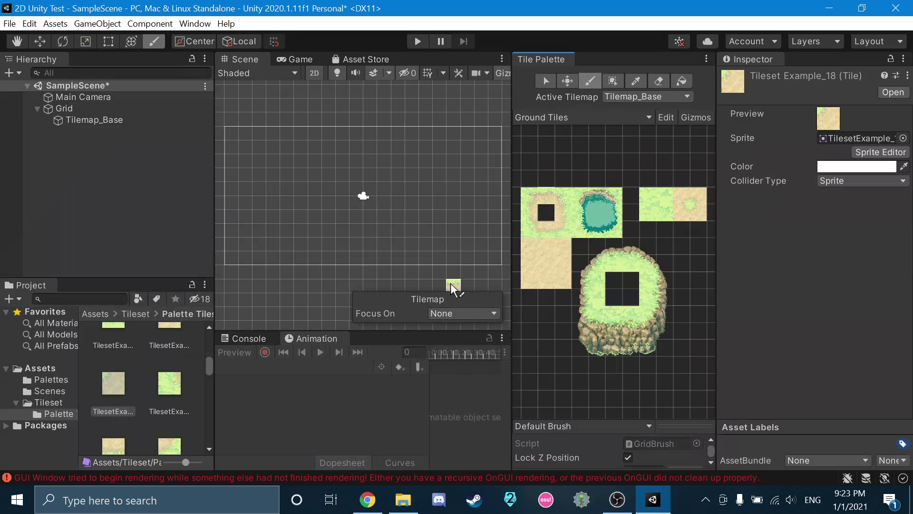
Play the tutorial video in Chrome up to the Anti Aliasing quality setting and pause it
click(367, 499)
click(358, 246)
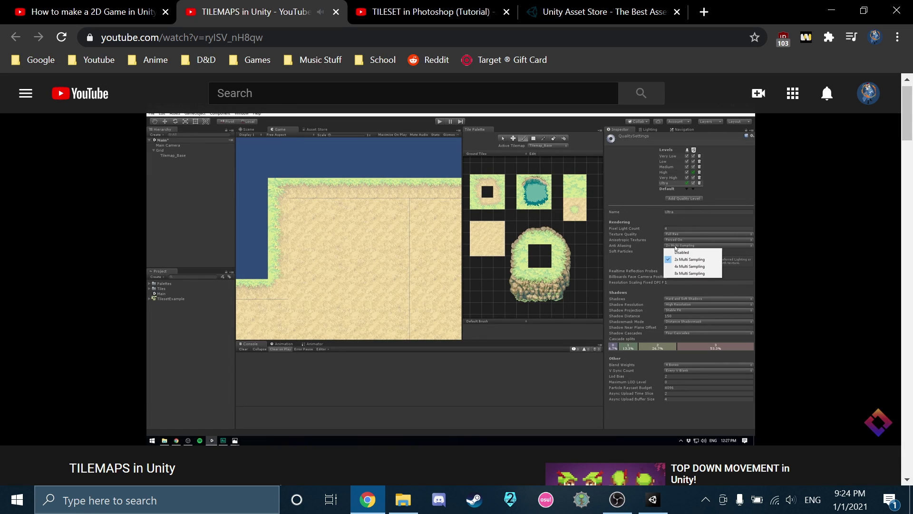
click(626, 383)
click(652, 500)
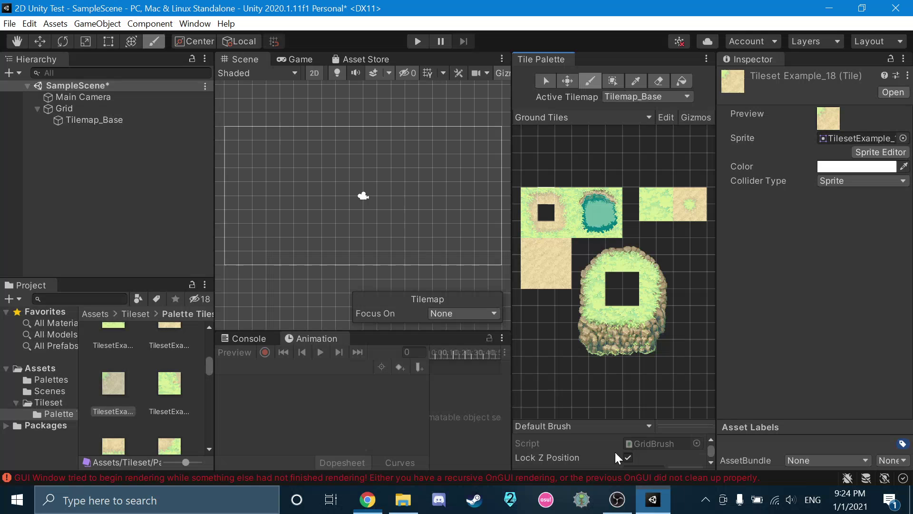
click(10, 24)
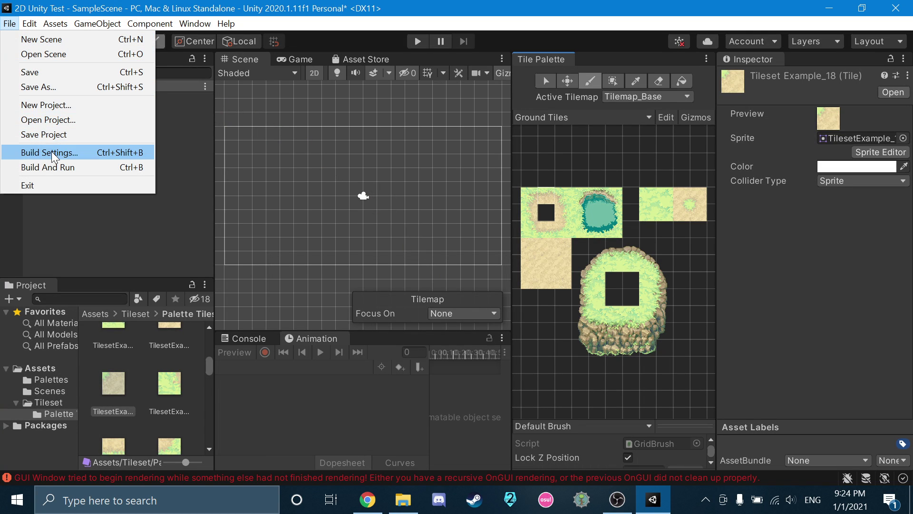
mouse_move(30, 24)
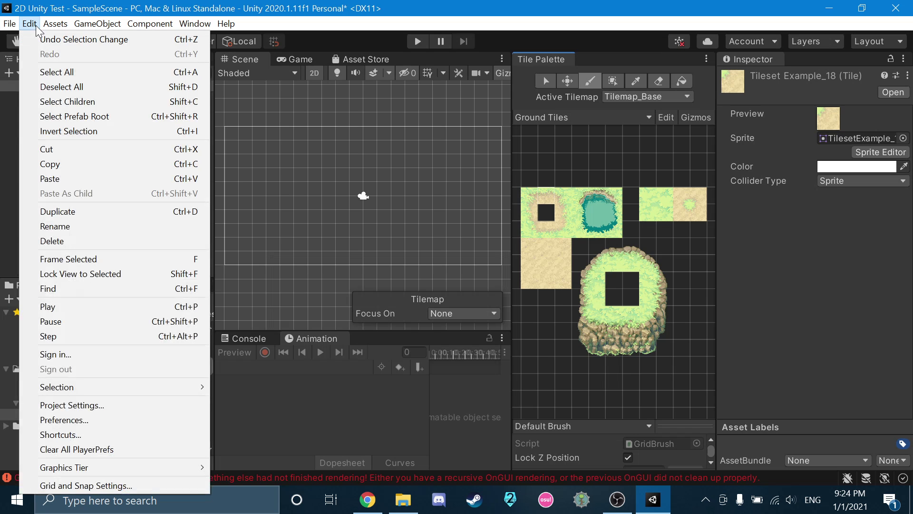
click(64, 407)
click(679, 79)
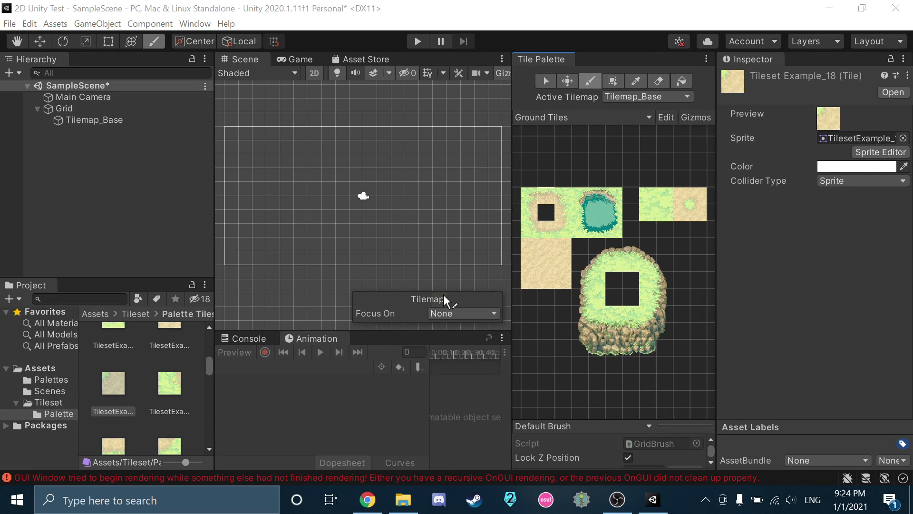
Rewind the tutorial video in Chrome a few seconds to recheck the Anti Aliasing setting in the quality settings
click(367, 500)
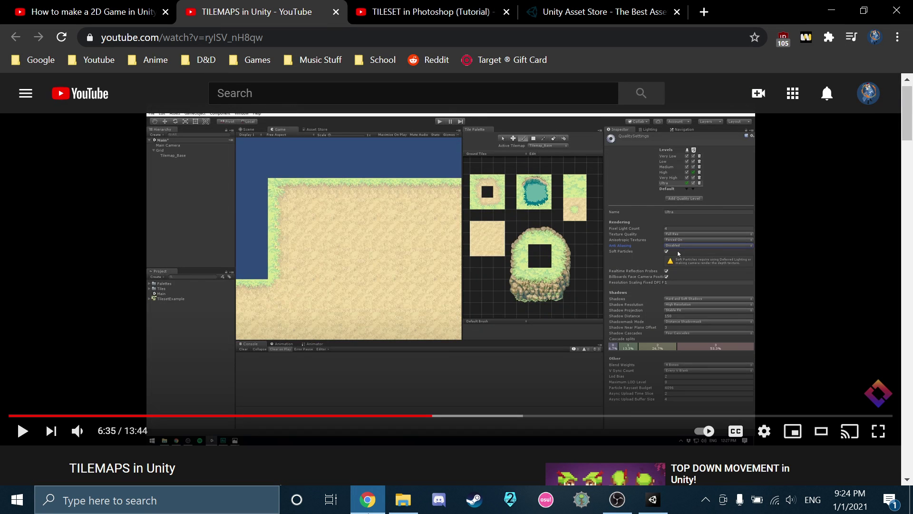
click(440, 265)
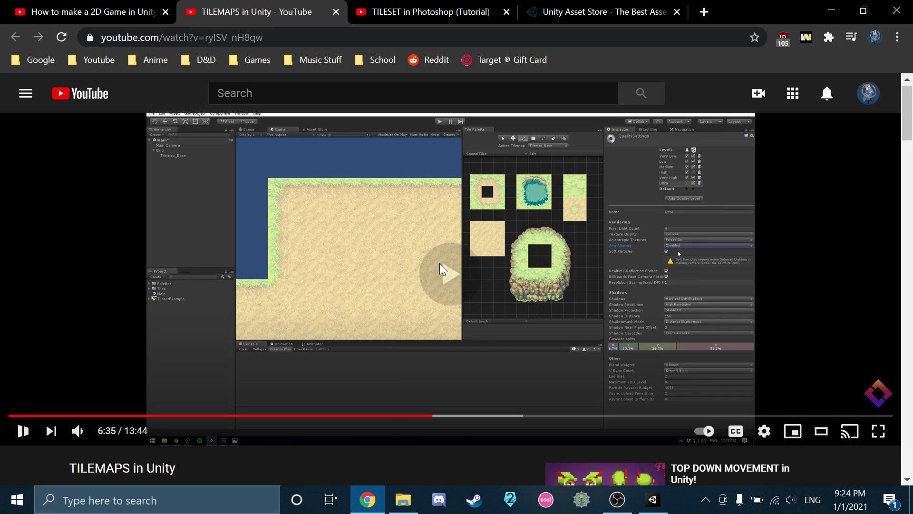
key(Left)
click(440, 263)
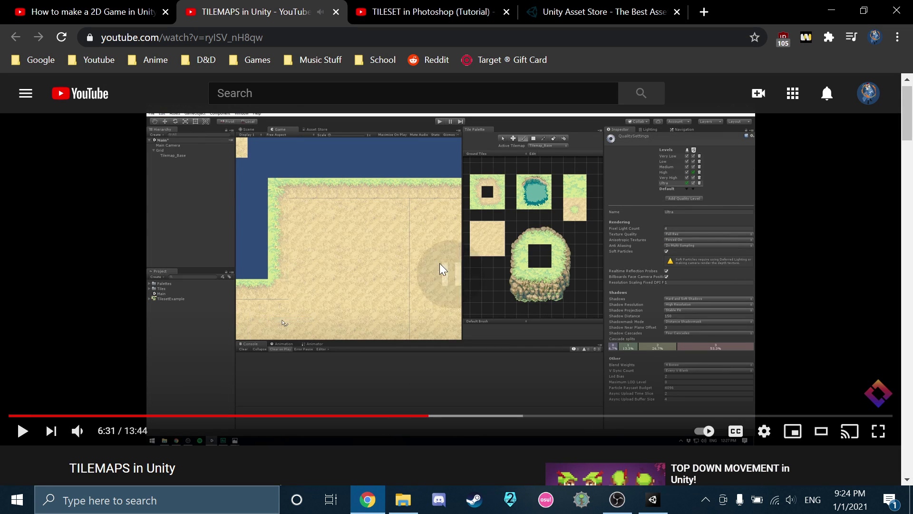
In Unity's project quality settings, set Anti Aliasing to Disabled for the Ultra level and close the settings
click(653, 504)
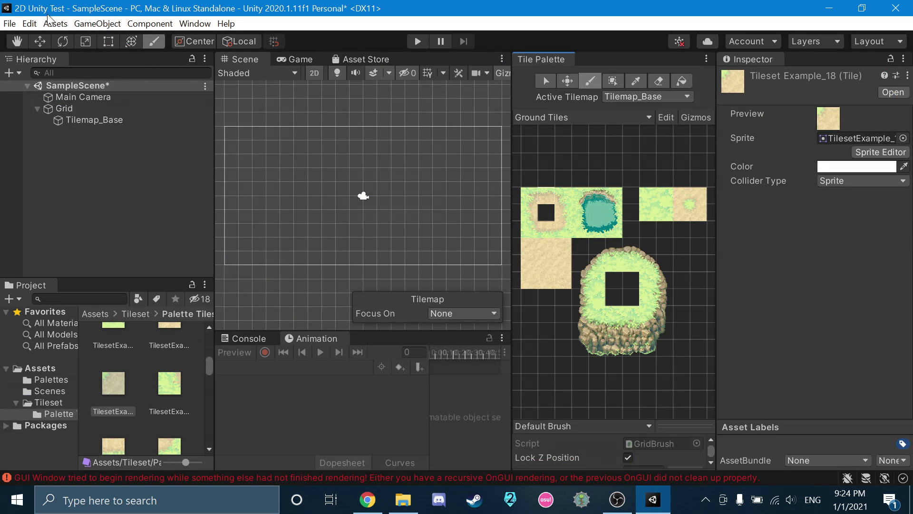
click(28, 24)
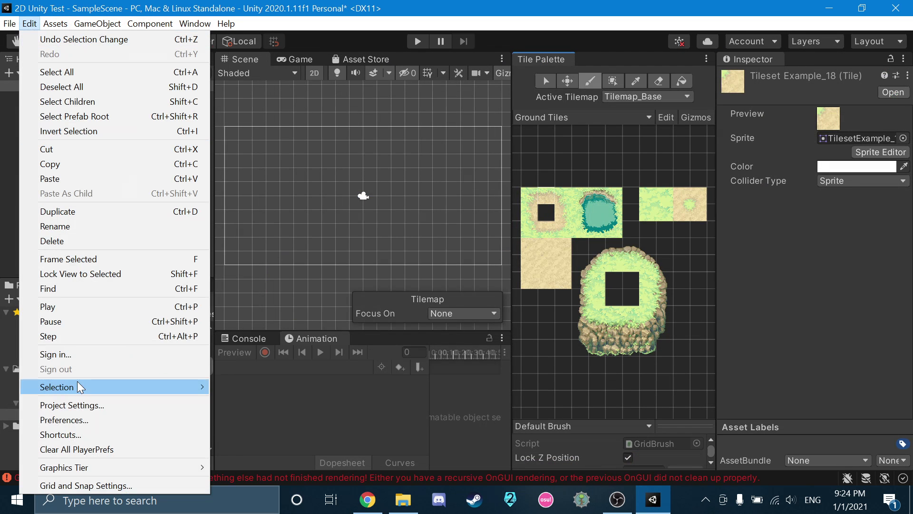
click(76, 406)
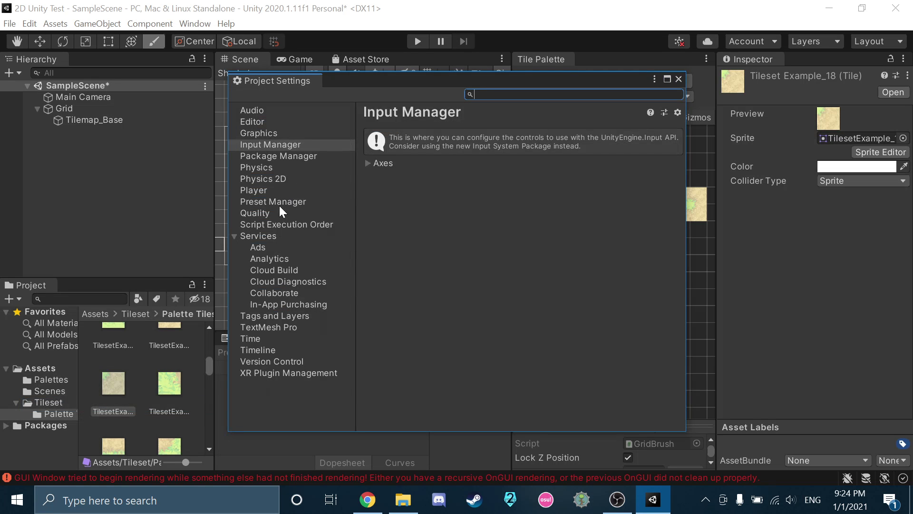
click(255, 213)
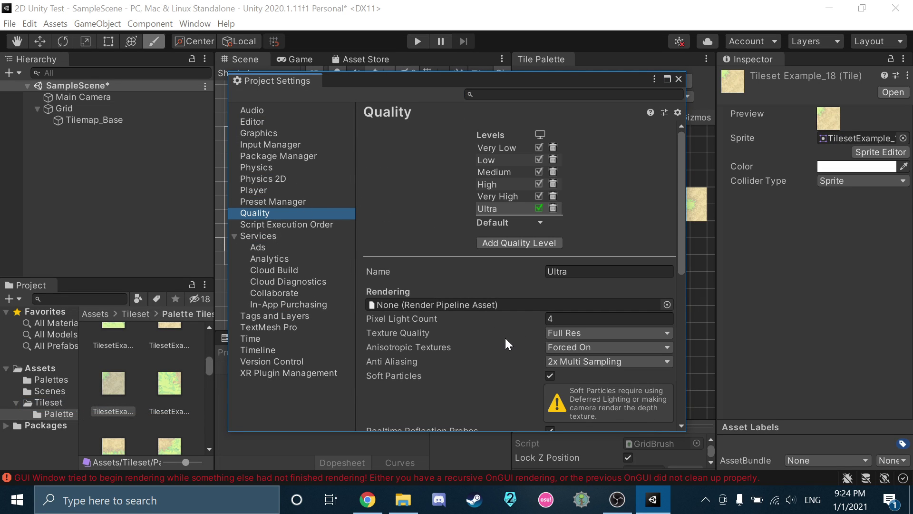
click(550, 361)
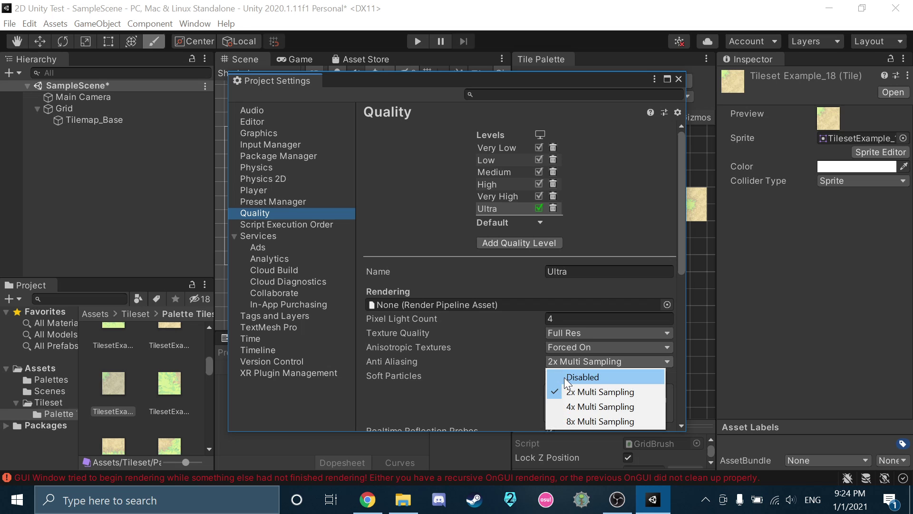
click(566, 377)
click(679, 79)
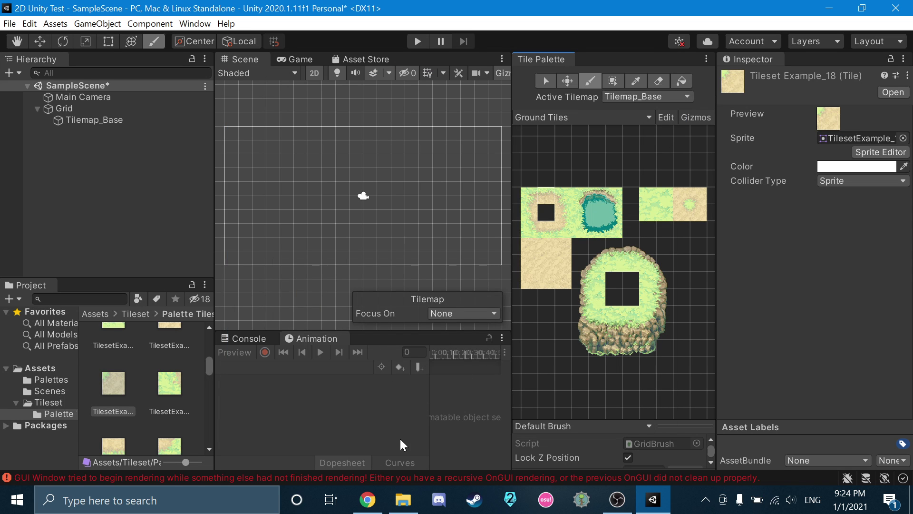
Continue the tutorial video in Chrome through the finished sand area demonstration and pause it at 6:58
click(367, 500)
click(393, 313)
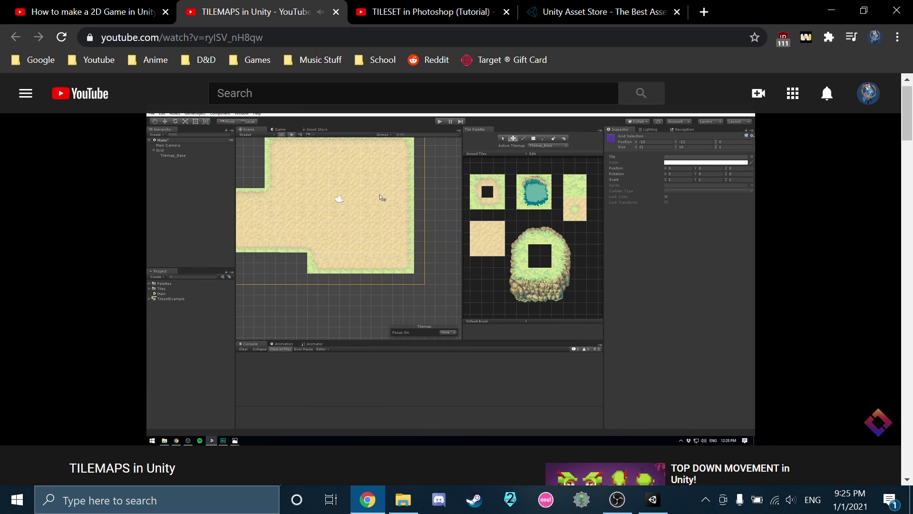
click(475, 403)
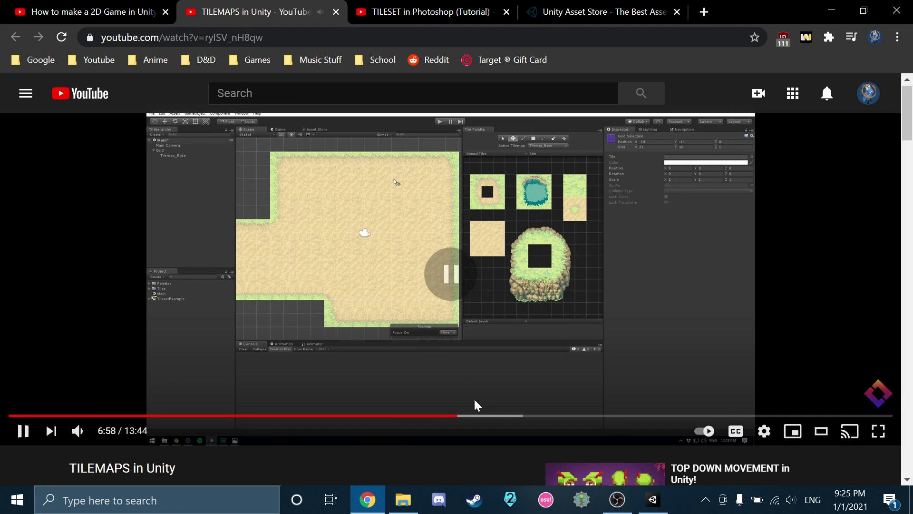
Return to Unity and start painting the scene's tilemap with grass-edged and plain sand tiles from the Ground Tiles palette
click(651, 508)
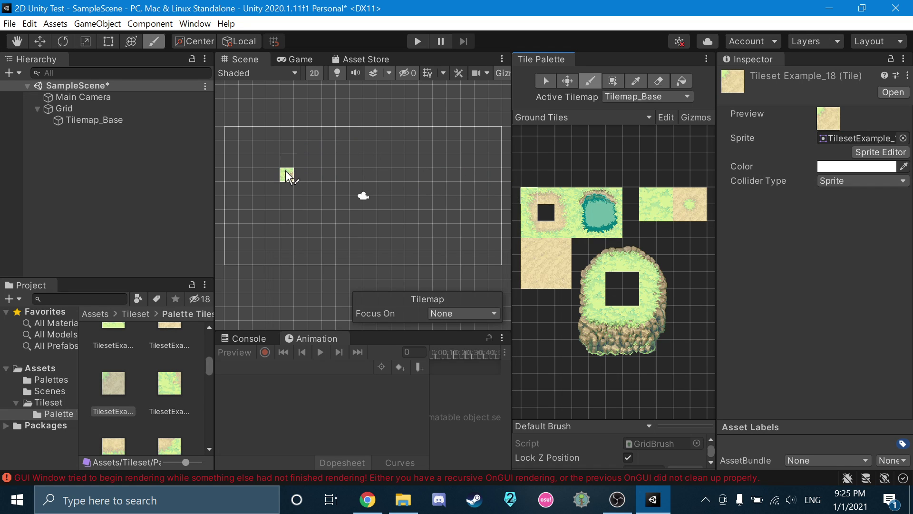
click(288, 150)
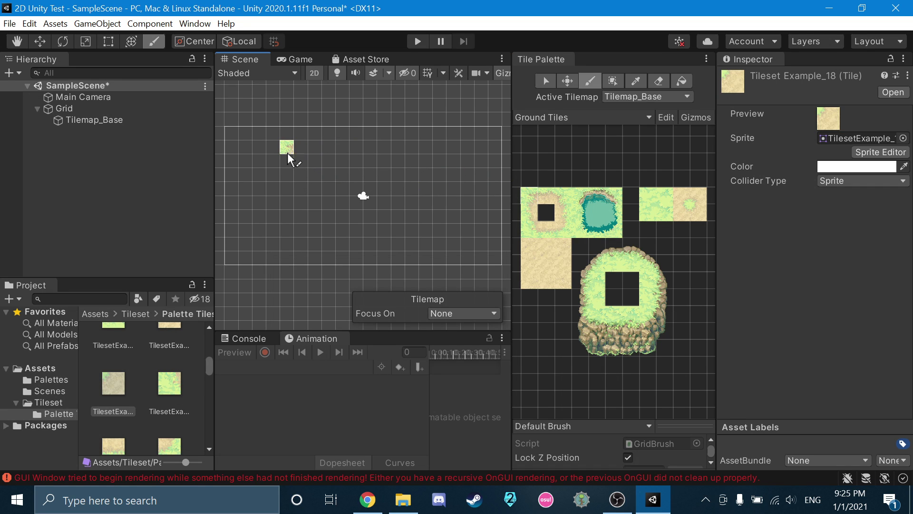
click(546, 260)
mouse_move(302, 161)
mouse_down()
mouse_move(302, 220)
mouse_move(292, 170)
mouse_move(288, 222)
mouse_up()
click(530, 217)
click(438, 500)
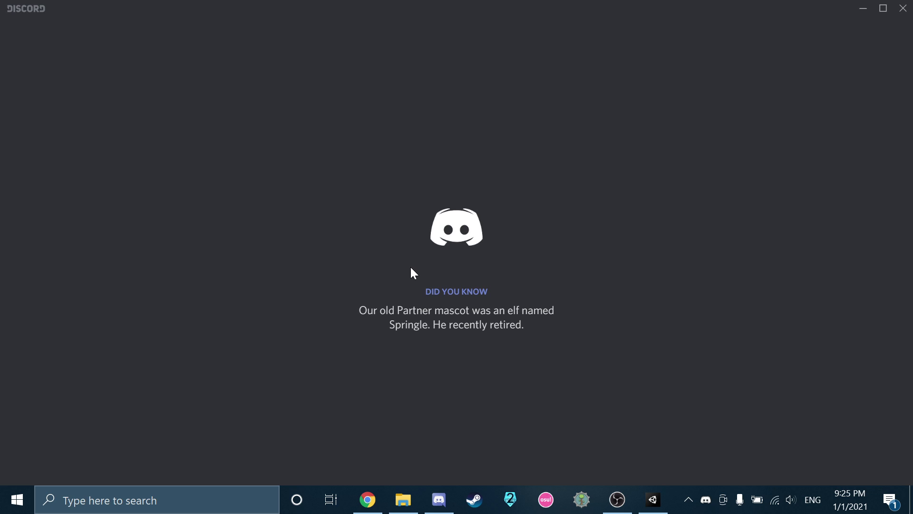
click(618, 499)
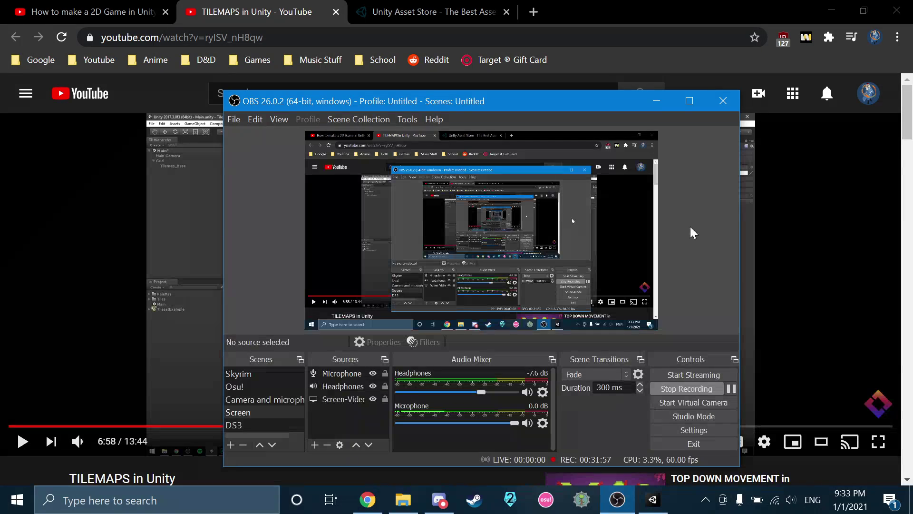
Return to Unity and fill the hollow interior of the grass-bordered area with plain sand tiles
click(649, 500)
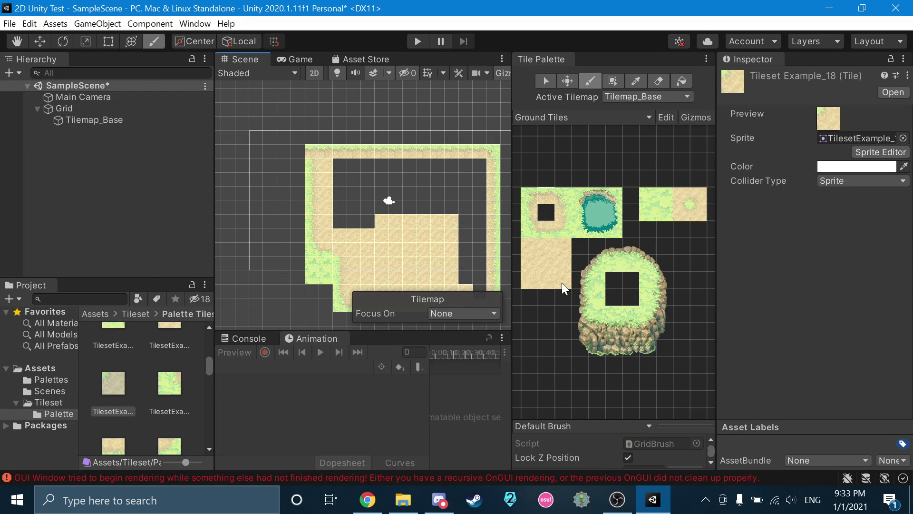
click(530, 265)
mouse_move(367, 221)
mouse_down()
mouse_move(340, 224)
mouse_move(341, 167)
mouse_up()
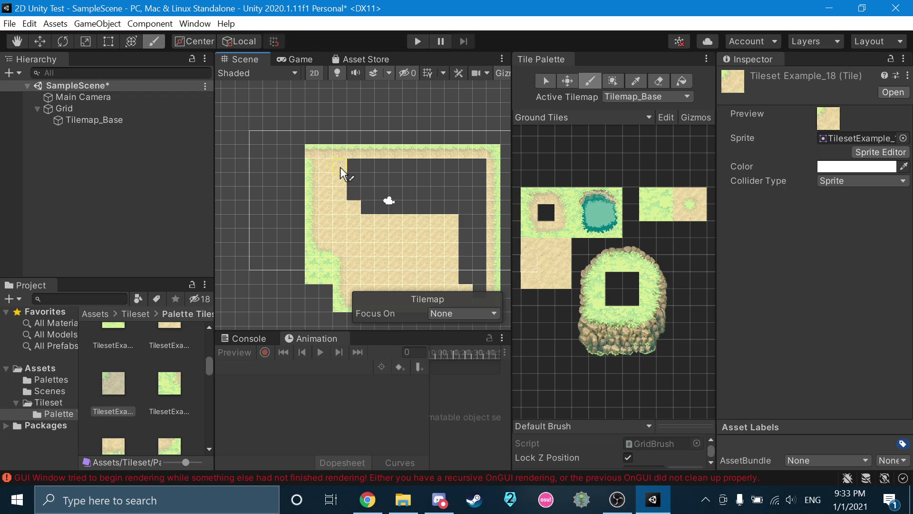
click(478, 167)
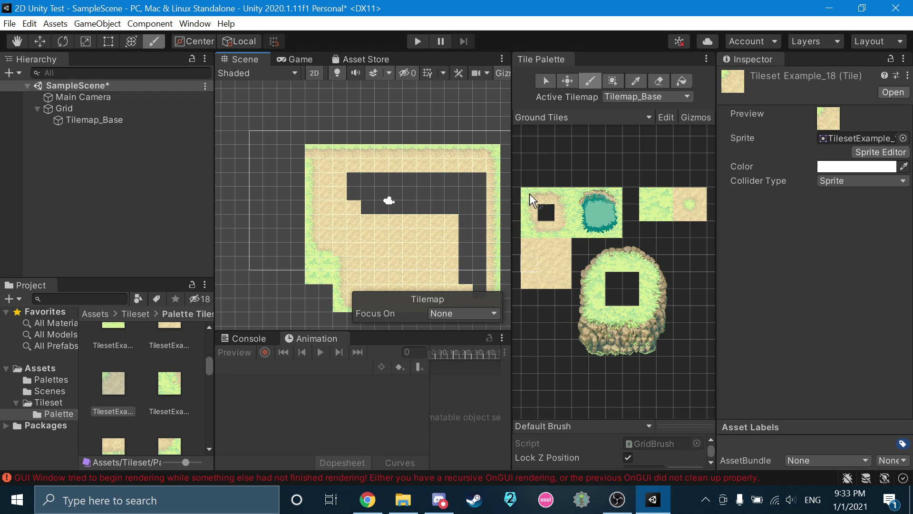
click(561, 265)
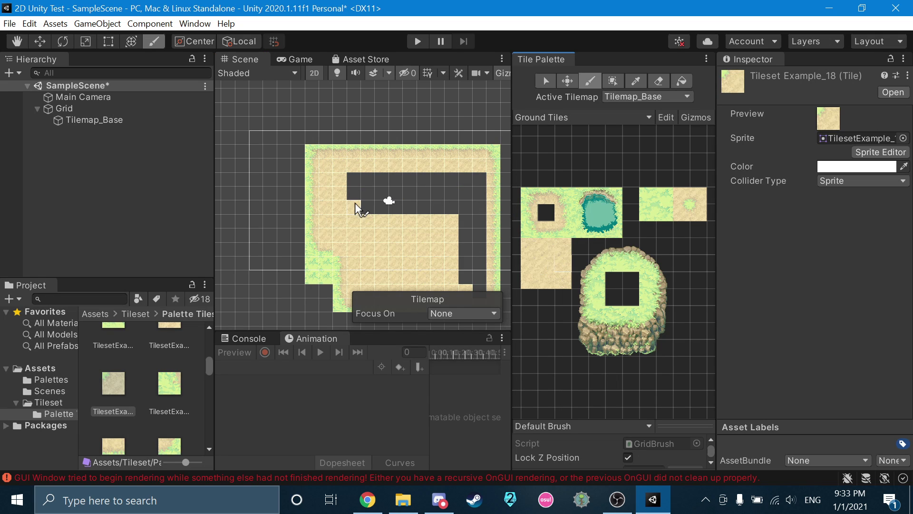
mouse_move(358, 209)
mouse_down()
mouse_move(407, 187)
mouse_move(372, 212)
mouse_move(432, 215)
mouse_move(406, 200)
mouse_move(471, 184)
mouse_move(487, 257)
mouse_up()
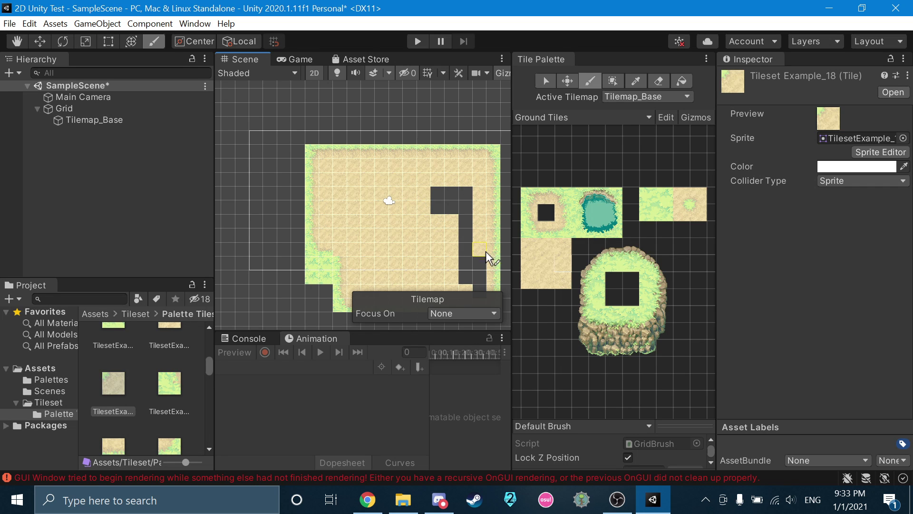
middle_drag(472, 269, 457, 220)
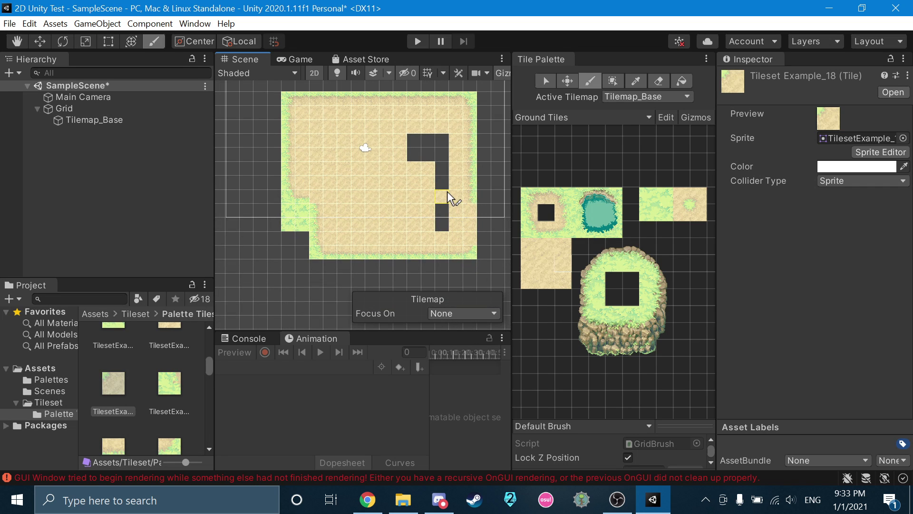
mouse_move(447, 196)
mouse_down()
mouse_move(440, 197)
mouse_move(435, 143)
mouse_up()
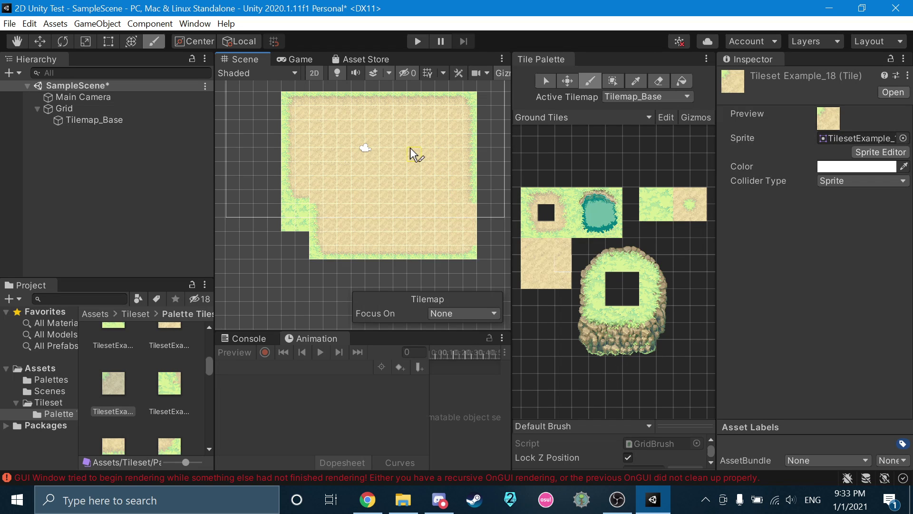
Replace the area's right grass edge with plain sand and extend the grass-edged top border farther to the right
middle_drag(432, 184, 424, 225)
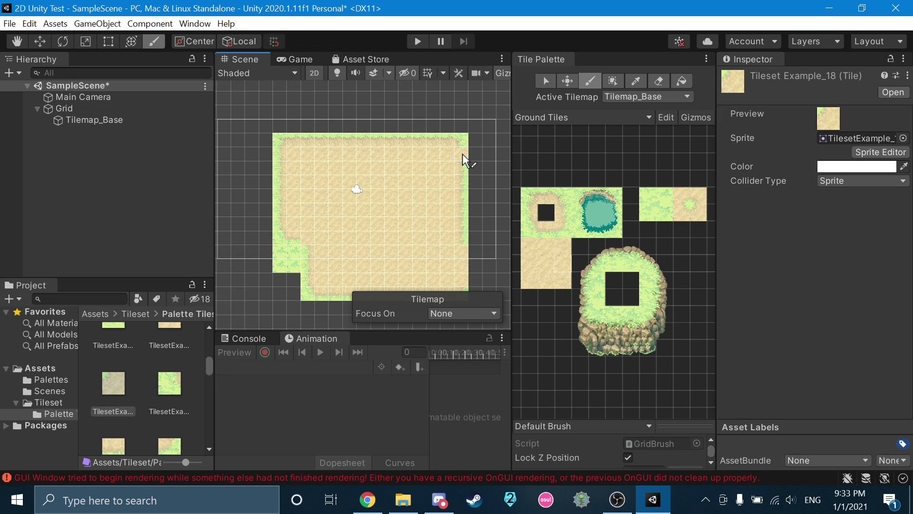
mouse_move(419, 226)
middle_down()
mouse_move(411, 184)
mouse_move(327, 184)
middle_up()
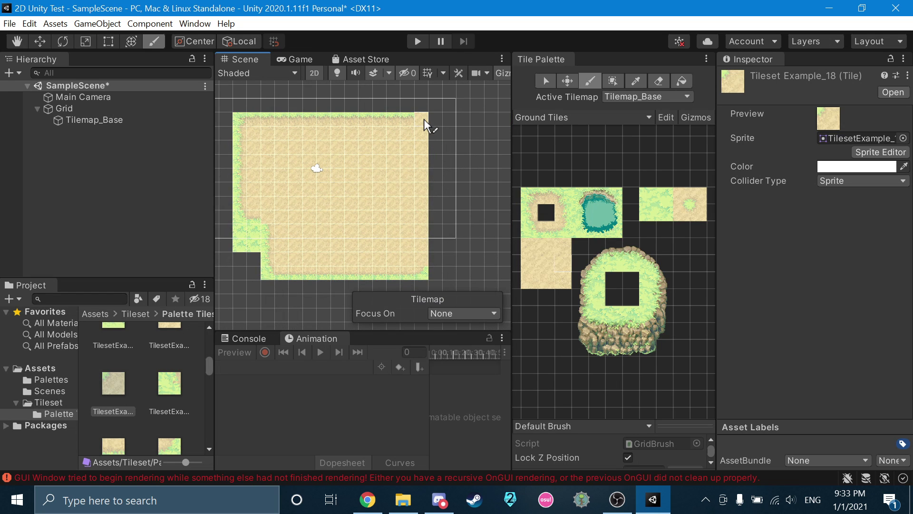
middle_drag(432, 129, 393, 157)
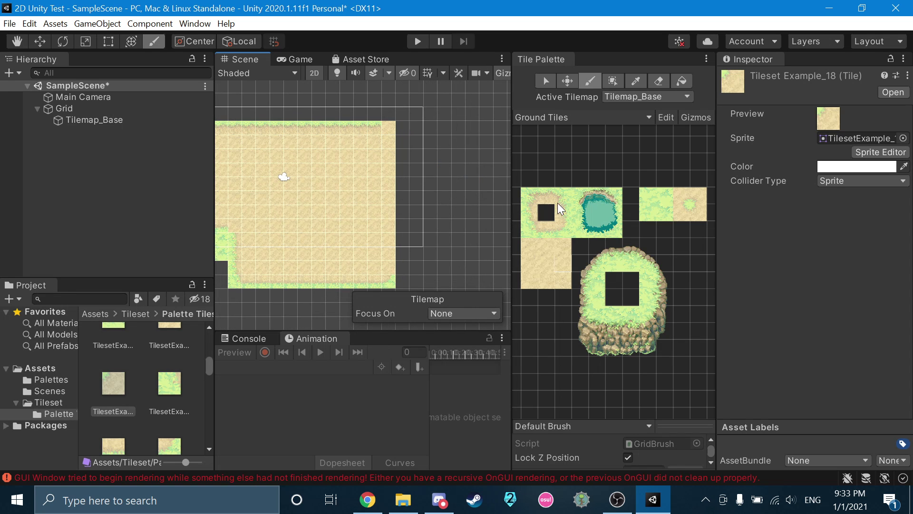
drag(399, 127, 493, 128)
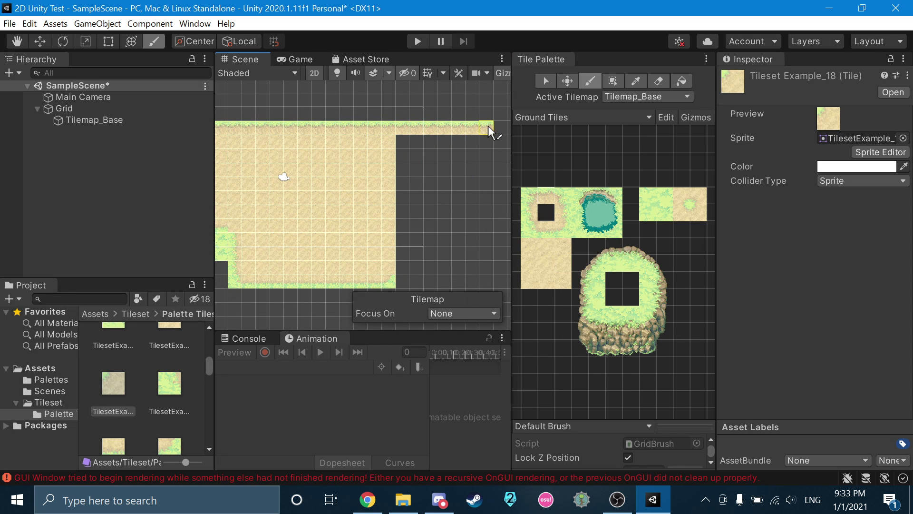
middle_drag(430, 200, 411, 162)
Fill the extension beneath the lengthened top border with plain sand tiles from the Ground Tiles palette
click(548, 267)
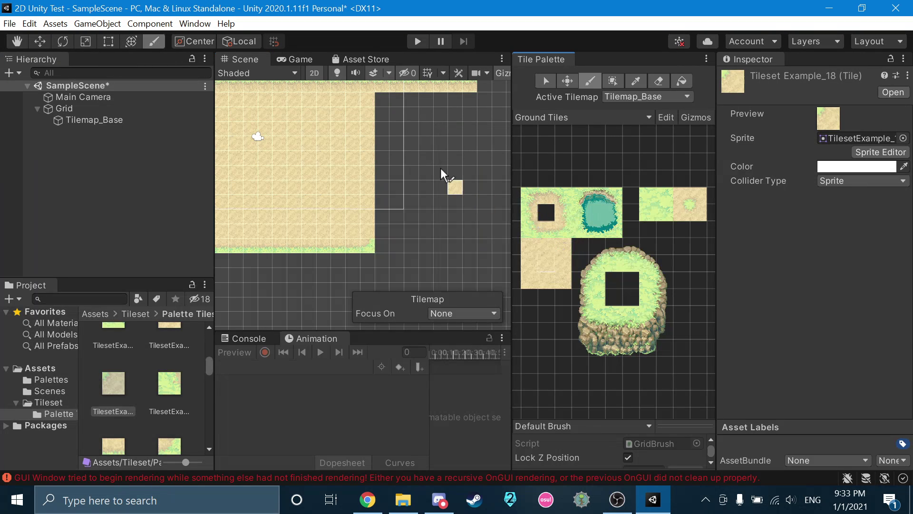
mouse_move(375, 98)
mouse_down()
mouse_move(464, 99)
mouse_move(473, 143)
mouse_up()
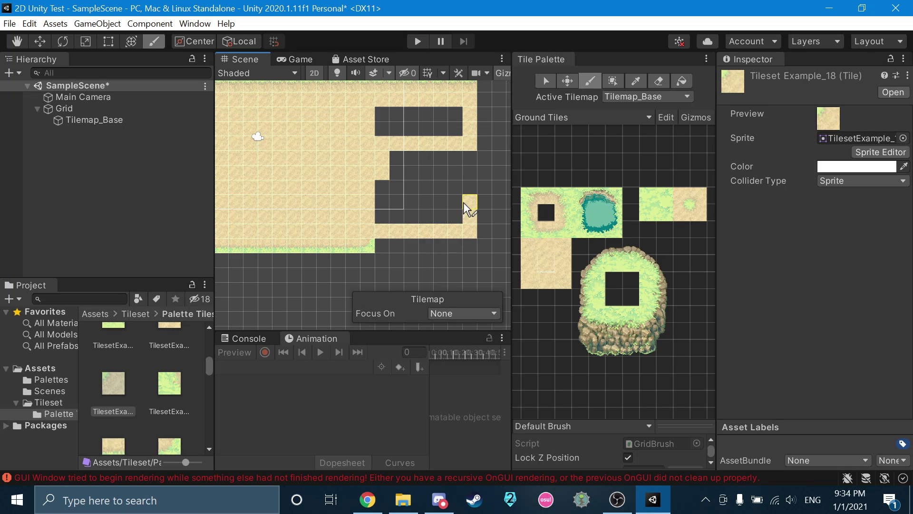
mouse_move(386, 229)
mouse_down()
mouse_move(443, 229)
mouse_move(384, 201)
mouse_up()
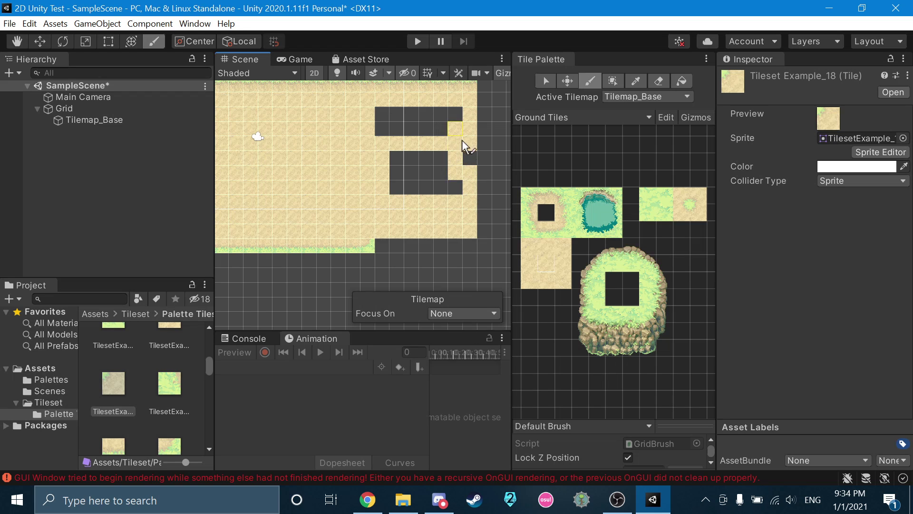
click(470, 158)
key(i)
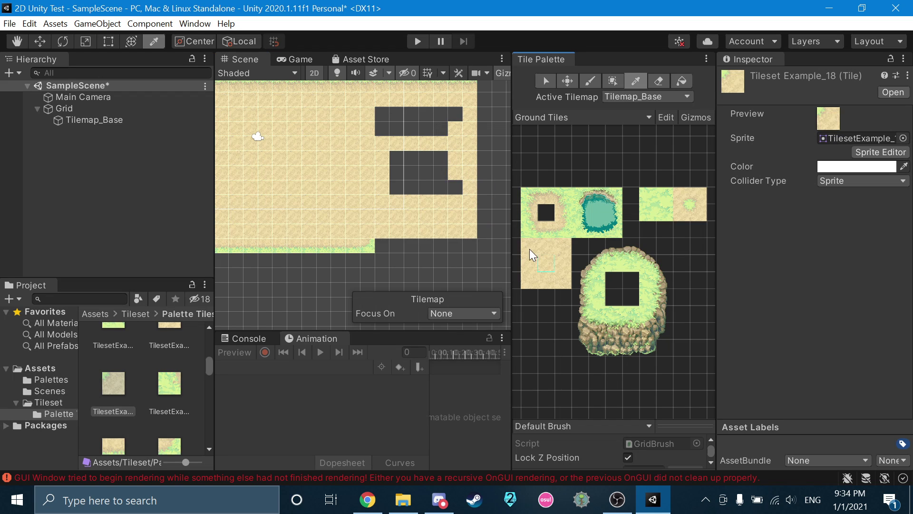
click(563, 278)
mouse_move(397, 158)
mouse_down()
mouse_move(422, 157)
mouse_move(414, 196)
mouse_move(454, 200)
mouse_move(453, 147)
mouse_move(404, 147)
mouse_up()
mouse_move(402, 252)
middle_down()
mouse_move(397, 218)
mouse_move(412, 190)
mouse_move(409, 205)
middle_up()
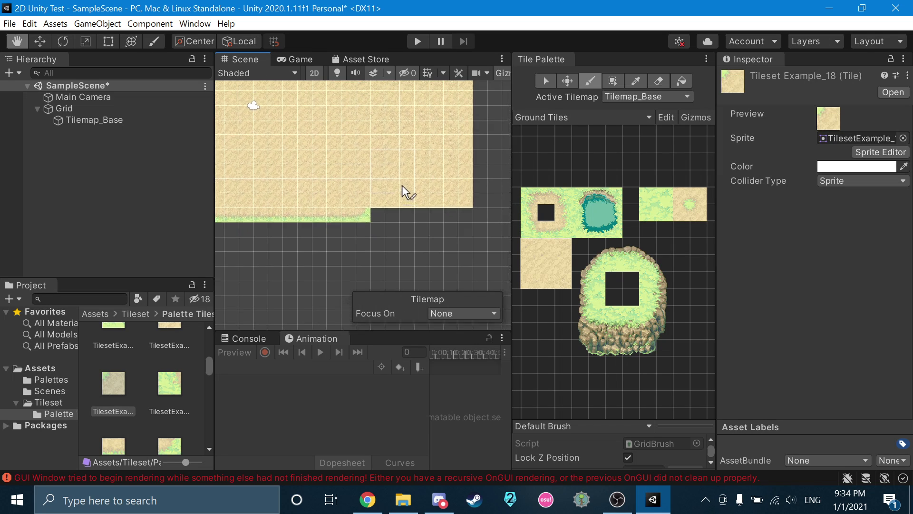
Border the sand extension with grass-edged tiles along its bottom, bottom-right corner and right side
click(540, 232)
drag(364, 219, 419, 216)
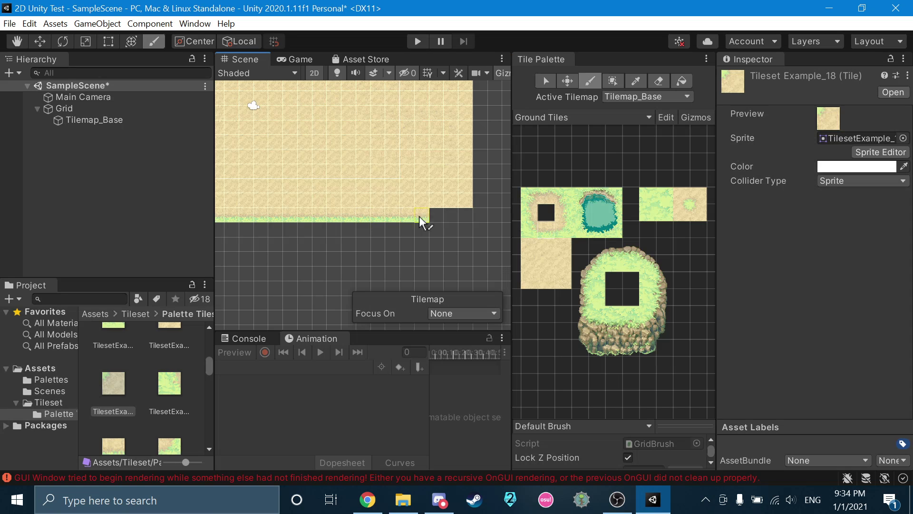
click(565, 224)
click(482, 207)
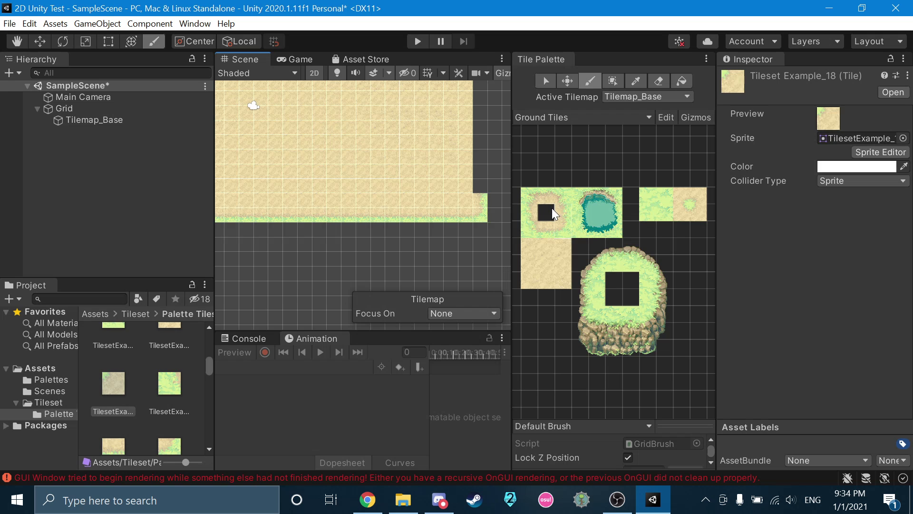
middle_drag(452, 187, 450, 217)
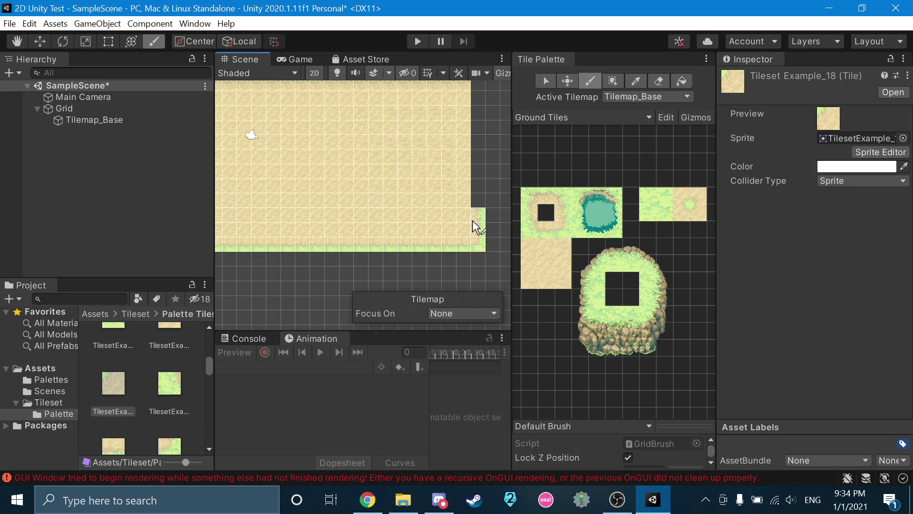
drag(475, 224, 478, 114)
middle_drag(477, 115, 478, 237)
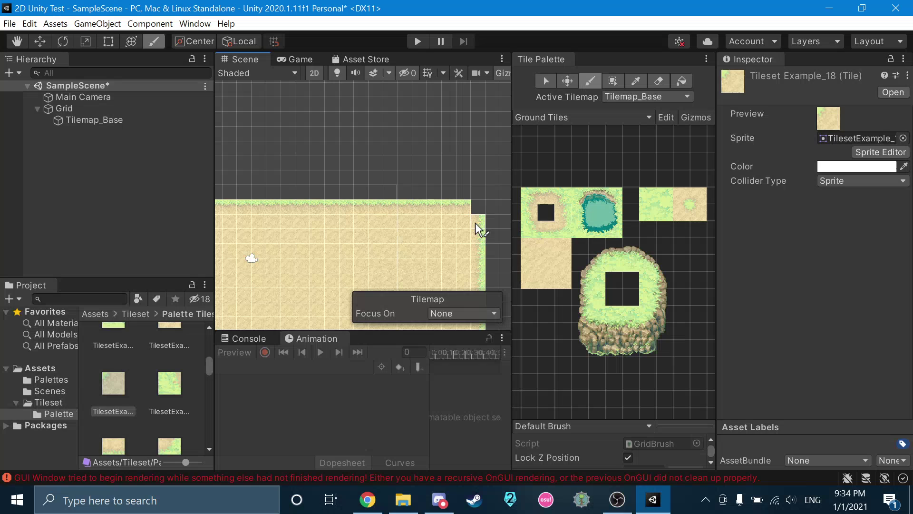
middle_drag(390, 243, 481, 176)
click(567, 81)
drag(239, 124, 418, 248)
click(419, 249)
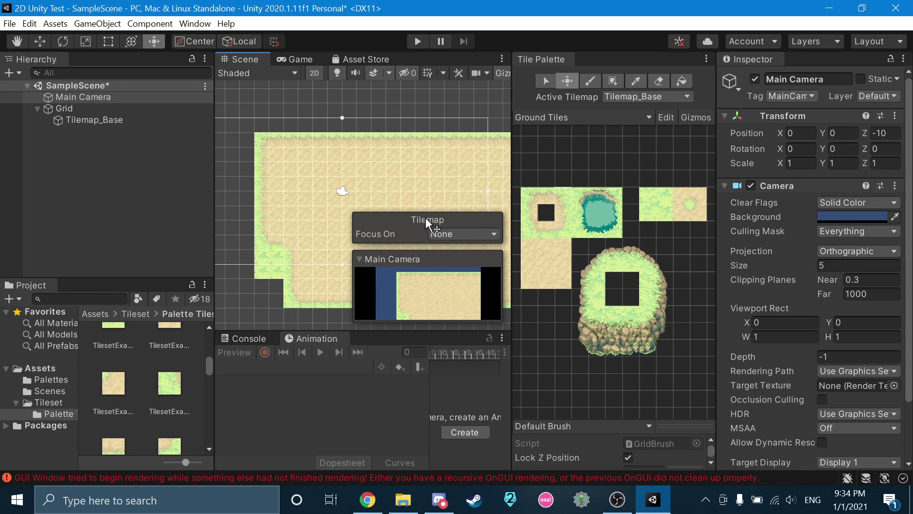
middle_drag(366, 152, 340, 113)
click(551, 78)
click(550, 78)
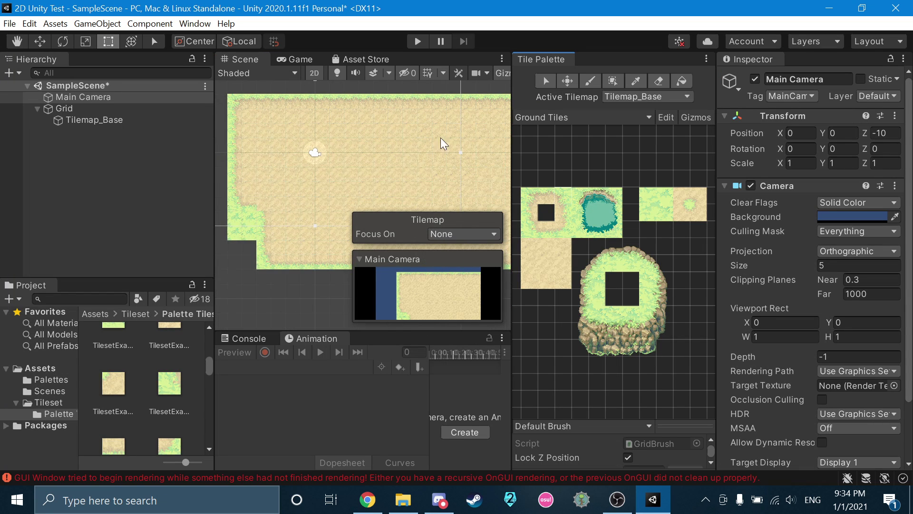
scroll(307, 154, down, 6)
click(264, 116)
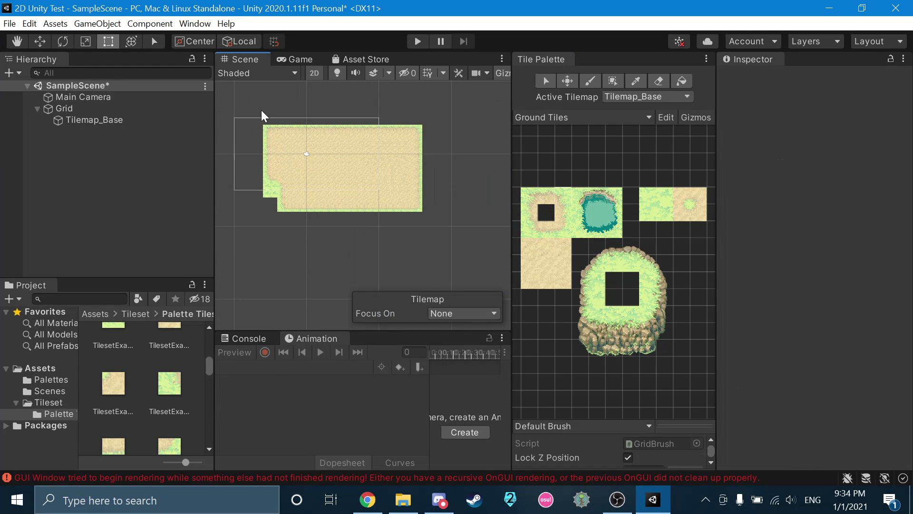
Select all tiles of the sand area as a 25 by 15 grid selection and move them left and up to centre them on the camera
click(546, 80)
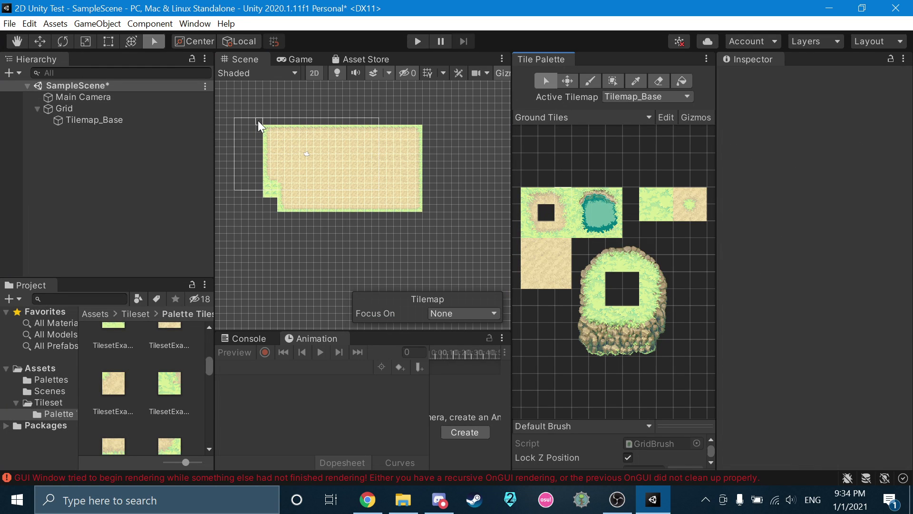
drag(258, 122, 437, 225)
click(570, 81)
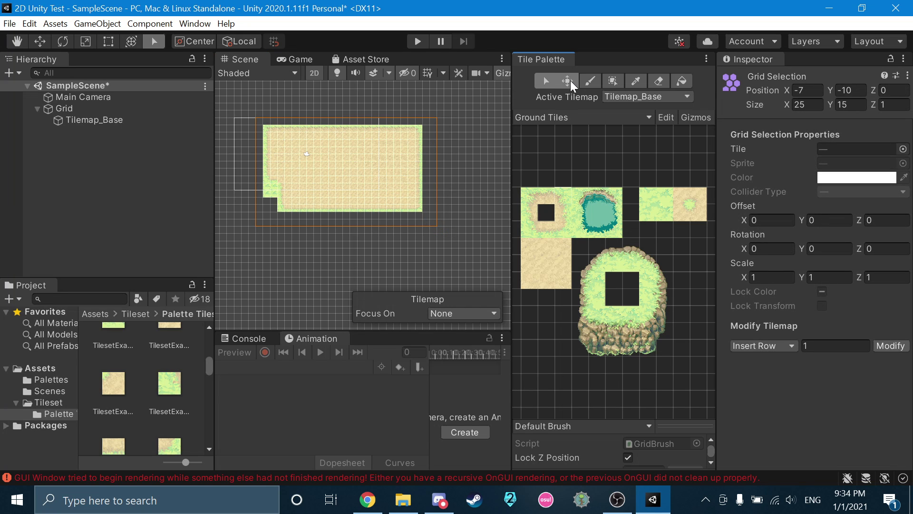
drag(362, 163, 315, 151)
middle_drag(408, 169, 463, 192)
scroll(342, 189, up, 3)
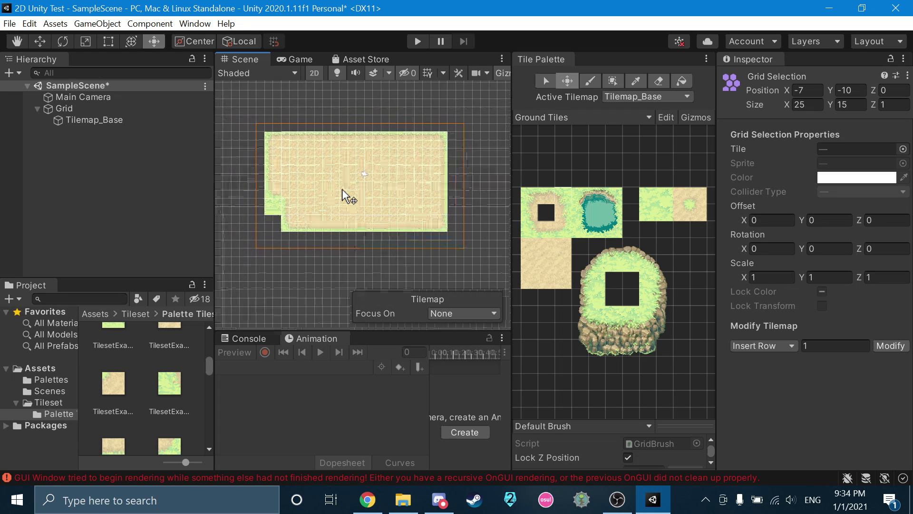
scroll(342, 189, up, 3)
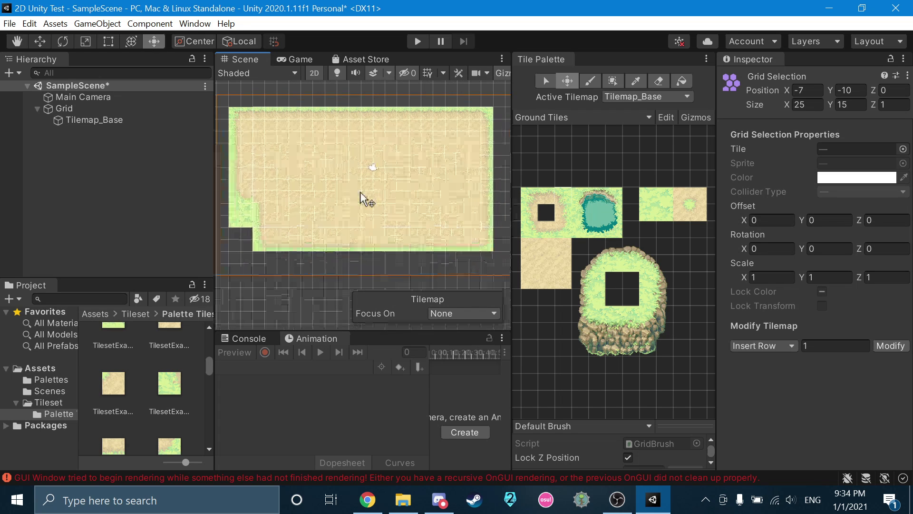
click(315, 299)
Play the tilemap tutorial video in Chrome through the pond and grass painting demonstration and pause it at 7:35
click(367, 499)
click(389, 233)
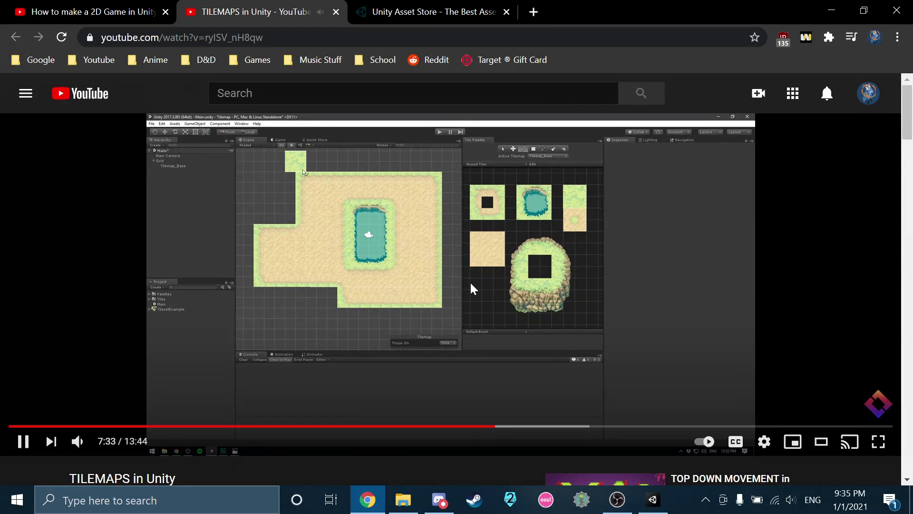
click(474, 289)
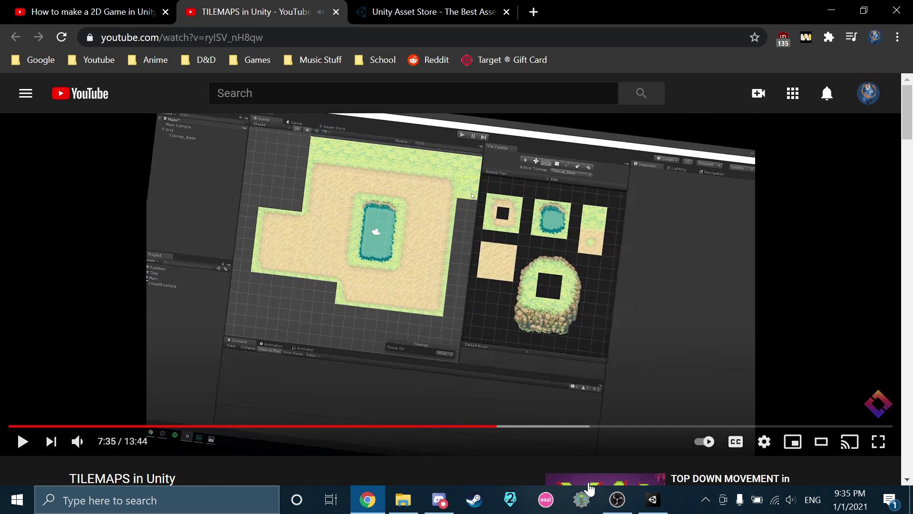
Return to Unity, pick the whole 3 by 3 pond from the Ground Tiles palette and paint it near the middle of the sand area
click(652, 504)
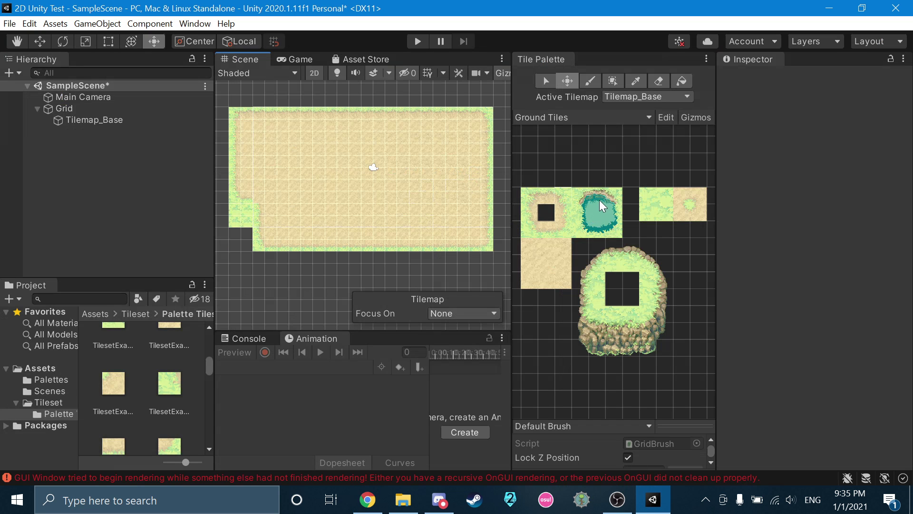
key(i)
click(605, 227)
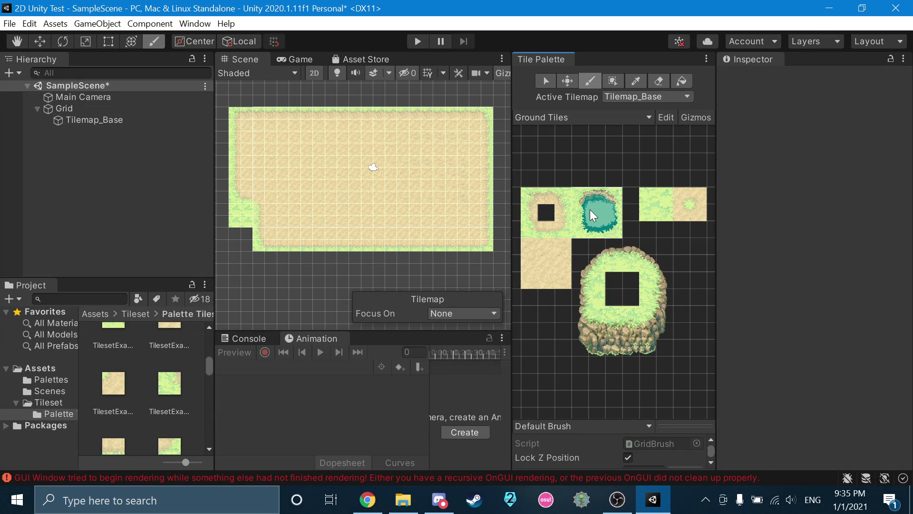
click(364, 169)
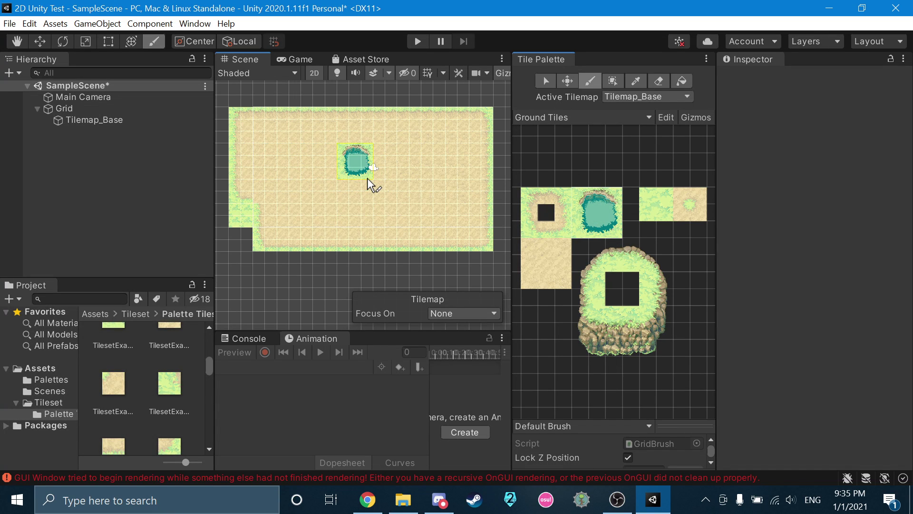
Extend the pond two rows downward with water and bank tiles, then close it with the pond's bottom edge row
click(597, 216)
drag(363, 178, 364, 184)
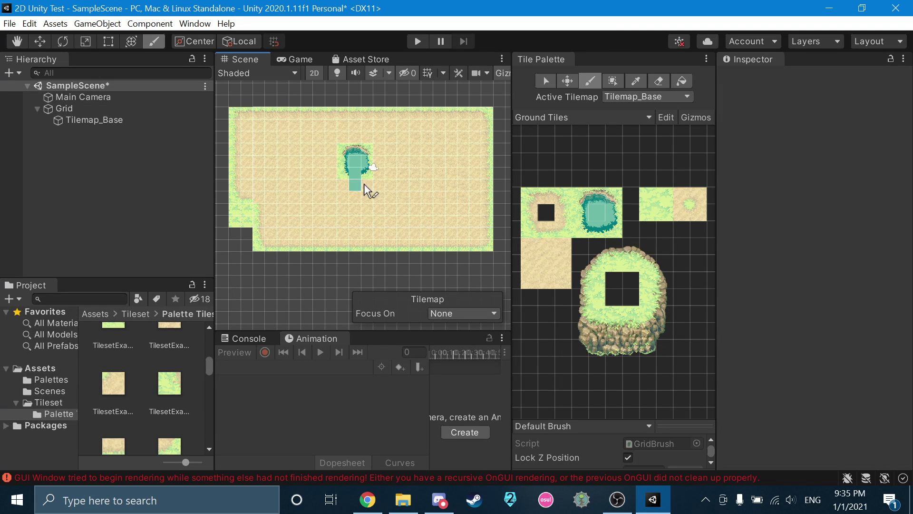
click(583, 220)
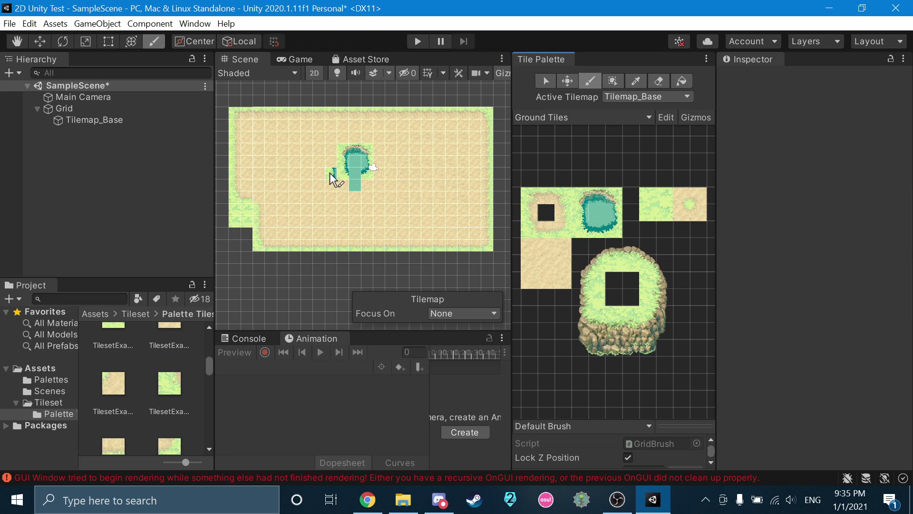
click(350, 189)
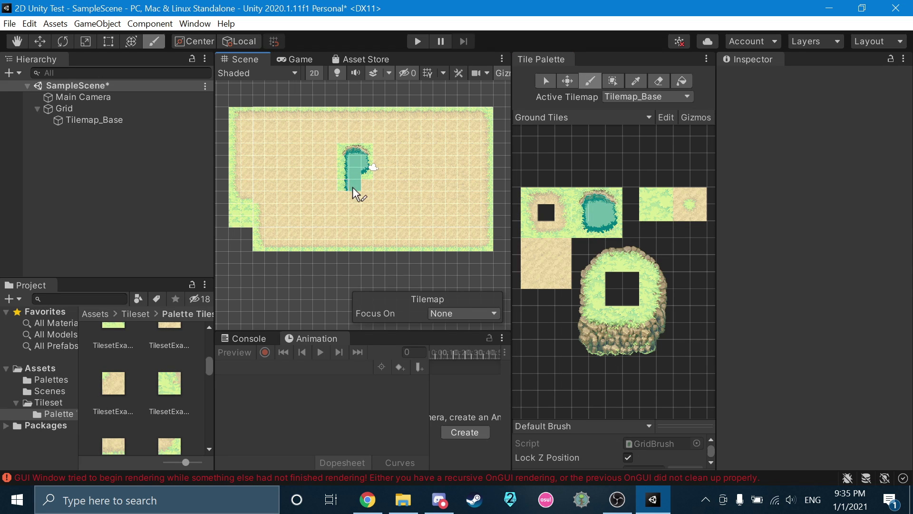
click(610, 217)
click(368, 184)
drag(583, 228, 617, 227)
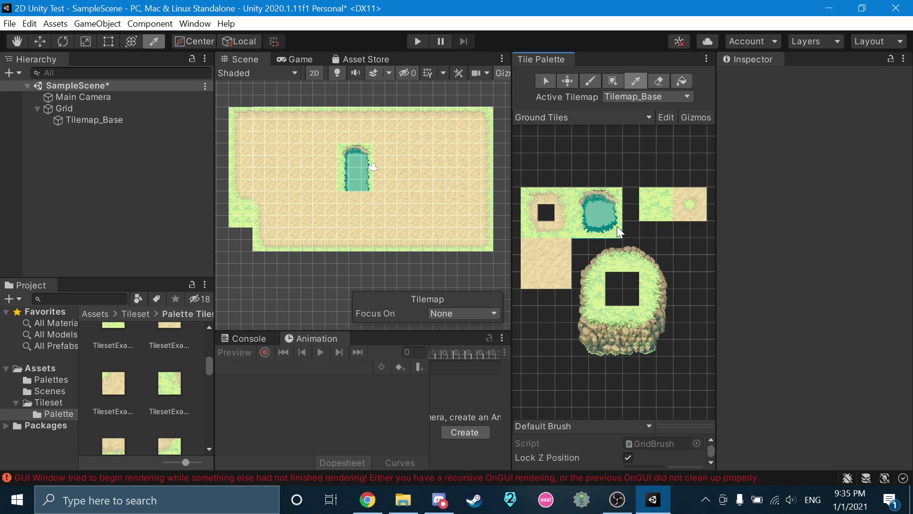
click(367, 204)
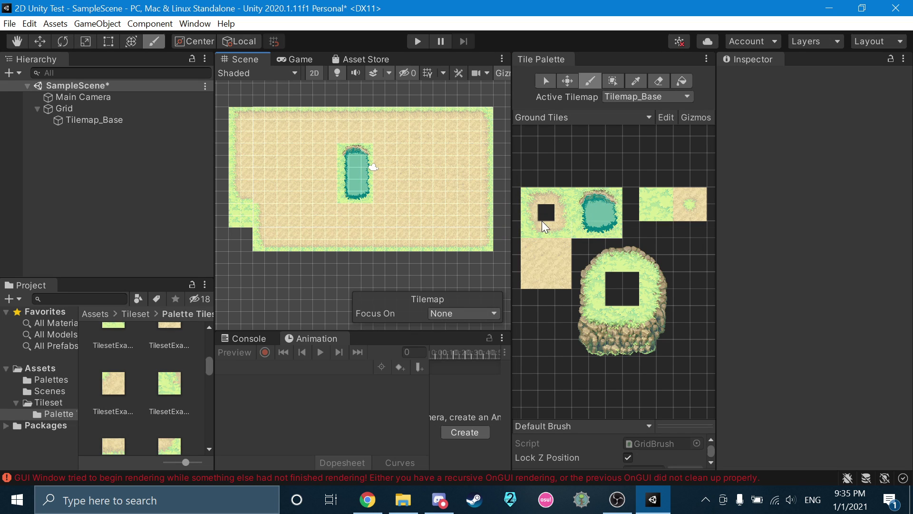
Surround the pond with a one-tile ring of plain grass and compare it with the paused tutorial video in Chrome
click(599, 287)
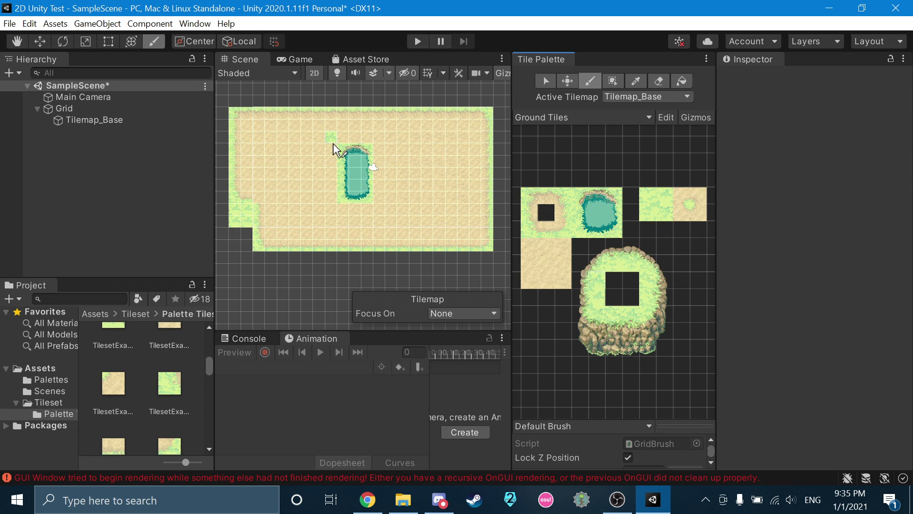
mouse_move(331, 139)
mouse_down()
mouse_move(333, 206)
mouse_move(378, 213)
mouse_move(374, 142)
mouse_move(339, 141)
mouse_up()
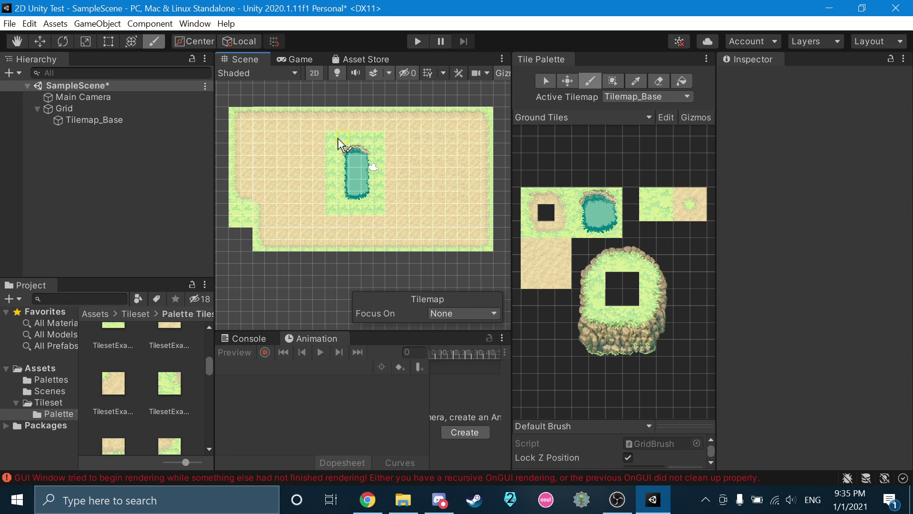
click(368, 499)
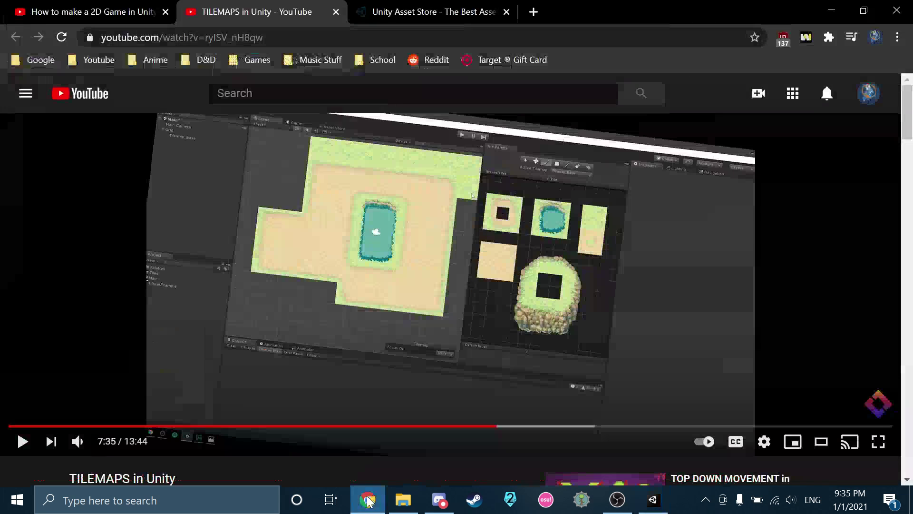
click(369, 499)
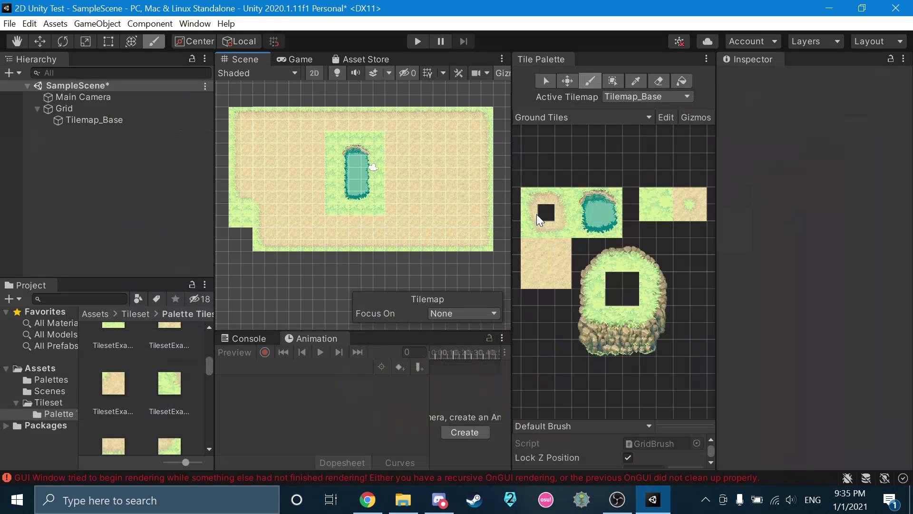
Try to blend the left and right sides of the grass ring into the sand with vertical grass-to-sand edge tiles
click(527, 214)
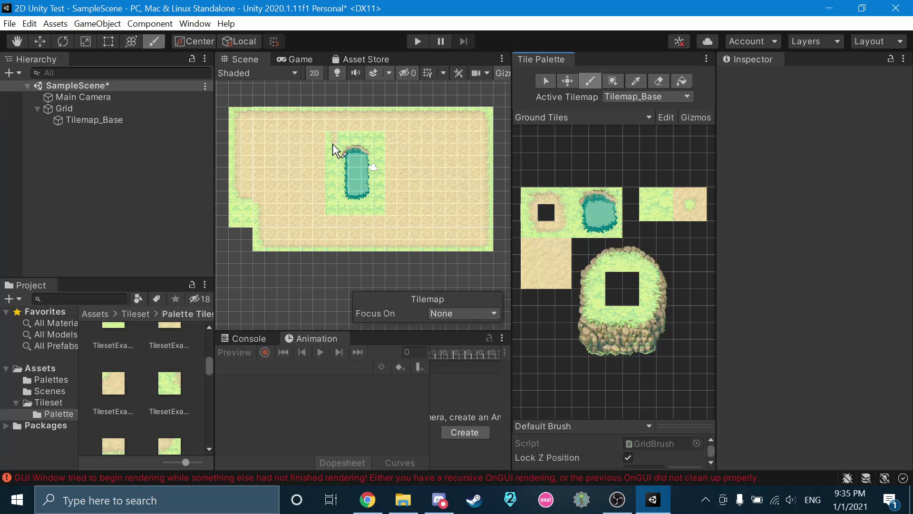
click(333, 143)
click(560, 210)
drag(331, 142, 331, 215)
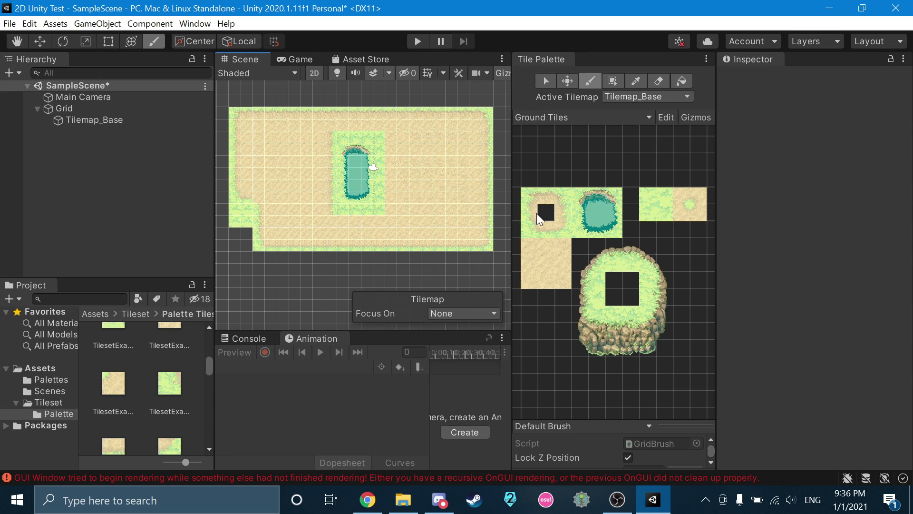
click(536, 213)
click(379, 140)
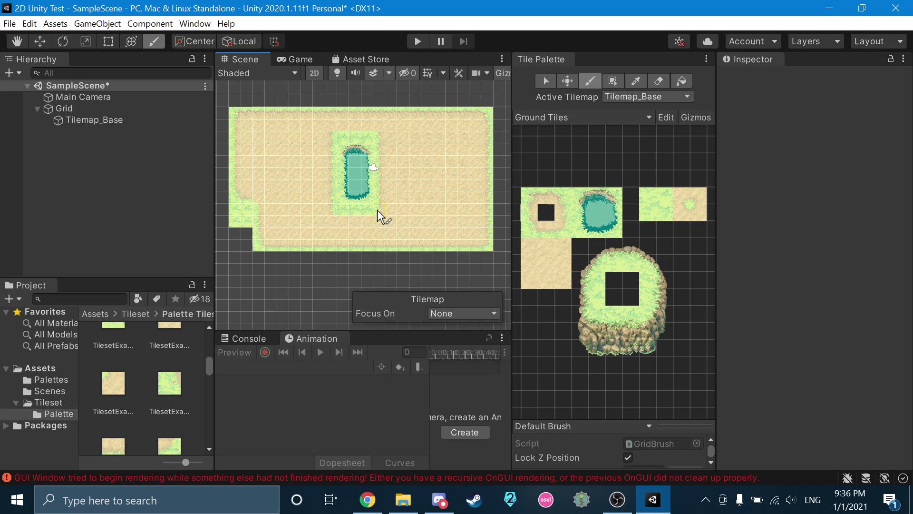
Try to edge the top and bottom rows of the grass ring with horizontal grass-to-sand tiles
click(544, 193)
drag(336, 144, 377, 143)
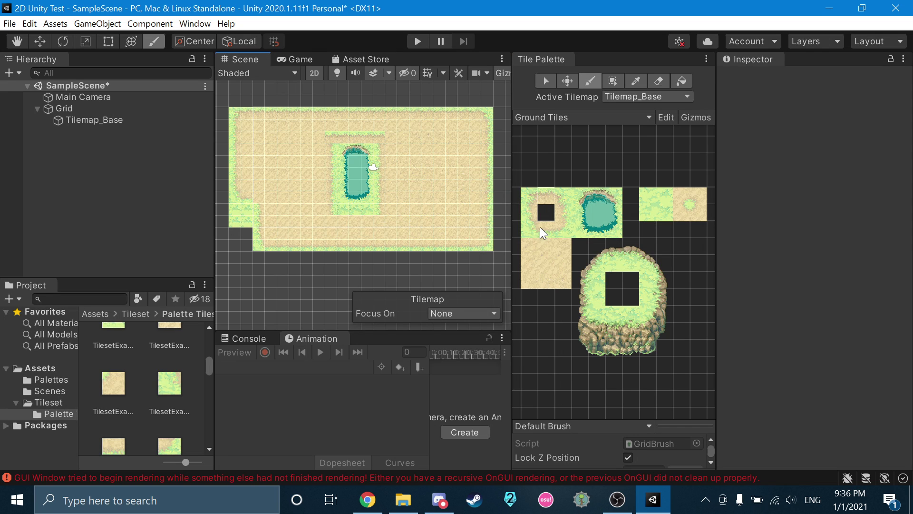
click(542, 229)
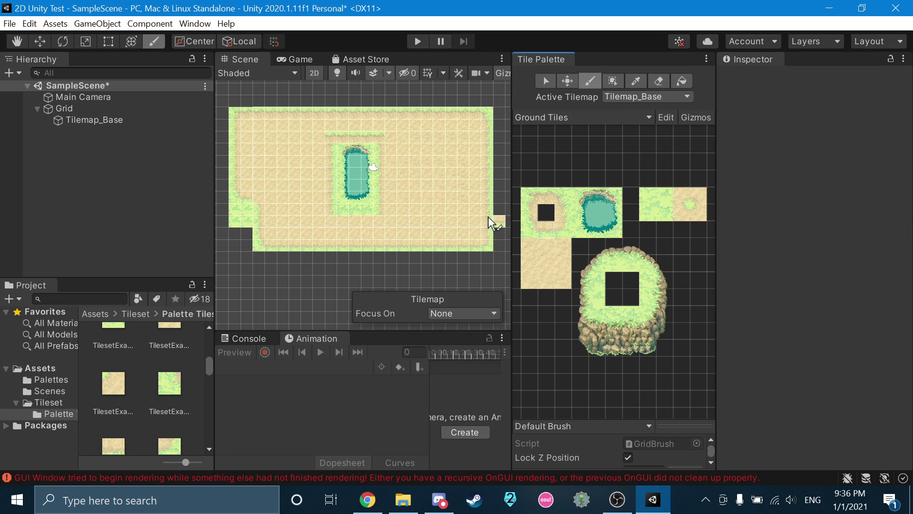
click(546, 201)
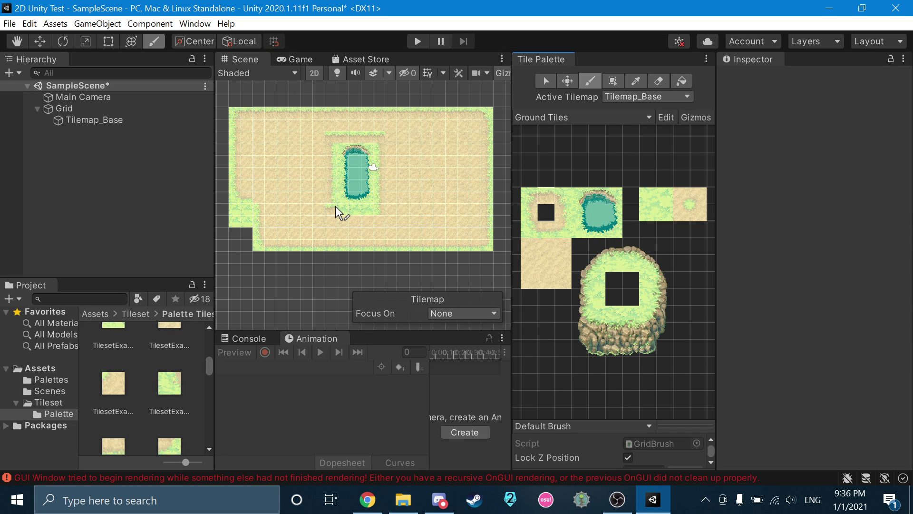
mouse_move(336, 212)
mouse_down()
mouse_move(414, 206)
mouse_move(337, 218)
mouse_up()
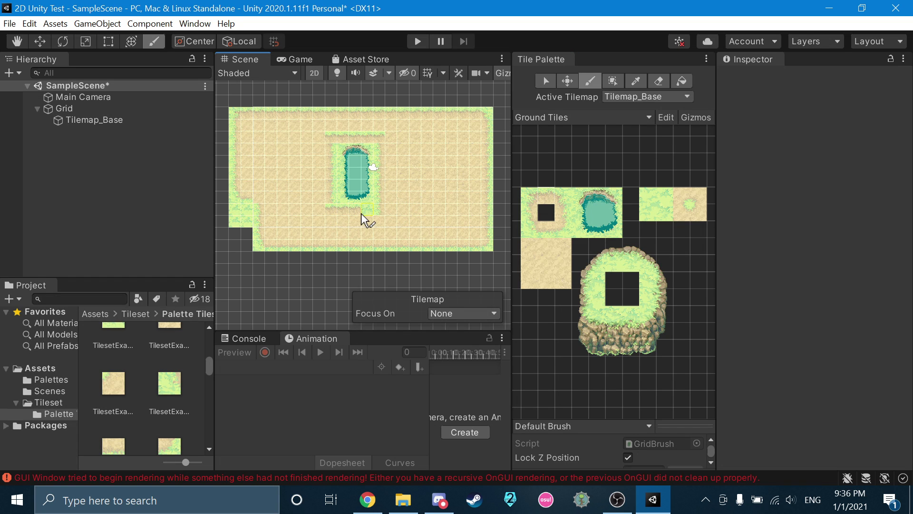
click(565, 234)
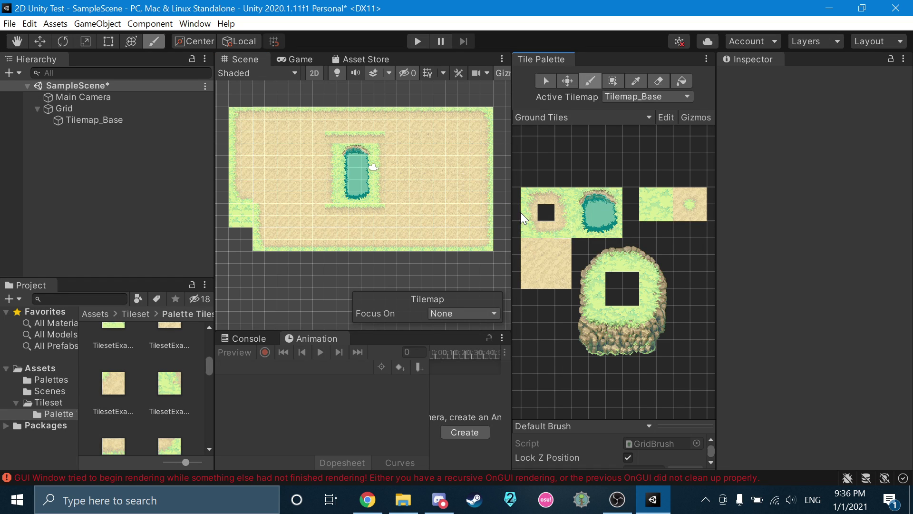
Try other edge and corner tiles on the ring's corners and top row, comparing with the paused tutorial frame
click(336, 143)
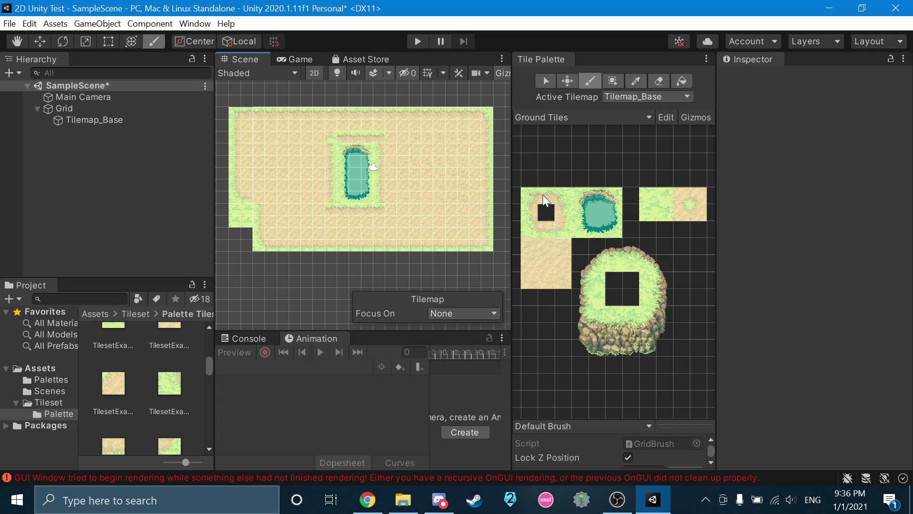
click(543, 195)
click(563, 192)
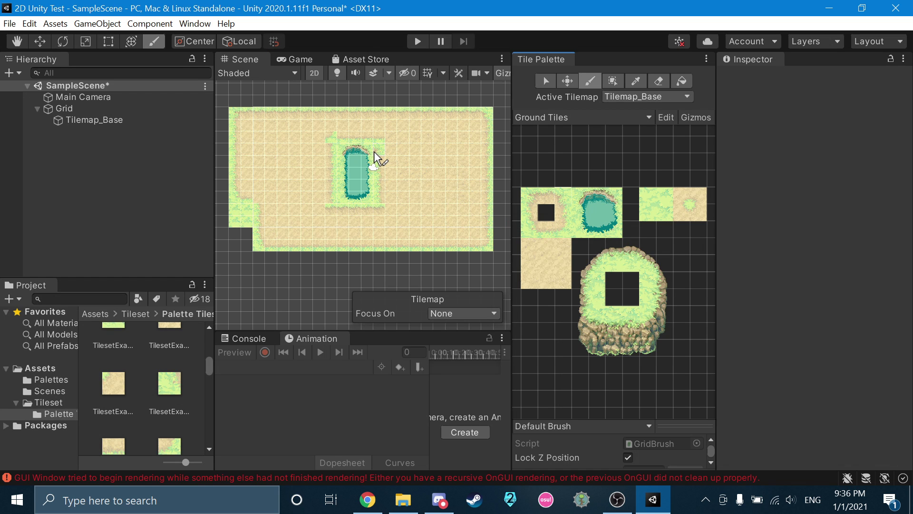
click(367, 499)
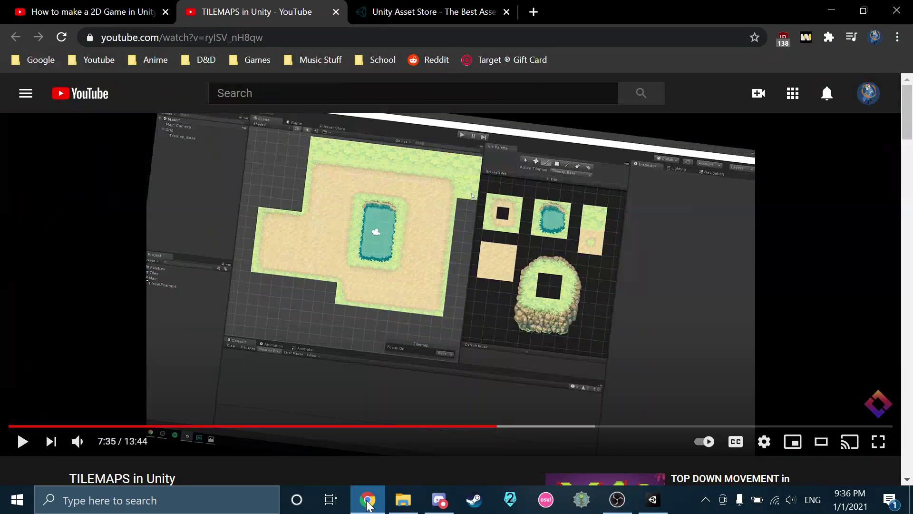
click(367, 501)
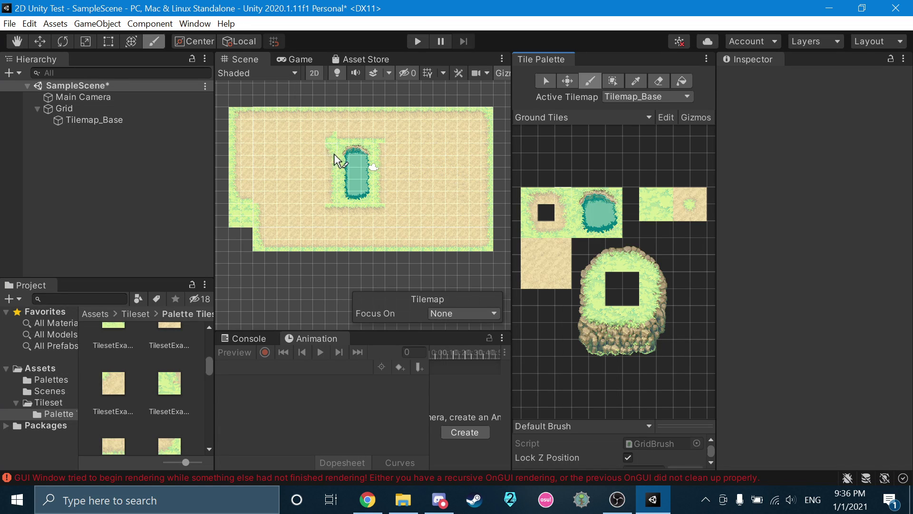
click(533, 231)
click(368, 500)
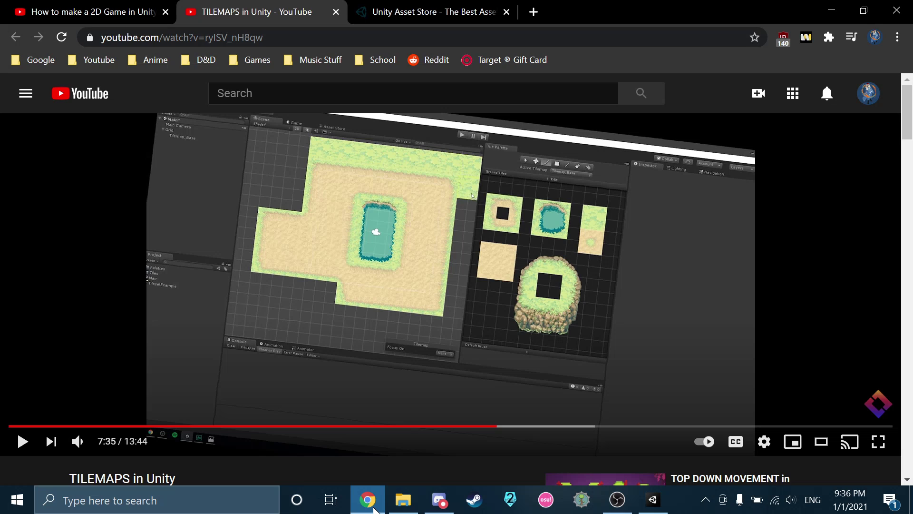
click(373, 507)
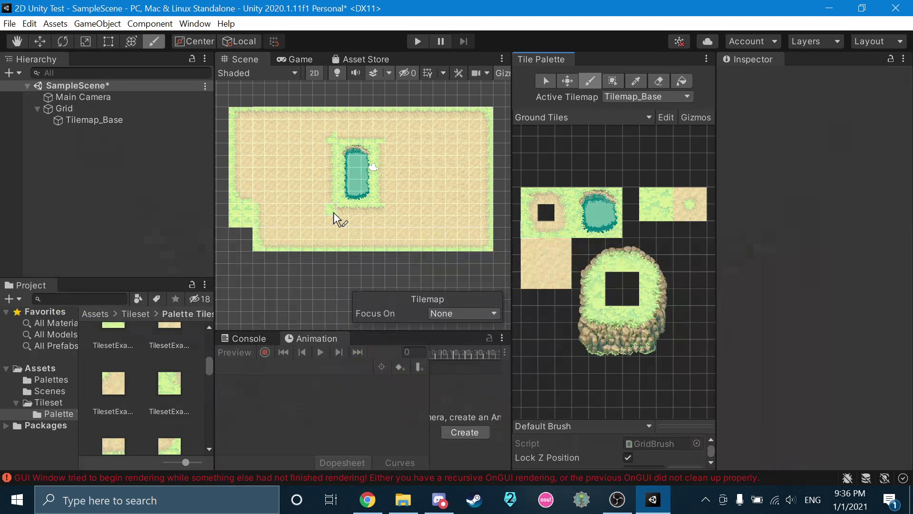
Repaint the ring around the pond with plain grass and pick the 2 by 2 plain grass block from the Ground Tiles palette
click(596, 295)
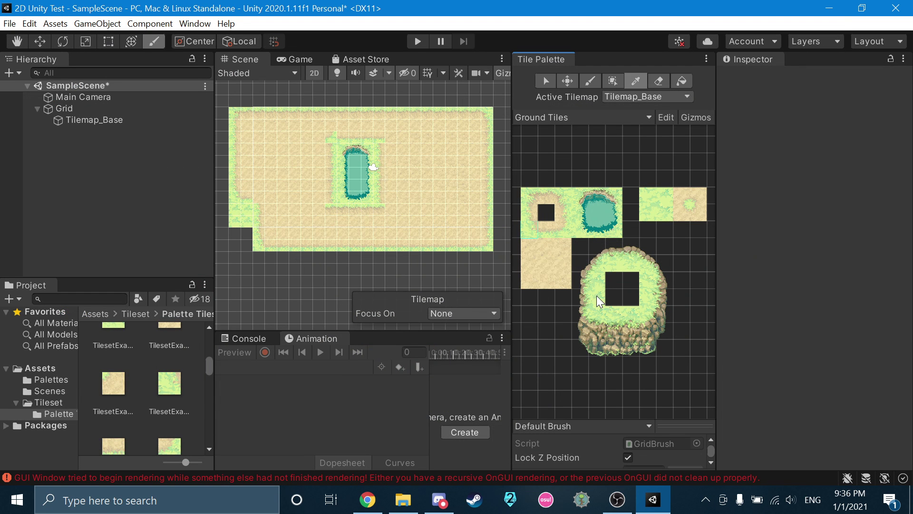
mouse_move(329, 138)
mouse_down()
mouse_move(331, 187)
mouse_move(379, 218)
mouse_move(377, 139)
mouse_move(343, 140)
mouse_up()
click(367, 500)
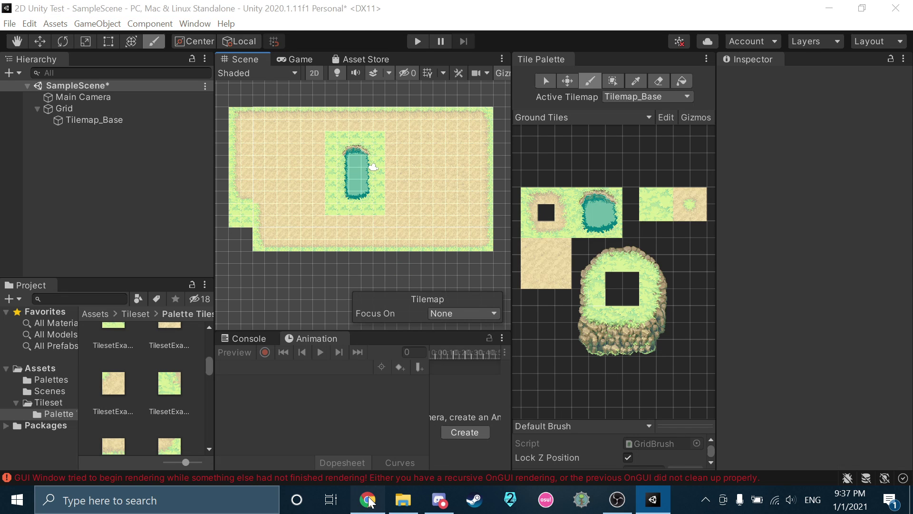
click(369, 500)
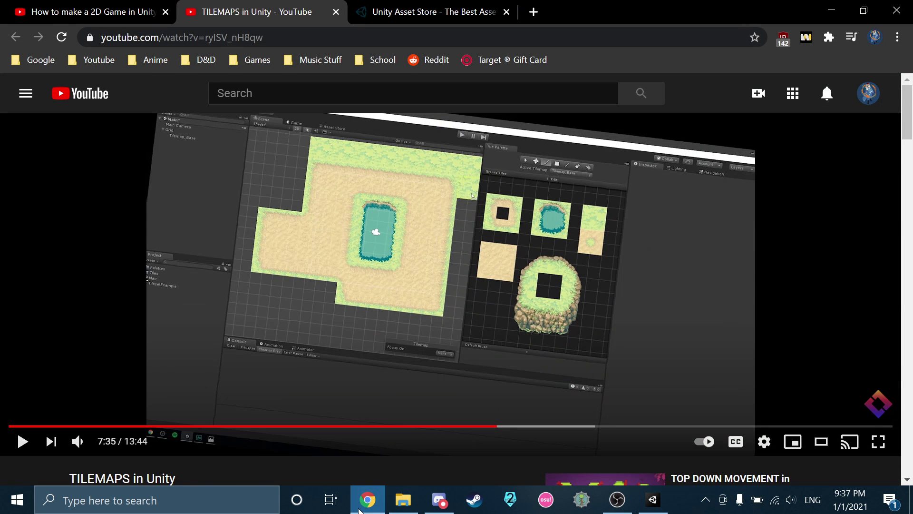
mouse_move(614, 285)
middle_down()
mouse_move(623, 249)
mouse_move(606, 291)
middle_up()
drag(643, 203, 662, 219)
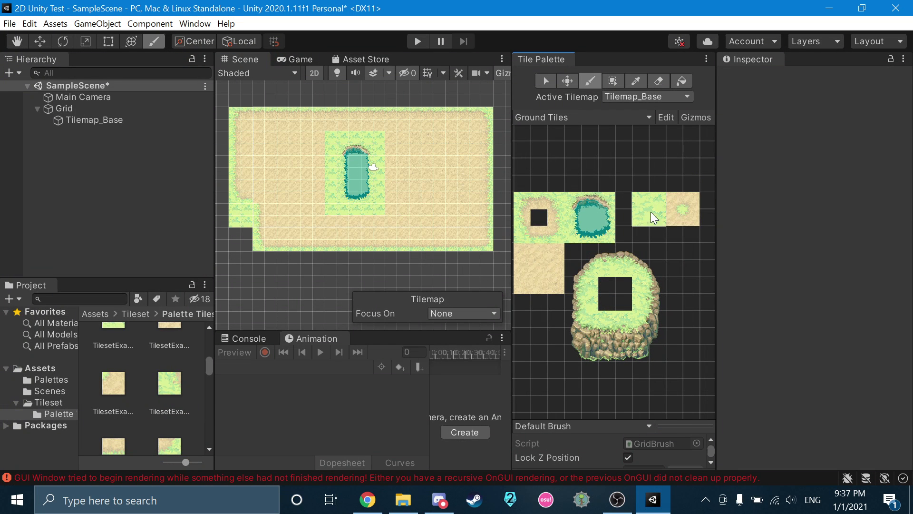
Try to paint a two-tile-wide grass border along the bottom and right sides of the sand area
middle_drag(369, 252, 418, 196)
mouse_move(285, 177)
mouse_down()
mouse_move(287, 212)
mouse_move(351, 215)
mouse_up()
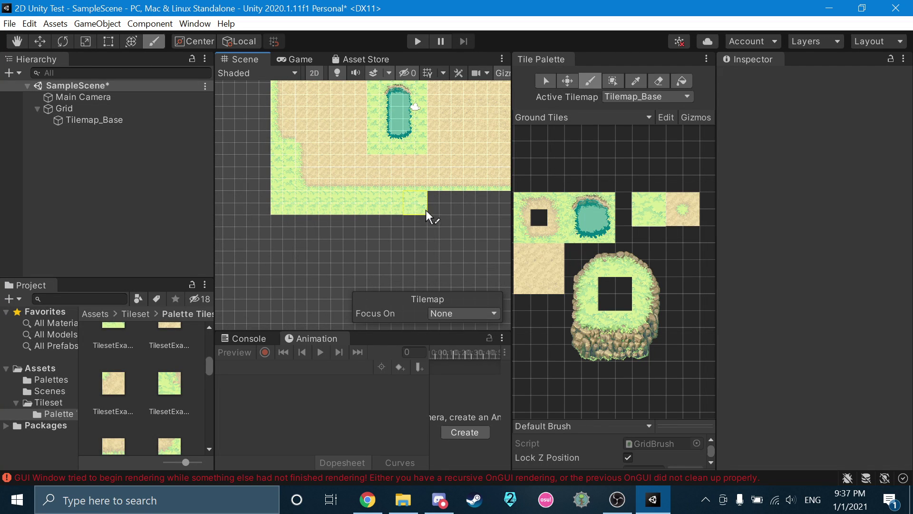
middle_drag(470, 209, 326, 212)
mouse_move(326, 212)
mouse_down()
mouse_move(404, 198)
mouse_move(397, 187)
mouse_move(414, 130)
mouse_up()
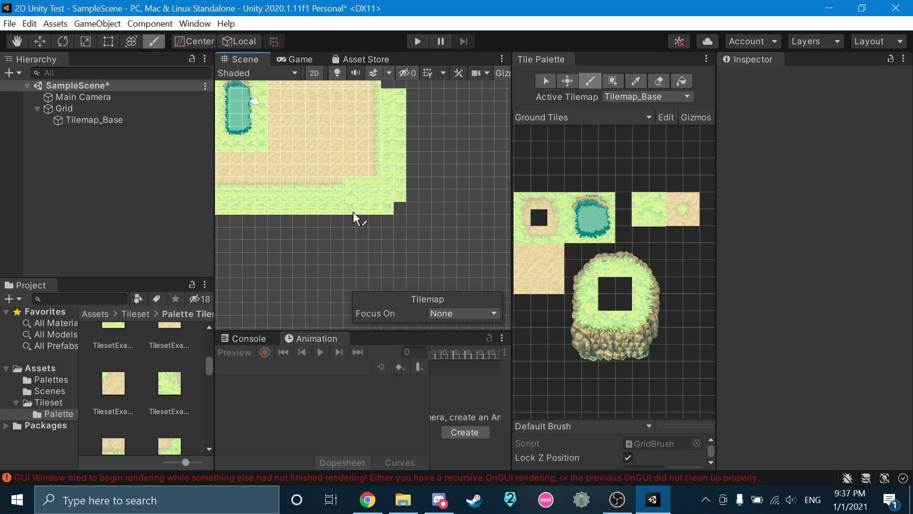
Undo the grass border strokes painted along the bottom and right sides of the sand area
key(ctrl+z)
key(ctrl+z)
key(ctrl+z)
key(ctrl+y)
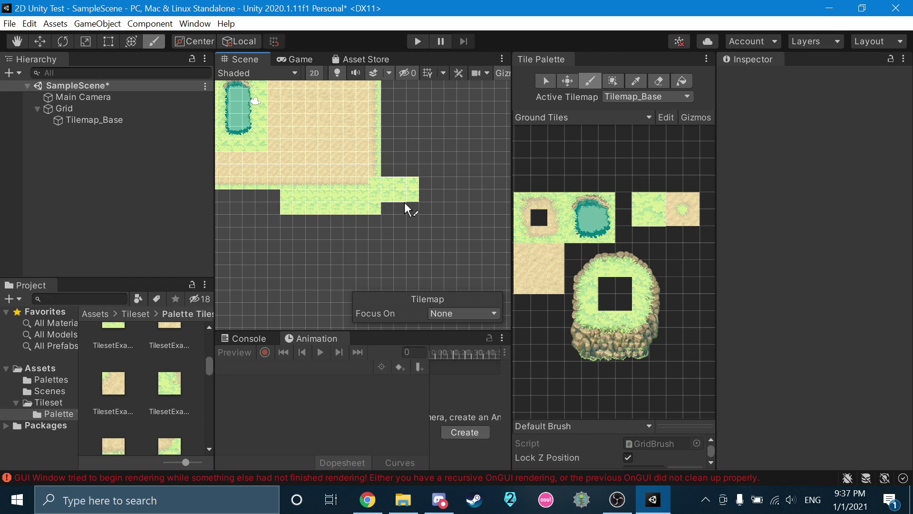
key(ctrl+z)
Try the grass border again from below the pond toward the bottom-right corner, and undo those strokes
mouse_move(323, 211)
mouse_down()
mouse_move(315, 206)
mouse_move(410, 206)
mouse_move(393, 159)
mouse_move(392, 113)
mouse_up()
key(ctrl+z)
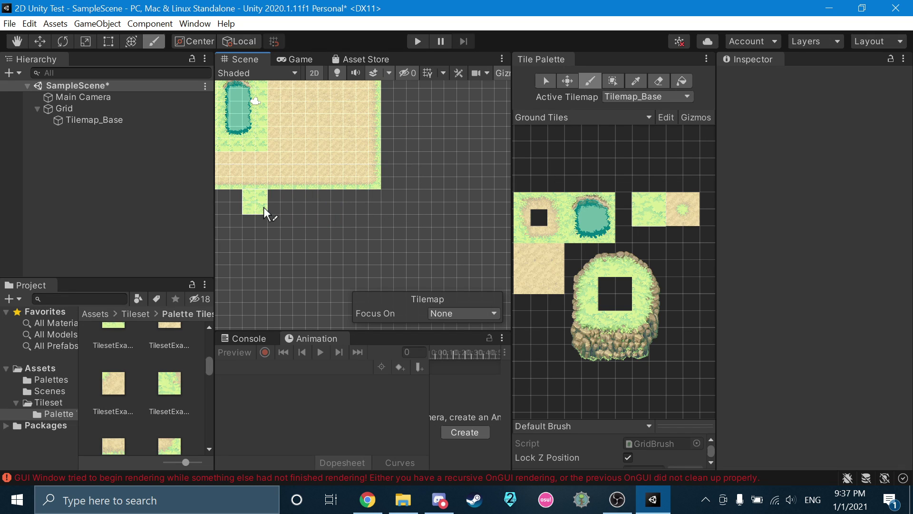
drag(264, 207, 375, 201)
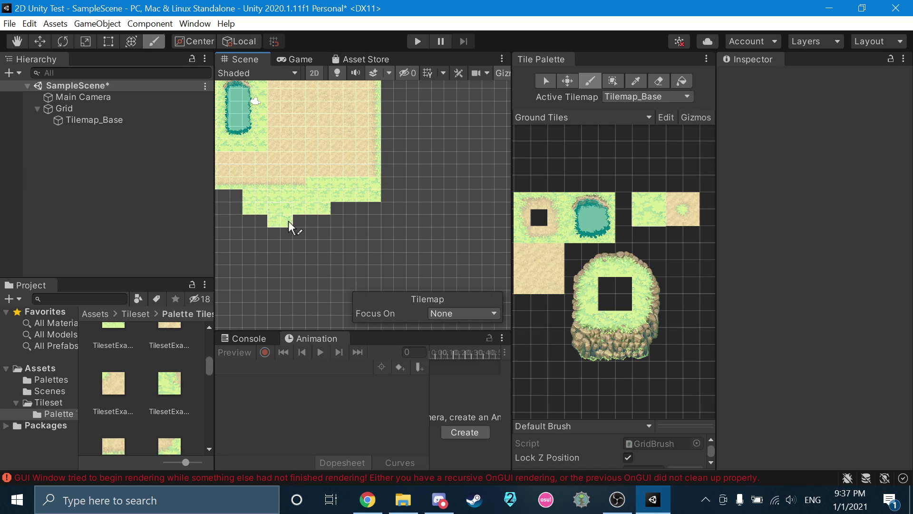
scroll(340, 223, down, 10)
key(ctrl+z)
Paint the 2 by 2 grass block as a border below the sand area and around its bottom-right corner
mouse_move(295, 226)
middle_down()
mouse_move(340, 237)
mouse_move(455, 230)
middle_up()
drag(365, 202, 370, 222)
click(429, 217)
middle_drag(435, 222, 341, 218)
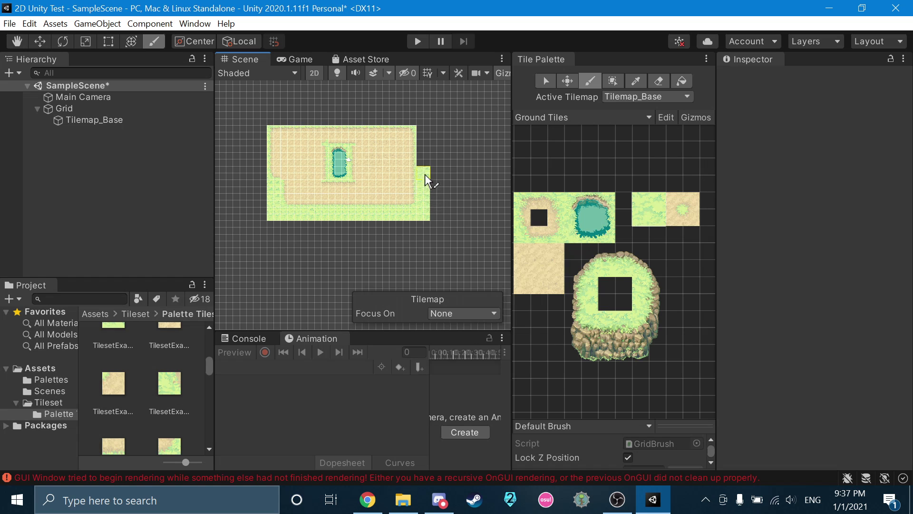
Try to carry the grass border across the top of the sand area, and undo the latest grass strokes
key(ctrl+z)
mouse_move(335, 122)
mouse_down()
mouse_move(271, 127)
mouse_move(304, 130)
mouse_up()
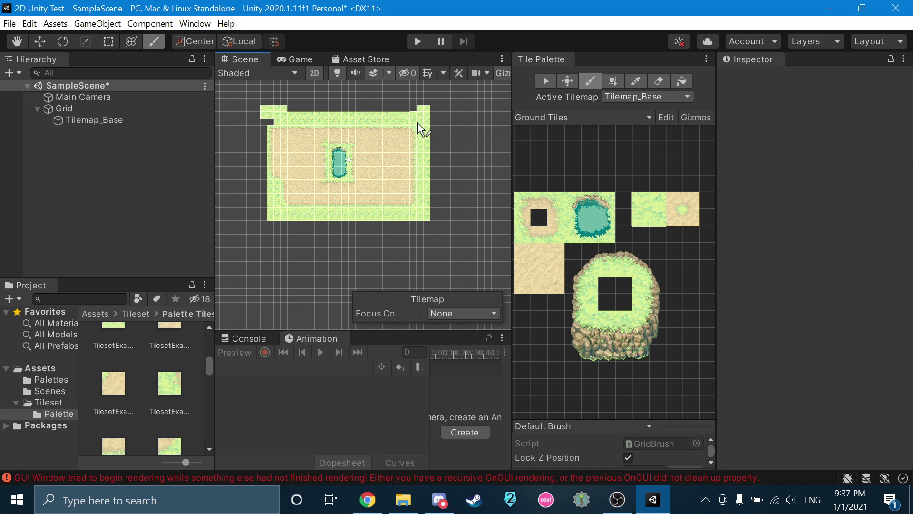
key(ctrl+z)
key(ctrl+z)
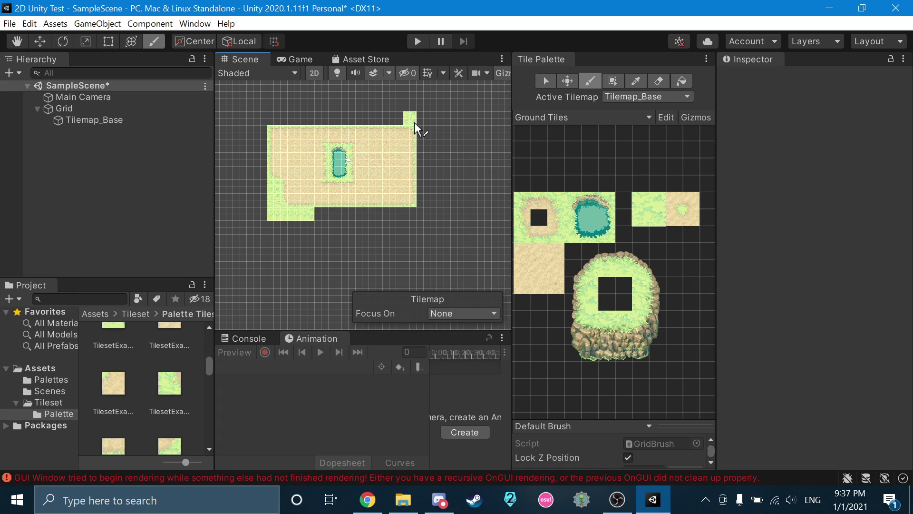
Complete the grass border across the top and down the left side of the sand area, and save the scene
key(ctrl+y)
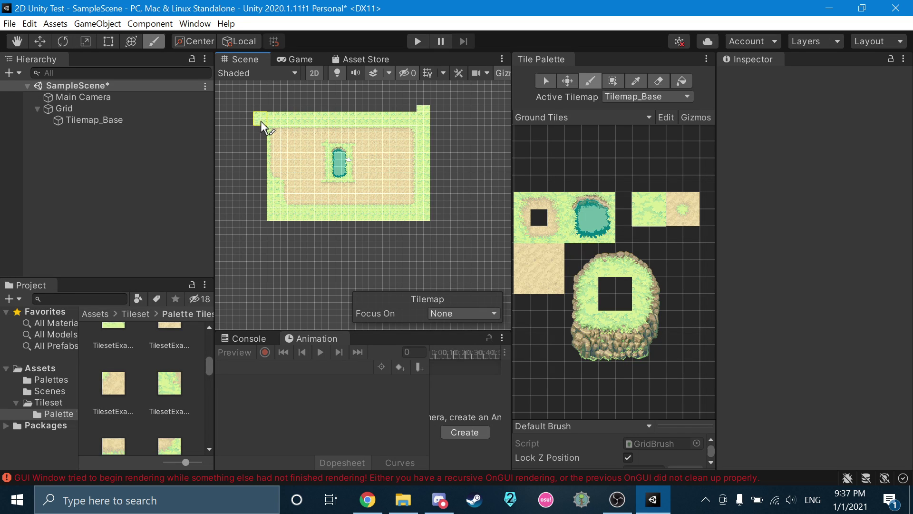
drag(261, 121, 262, 161)
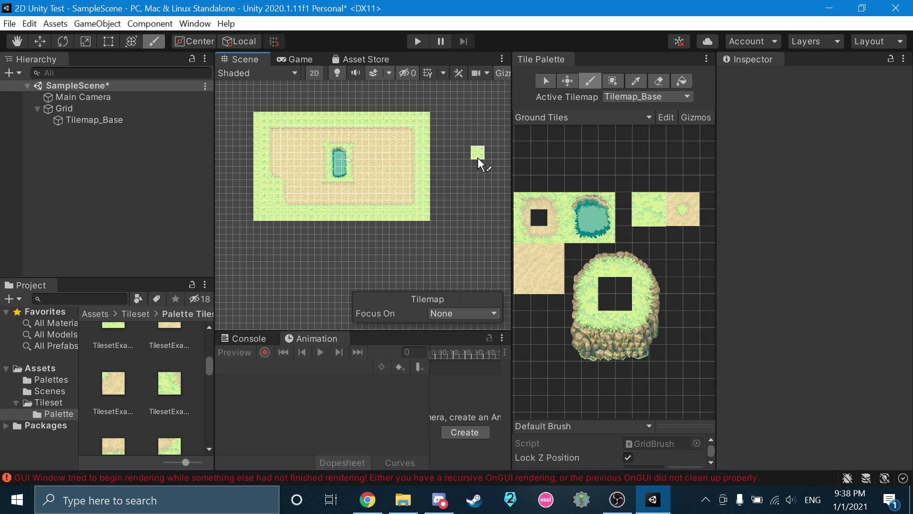
middle_drag(295, 235, 369, 250)
middle_drag(430, 206, 389, 203)
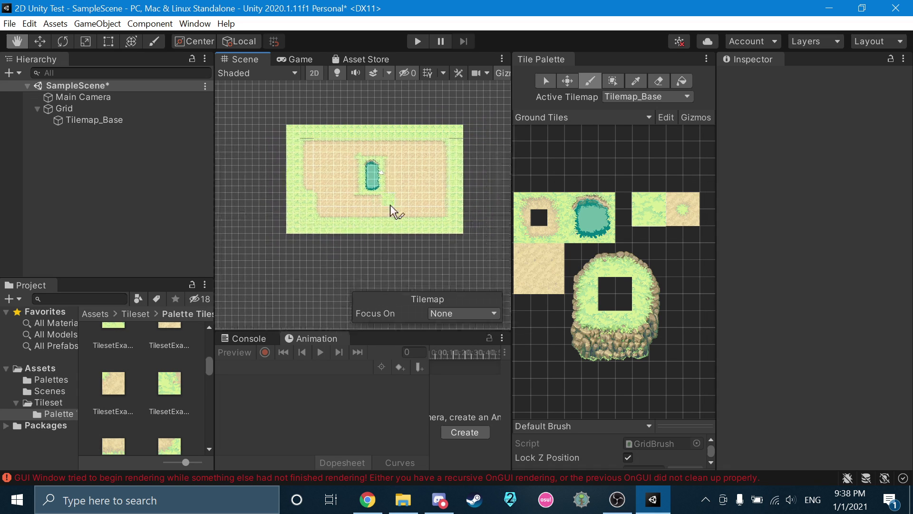
key(ctrl+s)
Check the YouTube tilemap tutorial in Chrome, and add a second rectangular Tilemap under the Grid object in Unity
click(367, 499)
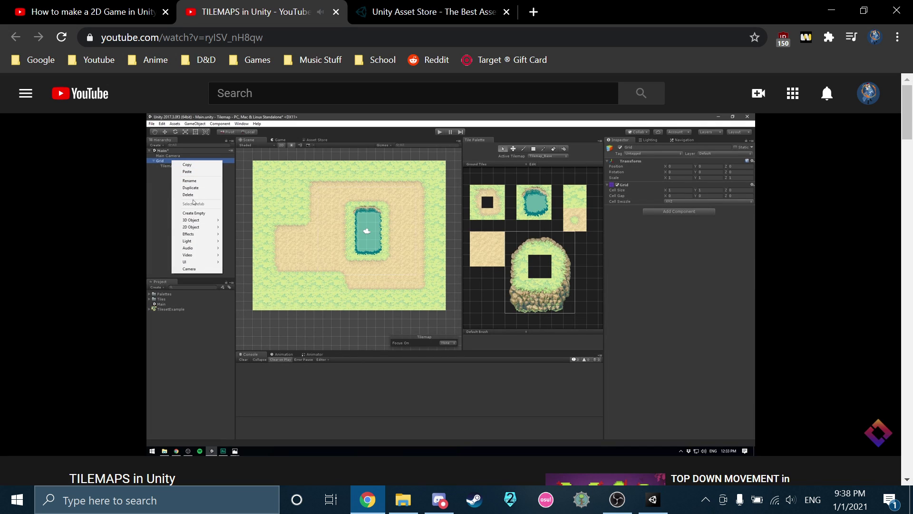
click(496, 178)
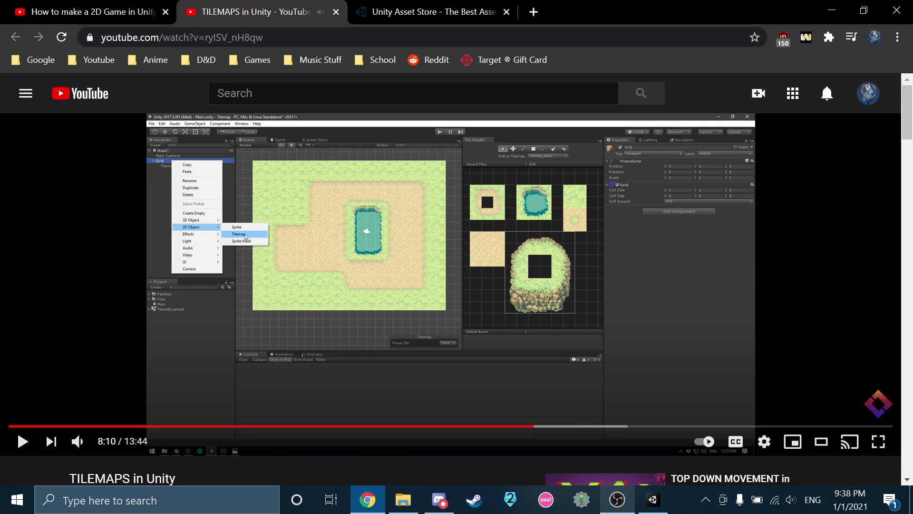
click(653, 500)
click(100, 109)
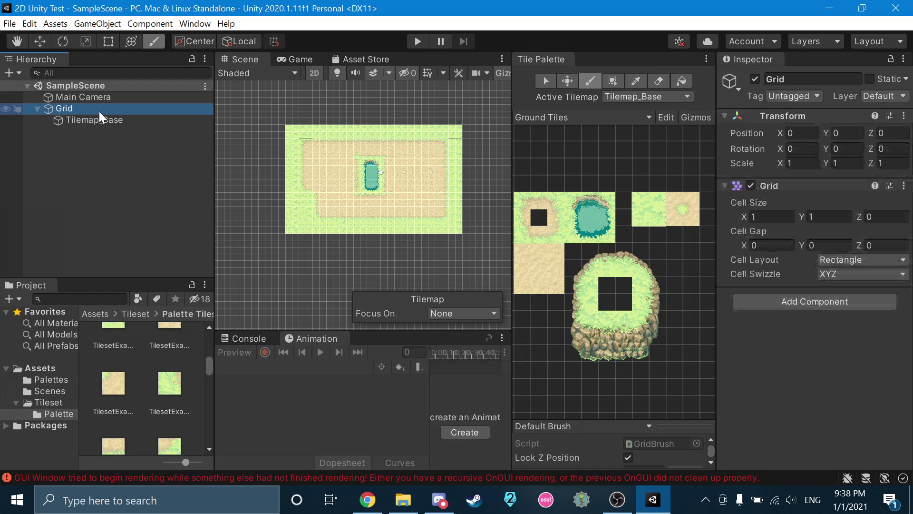
right_click(99, 114)
mouse_move(192, 278)
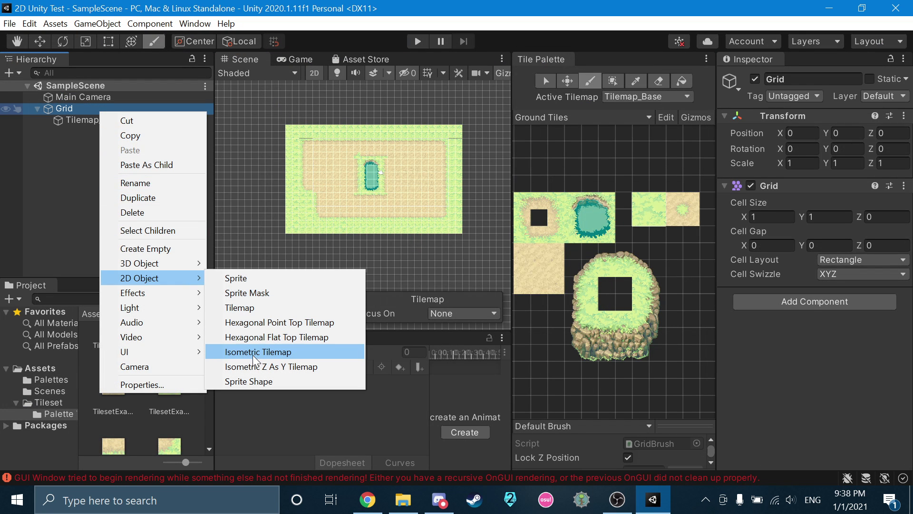
click(248, 308)
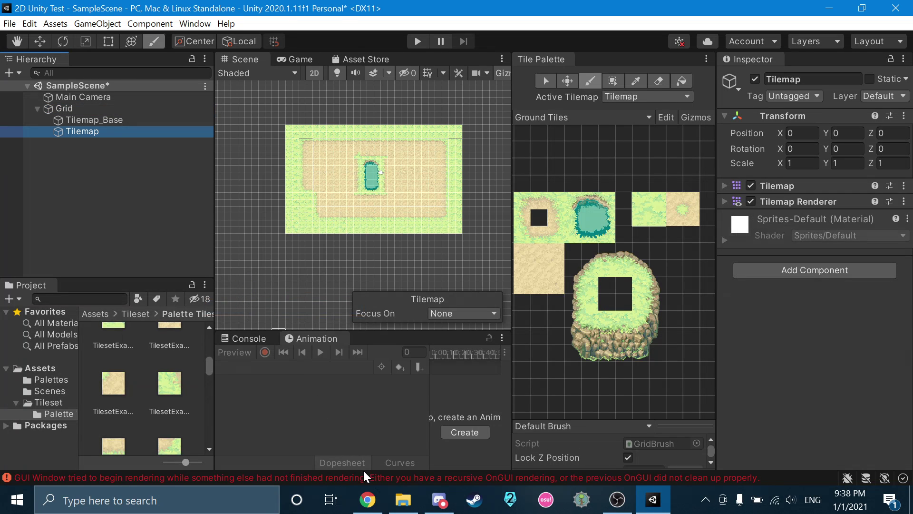
Watch how the YouTube tutorial in Chrome names the second tilemap, pause it, and return to Unity
click(367, 500)
click(398, 253)
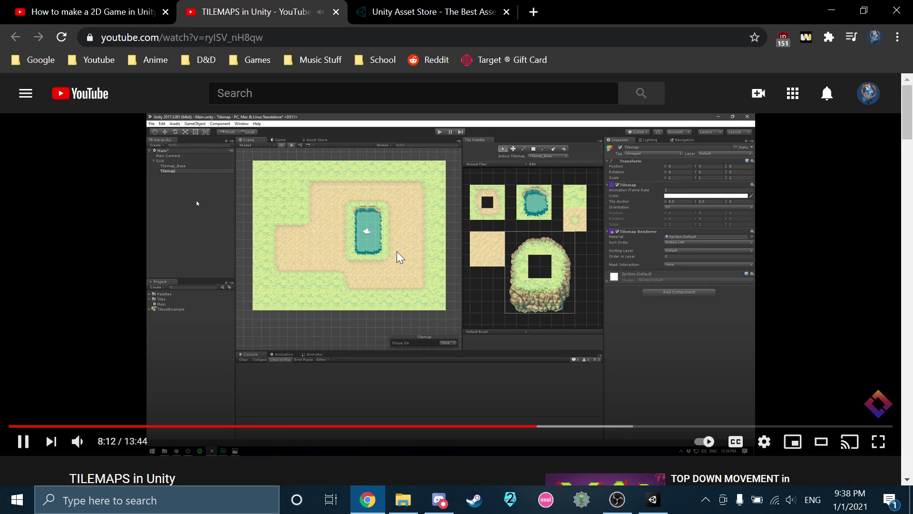
click(379, 227)
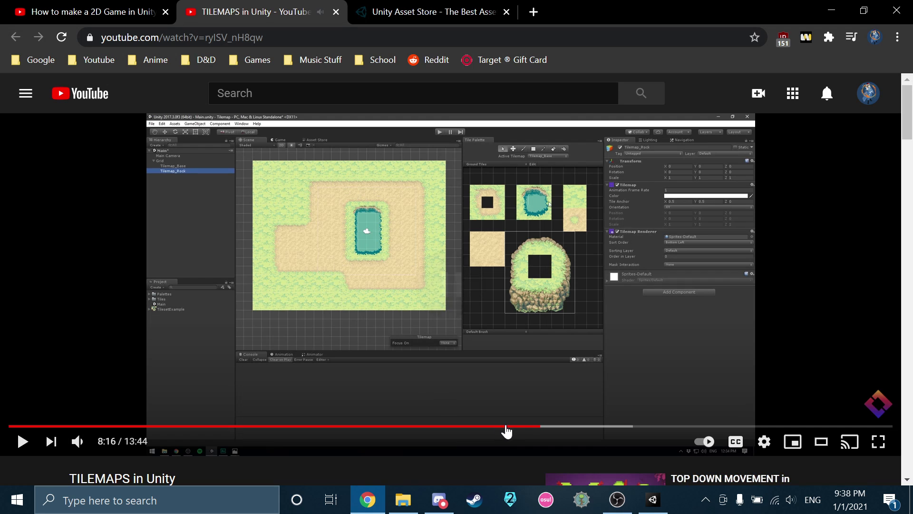
click(643, 509)
right_click(115, 132)
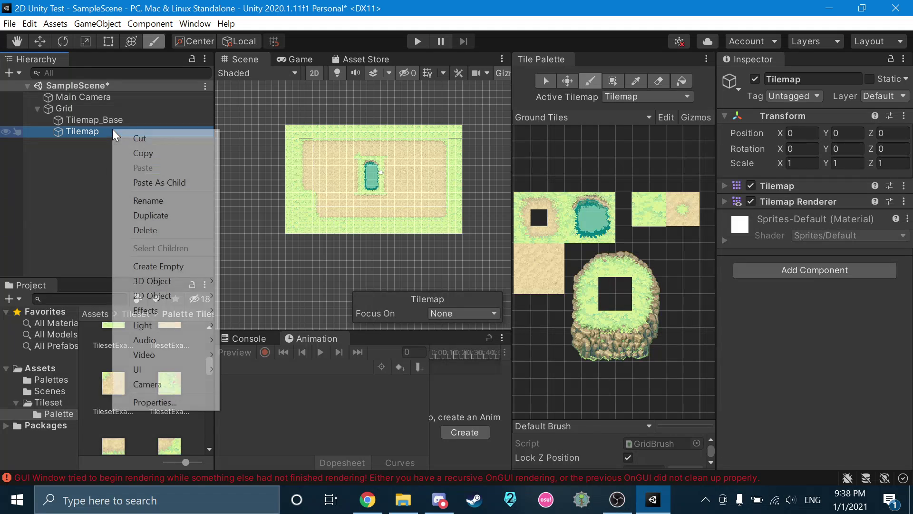
click(149, 202)
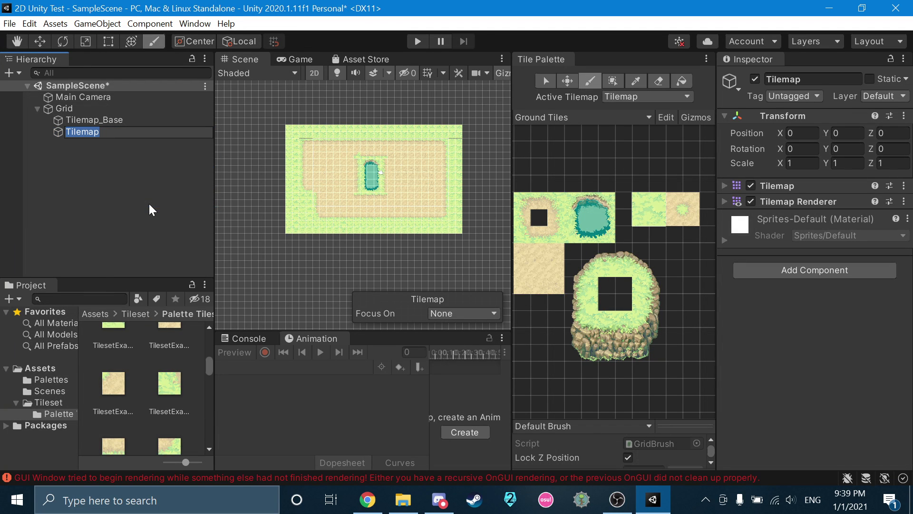
text(0)
key(ctrl+z)
key(ctrl+y)
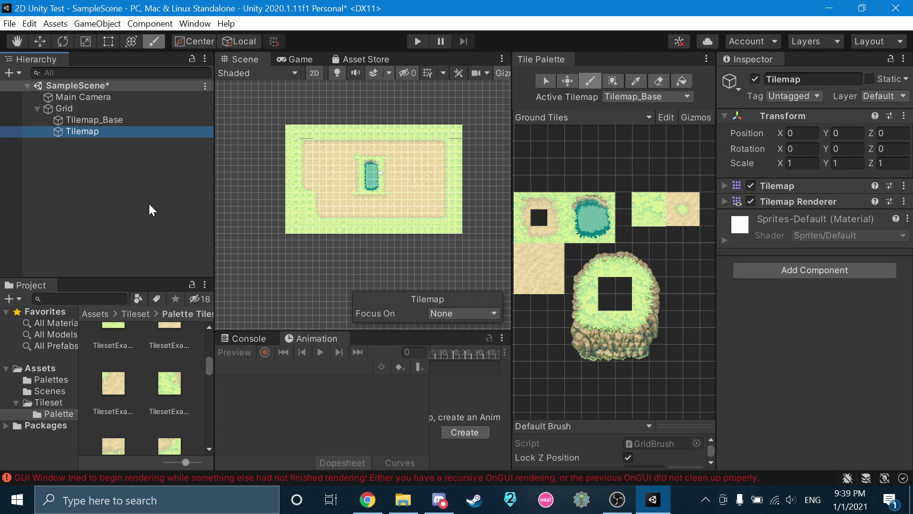
Rename the new tilemap under Grid as Tilemap_Rock
right_click(111, 133)
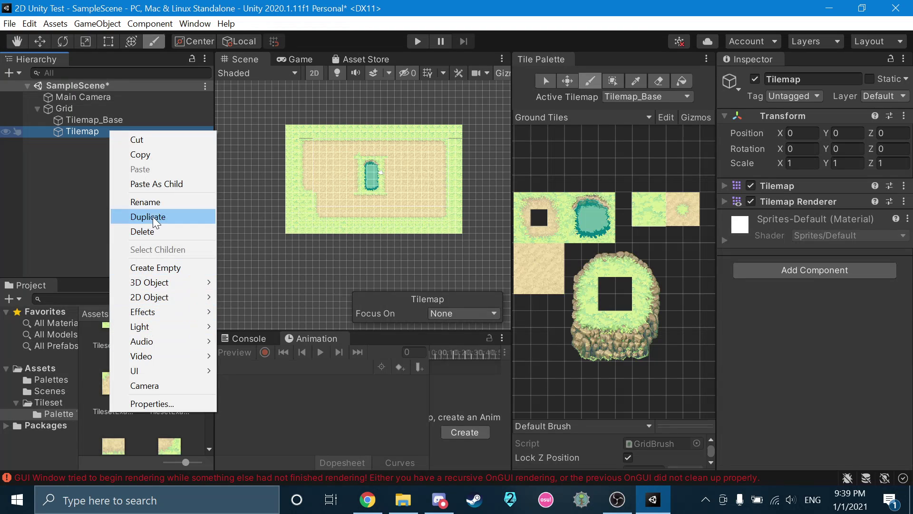
click(152, 202)
key(Right)
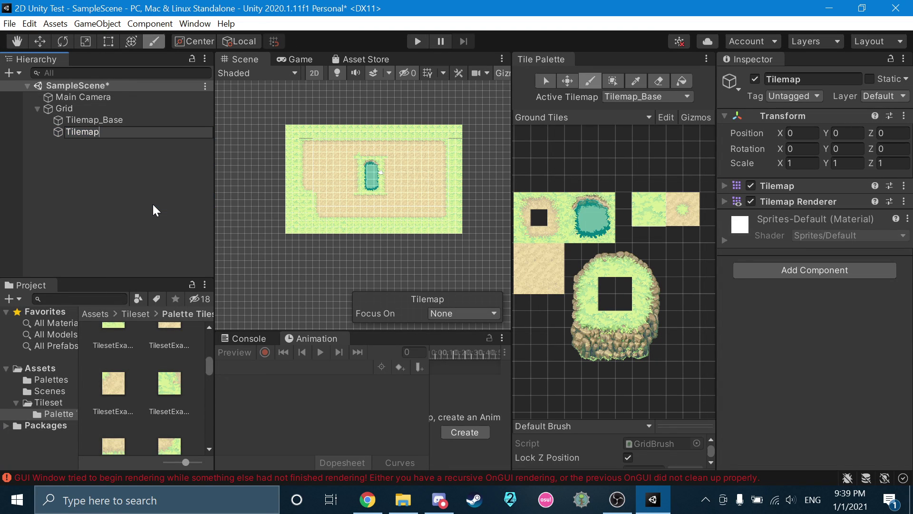
text(_Rock)
key(Return)
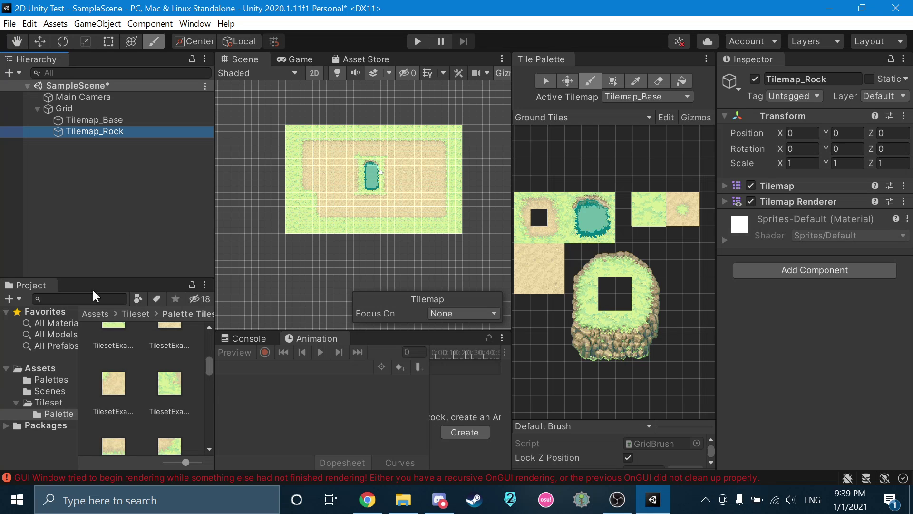
Consult the tutorial in Chrome, and set Order in Layer to 1 in Tilemap_Rock's Tilemap Renderer in Unity
click(367, 499)
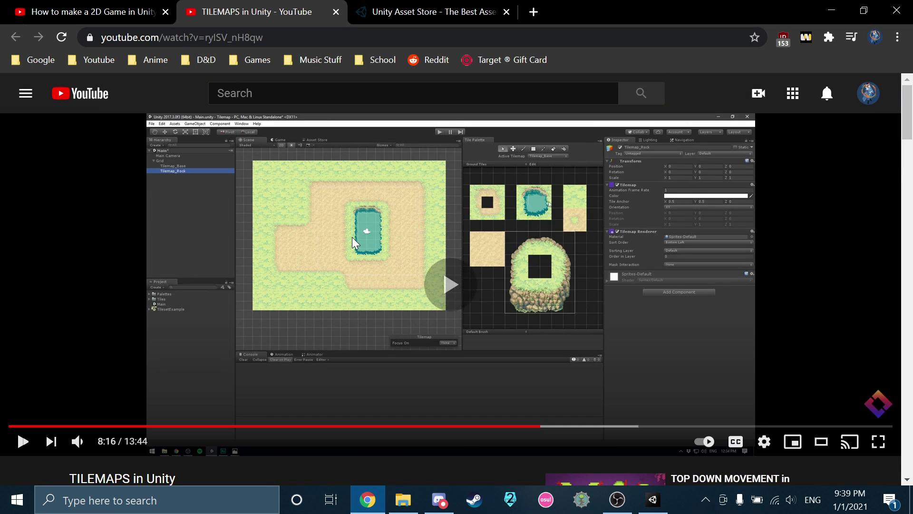
click(352, 237)
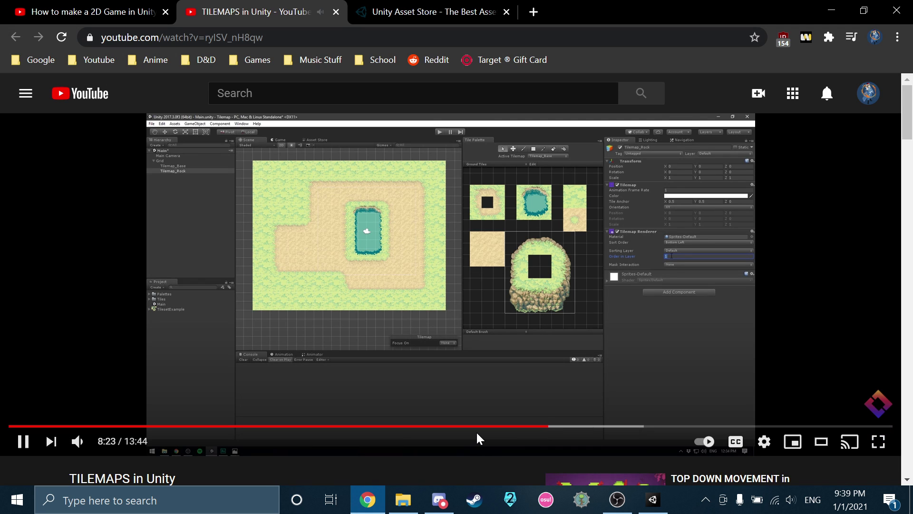
click(653, 500)
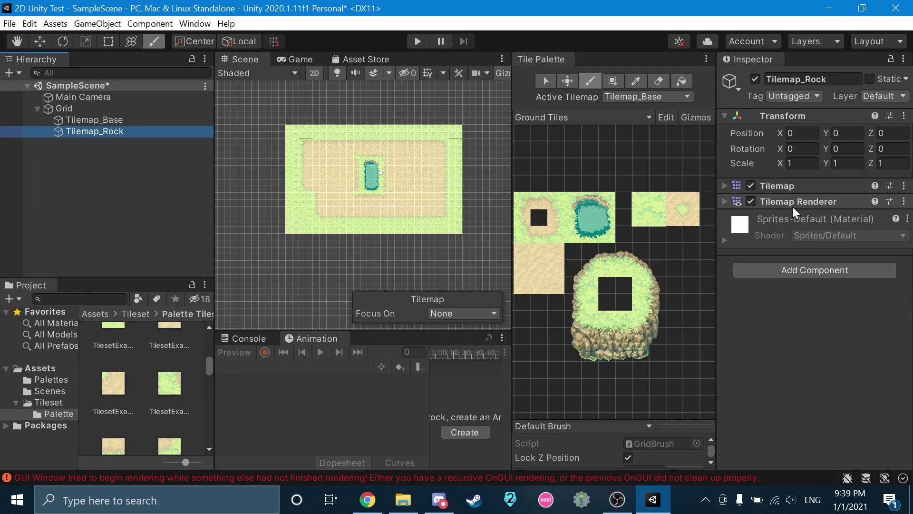
click(724, 186)
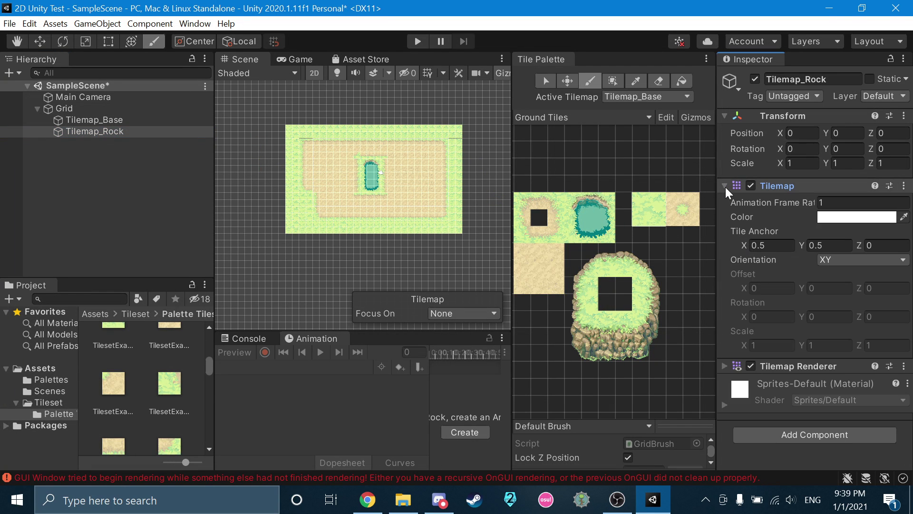
click(725, 366)
scroll(742, 333, down, 5)
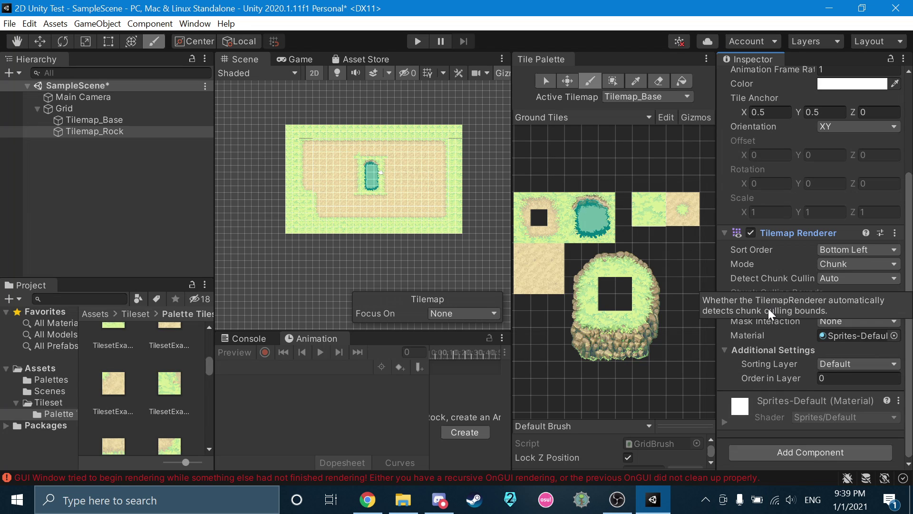
click(858, 379)
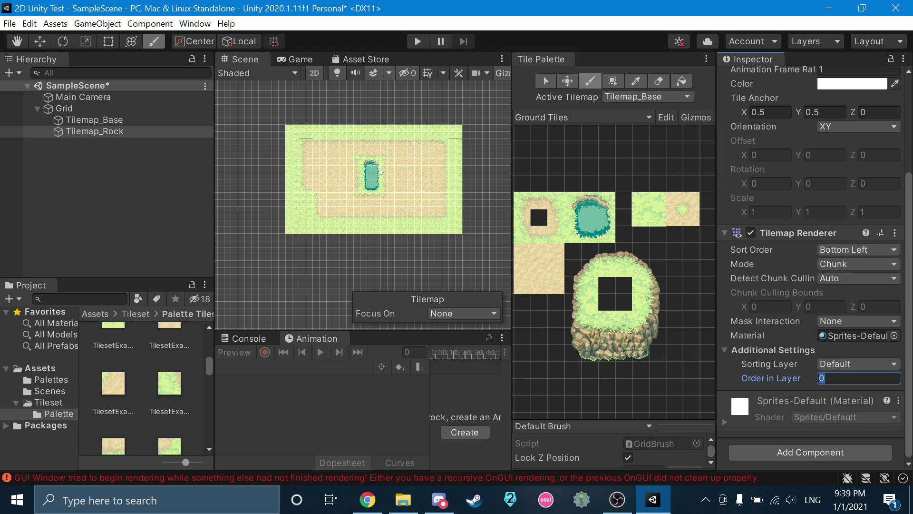
Following the tutorial, make Tilemap_Rock the active tilemap and stamp the whole rock plateau from the palette onto the sand right of the pond
click(363, 505)
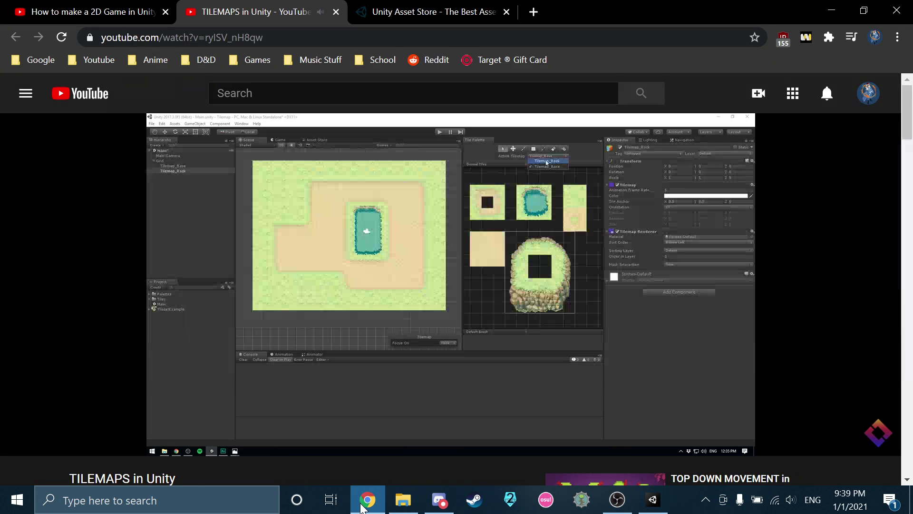
click(653, 499)
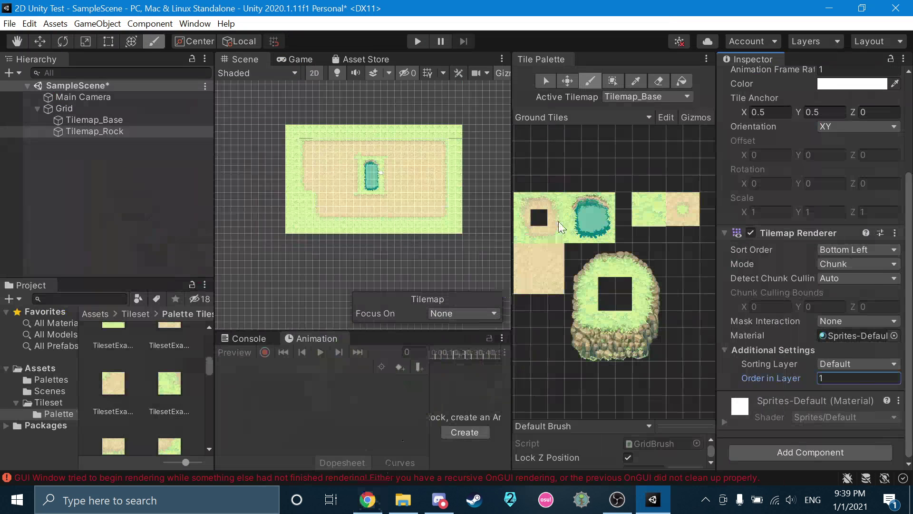
click(658, 95)
click(632, 122)
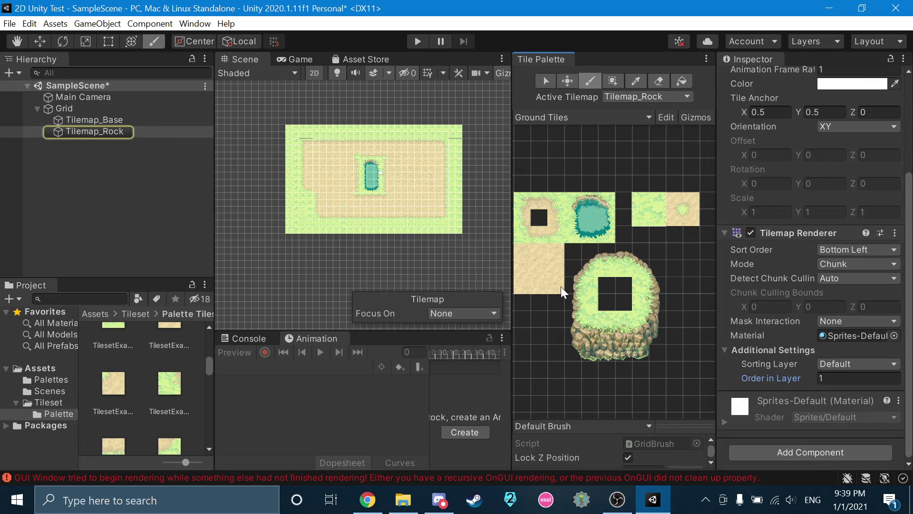
drag(572, 248, 658, 358)
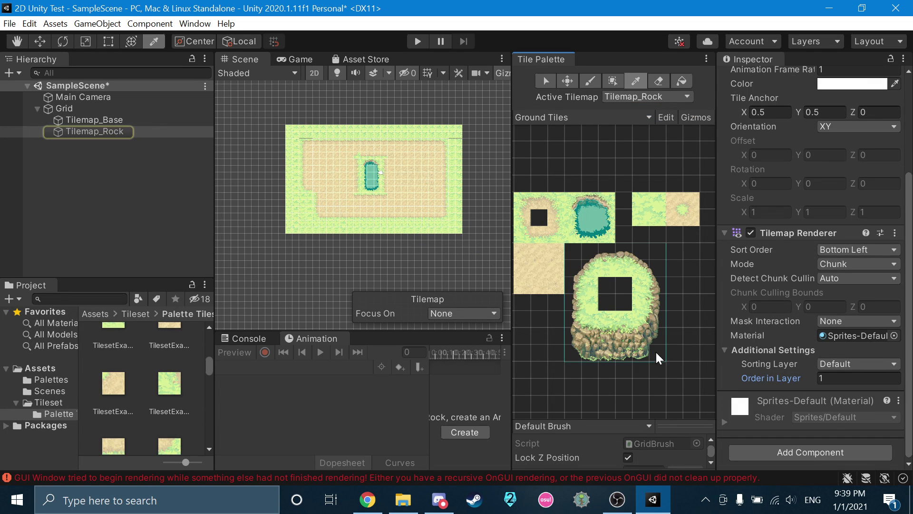
click(332, 192)
click(435, 194)
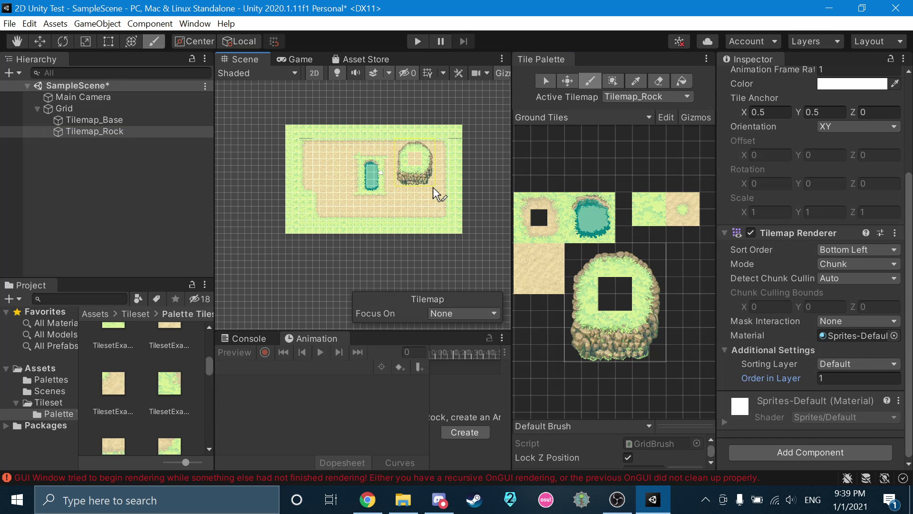
Watch the tutorial in Chrome on painting rock plateaus and the 2d-extras repository, pausing it at 9:40
click(379, 499)
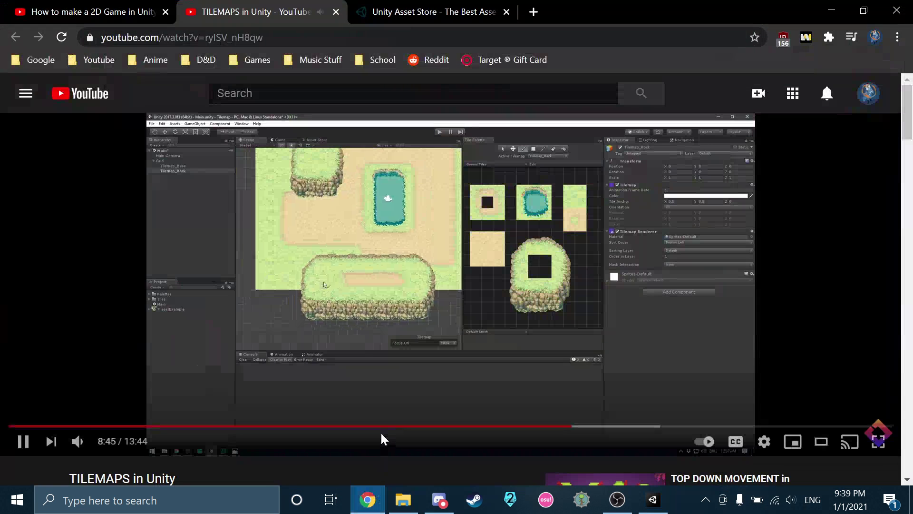
scroll(451, 275, down, 1)
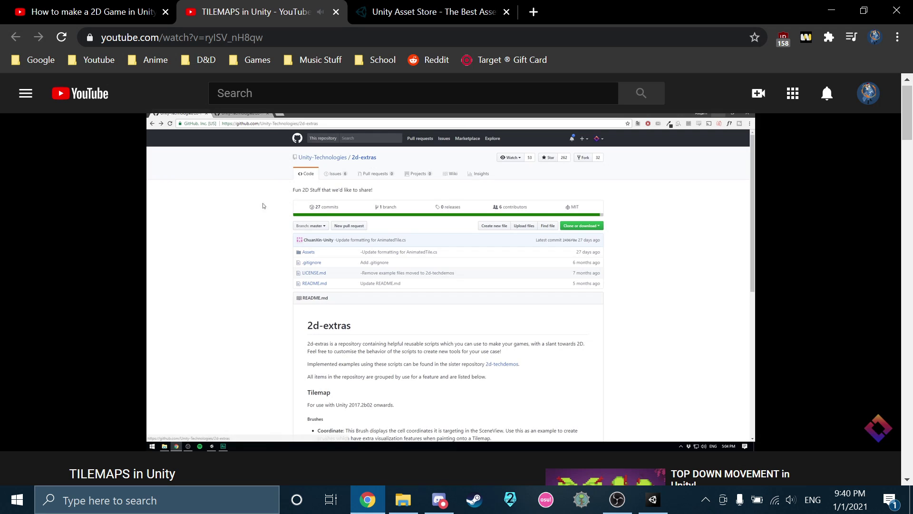
click(617, 500)
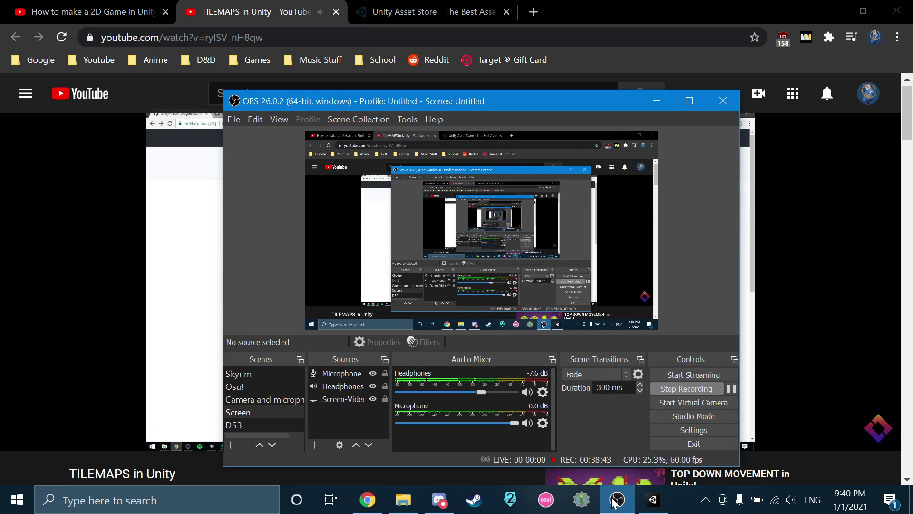
click(617, 499)
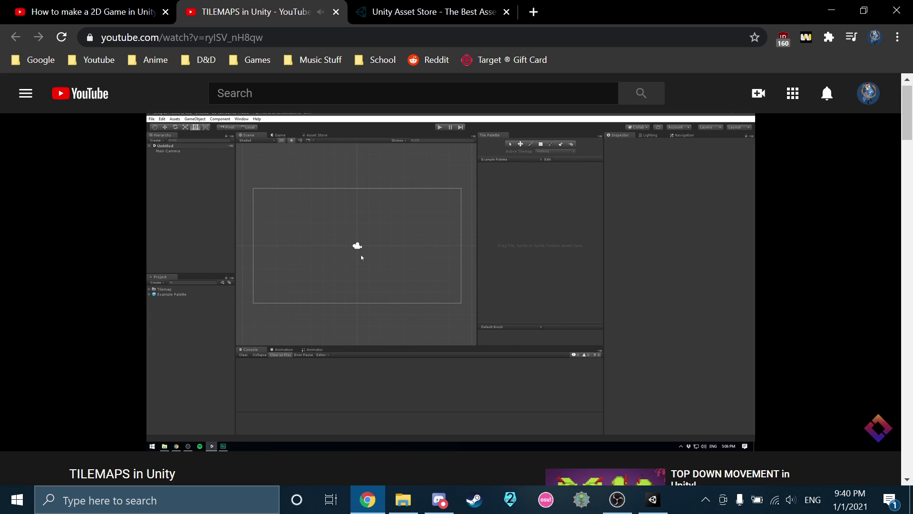
click(607, 375)
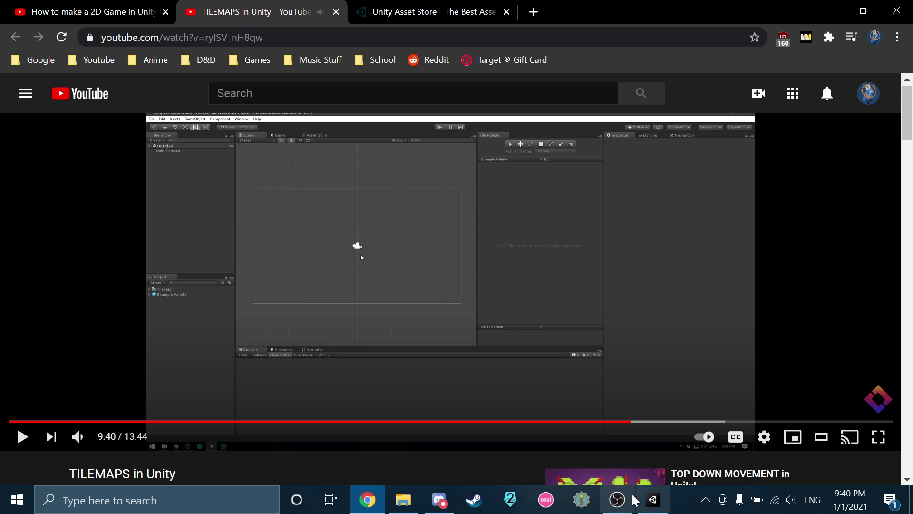
Save the scene in Unity, and try a second rock plateau below and right of the first, undoing the attempt
click(659, 500)
key(ctrl+s)
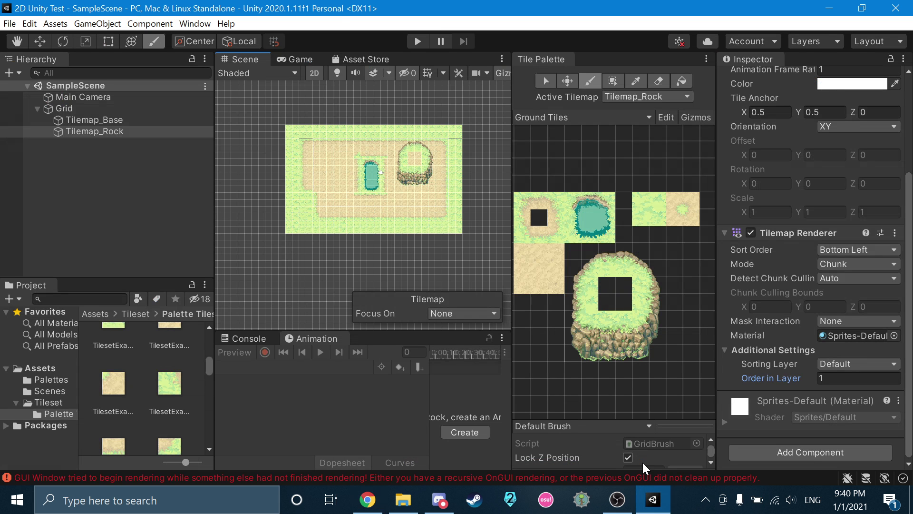
click(456, 222)
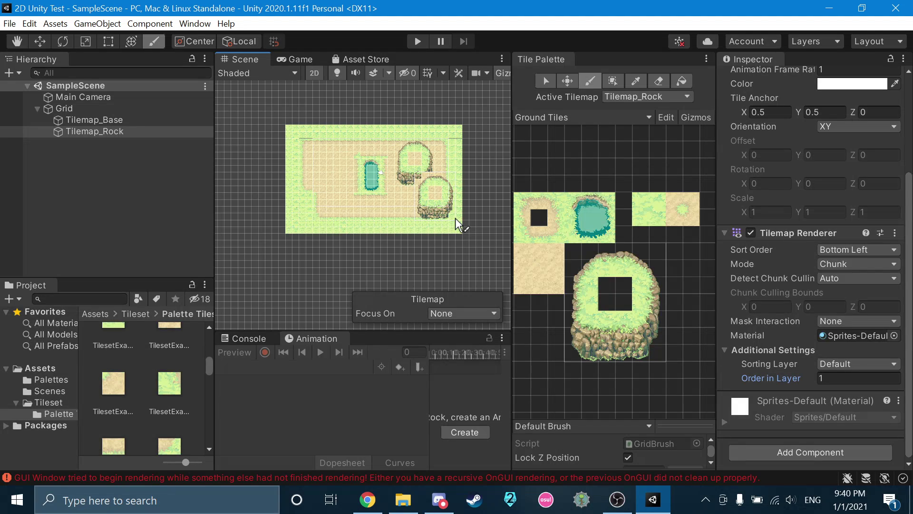
key(ctrl+z)
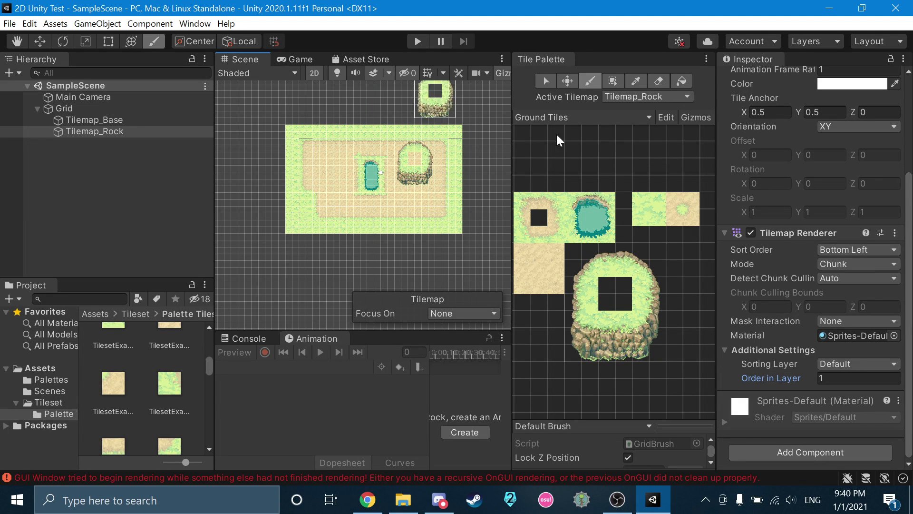
Fill the open center of the rock plateau with grass tiles on Tilemap_Rock, and save the scene
click(598, 213)
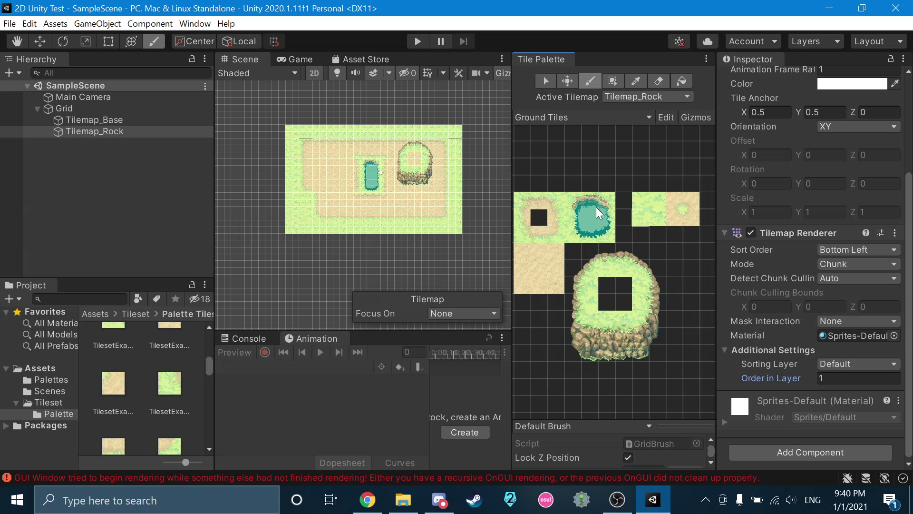
click(411, 161)
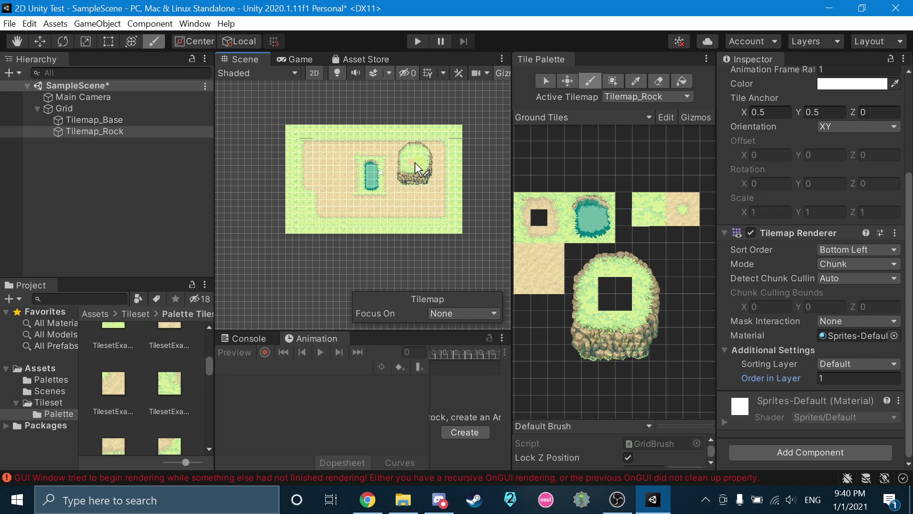
key(ctrl+s)
click(9, 24)
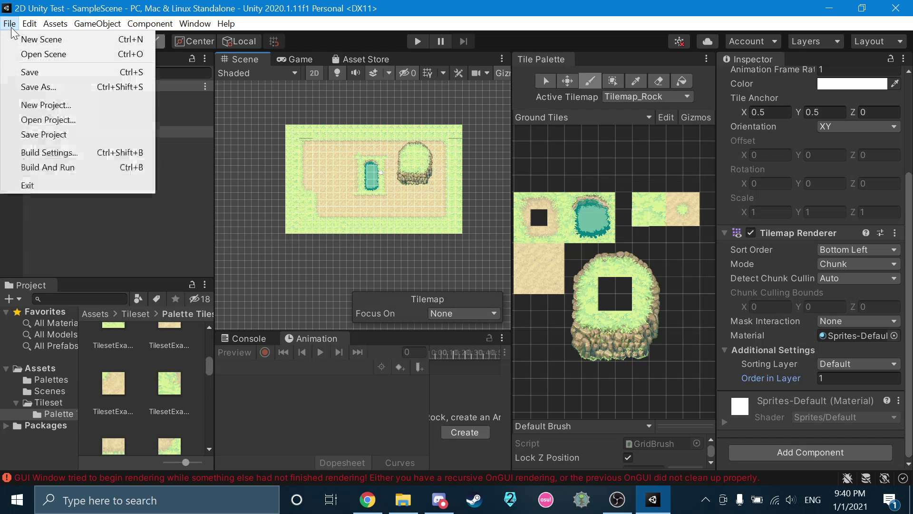
click(25, 72)
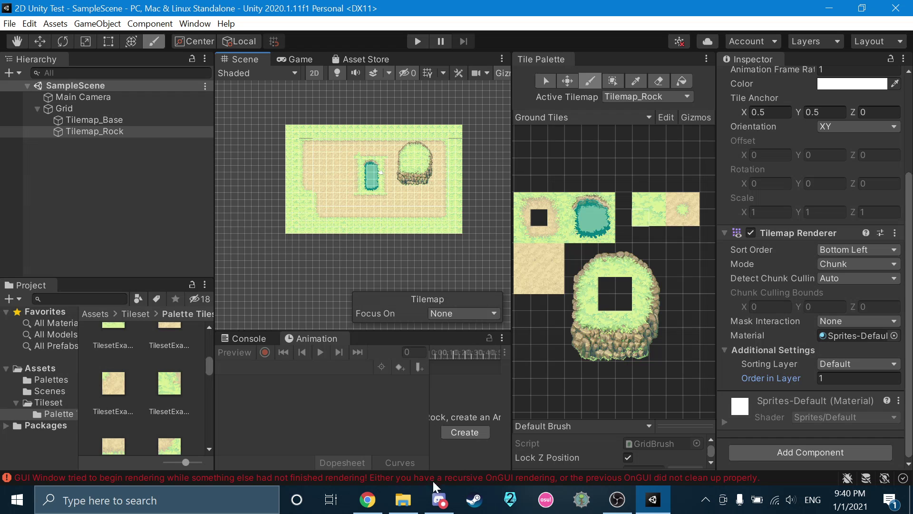
Watch the rest of the tilemap tutorial in Chrome, replaying the terrain tiles section from about 11:37 and pausing at 12:56
click(367, 500)
click(299, 218)
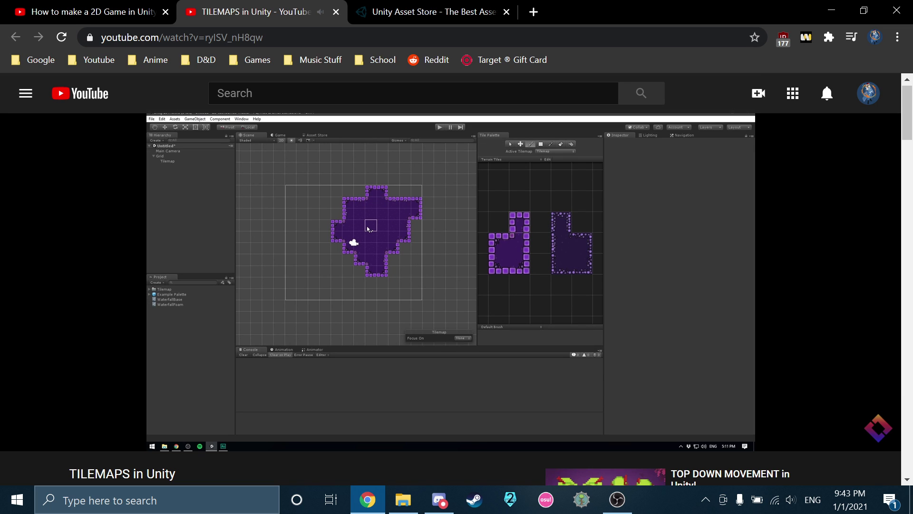
key(Left)
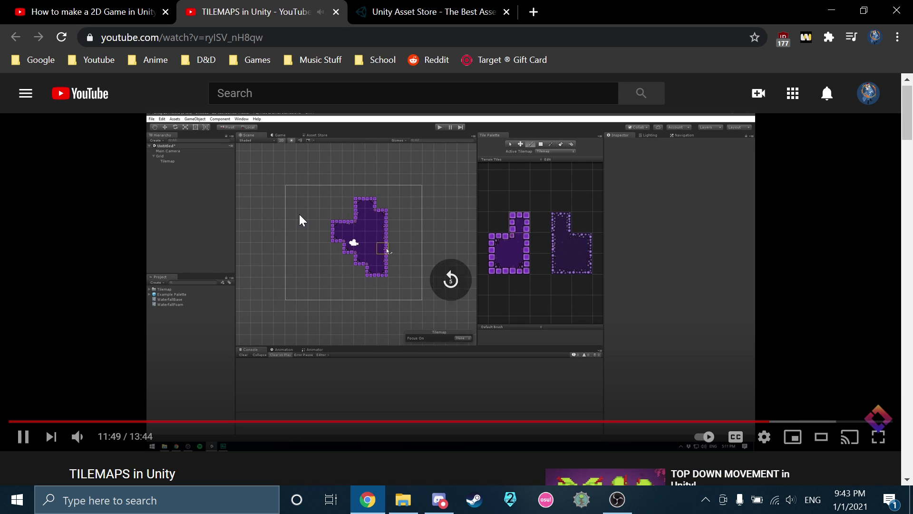
key(Left)
key(Left)
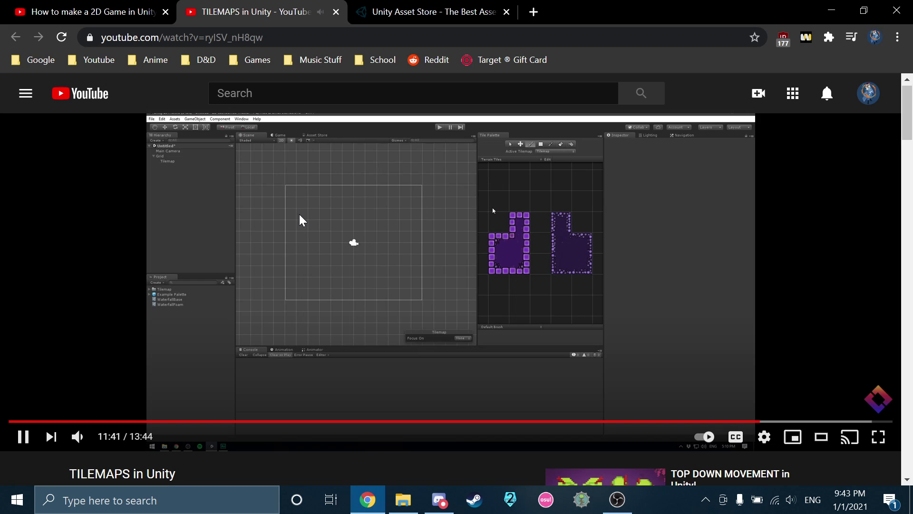
key(Left)
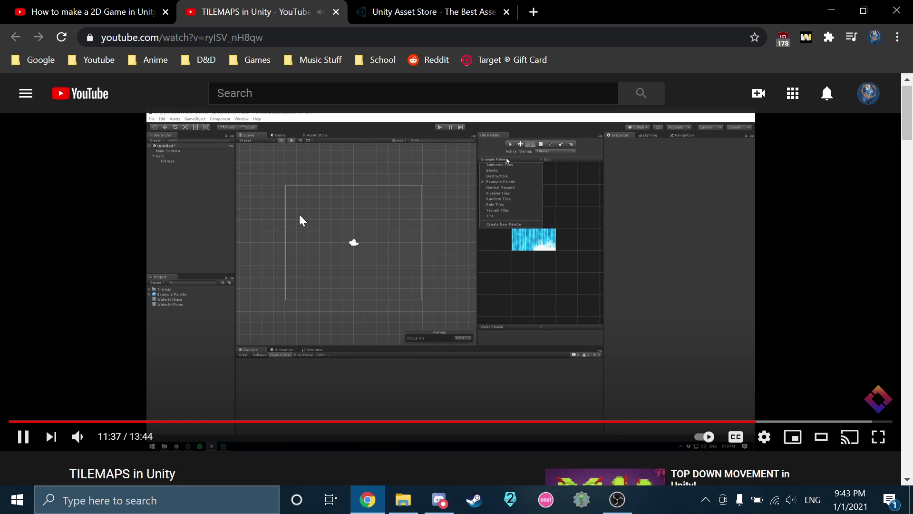
key(Left)
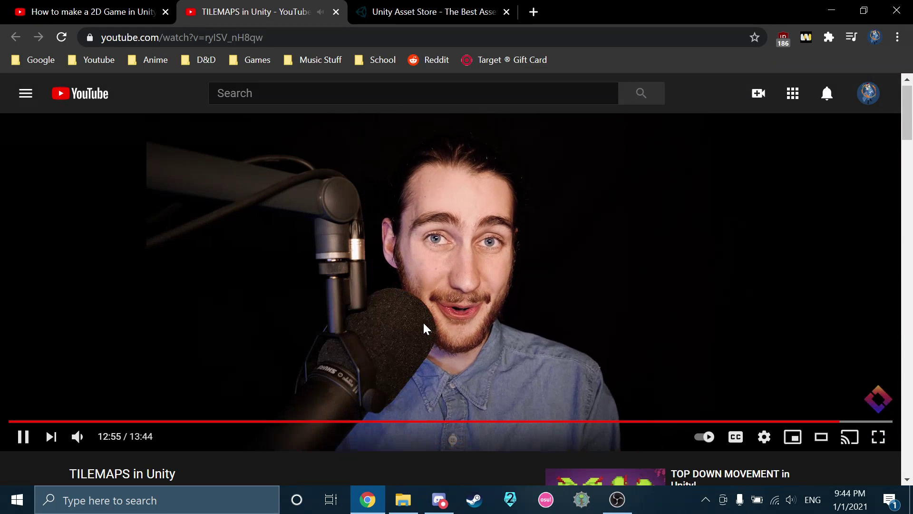
click(429, 295)
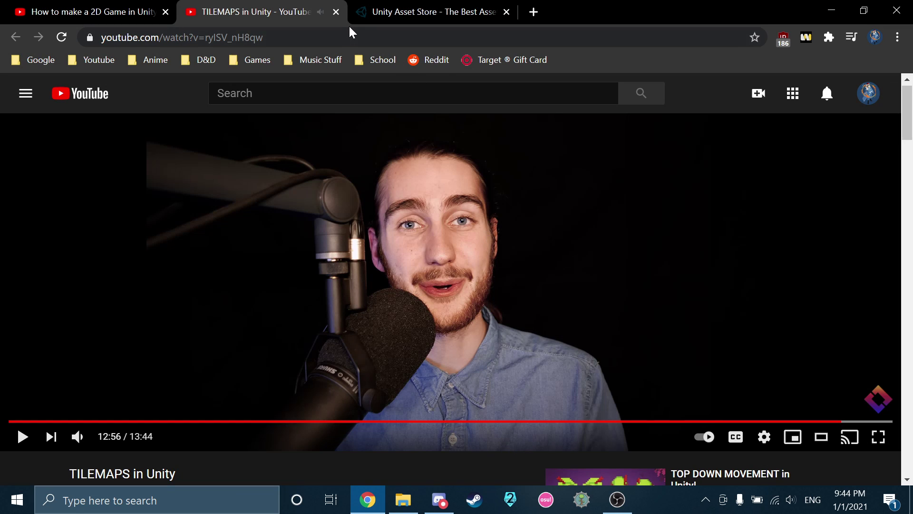
Close the tutorial video and the Unity Asset Store page, and close the Chrome window
click(335, 12)
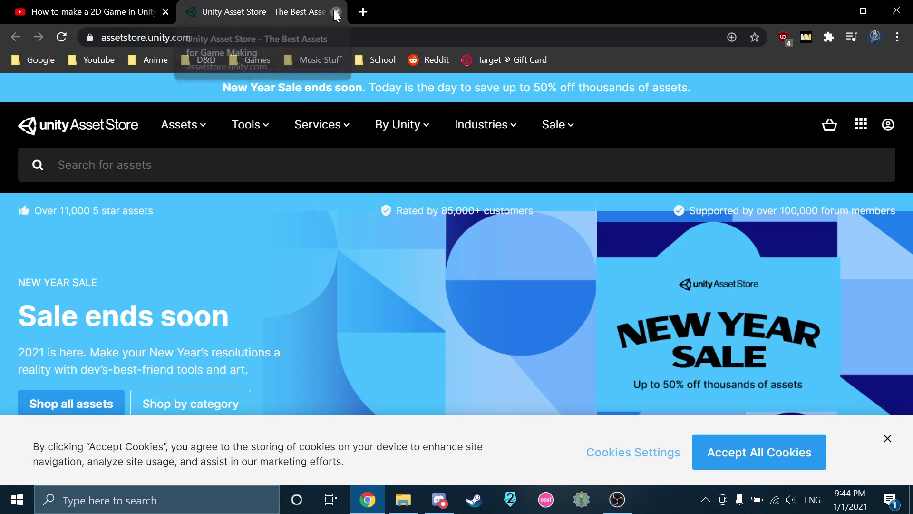
click(335, 12)
click(897, 10)
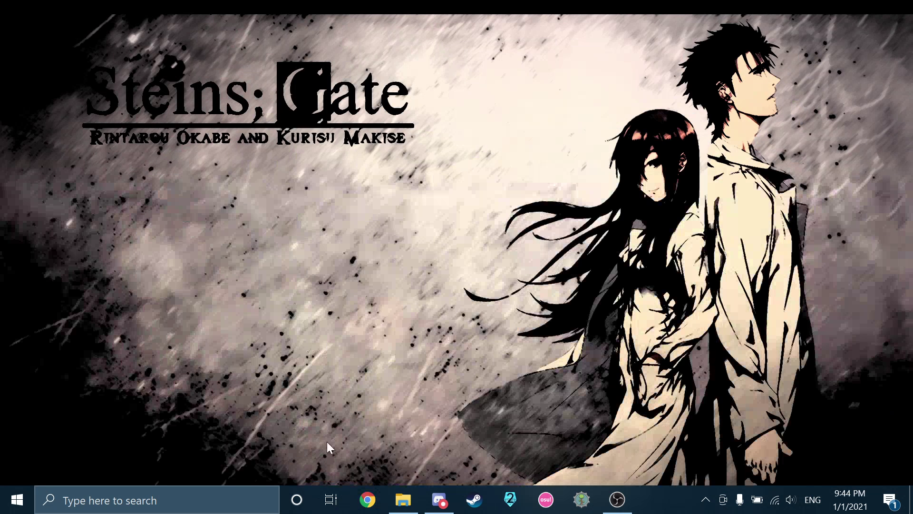